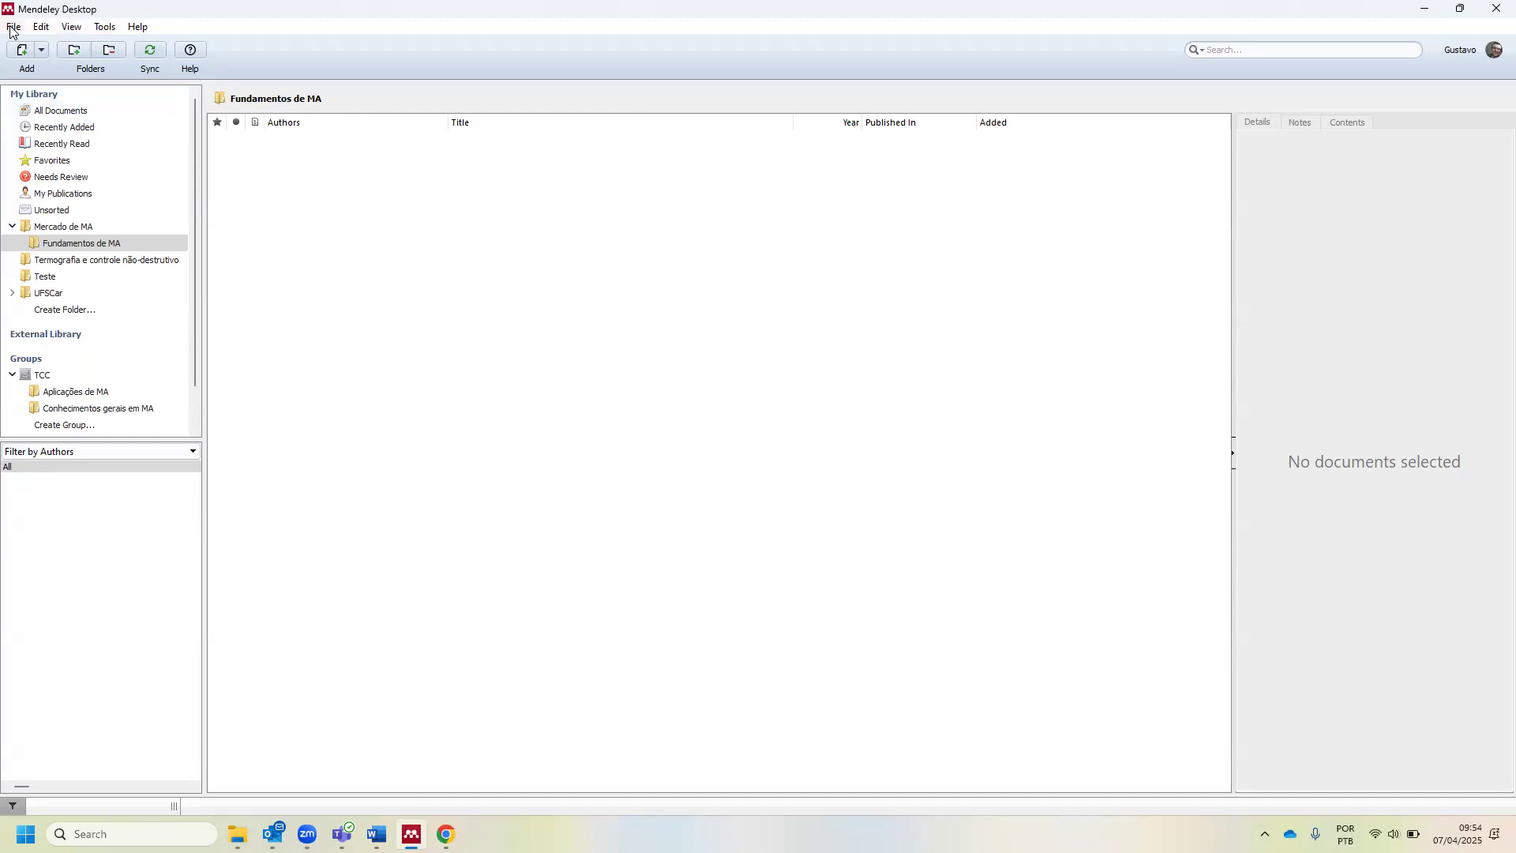
- Check the MS Word plugin option in Mendeley's tools, switch to Word to view the Mendeley citation tools under References, and return to Mendeley
left_click(107, 32)
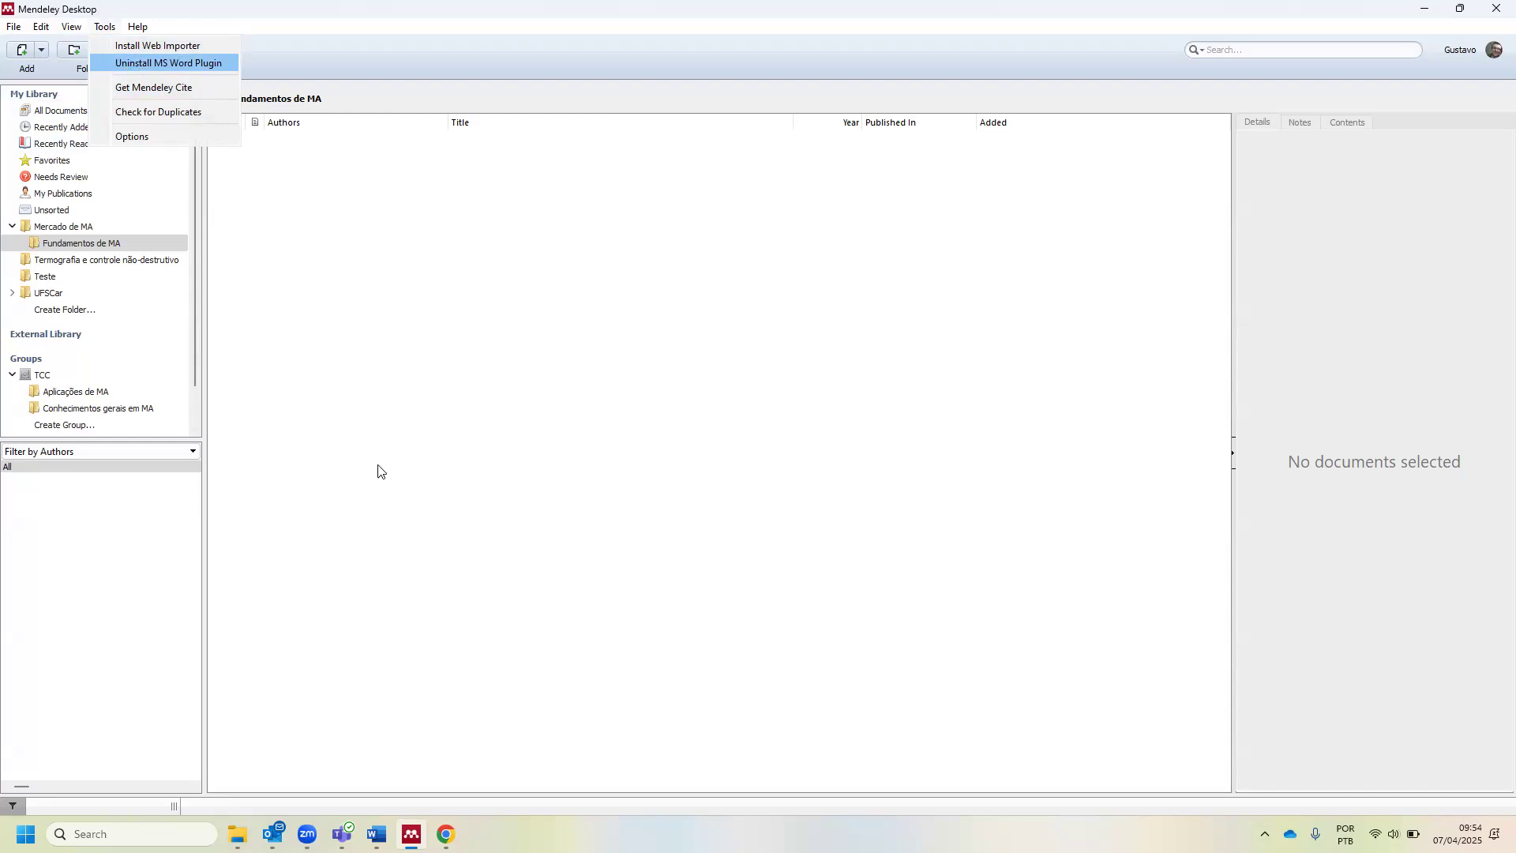
key("Escape")
mouse_move(377, 835)
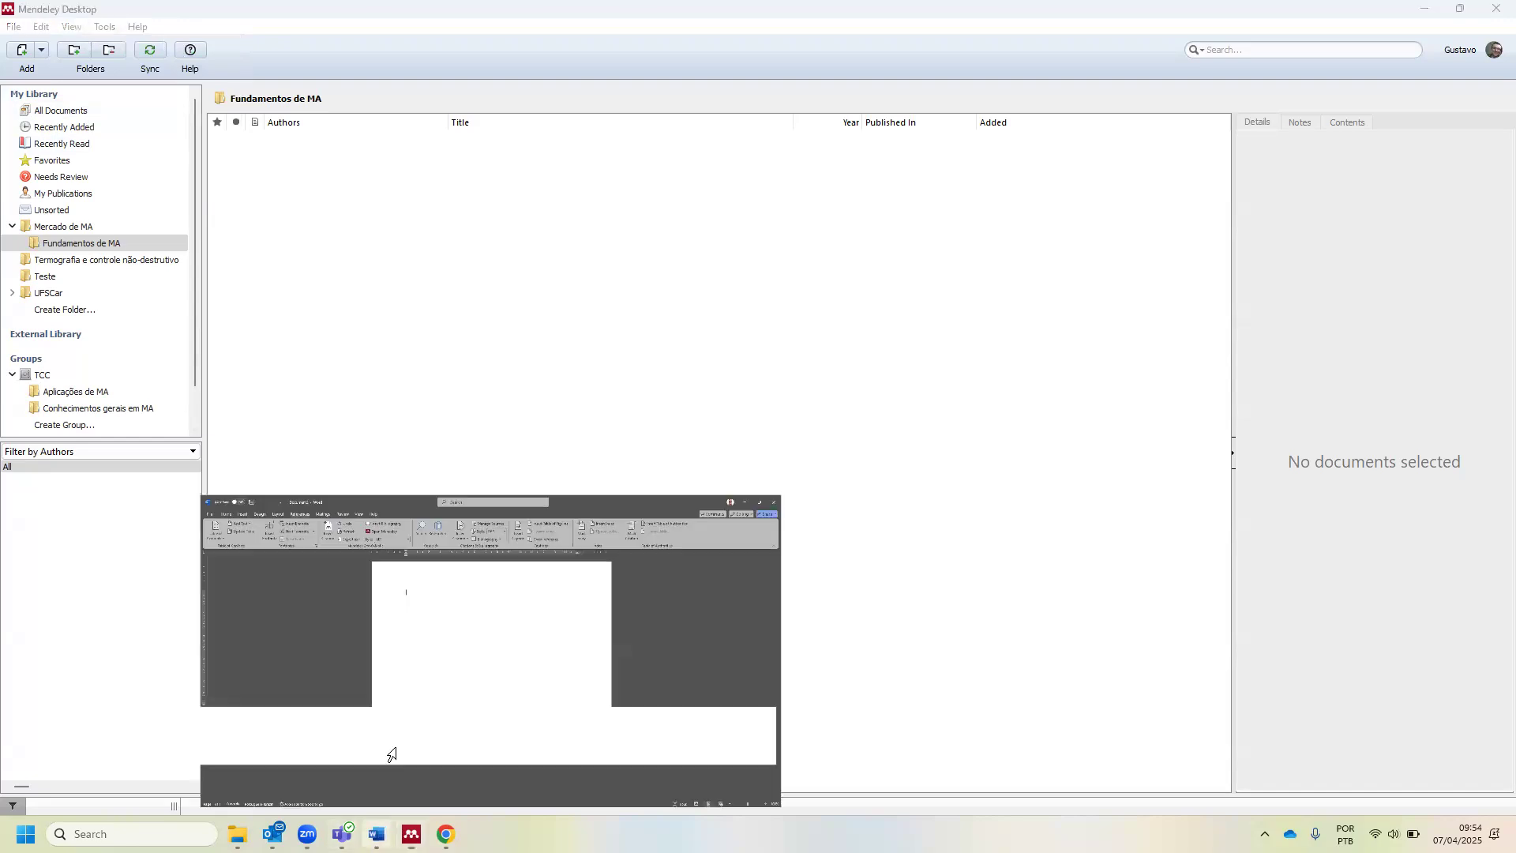
left_click(390, 752)
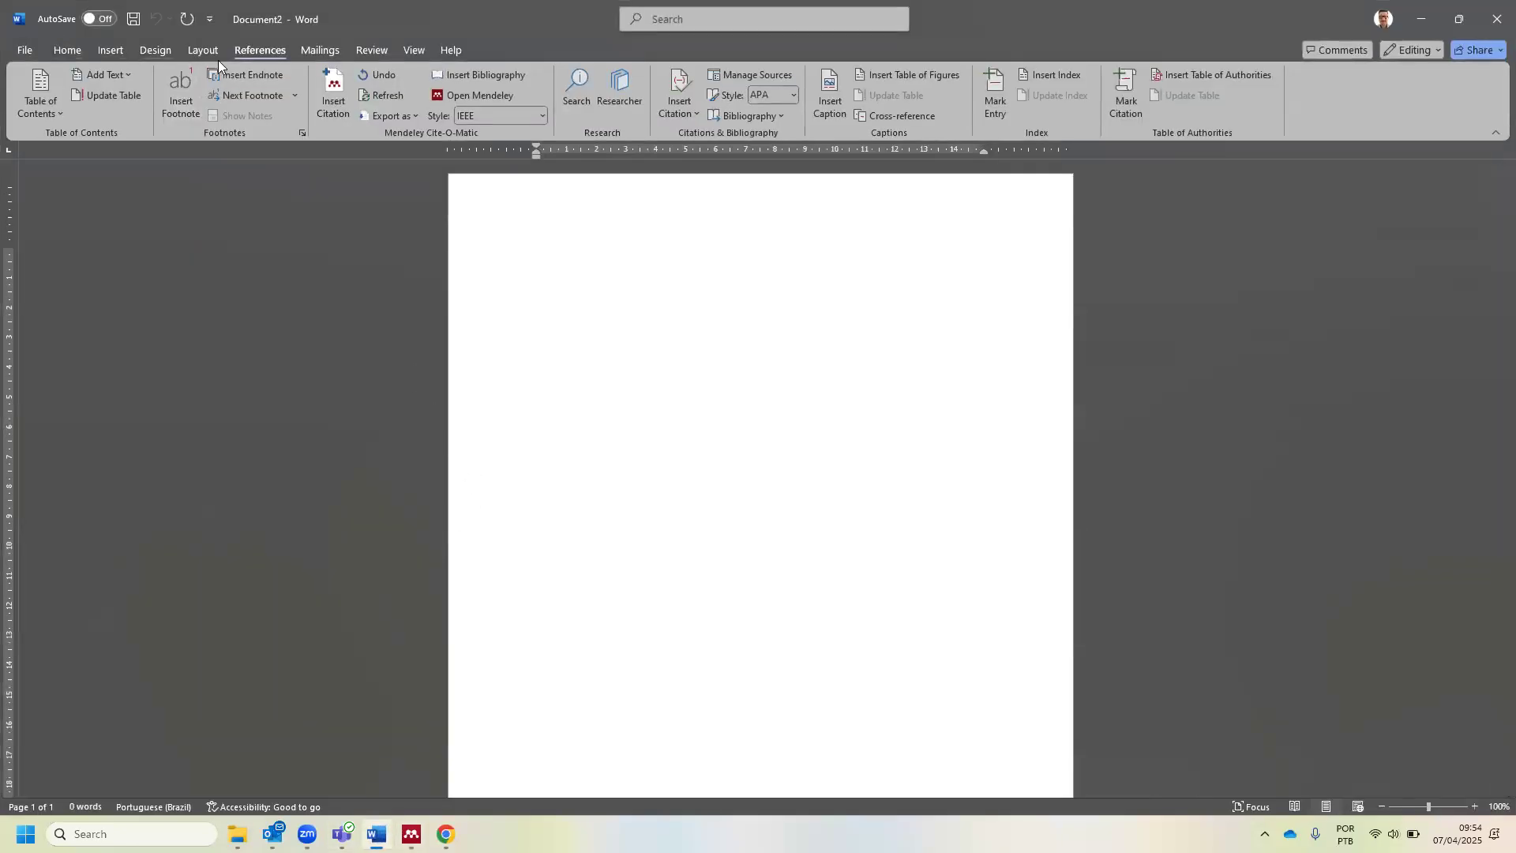
double_click(256, 51)
left_click(256, 51)
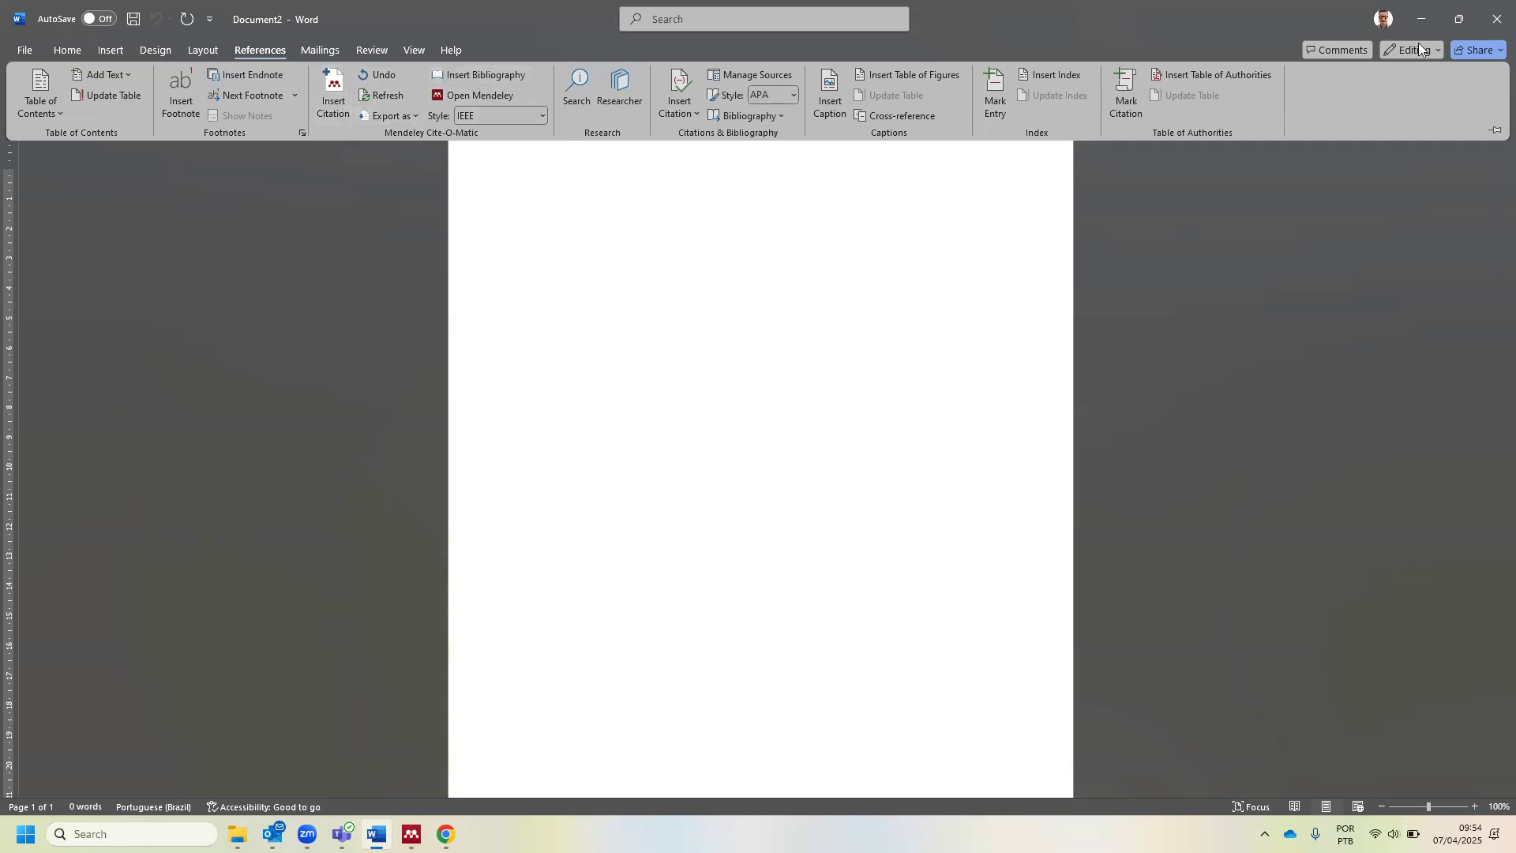
left_click(1422, 18)
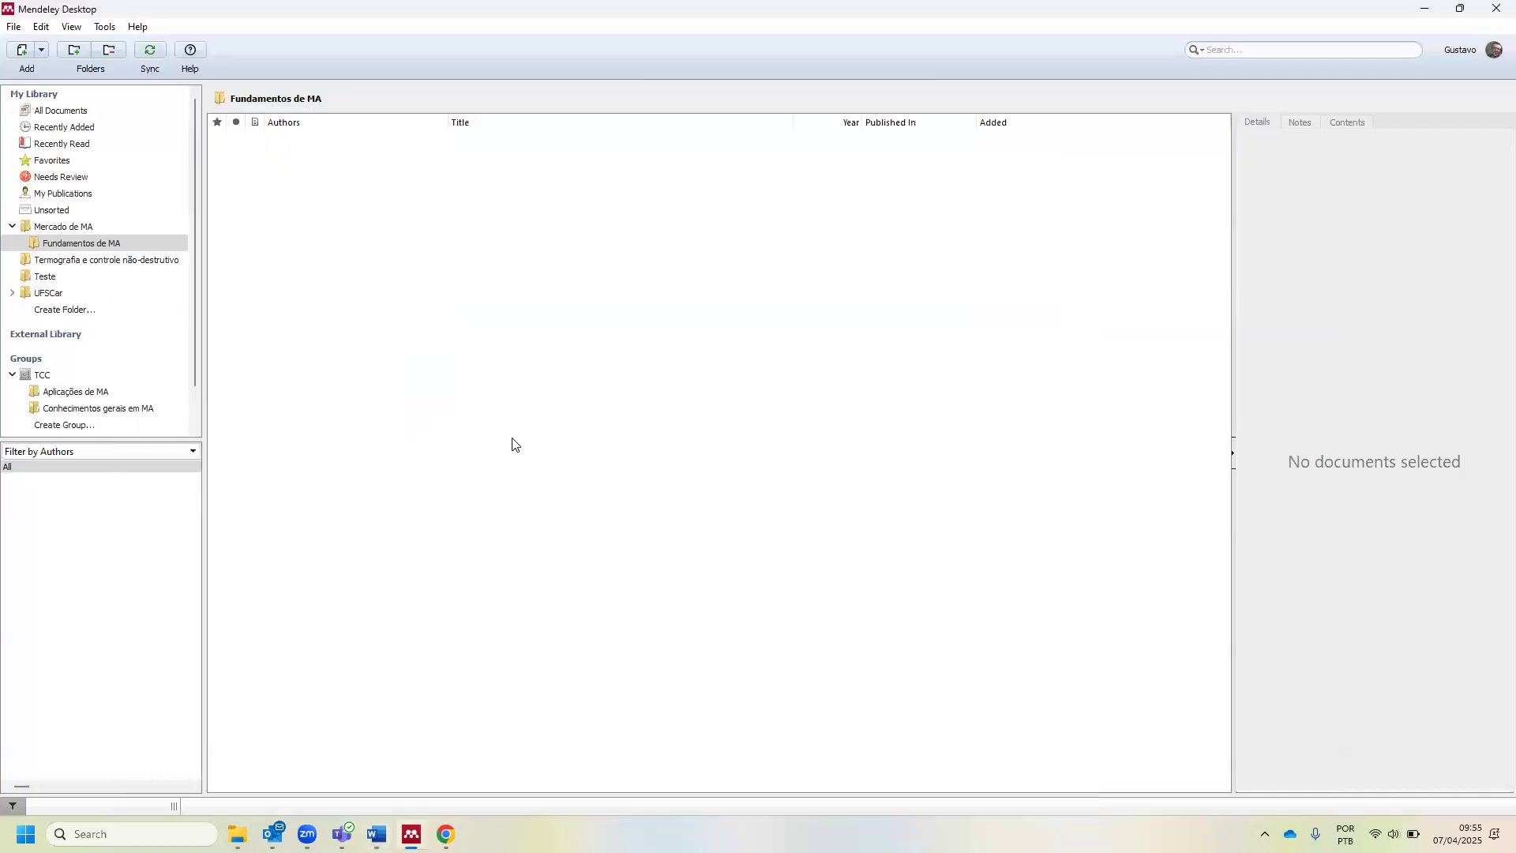
- Browse all documents in My Library and create a new folder named TCC there
left_click(63, 111)
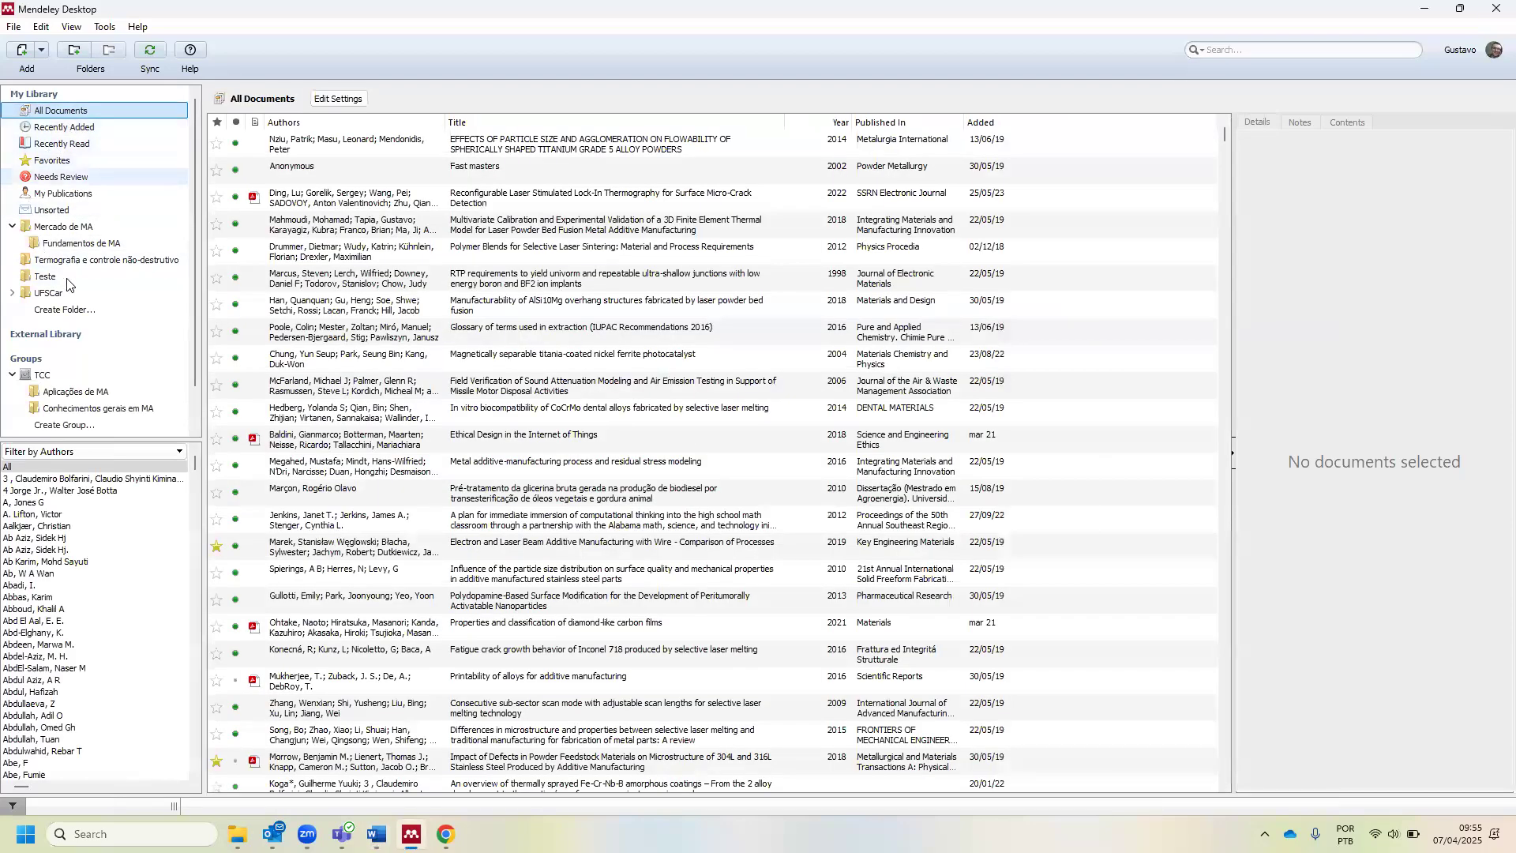
scroll(581, 345, "down", 10)
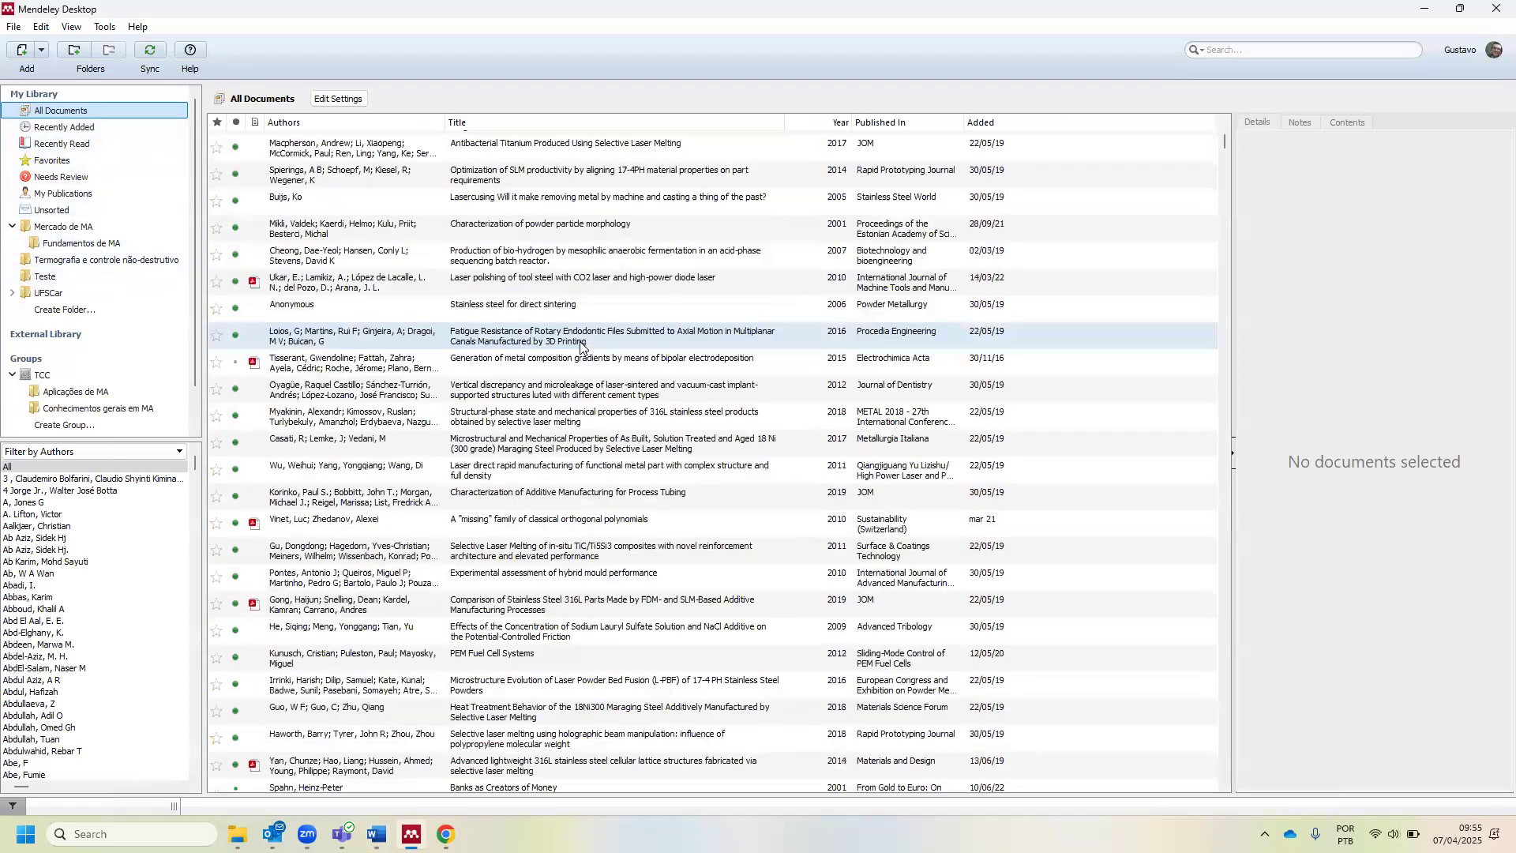
scroll(580, 345, "down", 10)
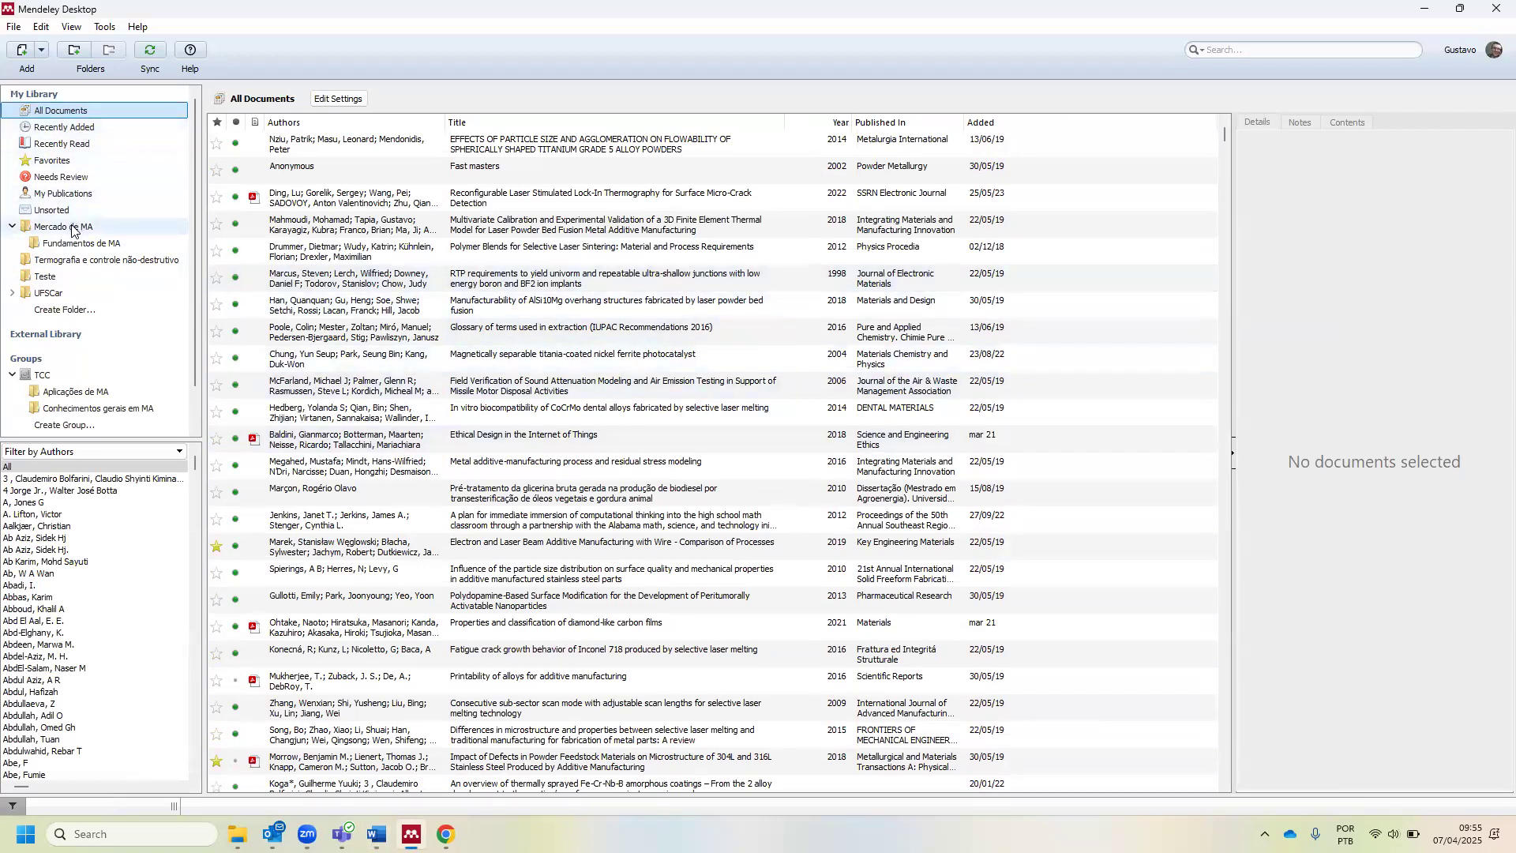
left_click(55, 310)
type("TCC")
key("Return")
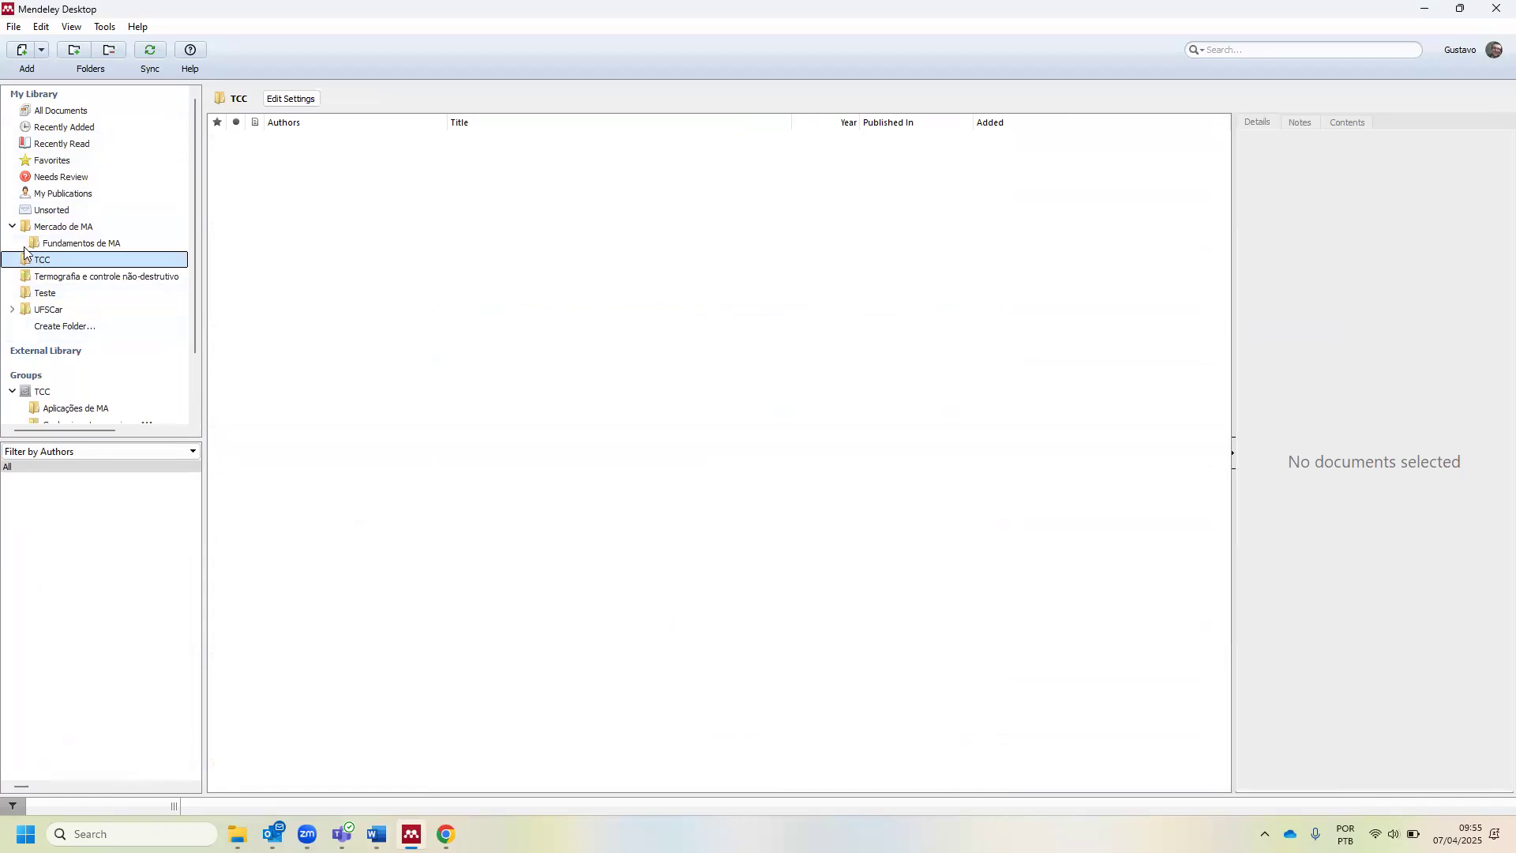
- Collapse the Mercado de MA folder and create a subfolder named Subpasta TCC inside the TCC folder of My Library
left_click(12, 226)
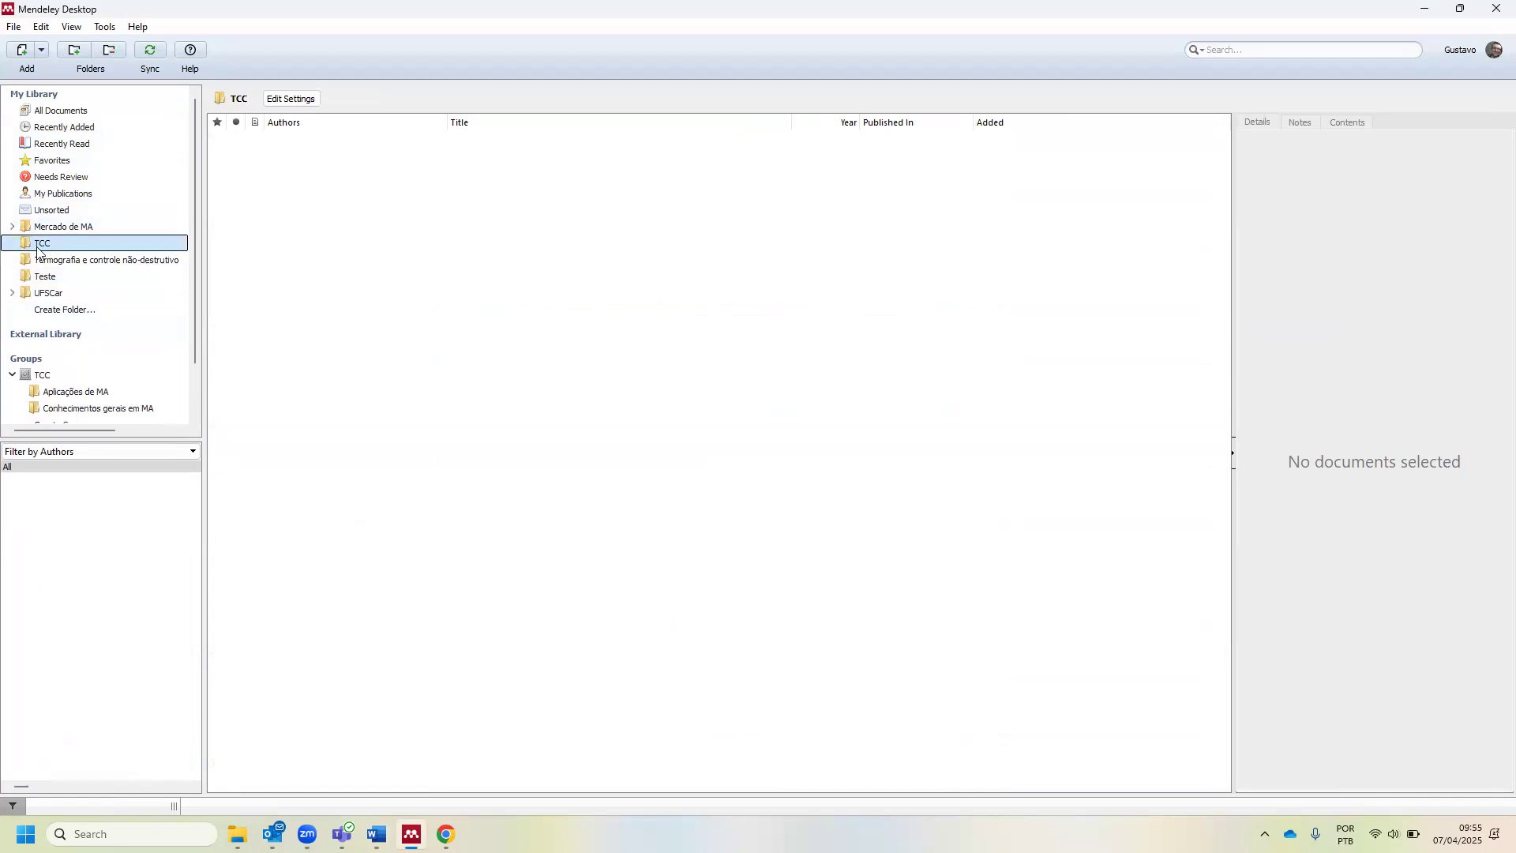
right_click(38, 251)
left_click(42, 247)
right_click(42, 248)
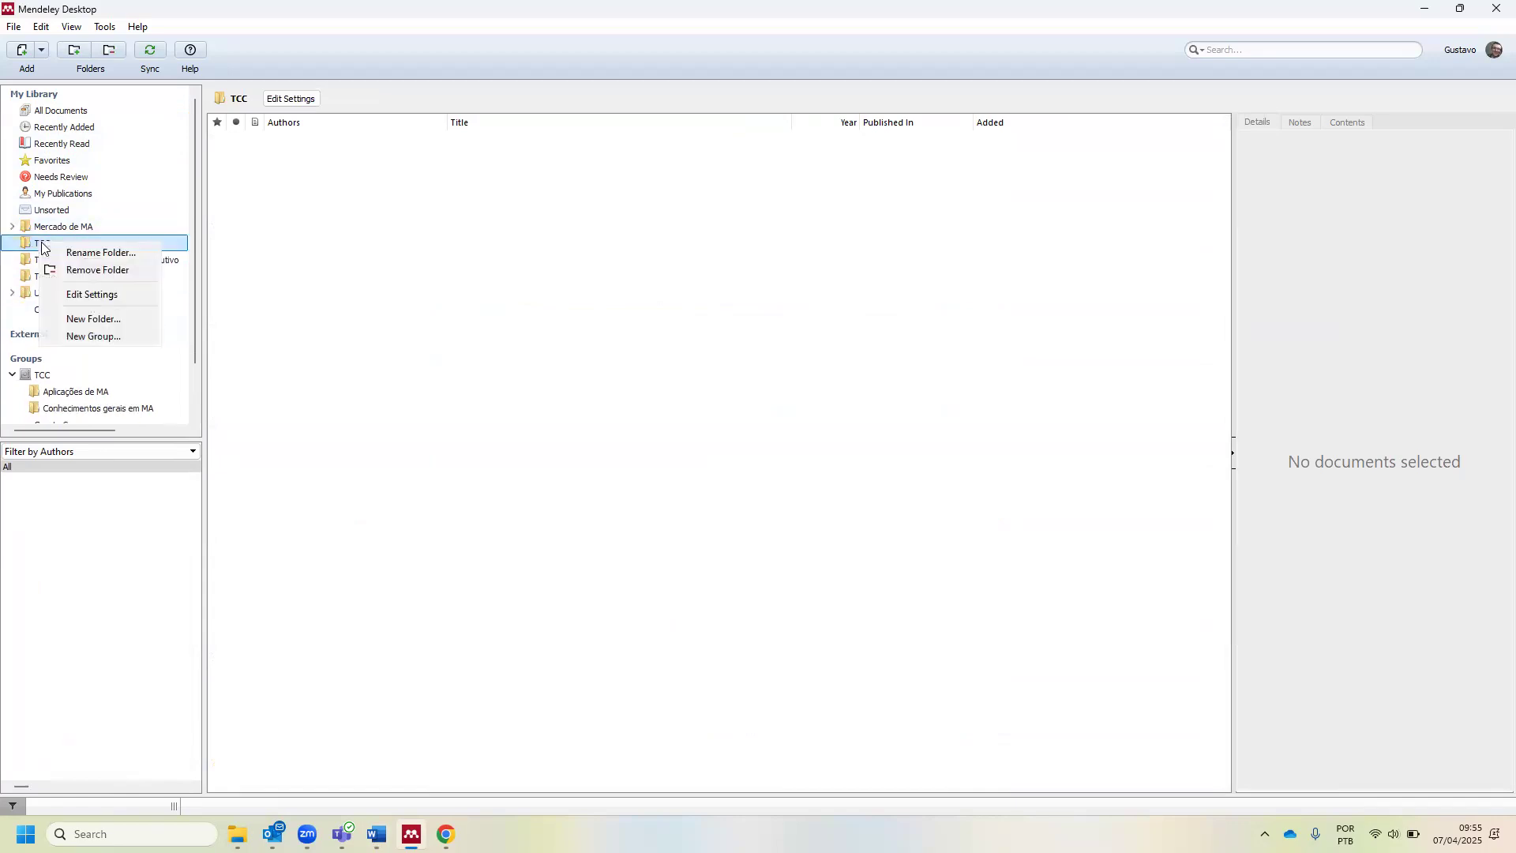
left_click(105, 319)
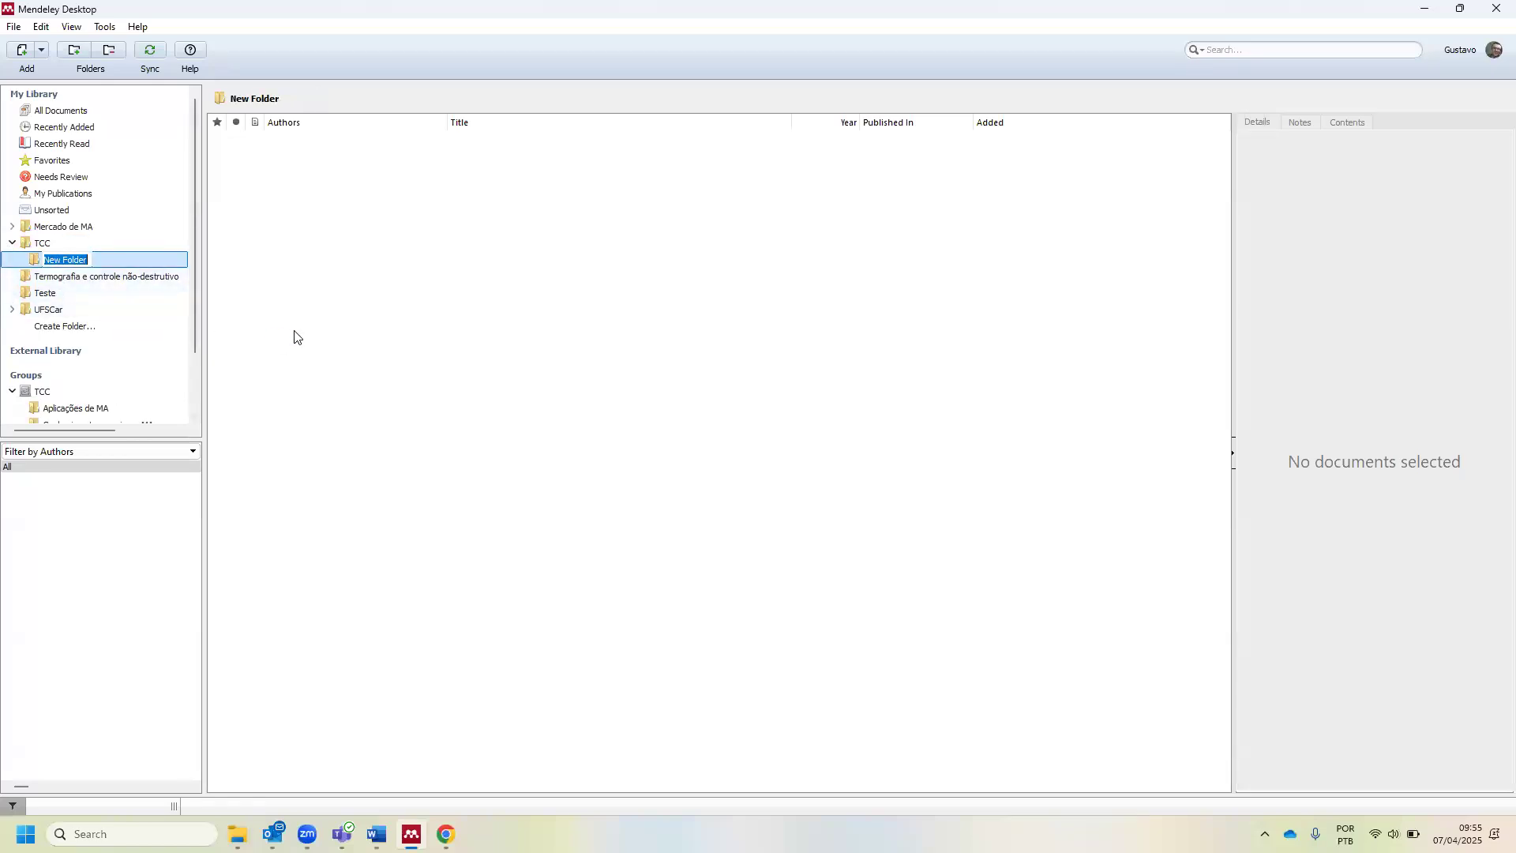
type("Subpasta TCC")
key("Return")
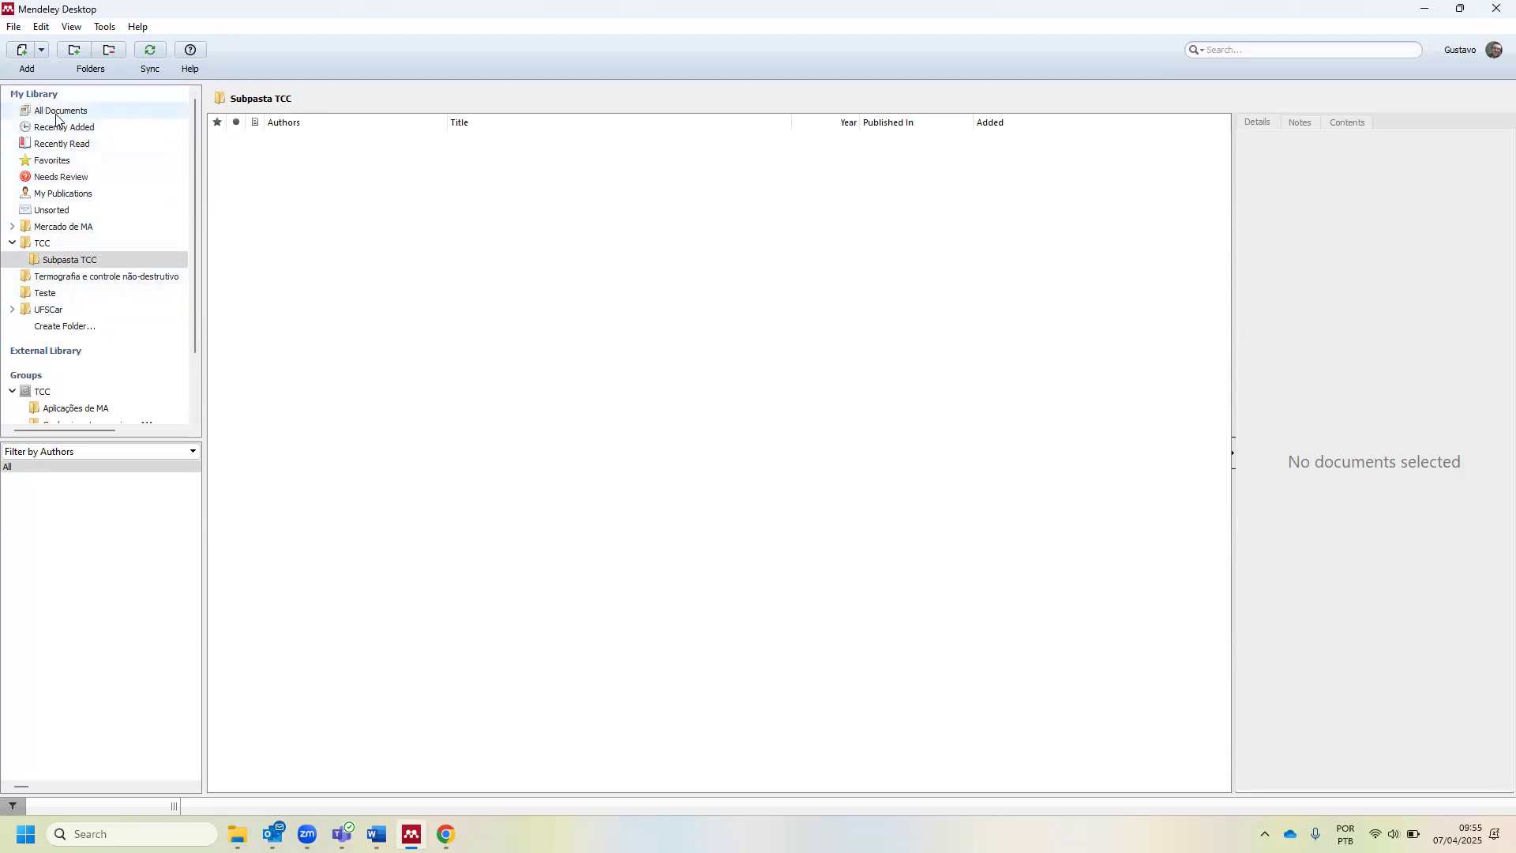
- View the private group creation form without creating a group, and look at the documents in the existing TCC group
scroll(51, 308, "down", 2)
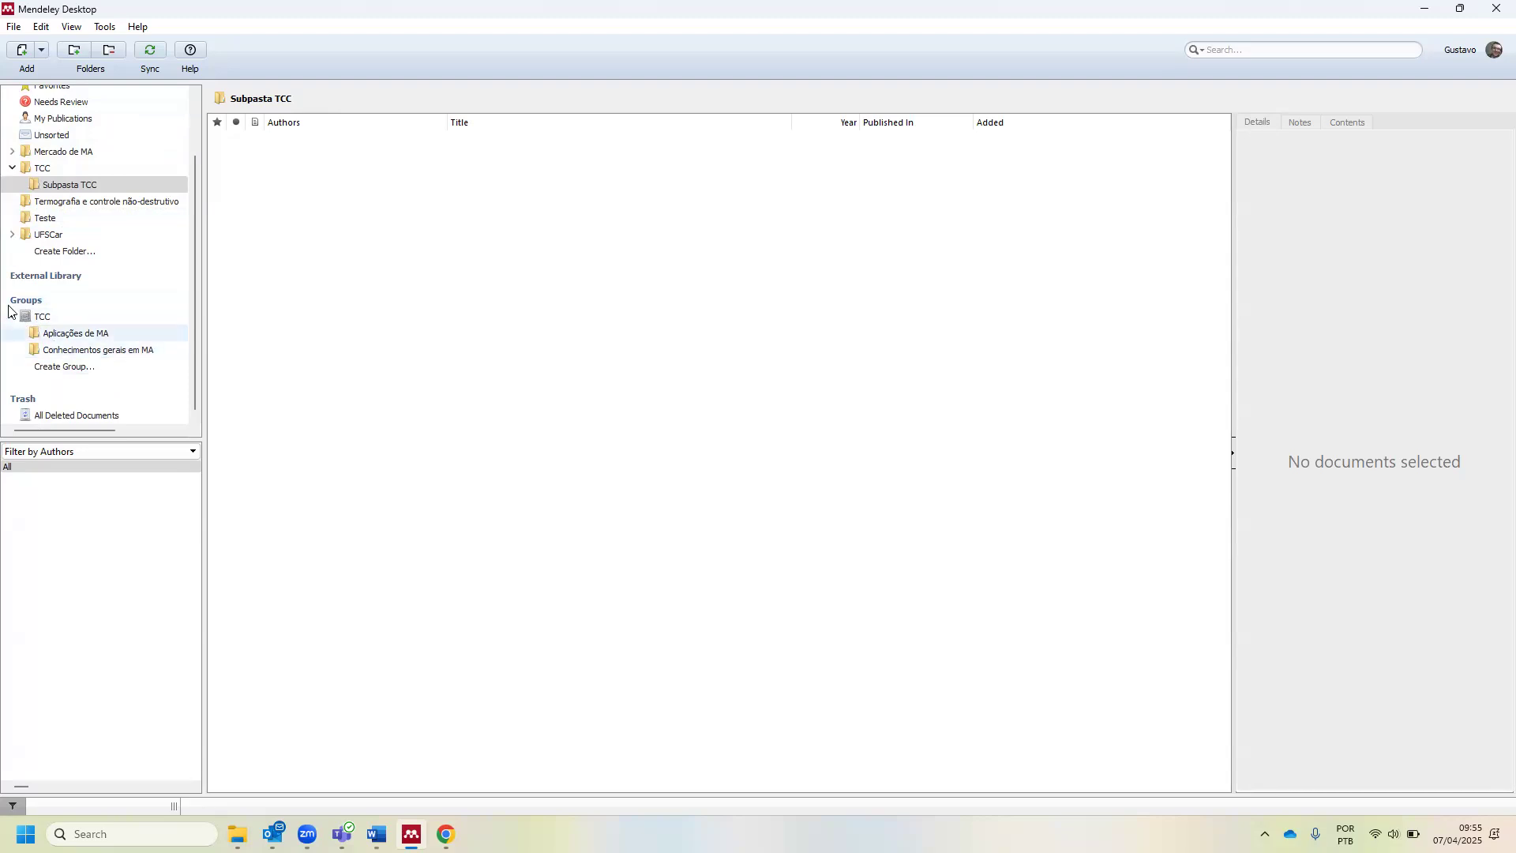
left_click(70, 373)
left_click(737, 357)
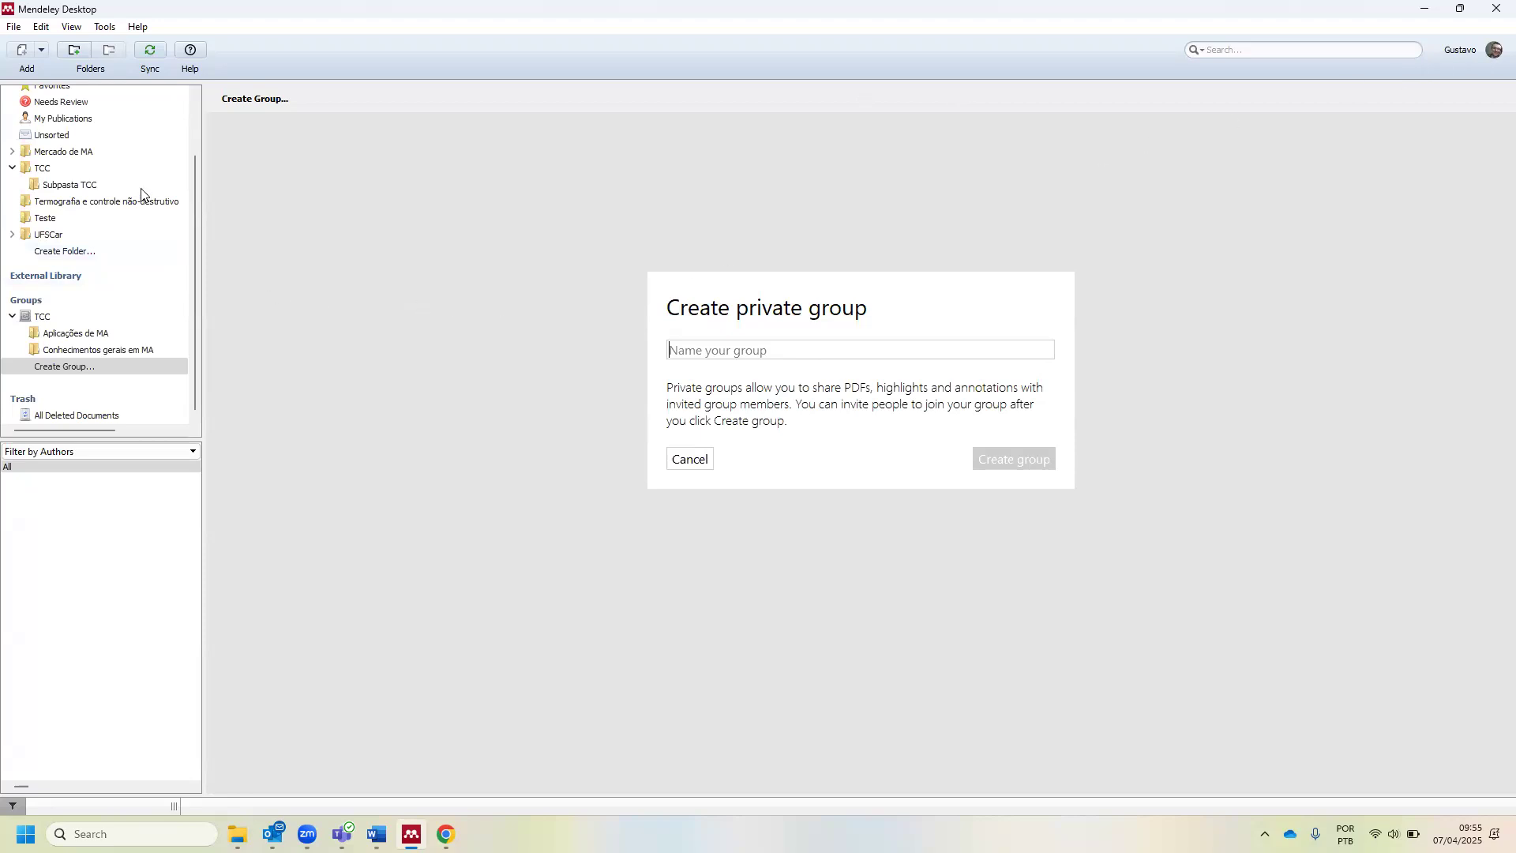
scroll(141, 194, "up", 2)
left_click(49, 111)
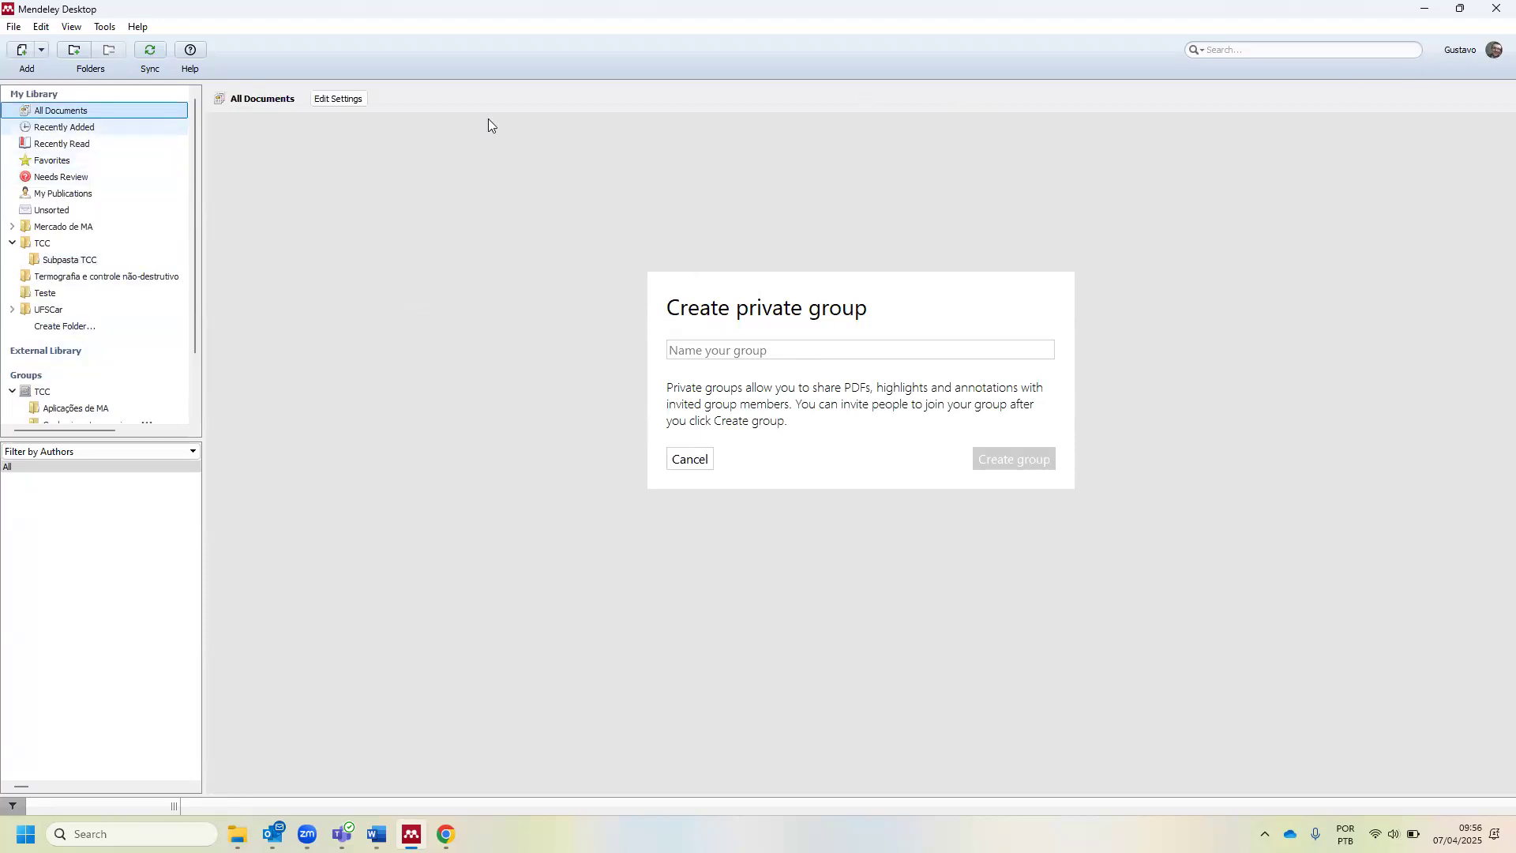
left_click(56, 267)
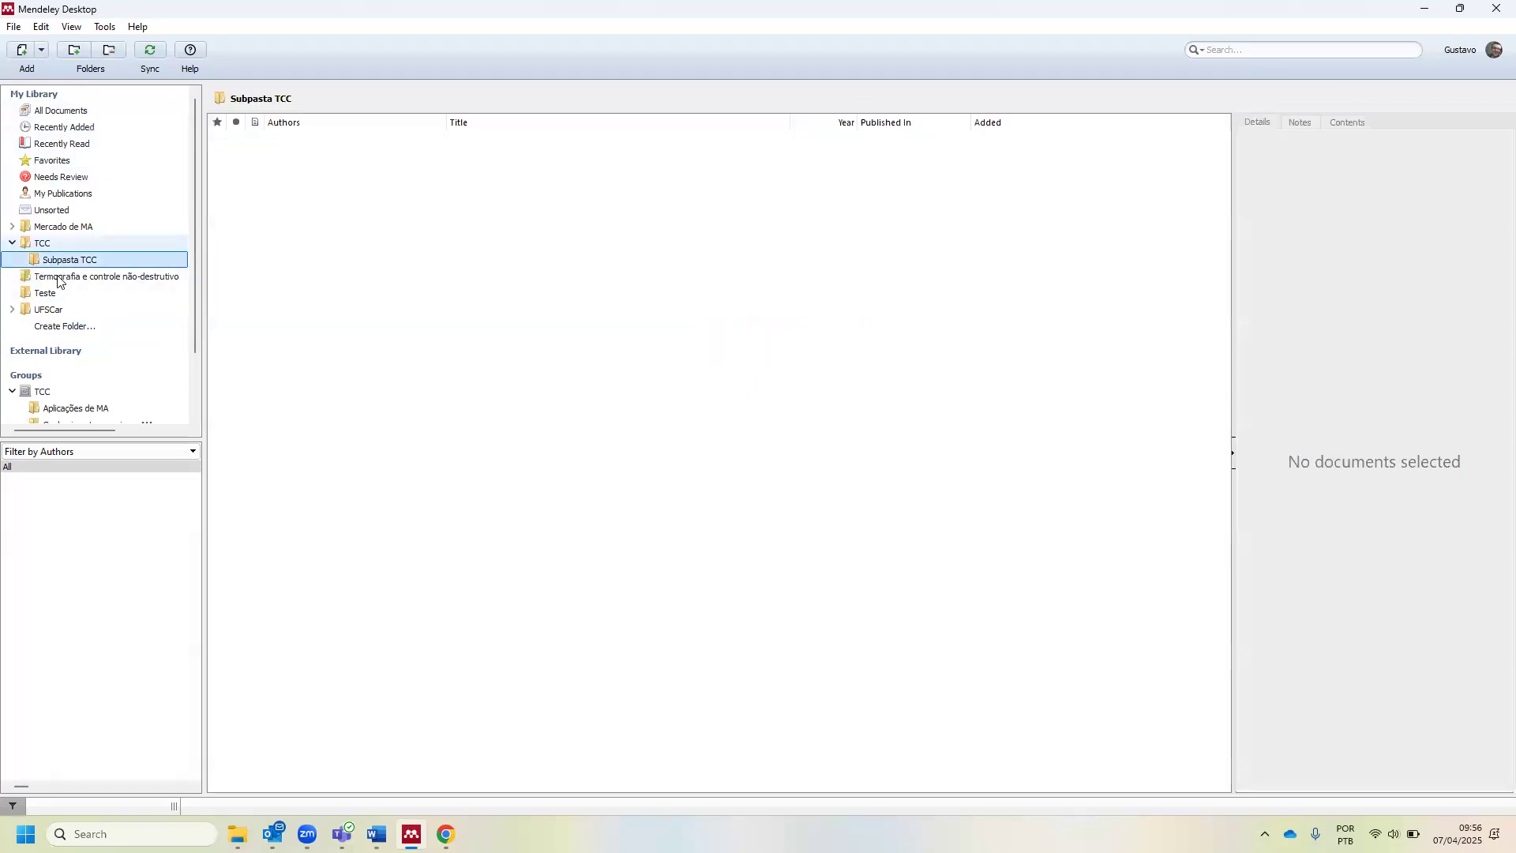
left_click(43, 395)
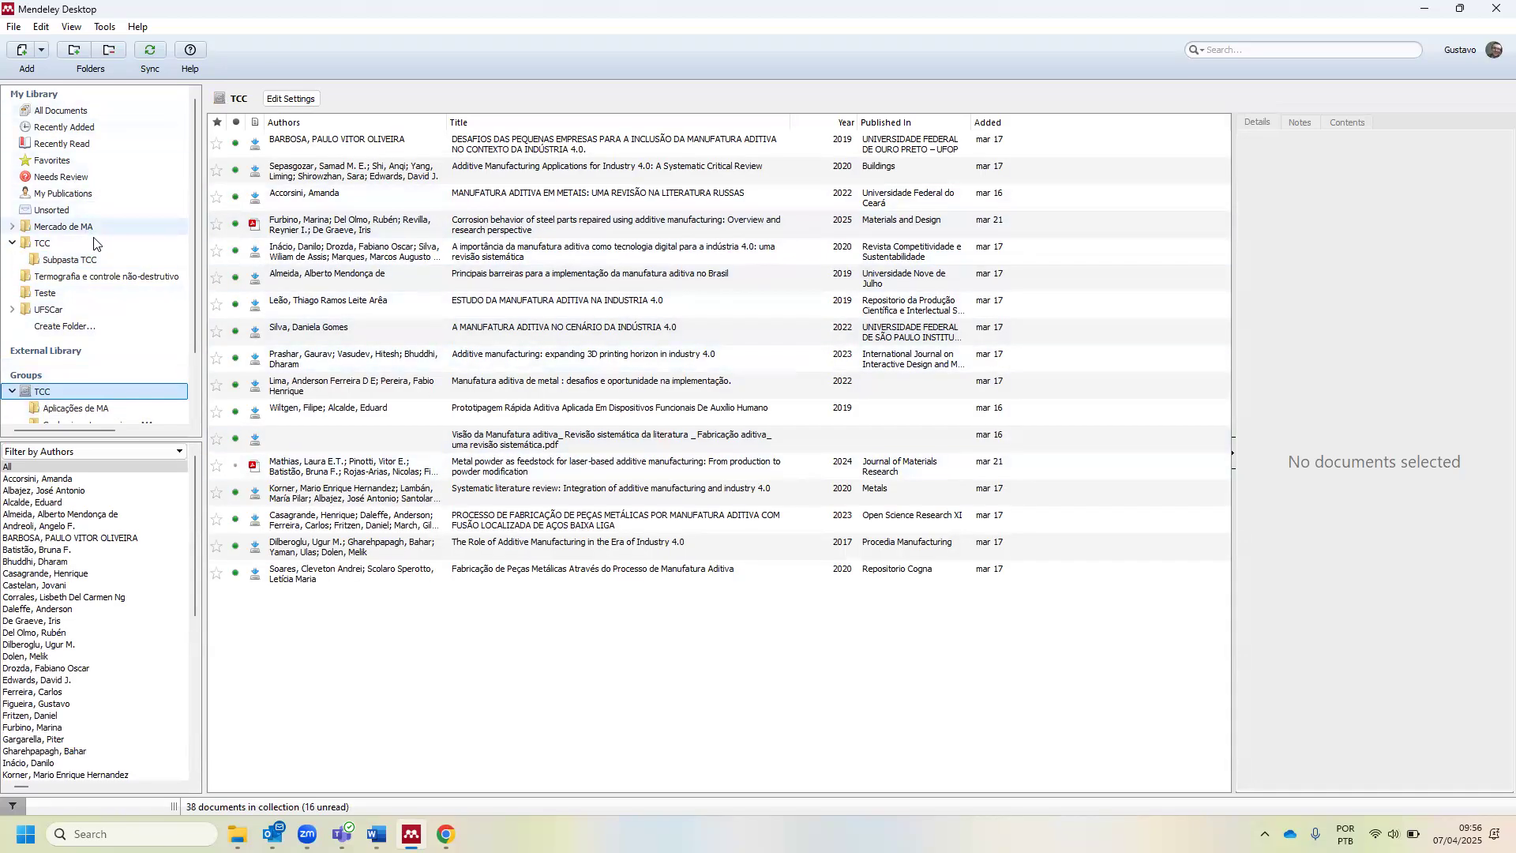
- Open the Subpasta TCC folder and arrange the Mendeley window side by side with the Chrome browser
left_click(115, 261)
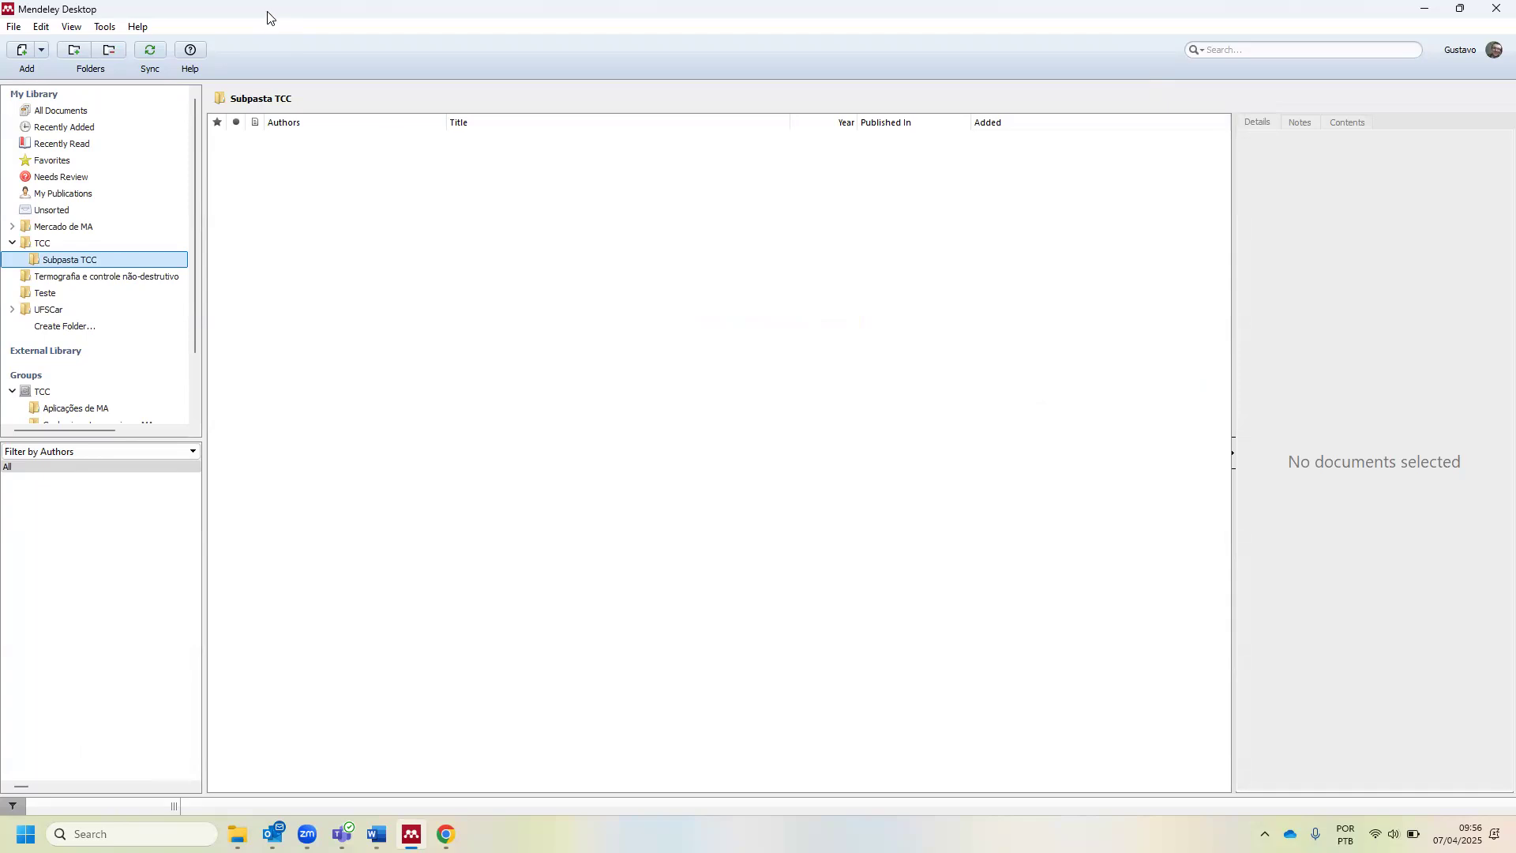
key("super+Down")
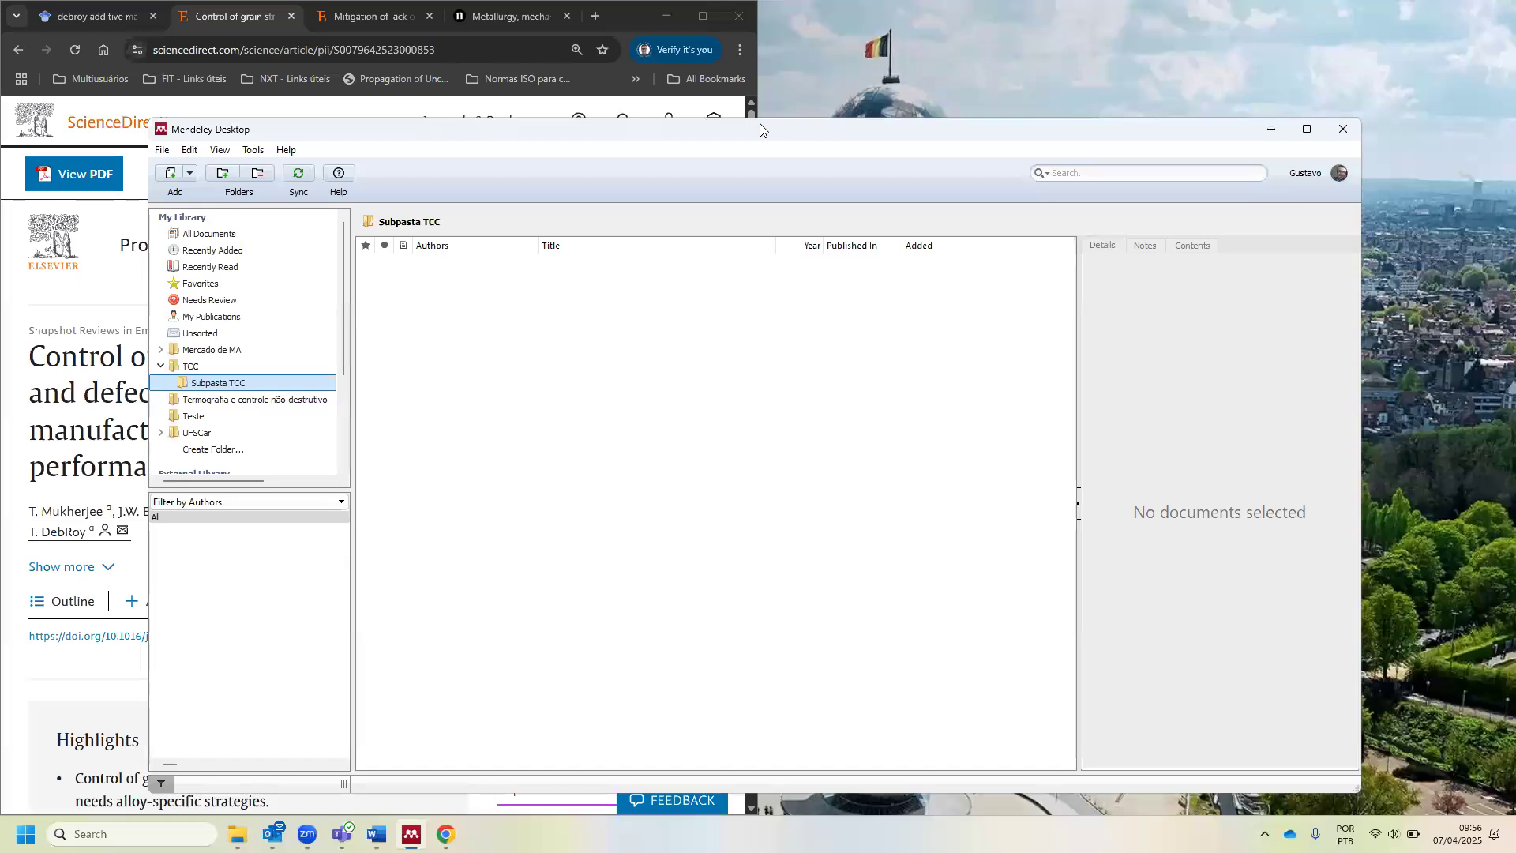
key("super+Right")
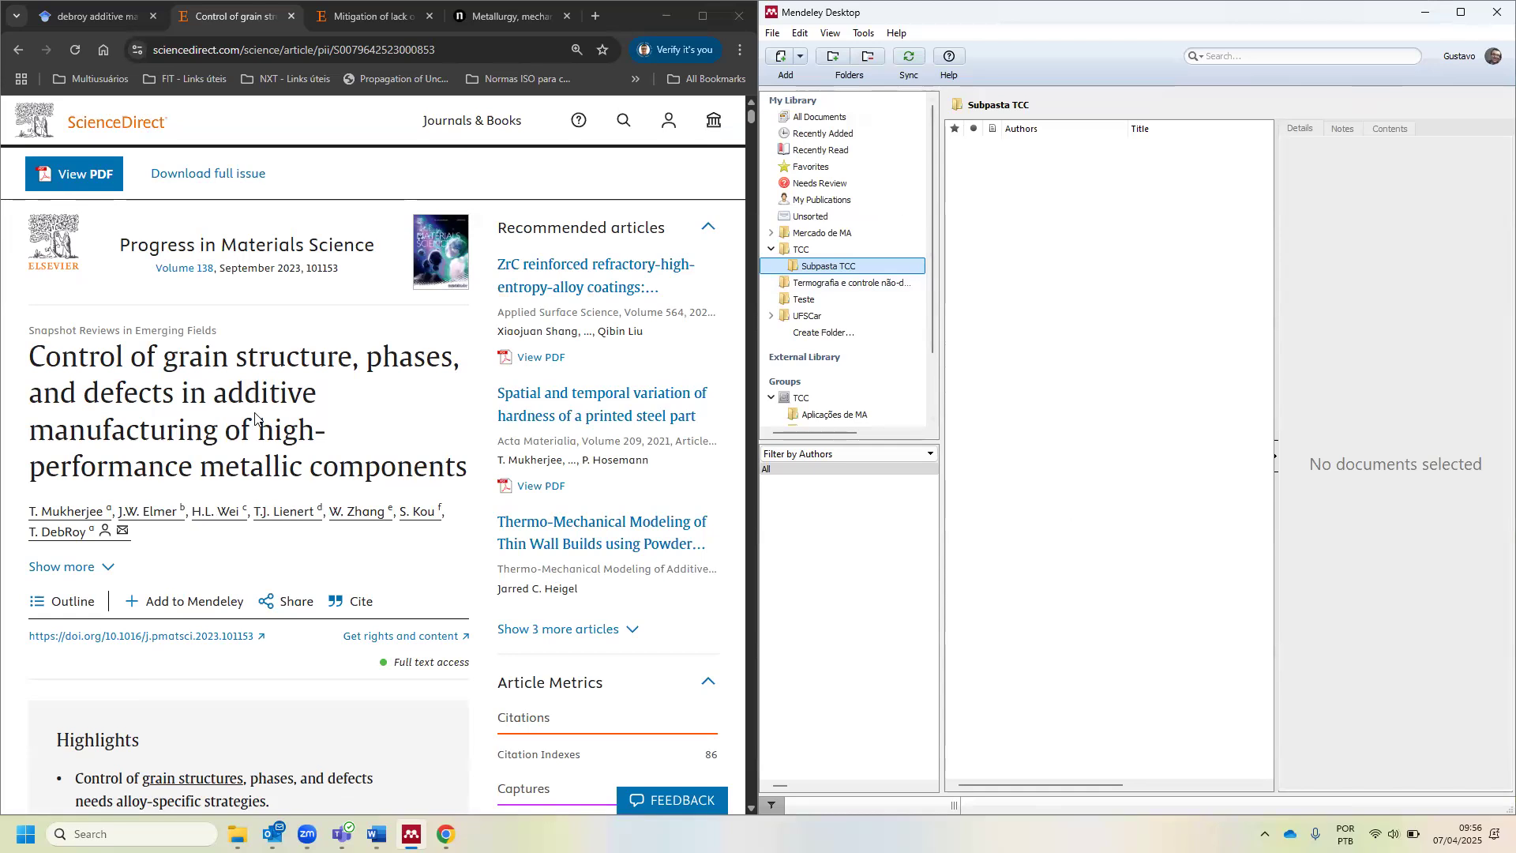
- Switch to the Google Scholar page in Chrome and examine its author and additive manufacturing search terms and the resulting articles
left_click(93, 19)
scroll(222, 243, "up", 5)
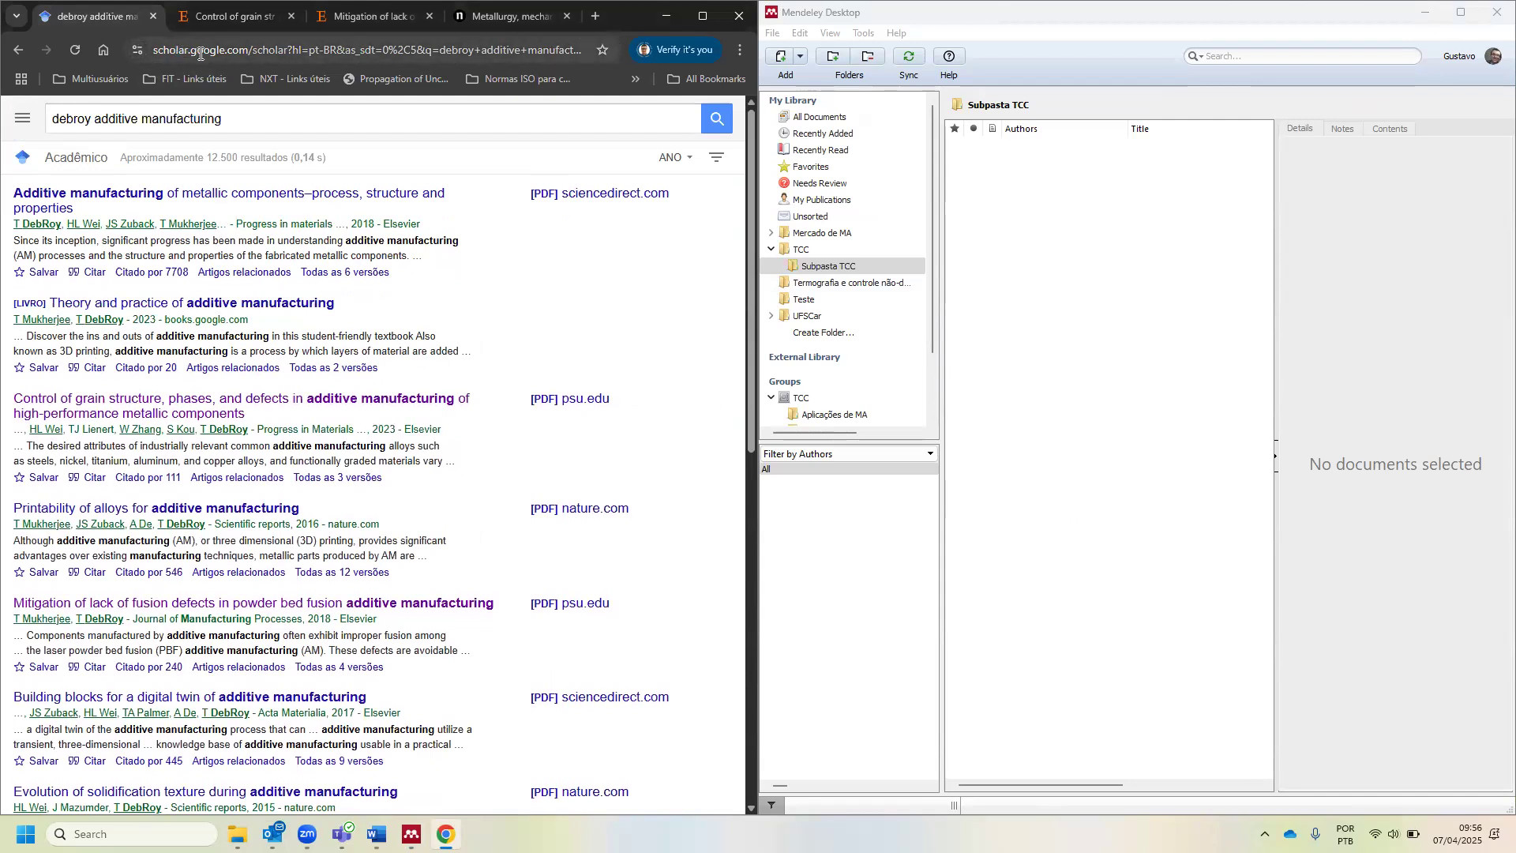
left_click_drag(261, 121, 41, 124)
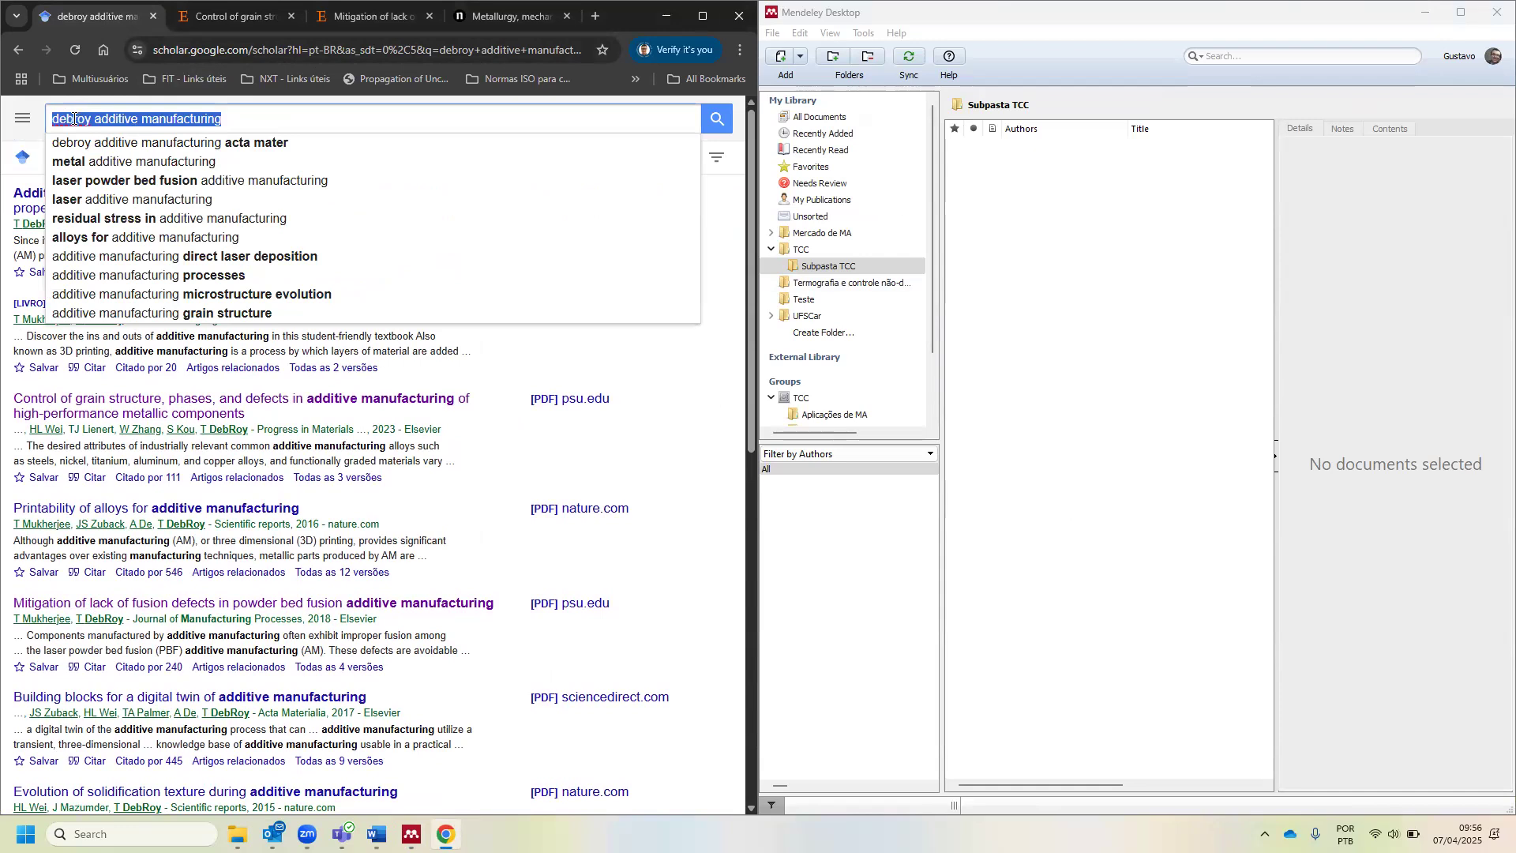
left_click(109, 120)
double_click(91, 119)
left_click(99, 120)
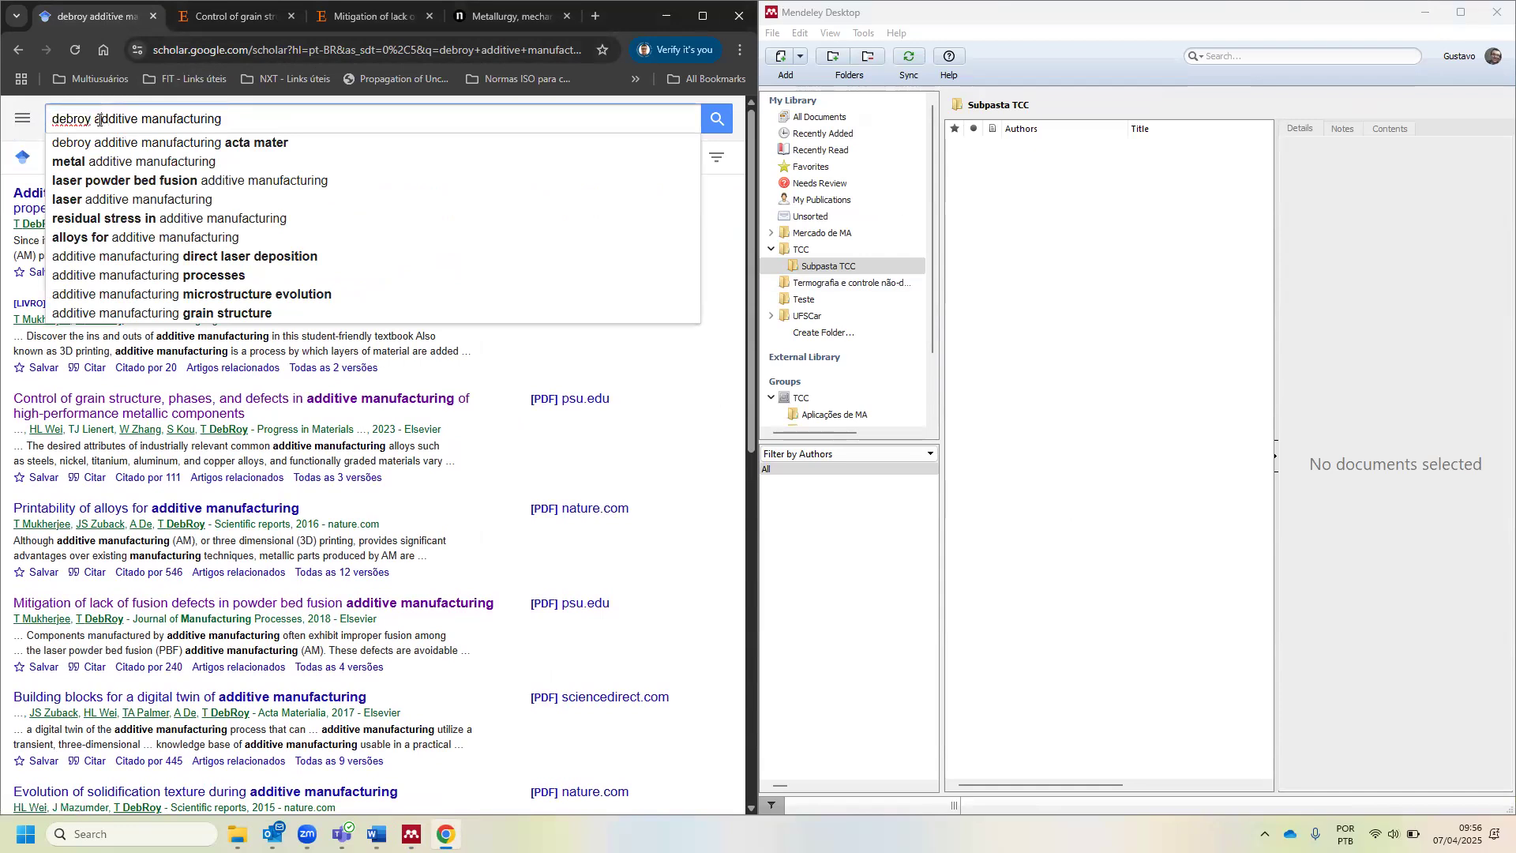
left_click_drag(132, 116, 226, 118)
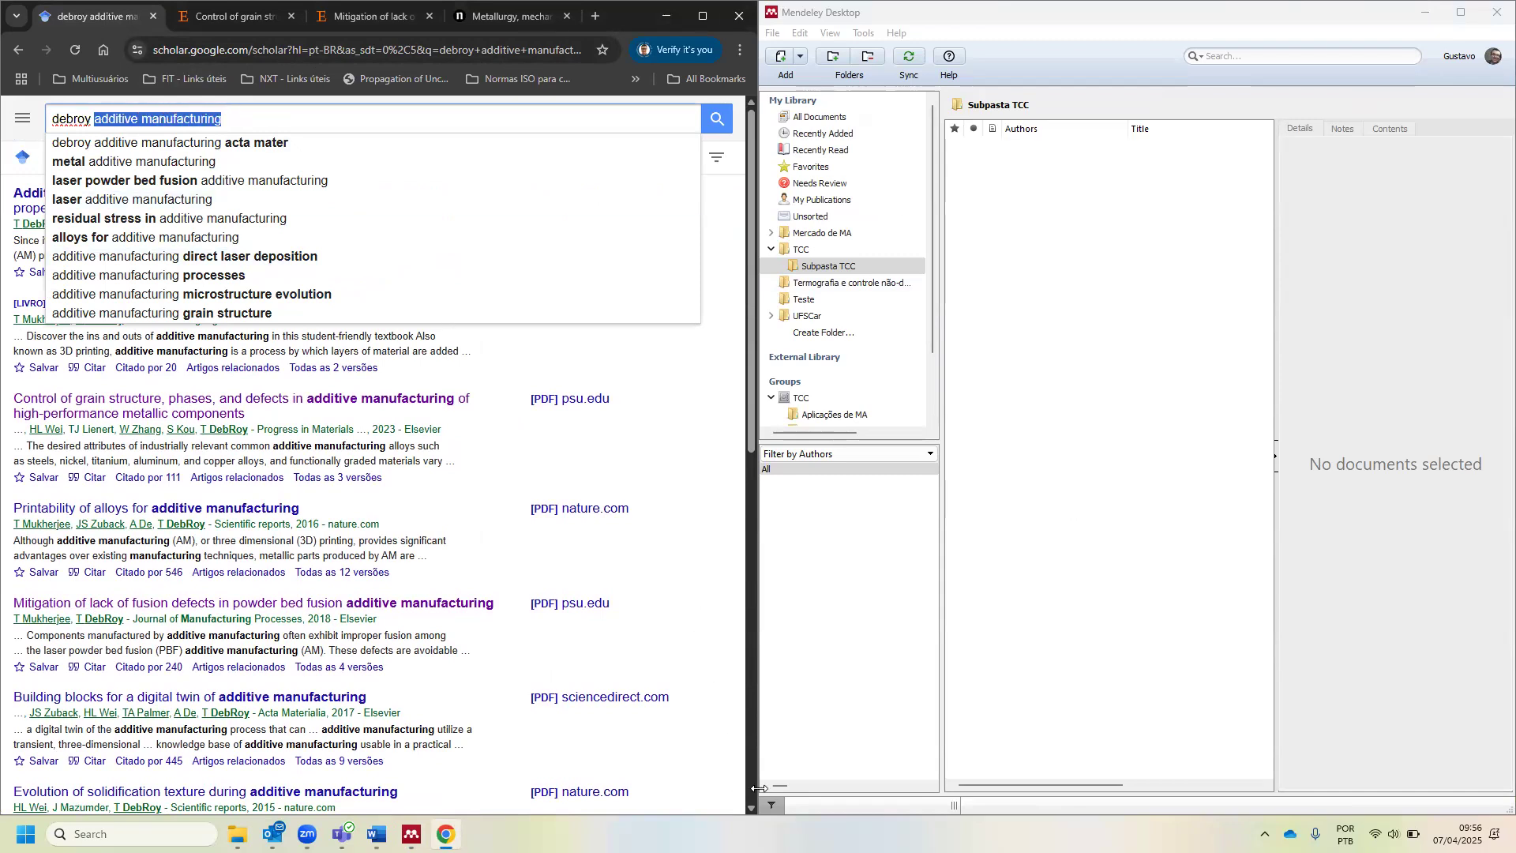
left_click(708, 567)
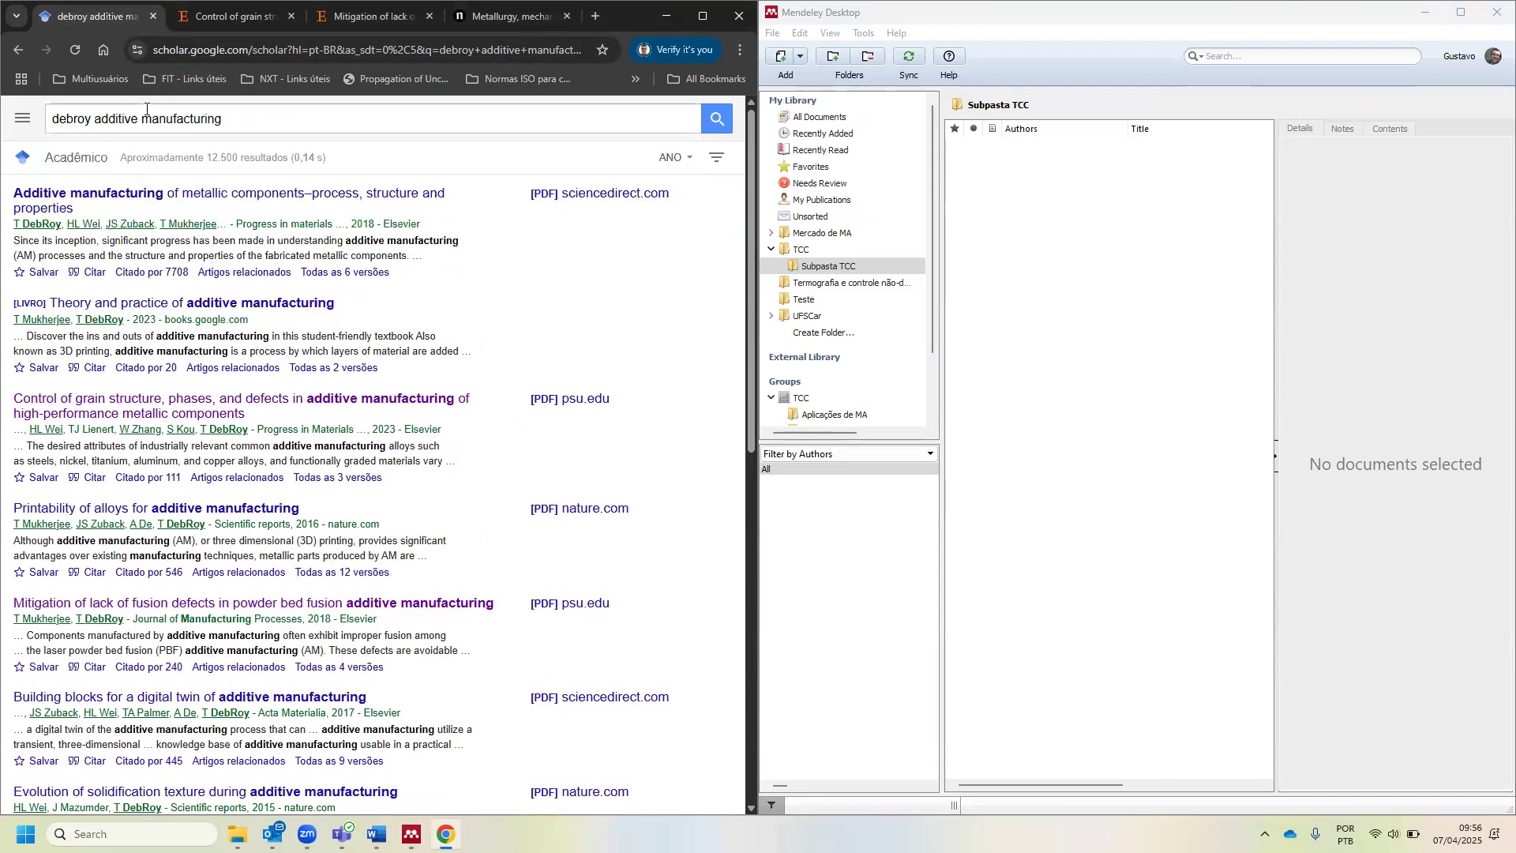
scroll(282, 449, "down", 5)
scroll(282, 449, "down", 3)
scroll(282, 449, "up", 8)
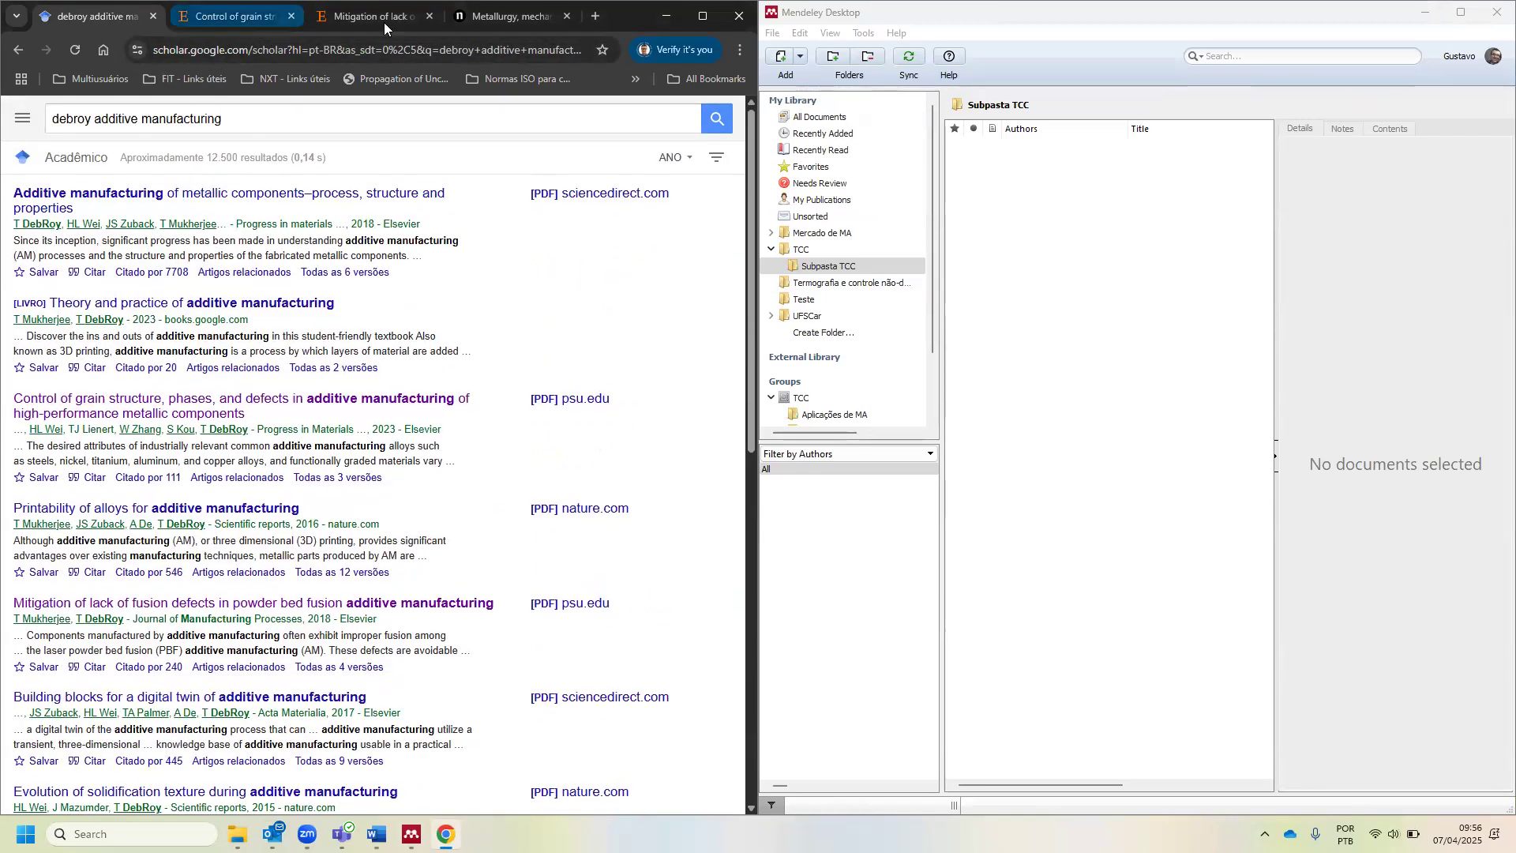
- Open the Nature Reviews Materials article on metallurgy, mechanistic models and machine learning in metal printing, and review its abstract and access options
key("ctrl+4")
left_click(111, 793)
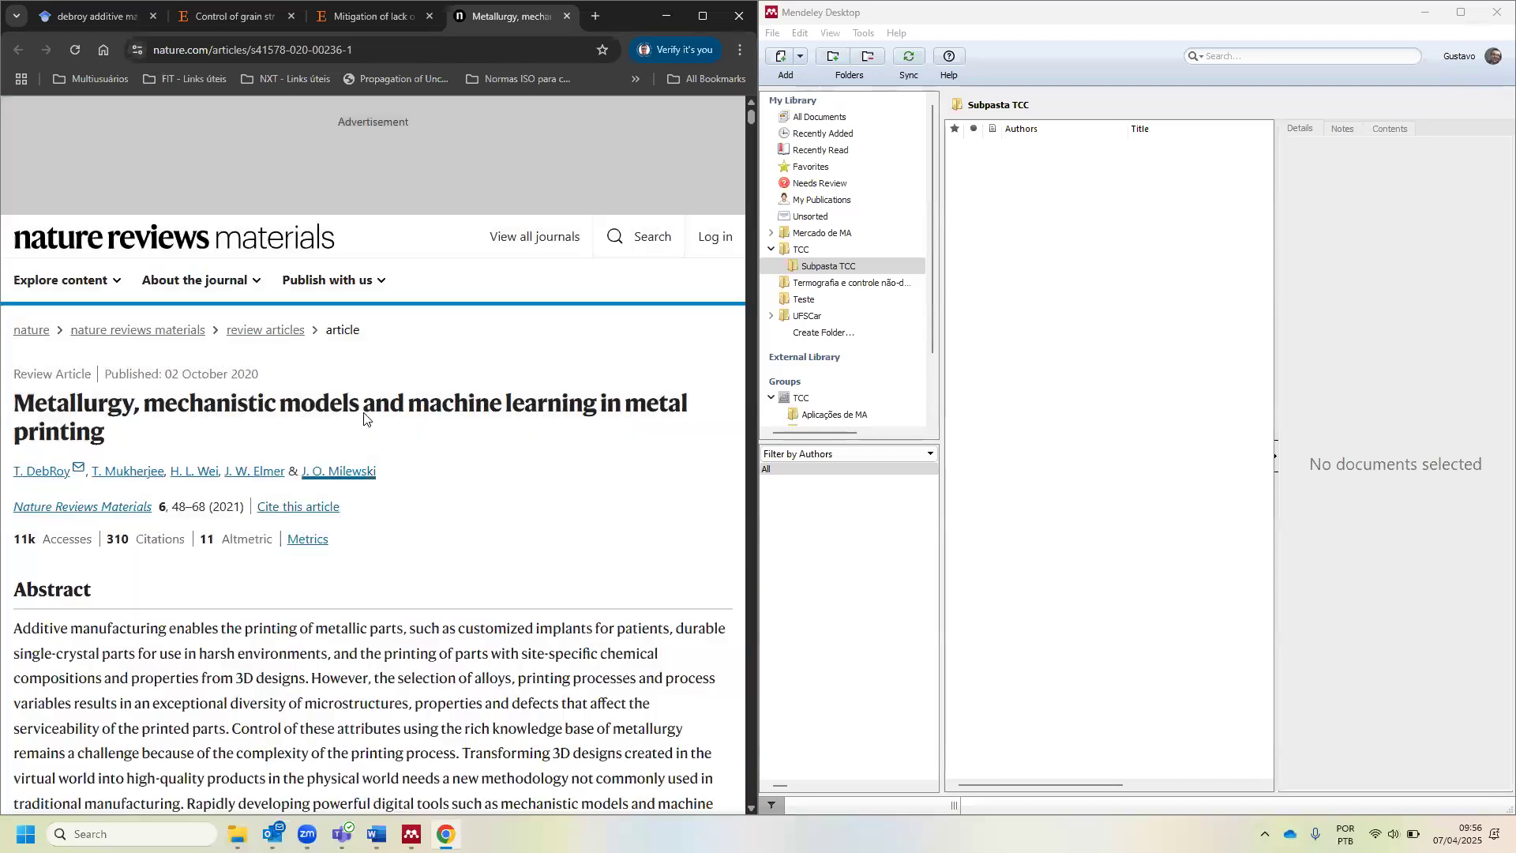
scroll(364, 418, "down", 15)
scroll(340, 509, "up", 6)
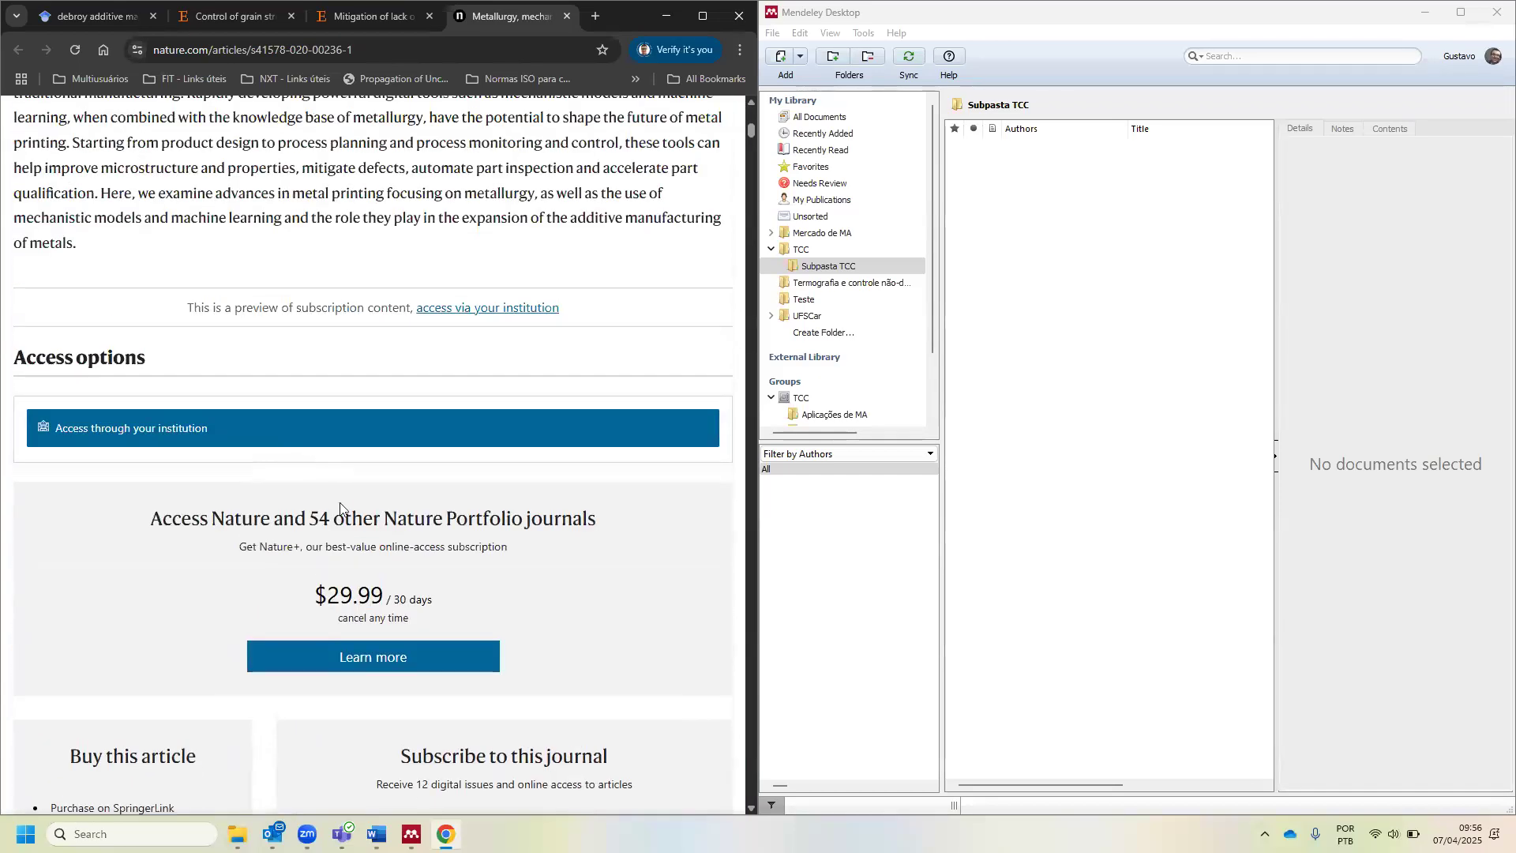
scroll(437, 434, "up", 3)
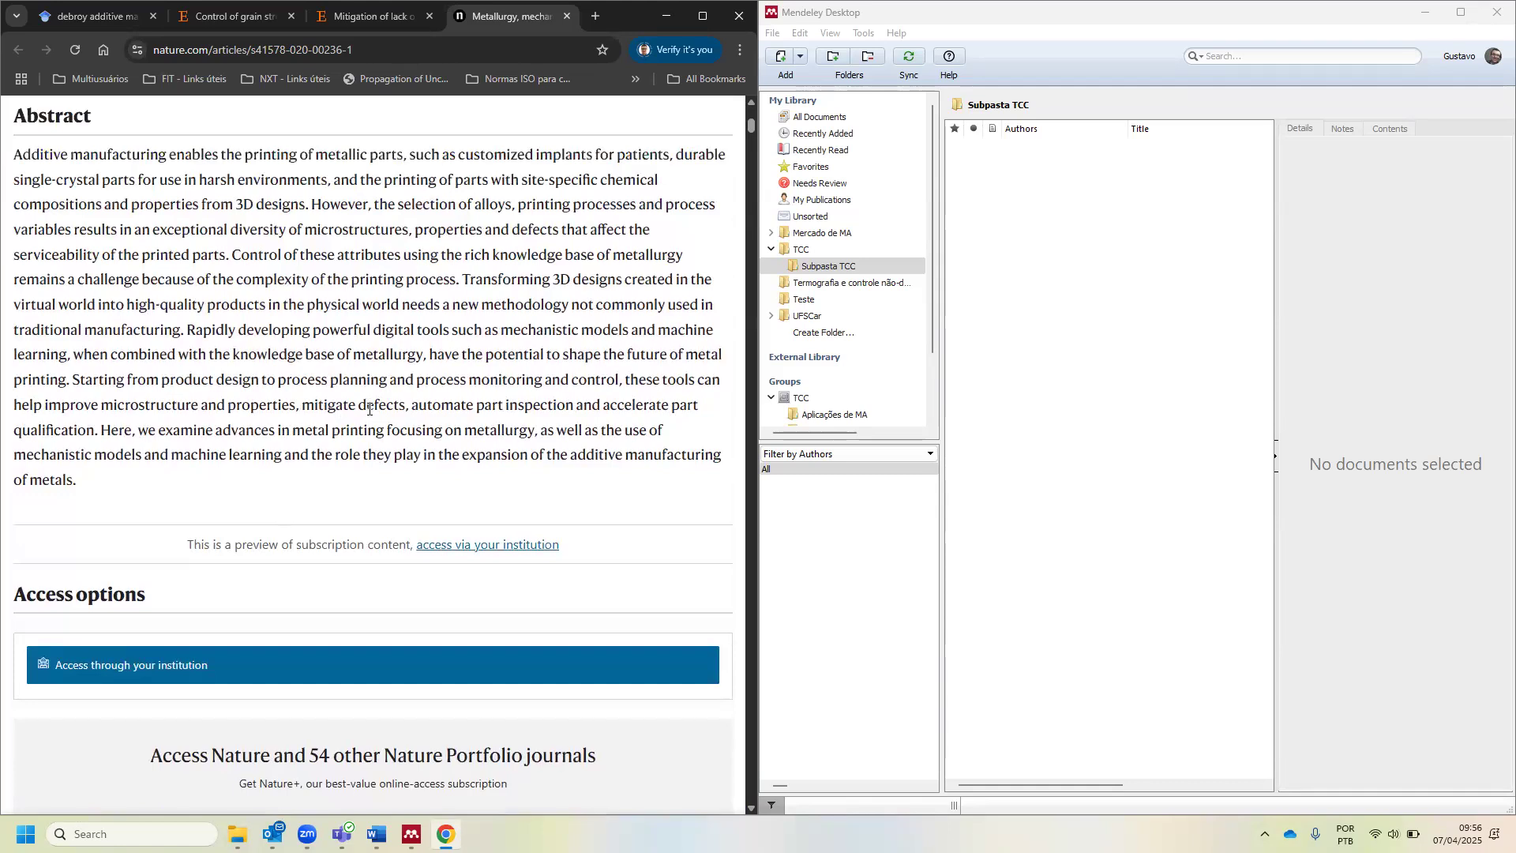
scroll(369, 408, "up", 1)
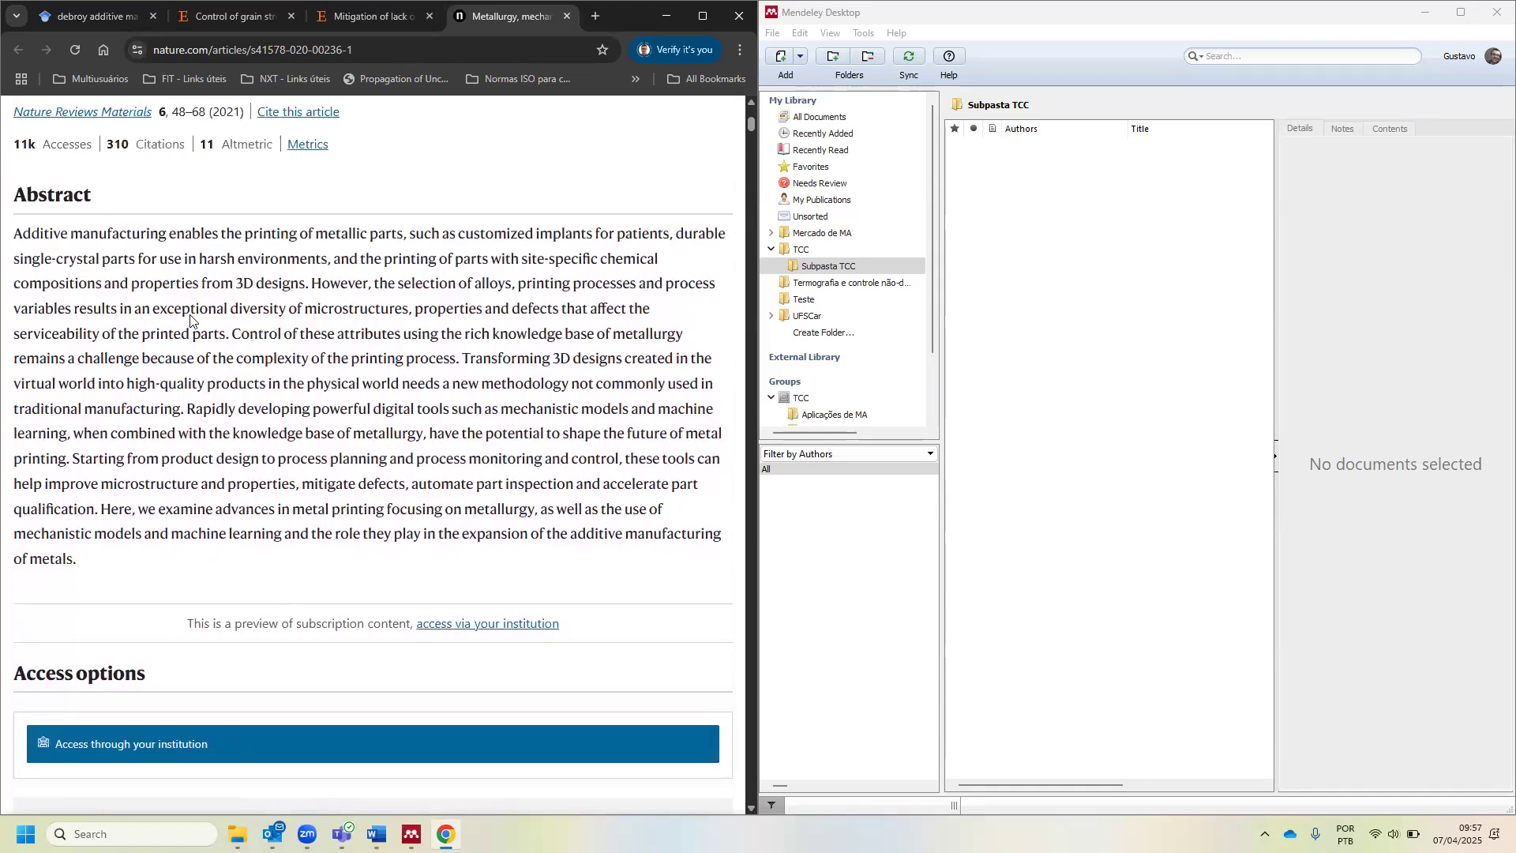
left_click_drag(68, 240, 425, 556)
left_click(387, 455)
scroll(387, 455, "up", 4)
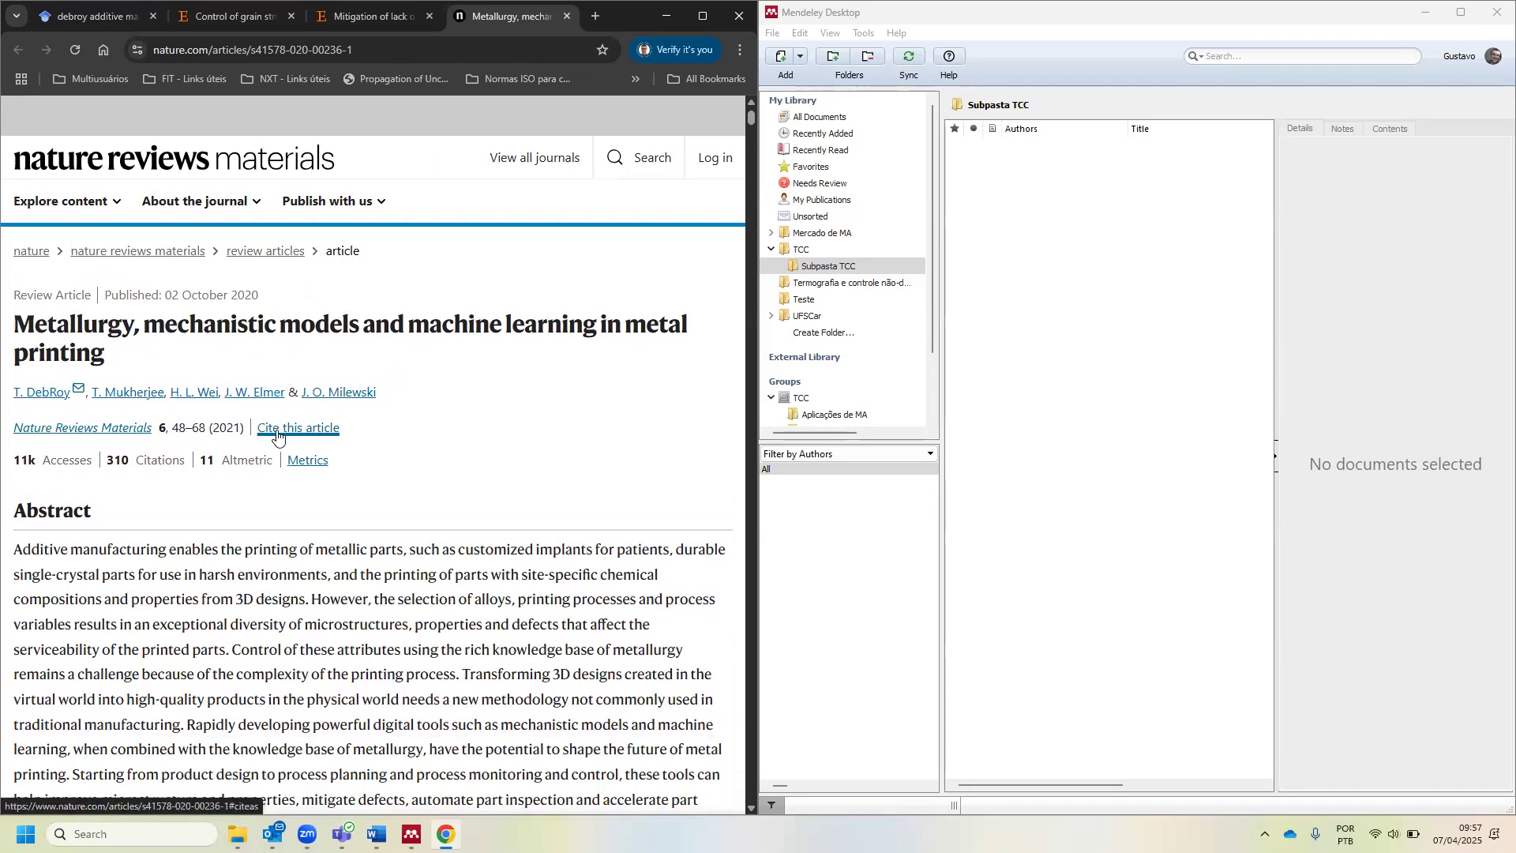
- View the article's corresponding author contact information, close it, and return to the abstract
left_click(79, 392)
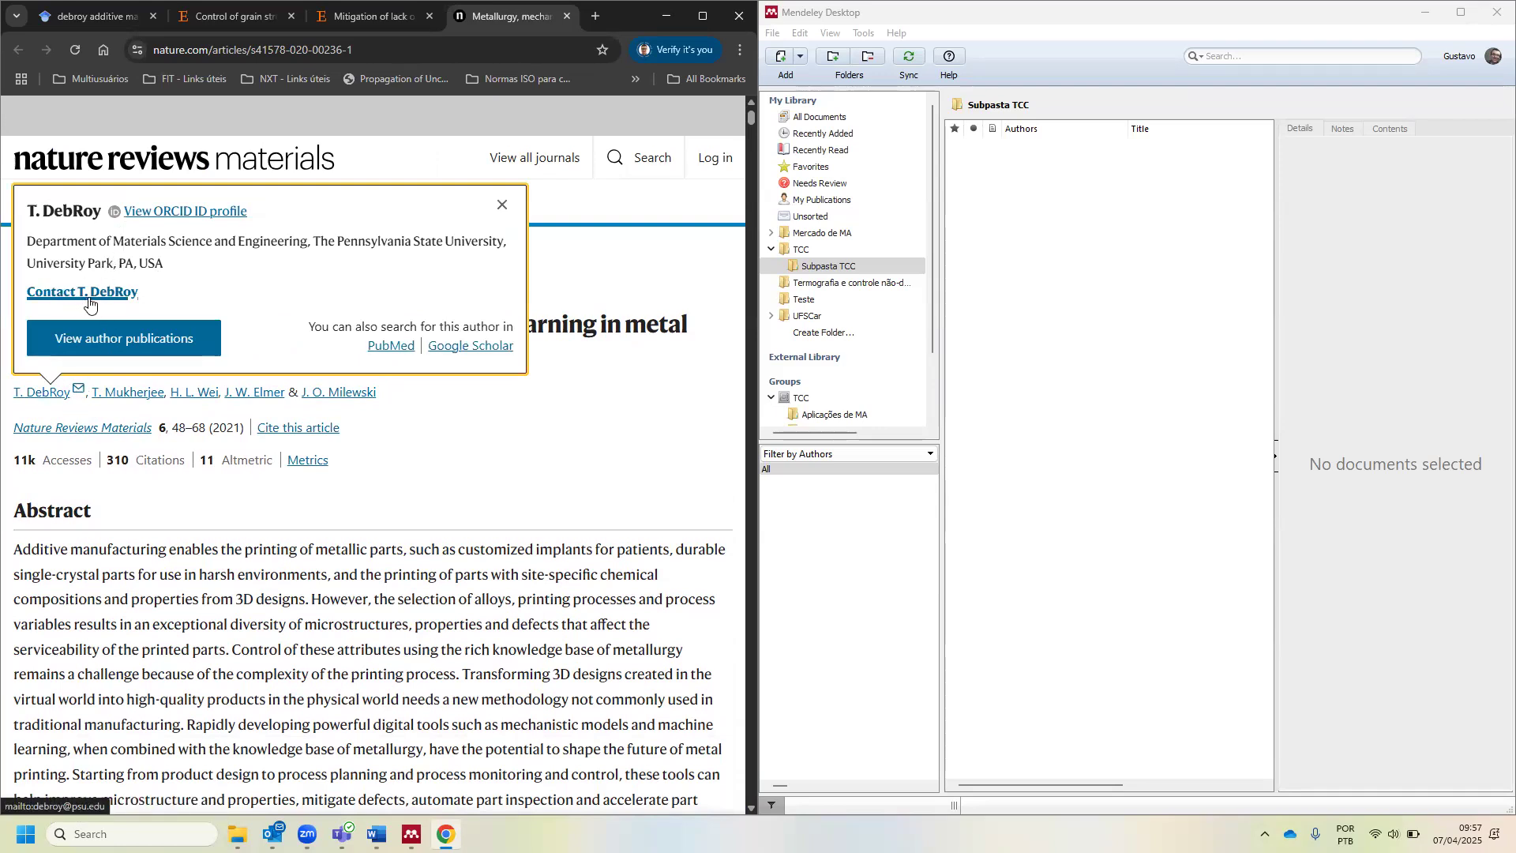
left_click(503, 204)
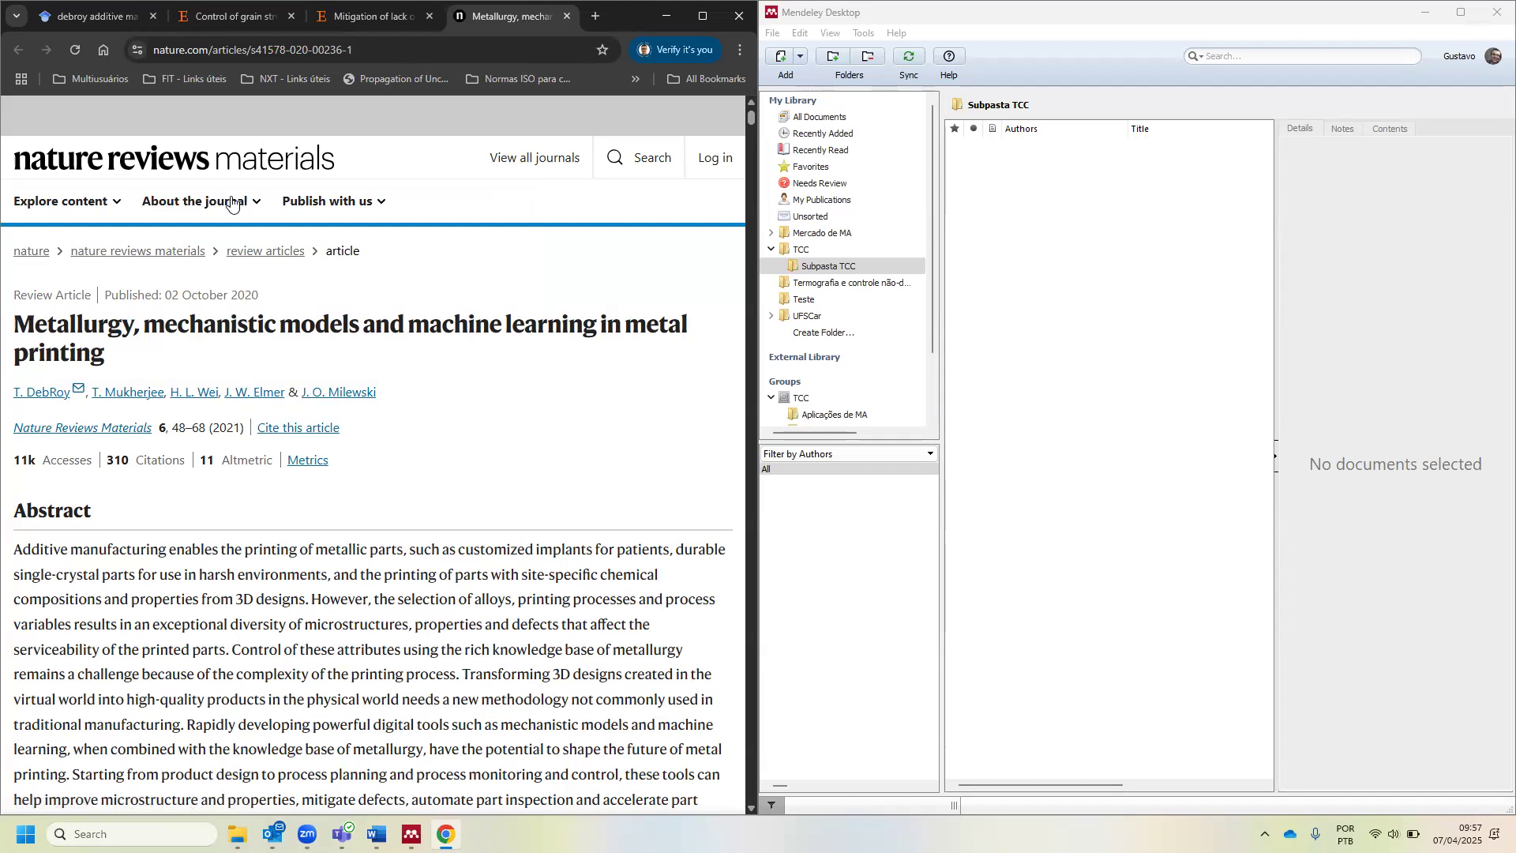
scroll(334, 394, "down", 5)
scroll(334, 393, "up", 2)
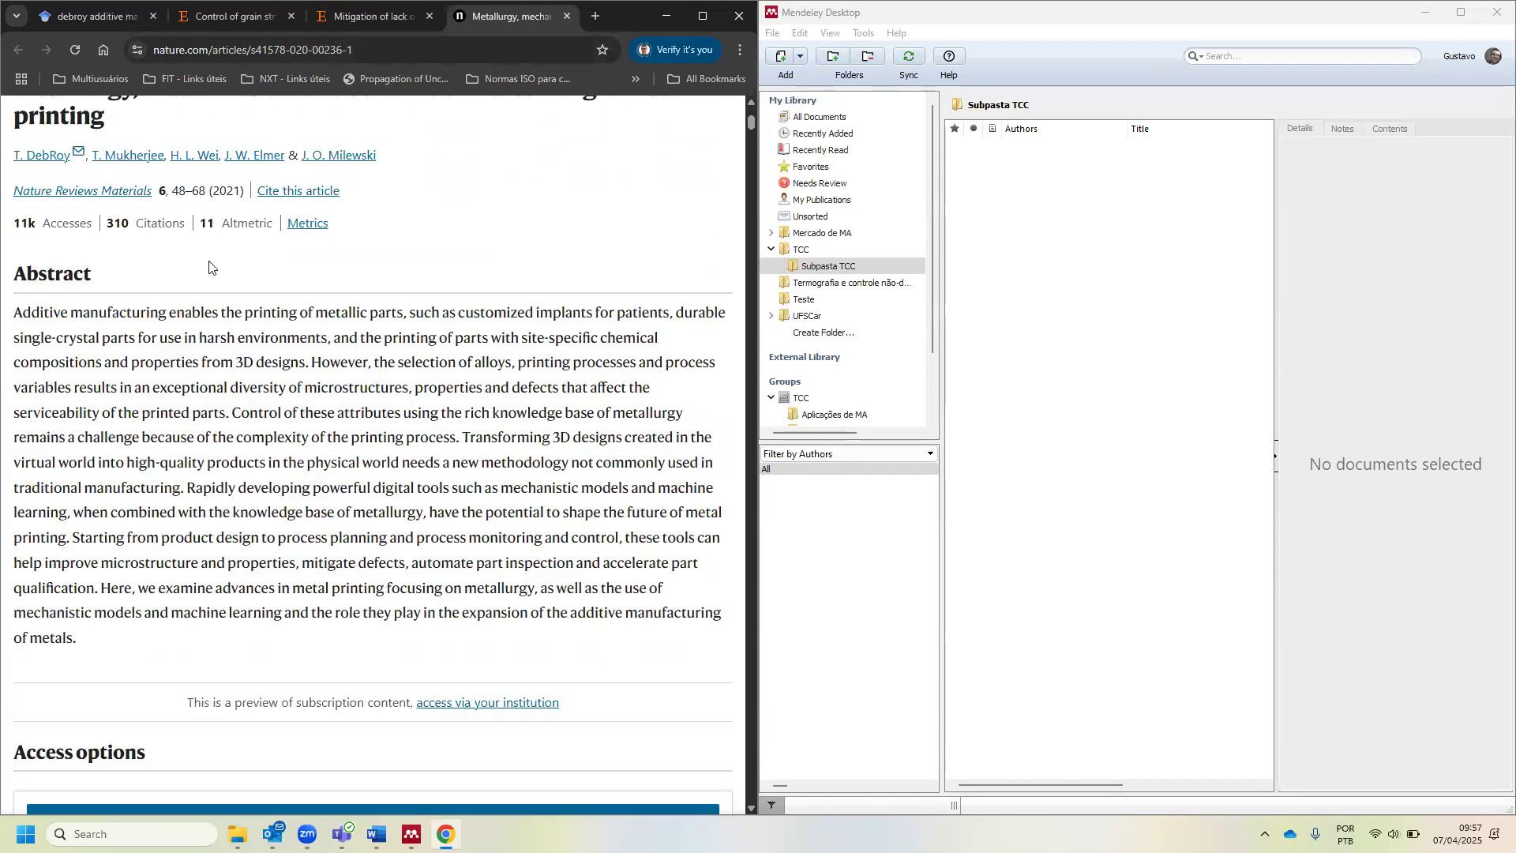
- Go to the article's citation section and examine the reference text, publication dates and DOI
scroll(203, 314, "up", 3)
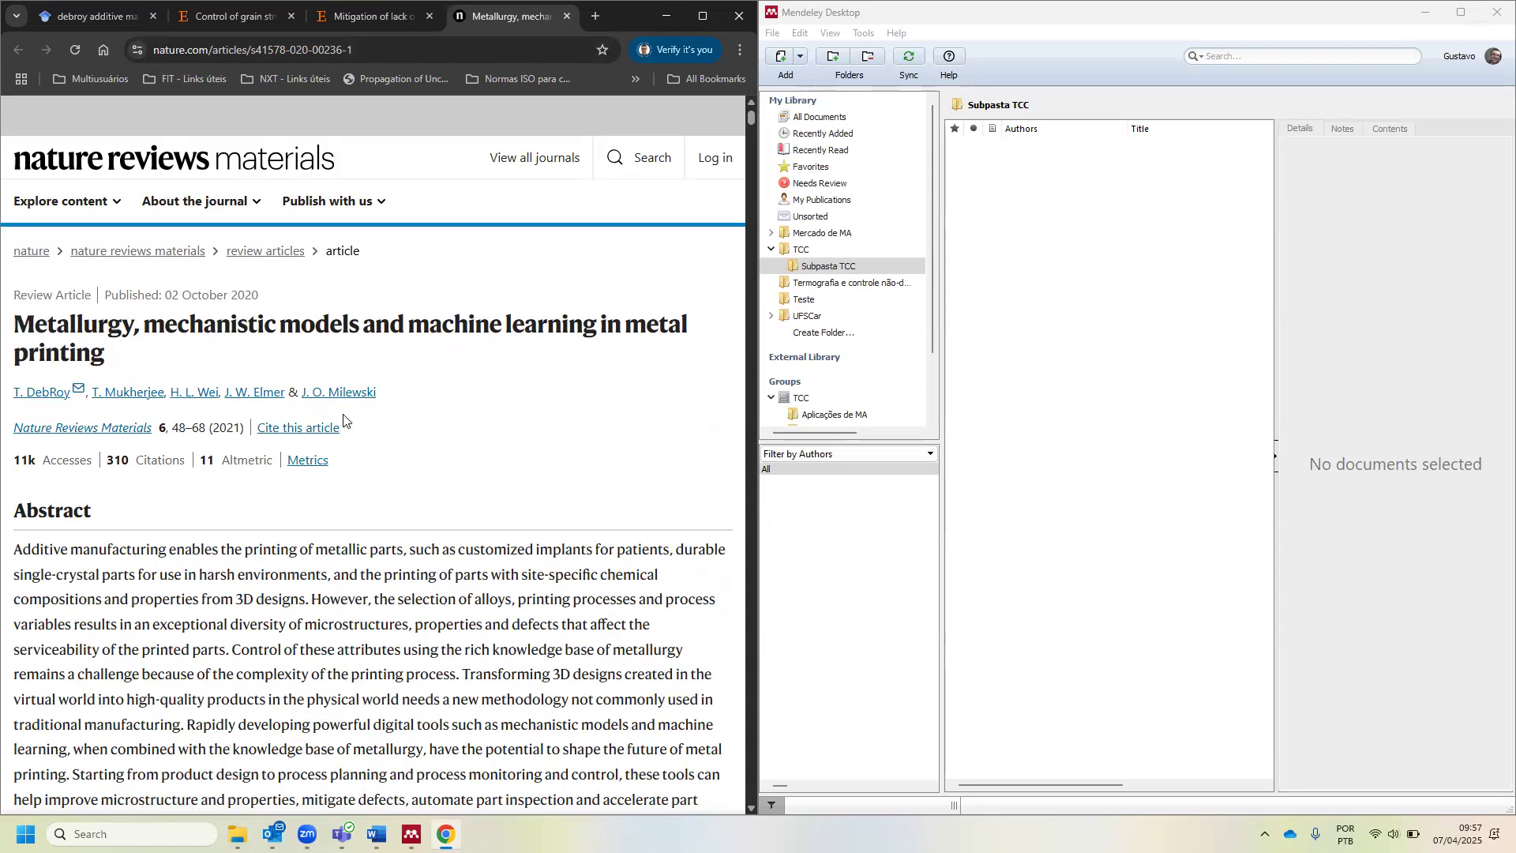
left_click(291, 435)
left_click_drag(28, 146, 608, 472)
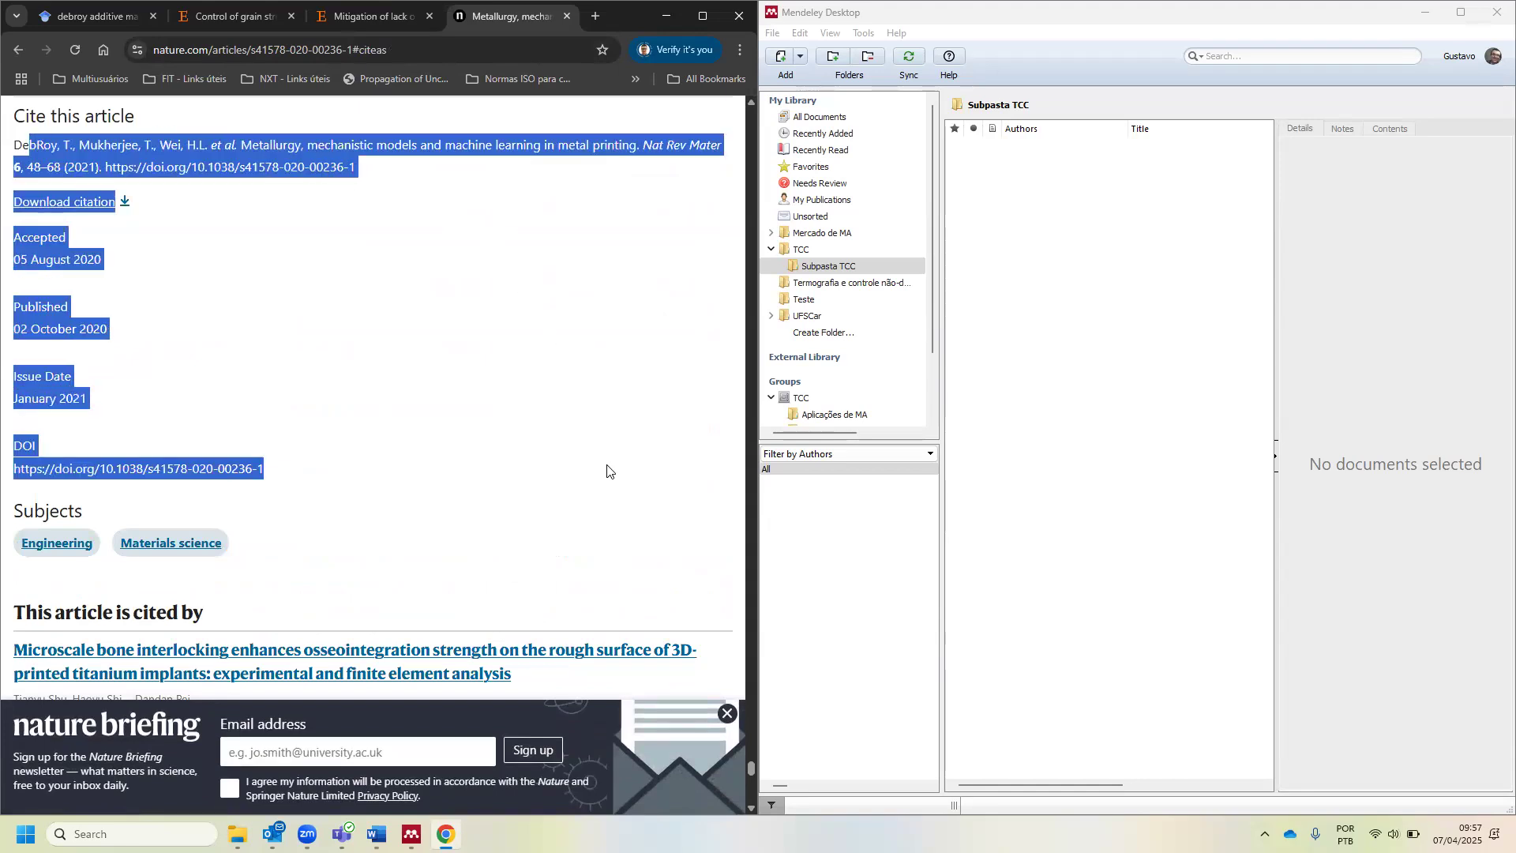
left_click(461, 294)
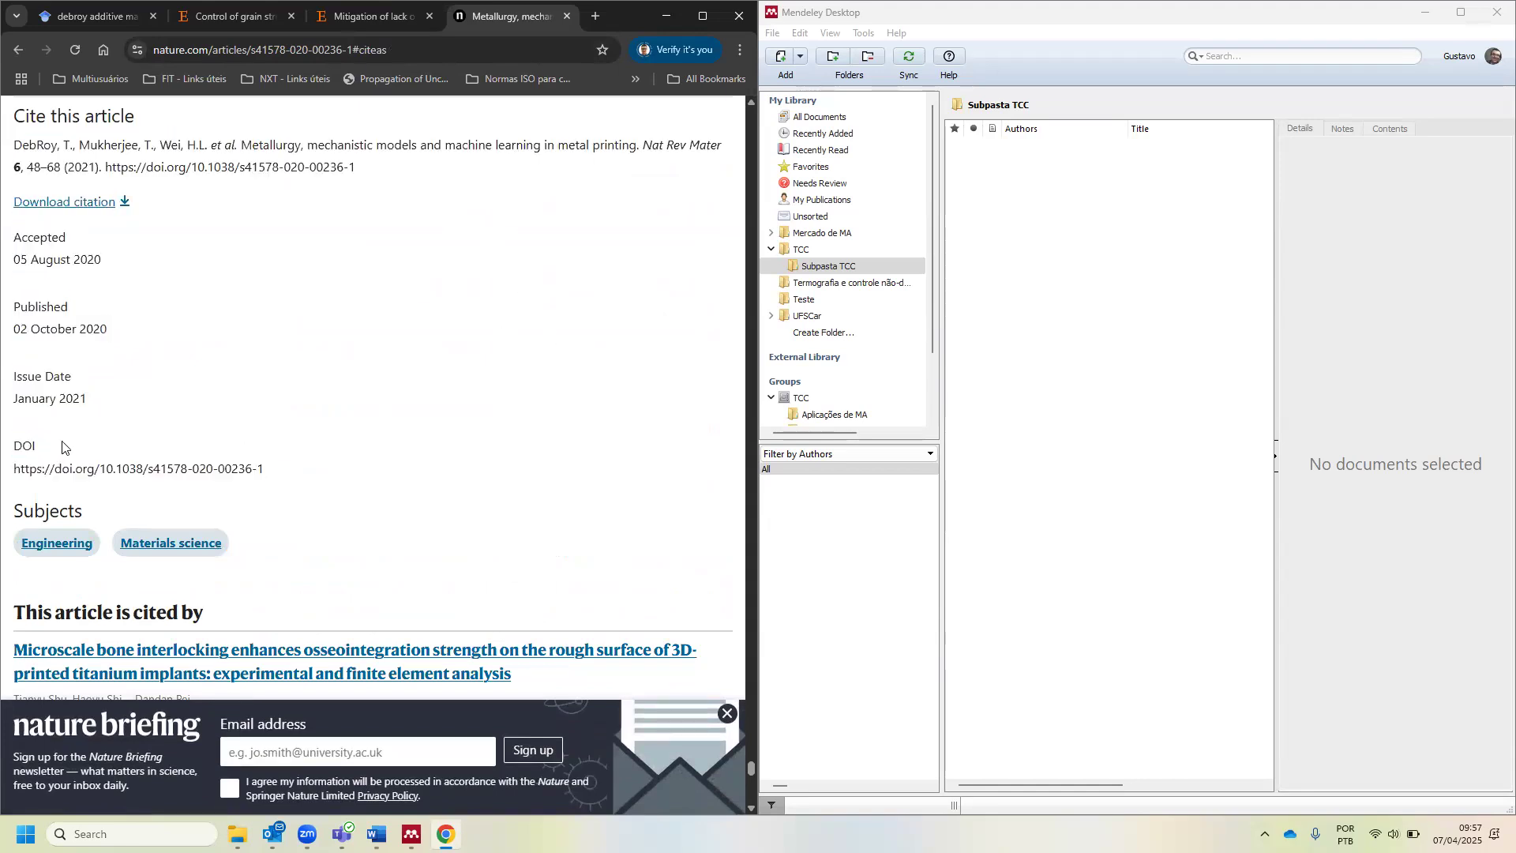
double_click(24, 445)
left_click_drag(273, 472, 102, 476)
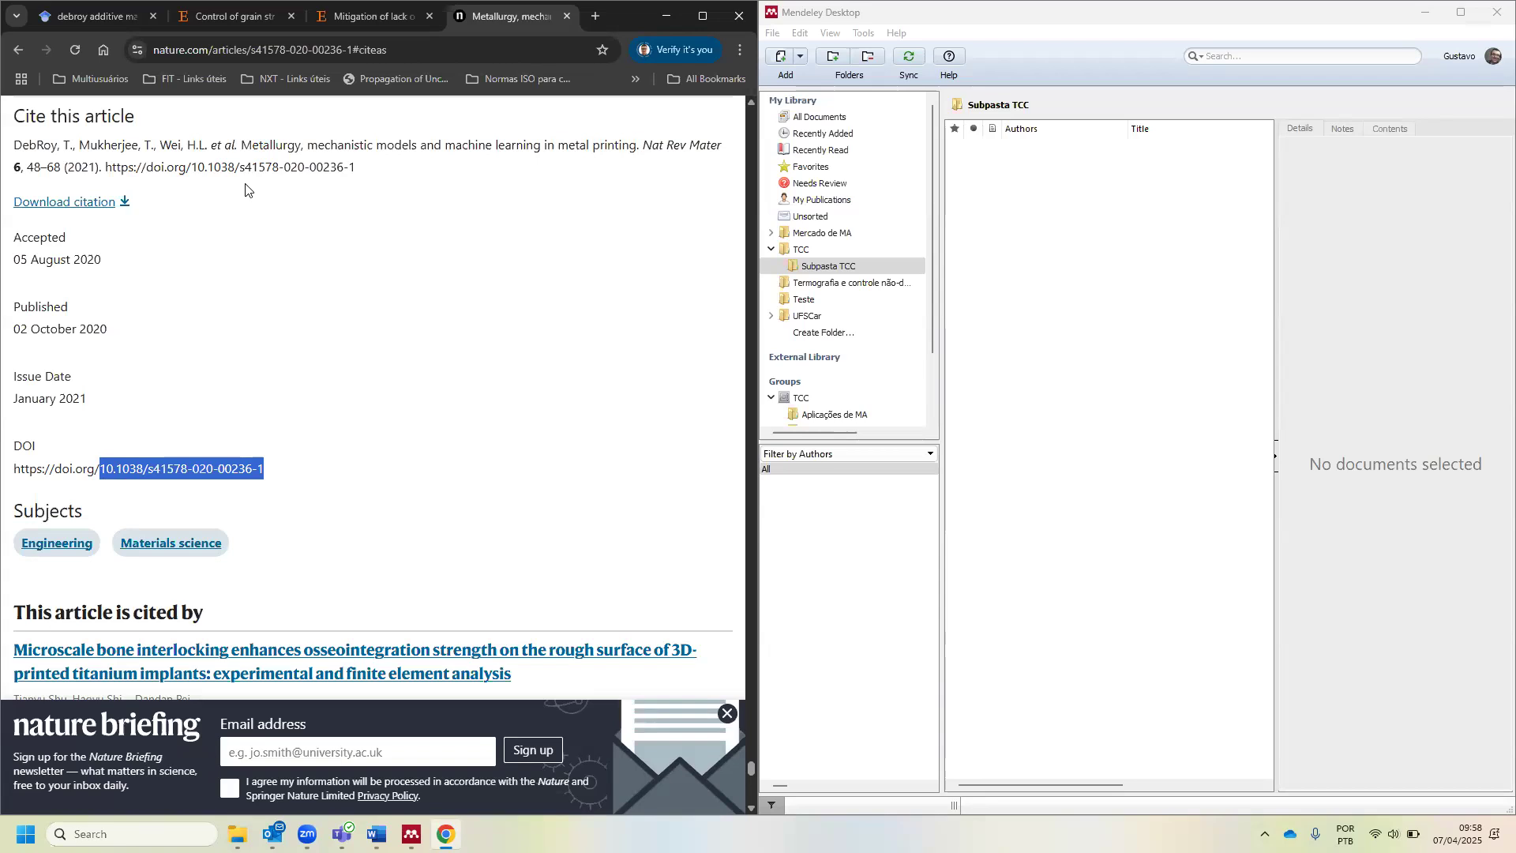
left_click(350, 238)
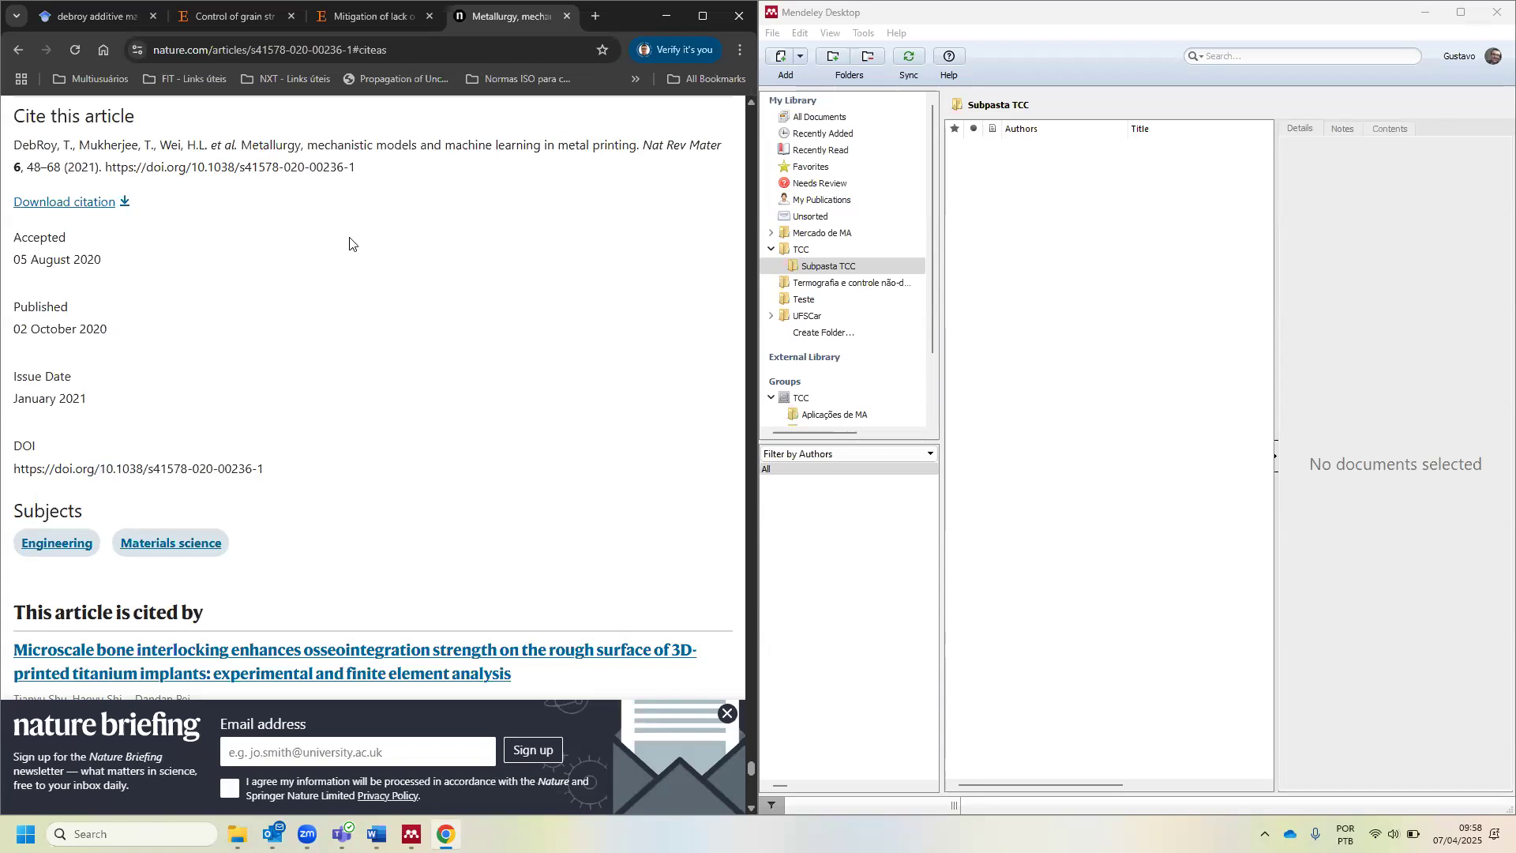
left_click_drag(14, 466, 105, 461)
left_click(294, 483)
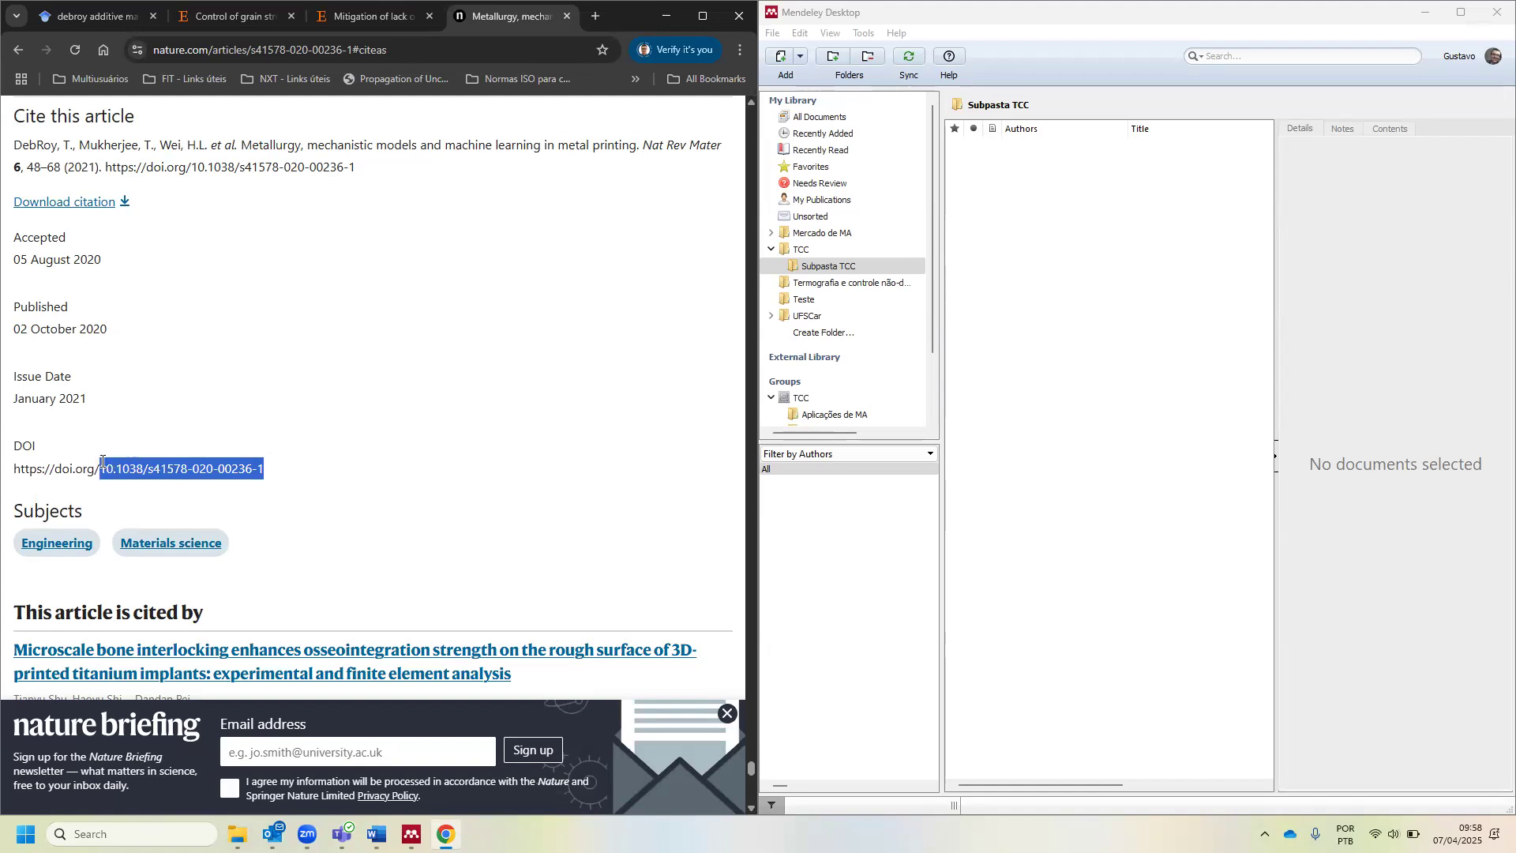
left_click(133, 334)
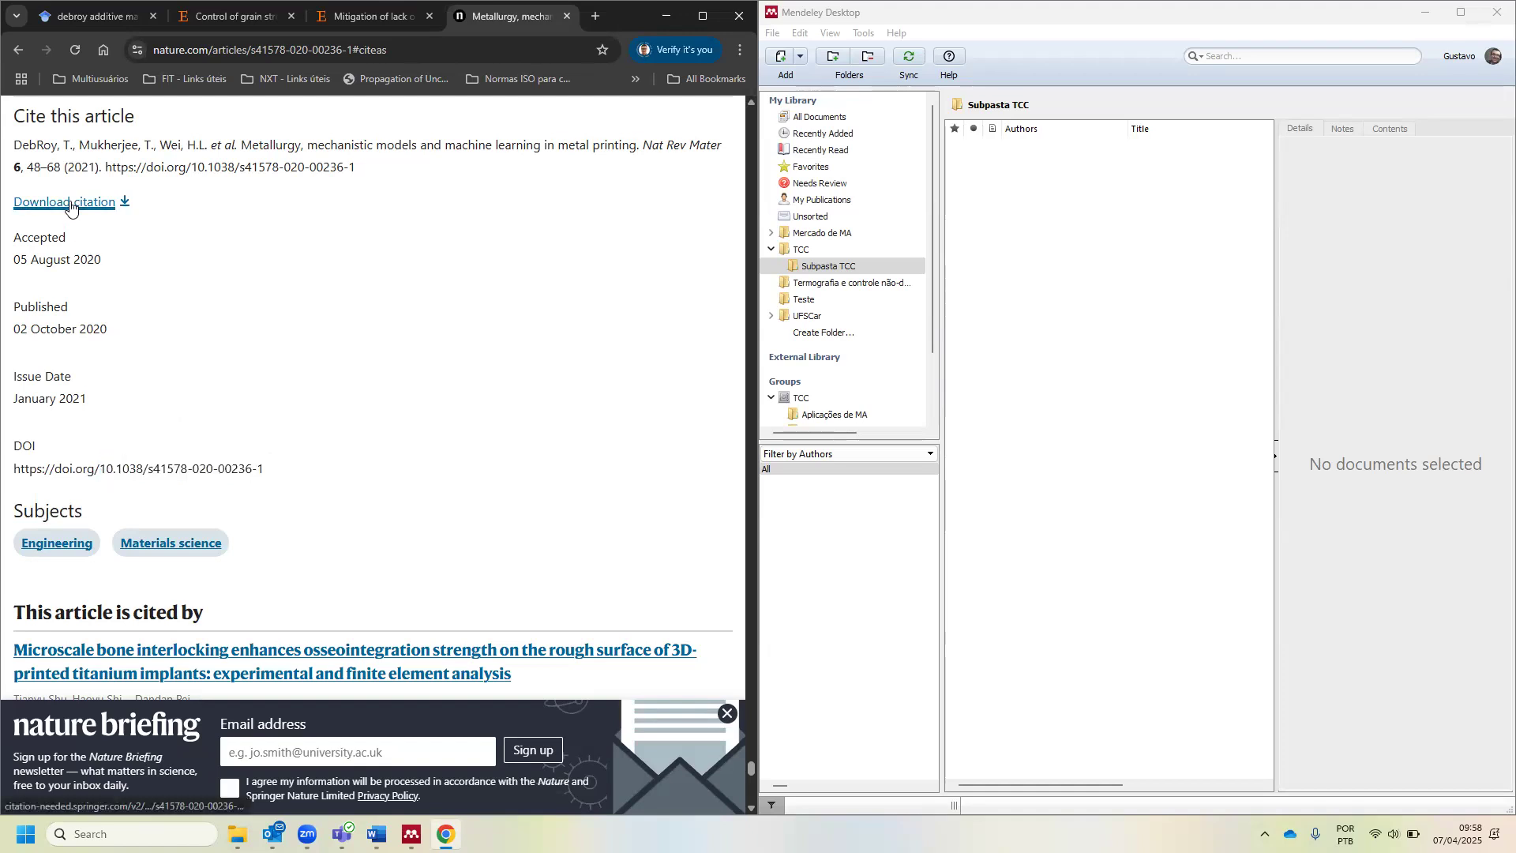
left_click_drag(265, 467, 106, 468)
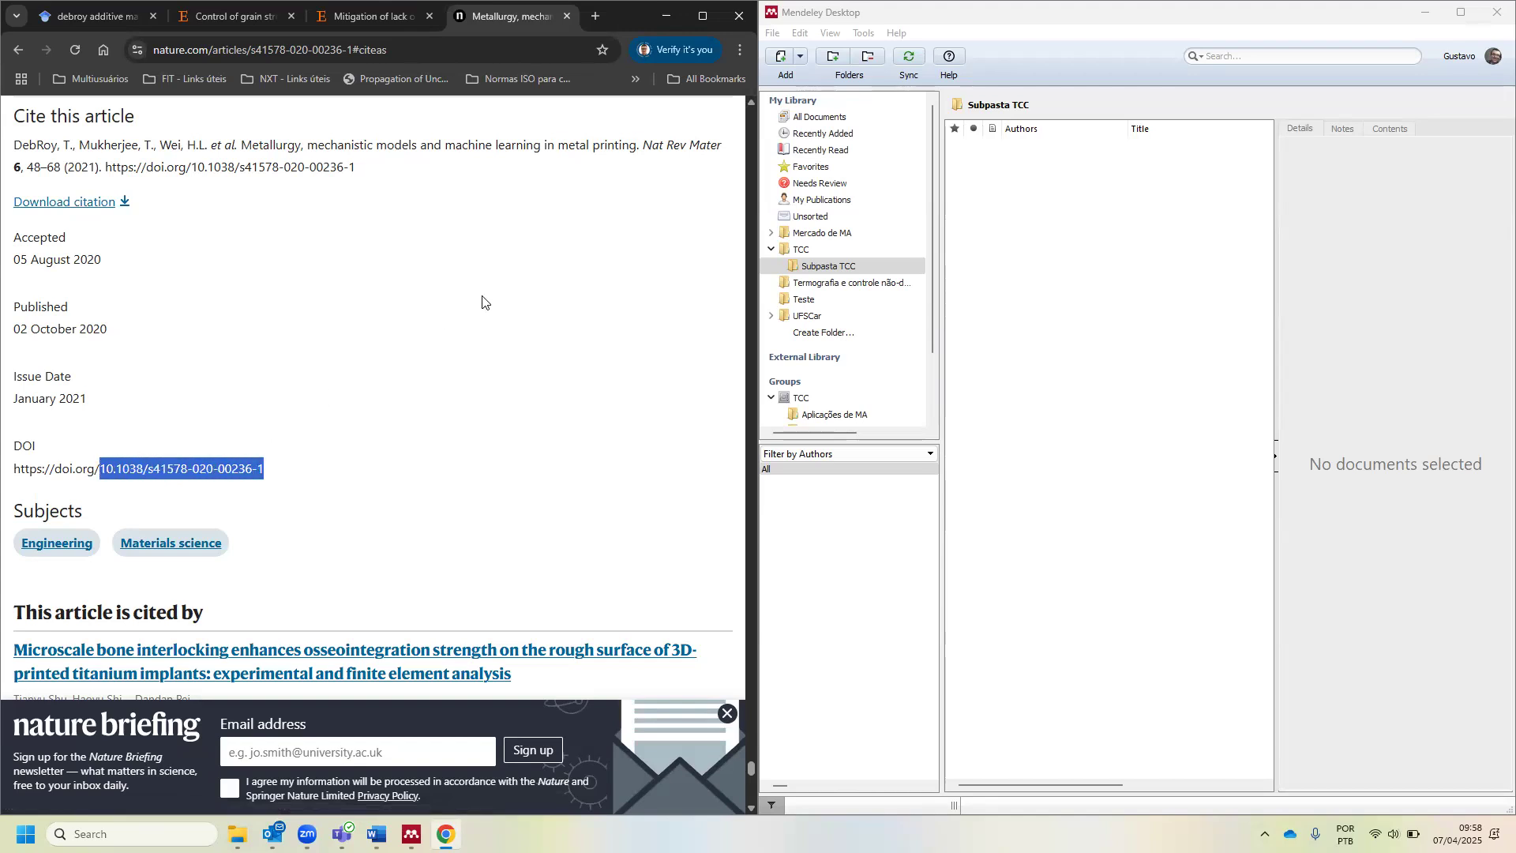
right_click(195, 470)
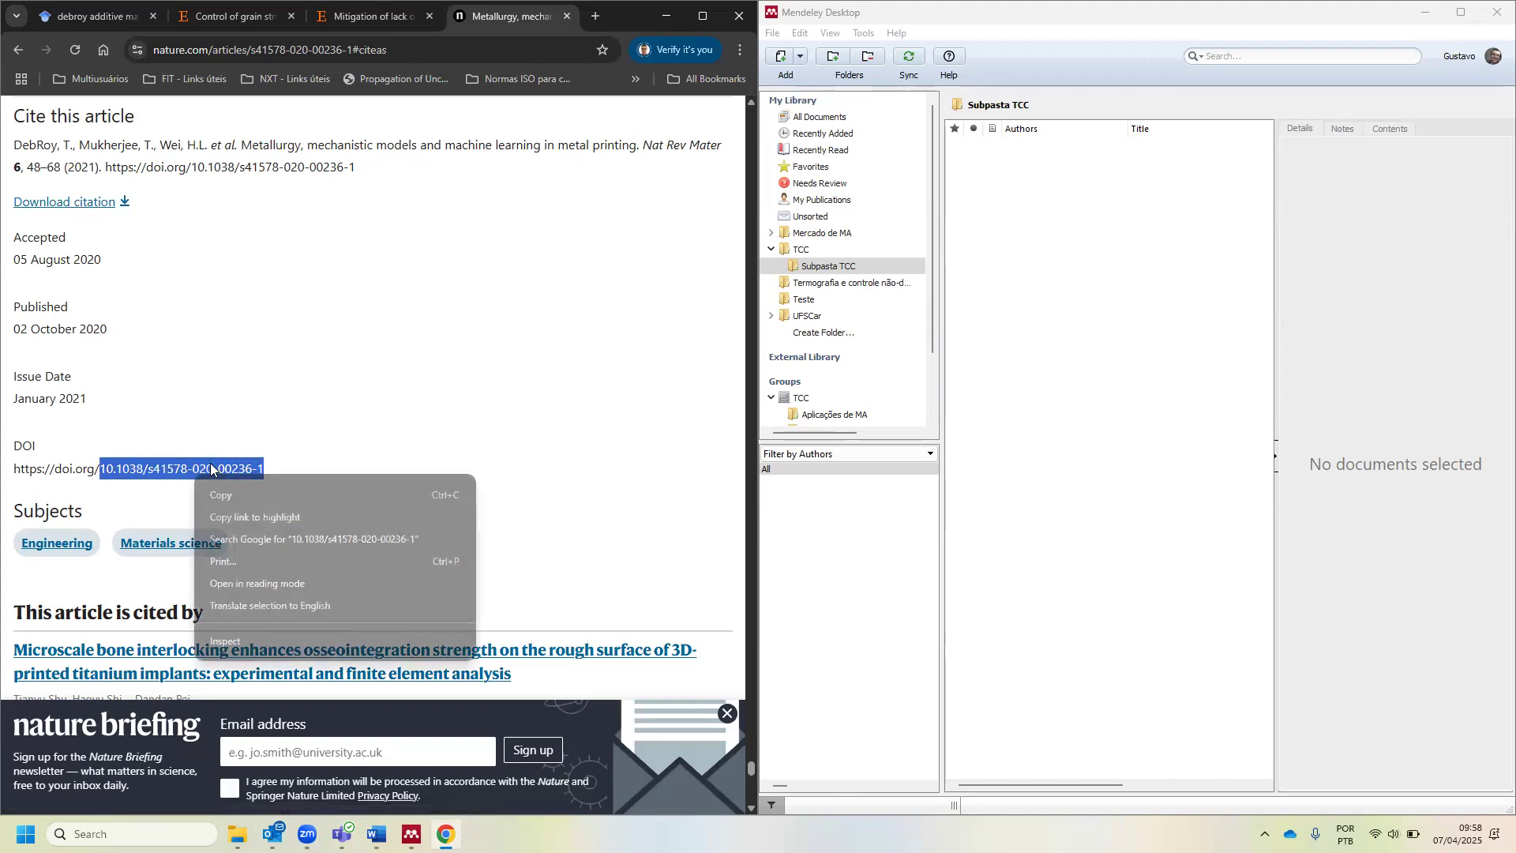
left_click(235, 496)
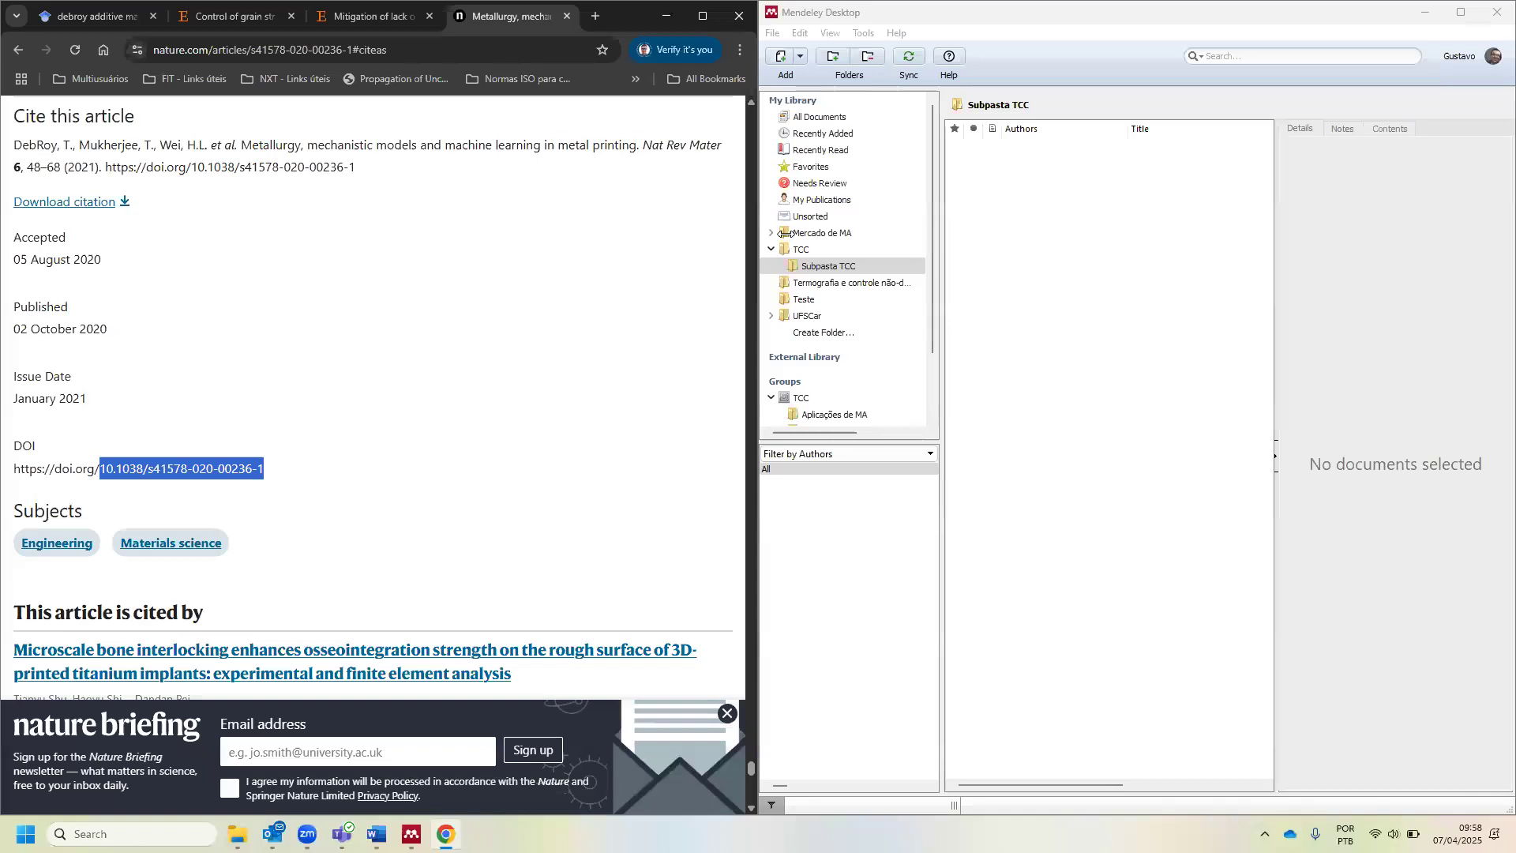
- Switch to Mendeley and start a manual entry in Subpasta TCC, reviewing the document types and keeping Journal Article
left_click(802, 58)
left_click(801, 60)
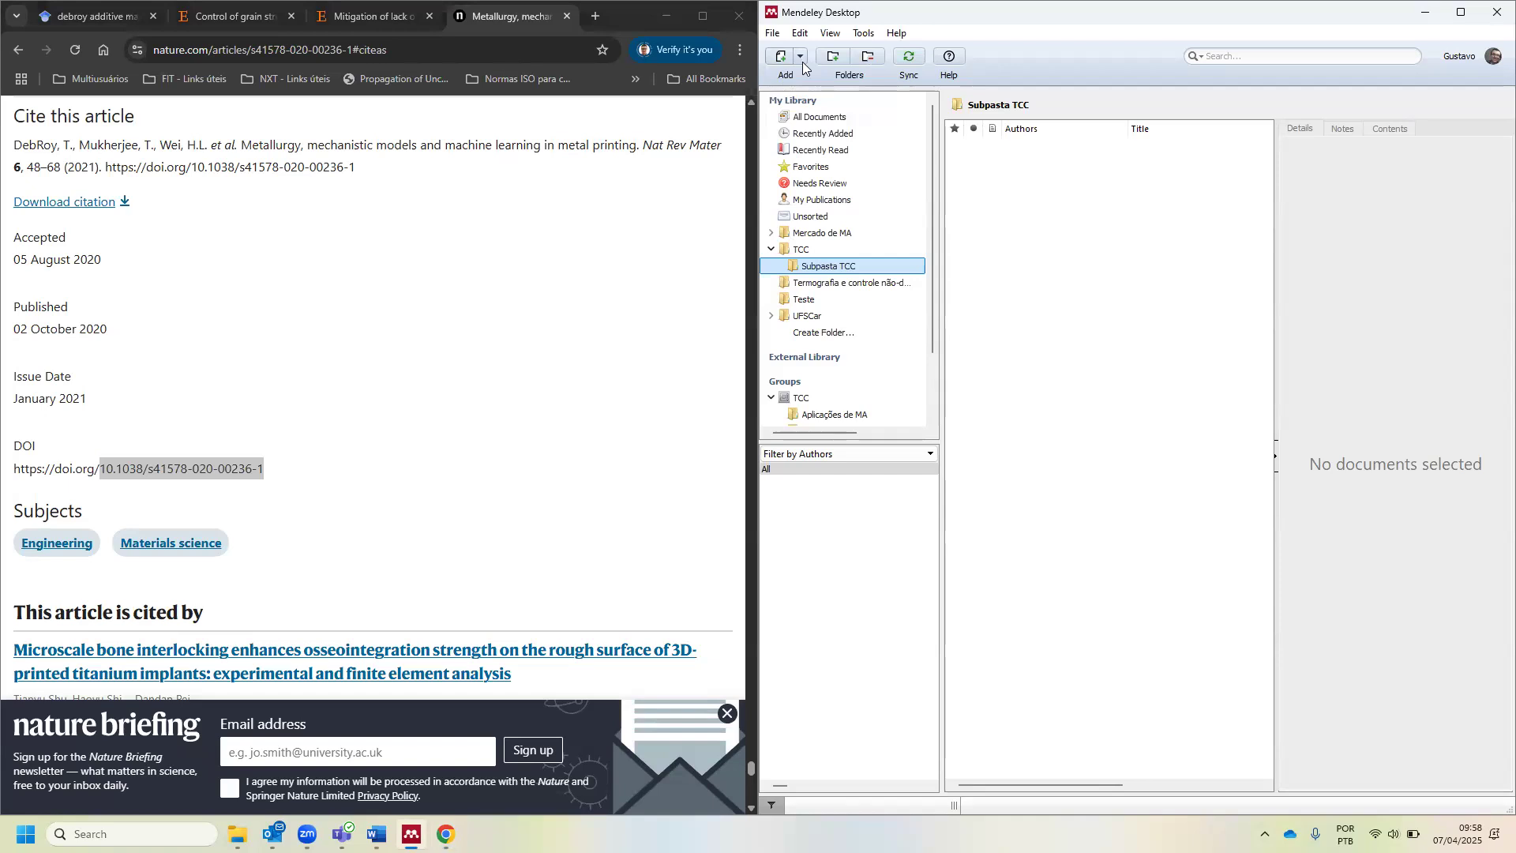
left_click(803, 62)
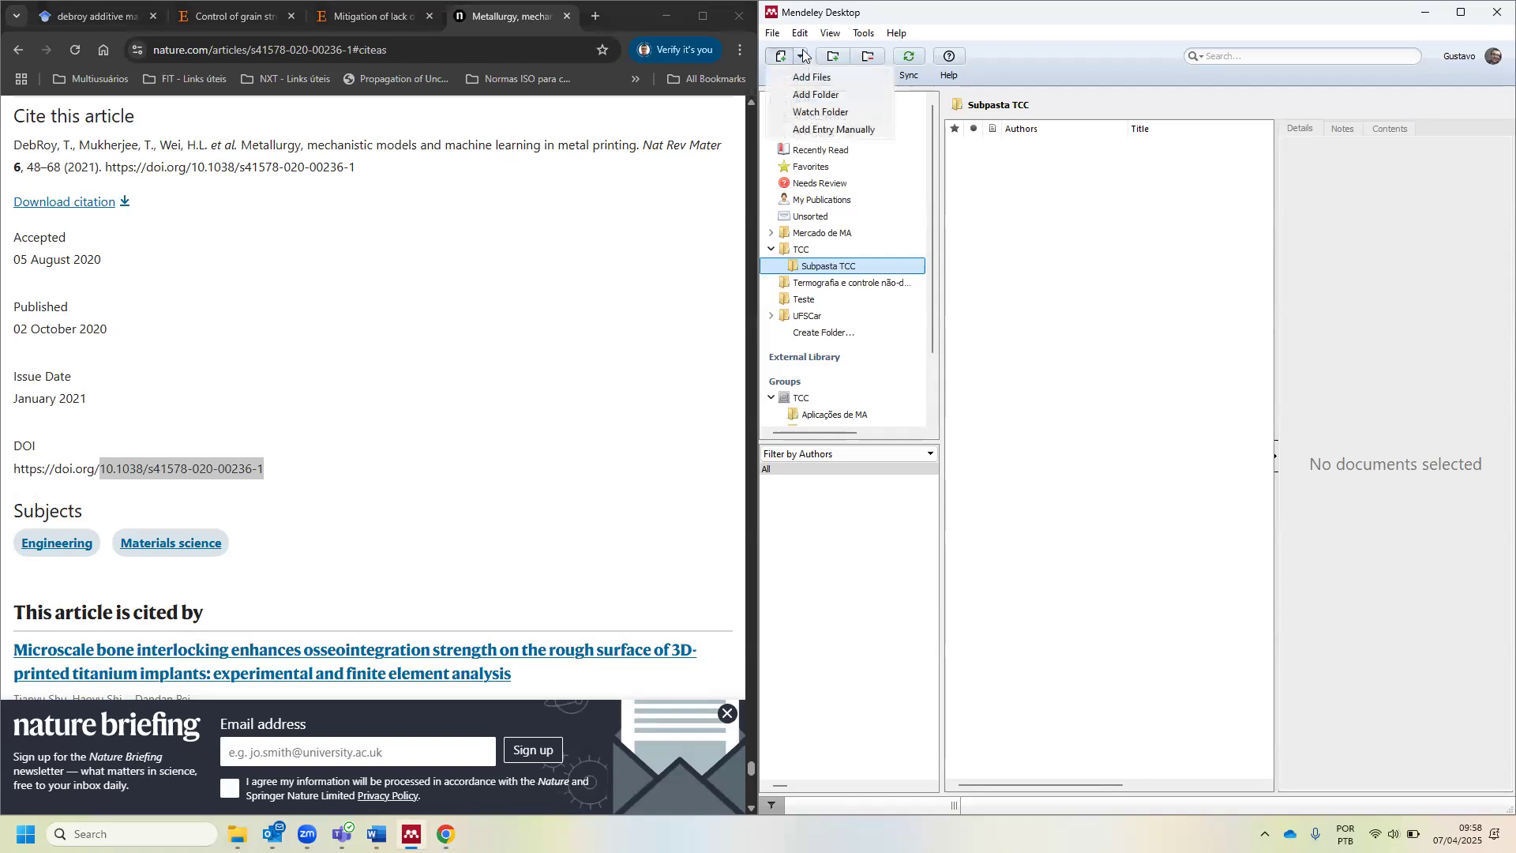
left_click(814, 131)
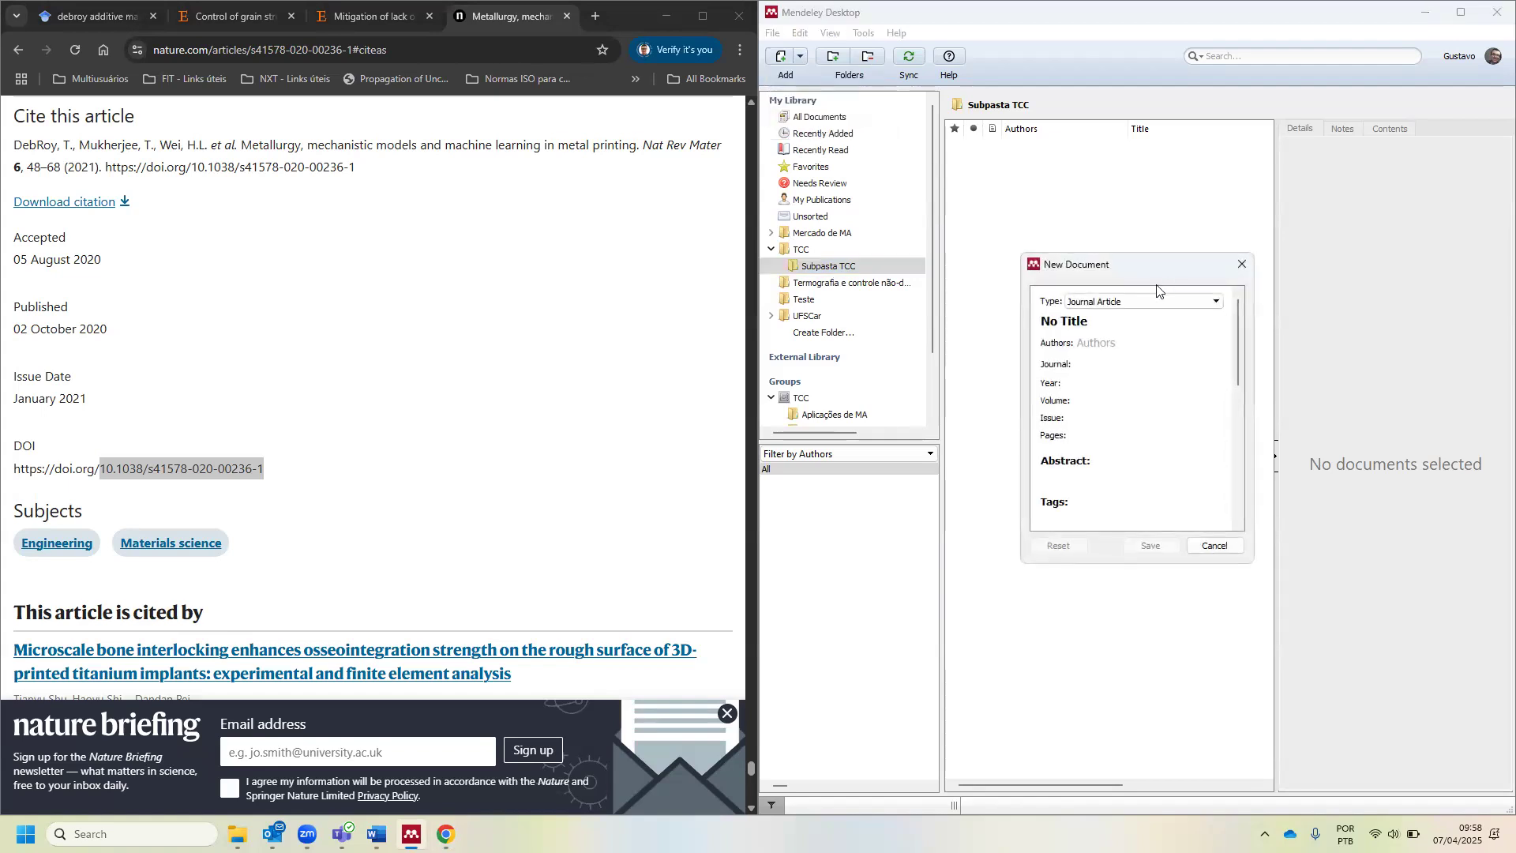
left_click(1122, 304)
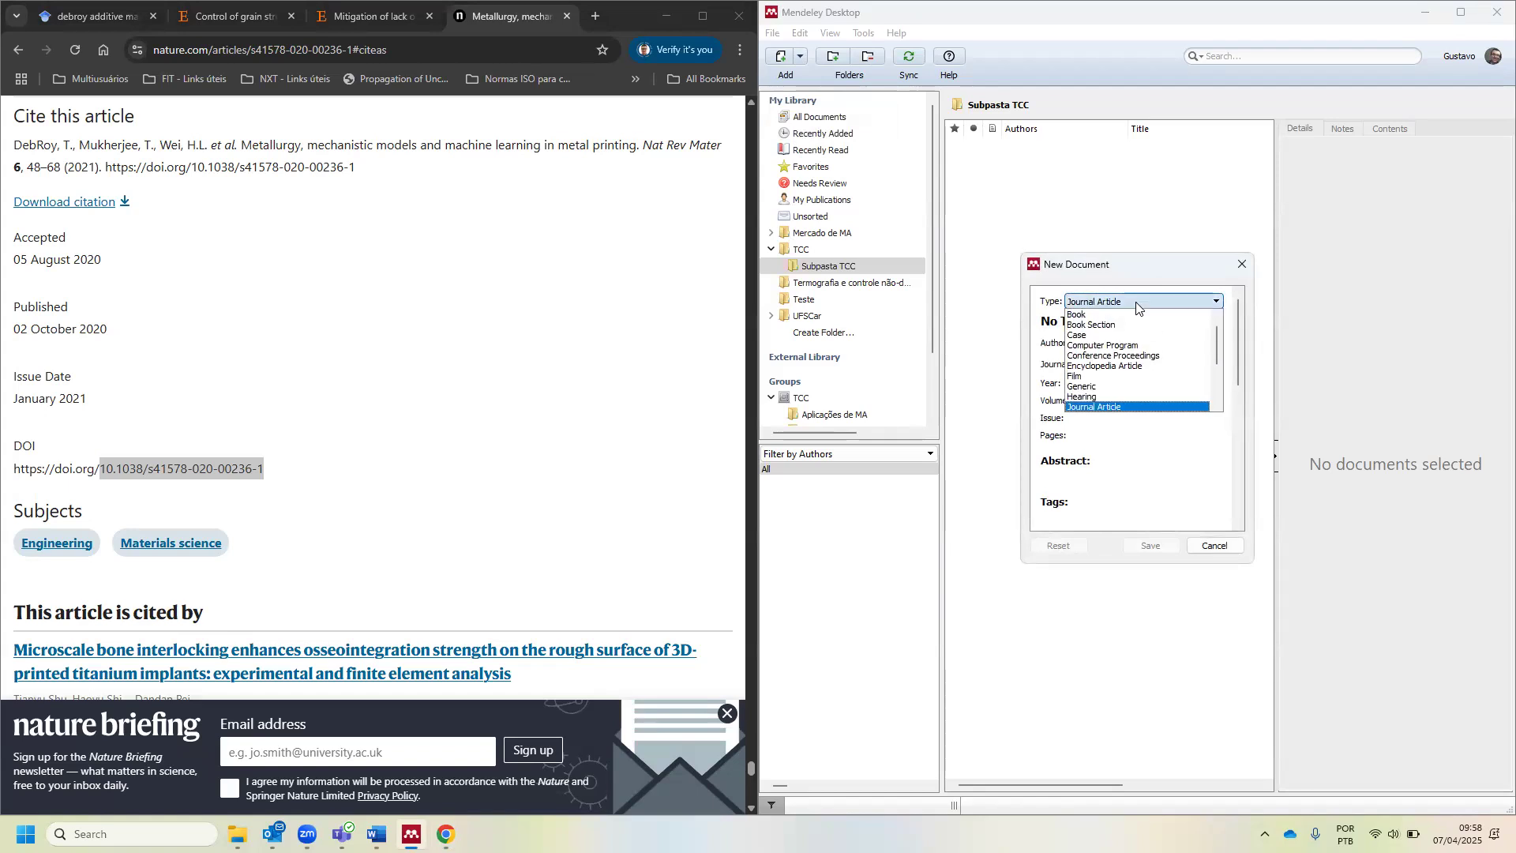
scroll(1137, 332, "down", 3)
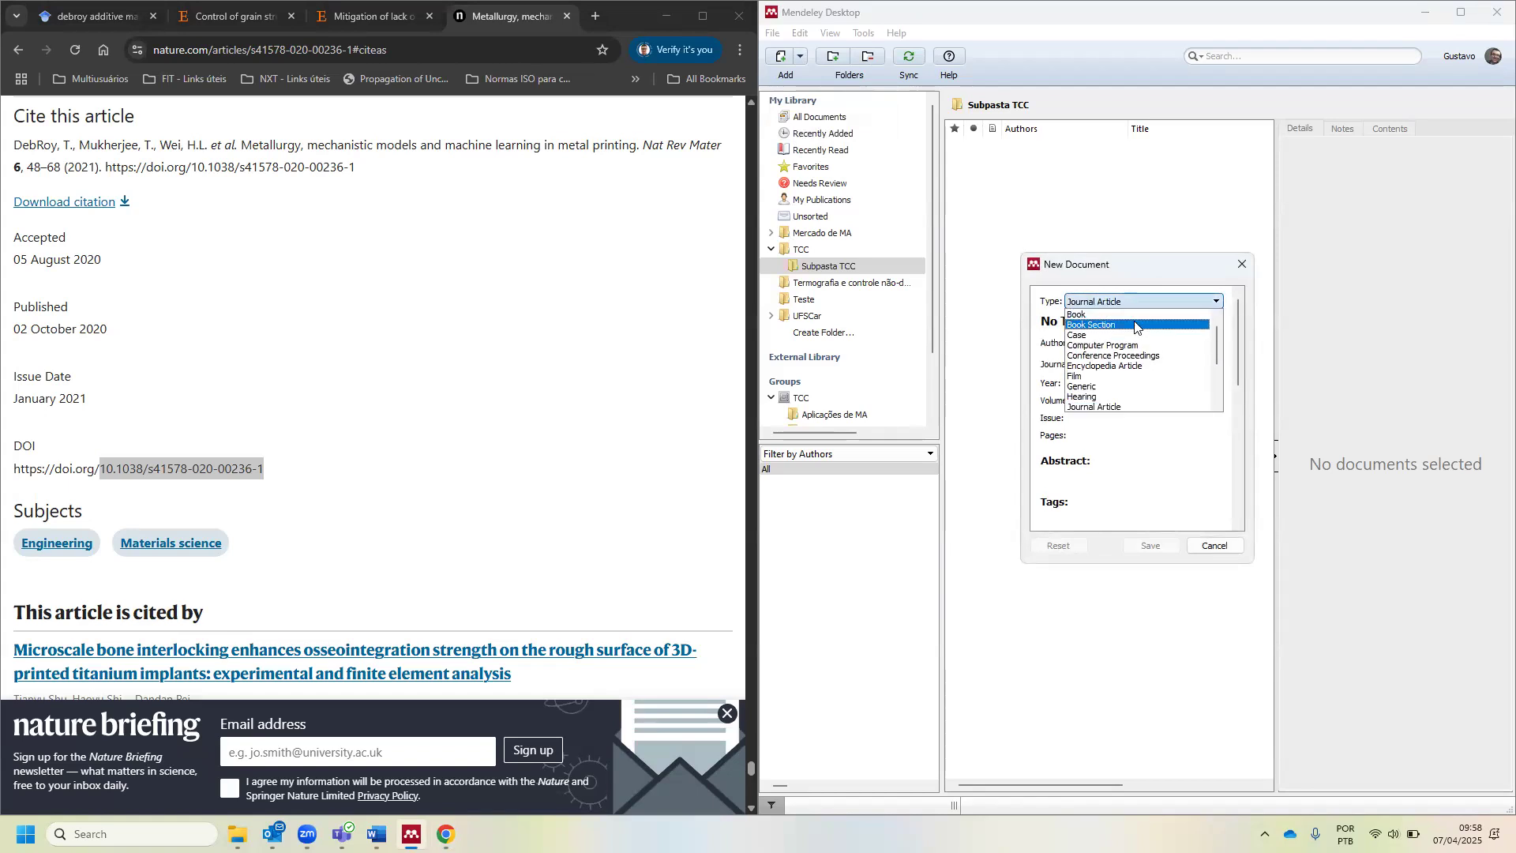
scroll(1145, 355, "up", 3)
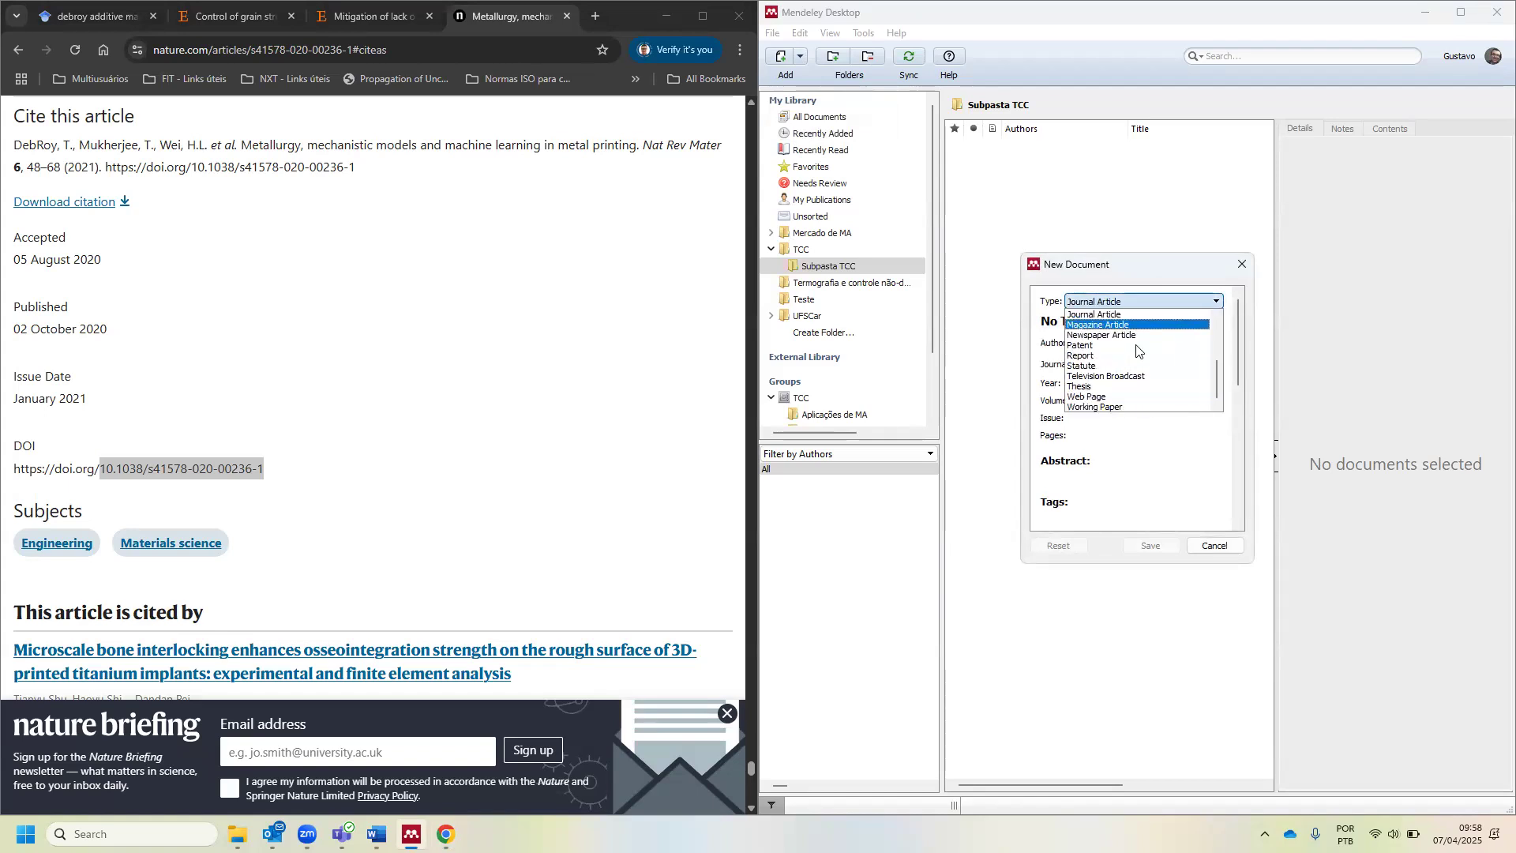
left_click(1131, 285)
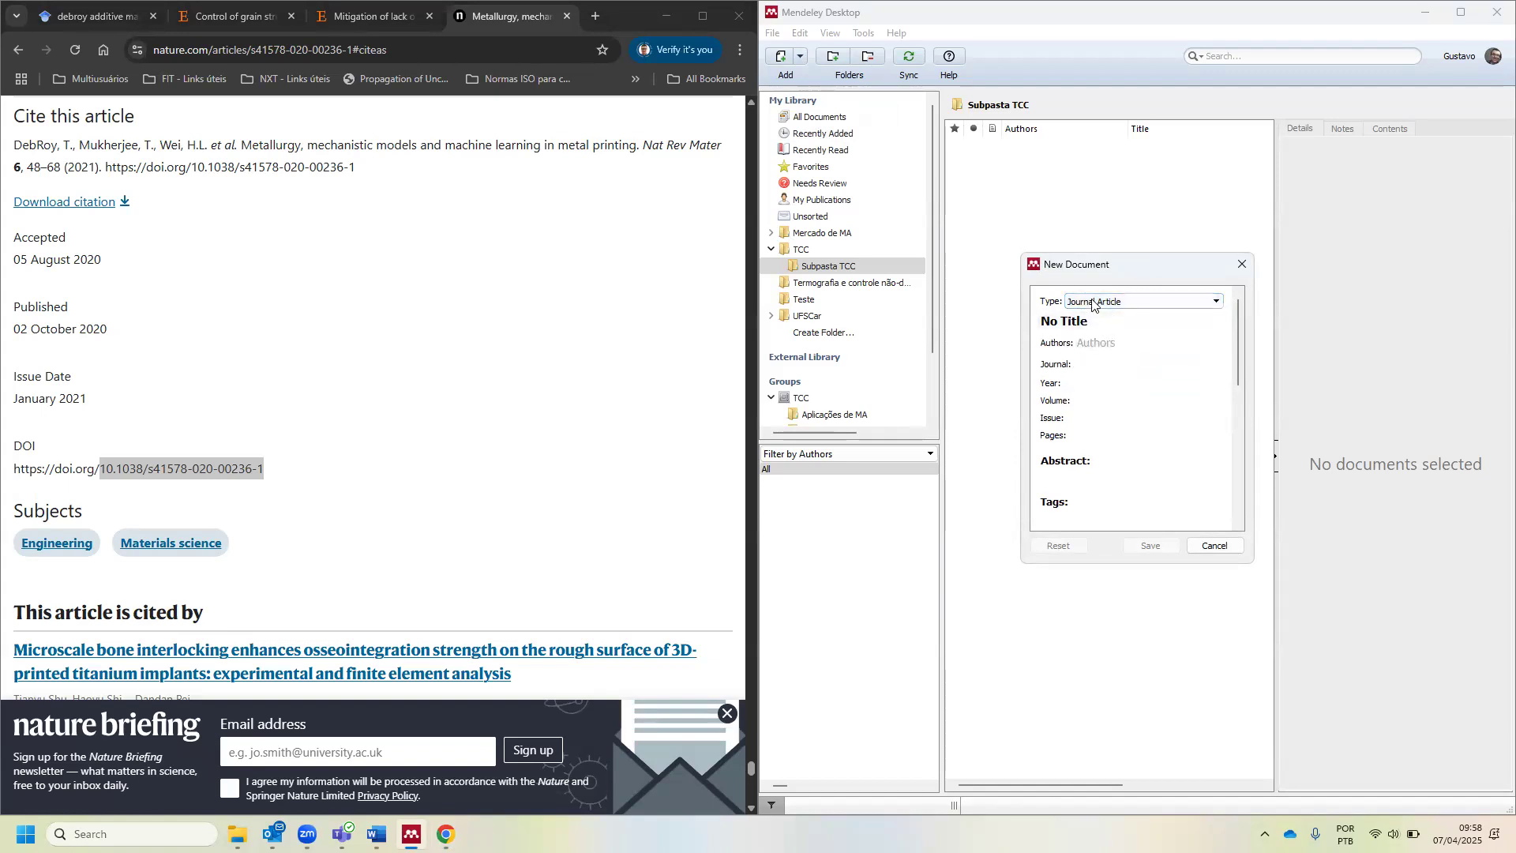
scroll(1102, 351, "down", 3)
scroll(1106, 365, "down", 1)
scroll(1101, 356, "up", 3)
scroll(1094, 344, "down", 4)
scroll(1092, 338, "down", 1)
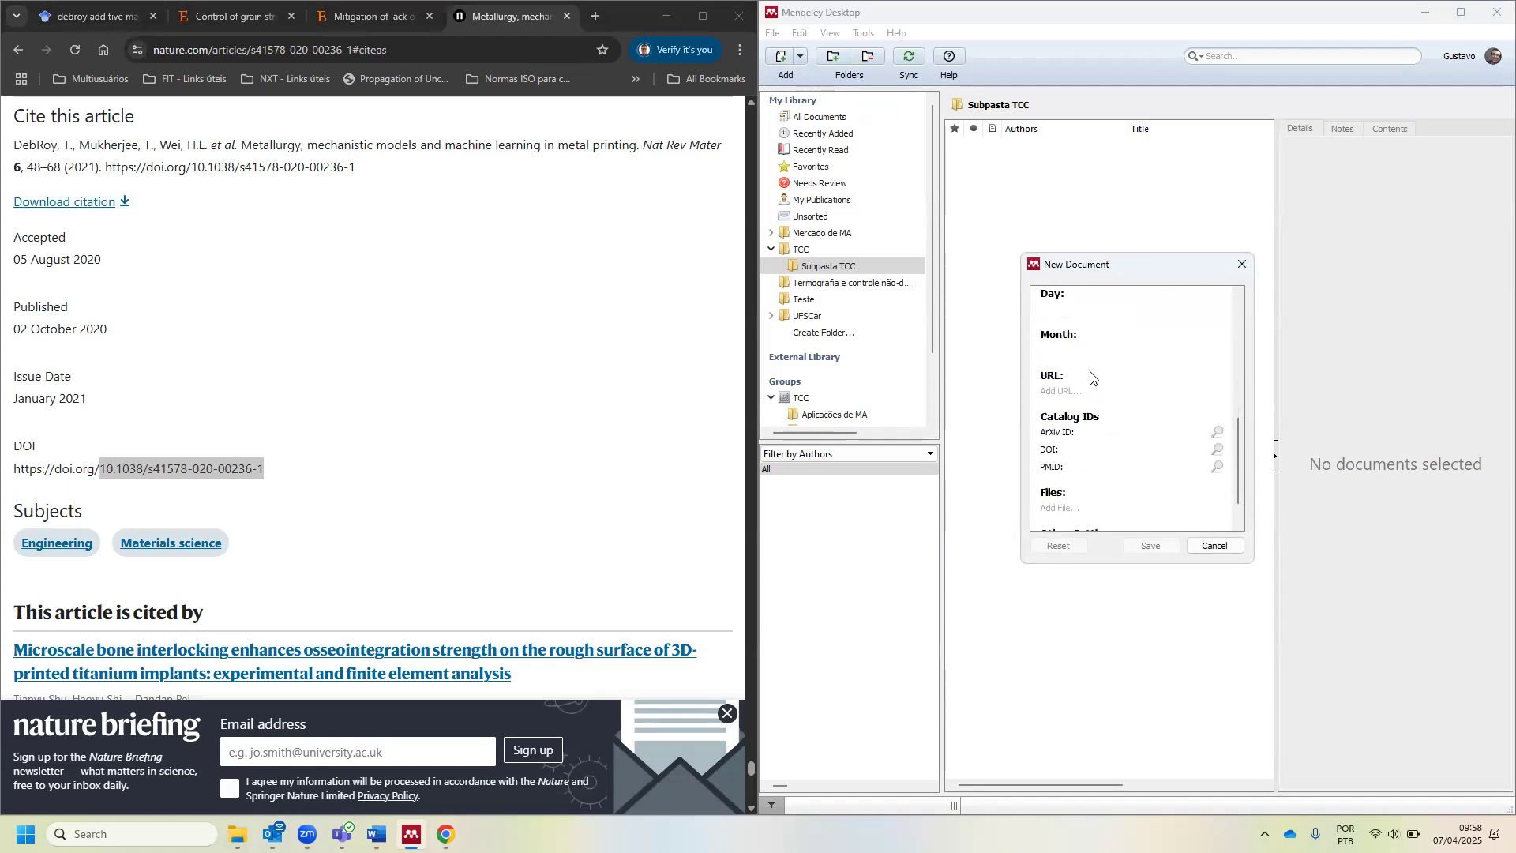
left_click(1122, 450)
key("ctrl+v")
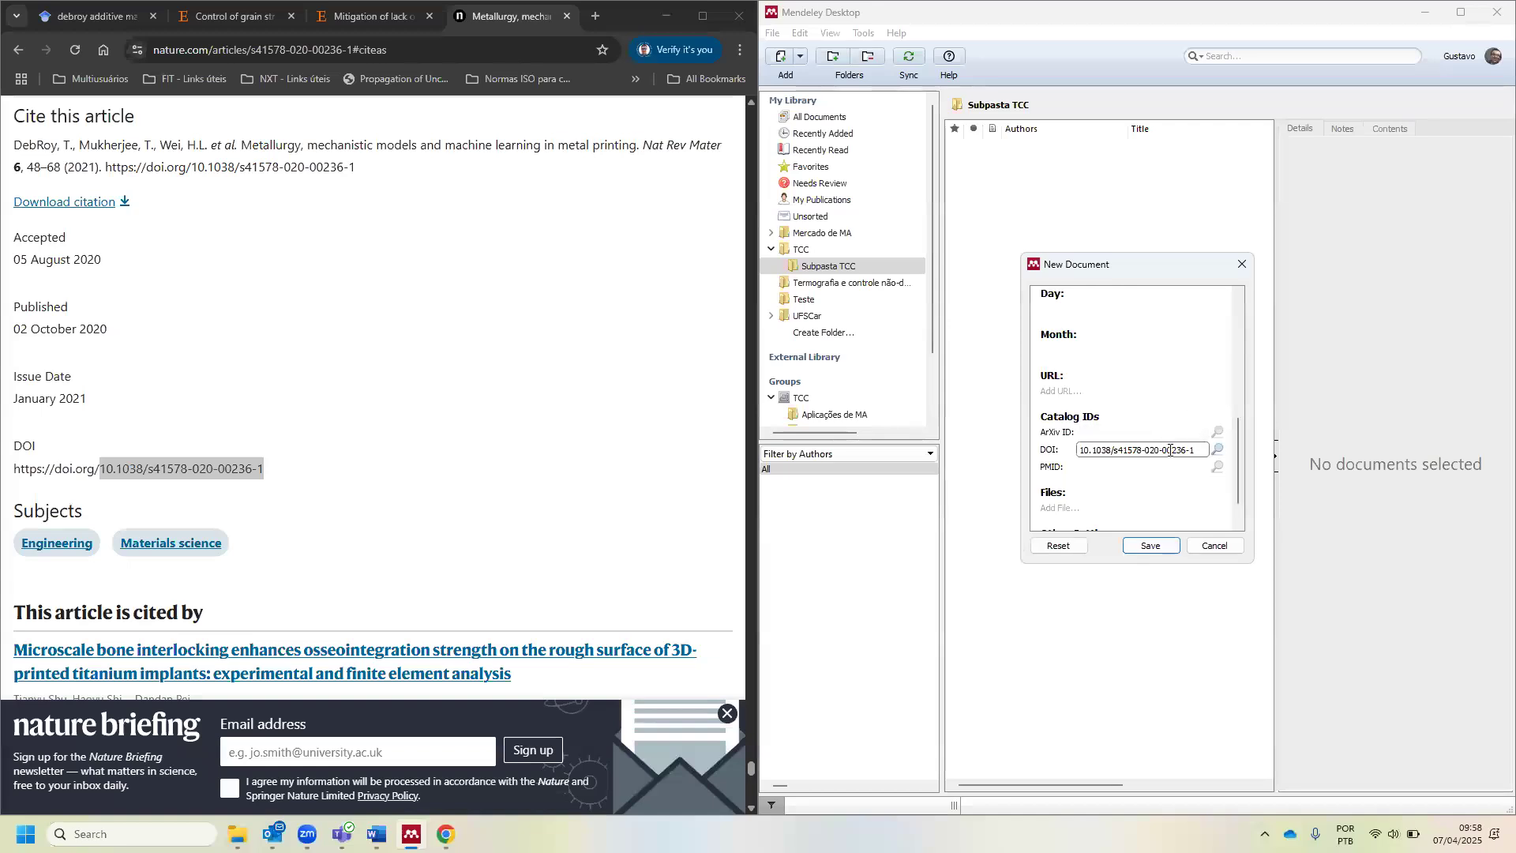
- Look up the entered DOI to fill in the article details, save the entry, and display its details in the library
left_click_drag(1199, 446, 1076, 451)
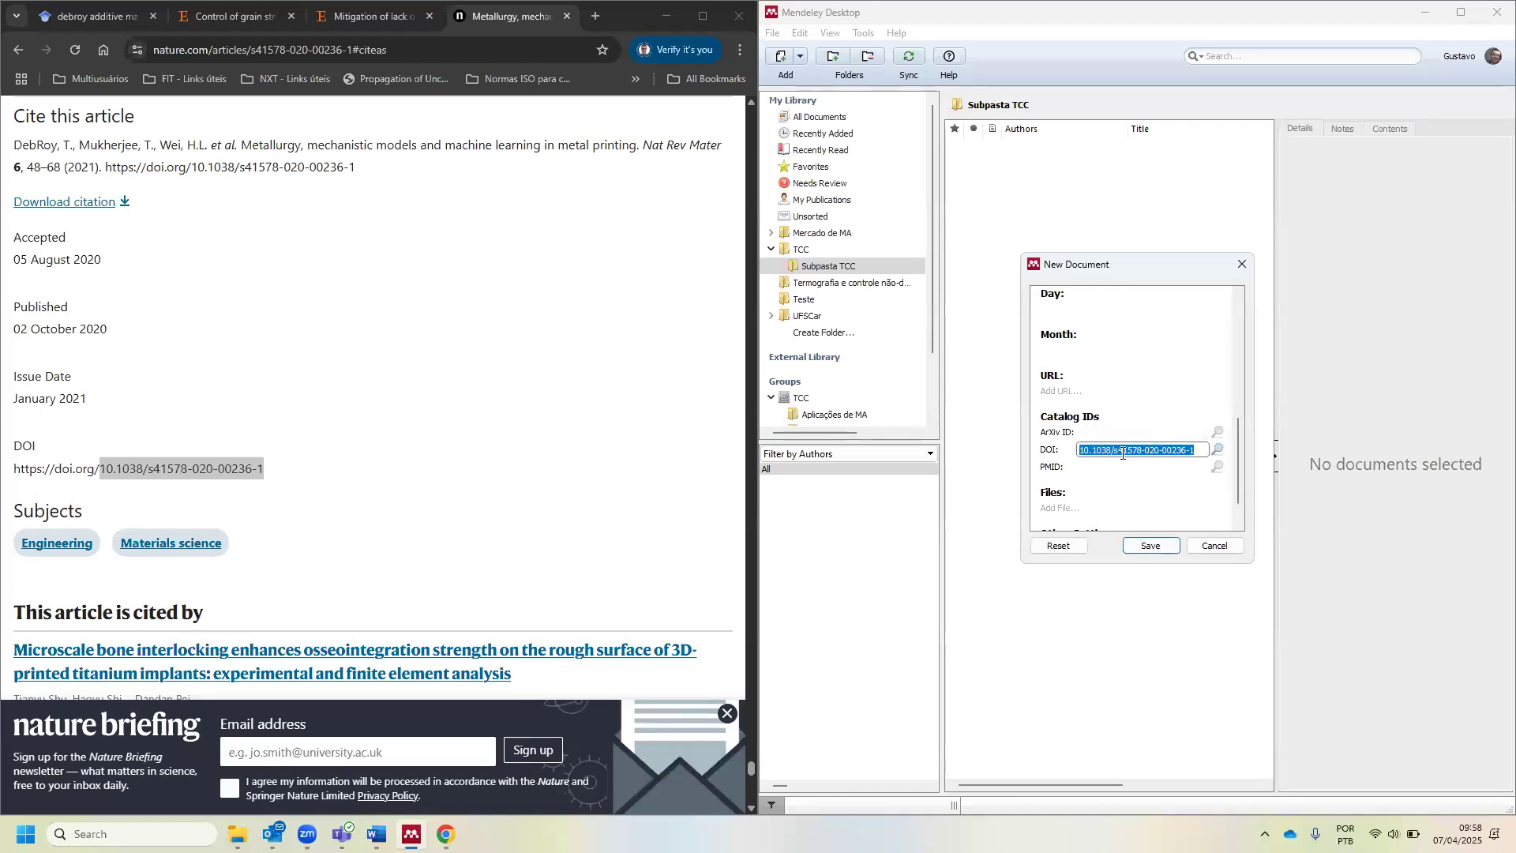
left_click(1218, 452)
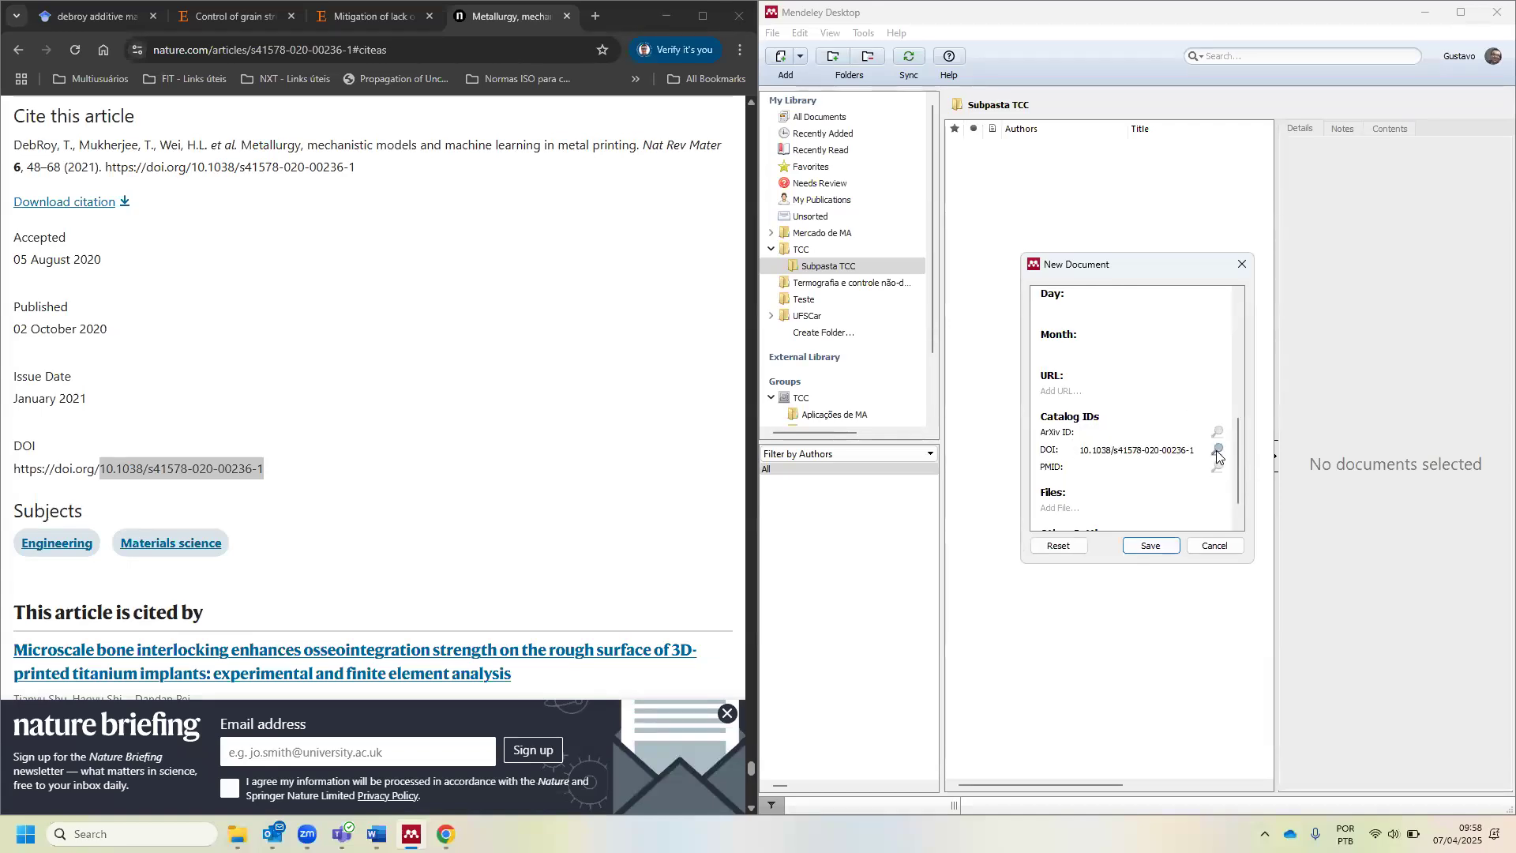
scroll(1177, 463, "down", 3)
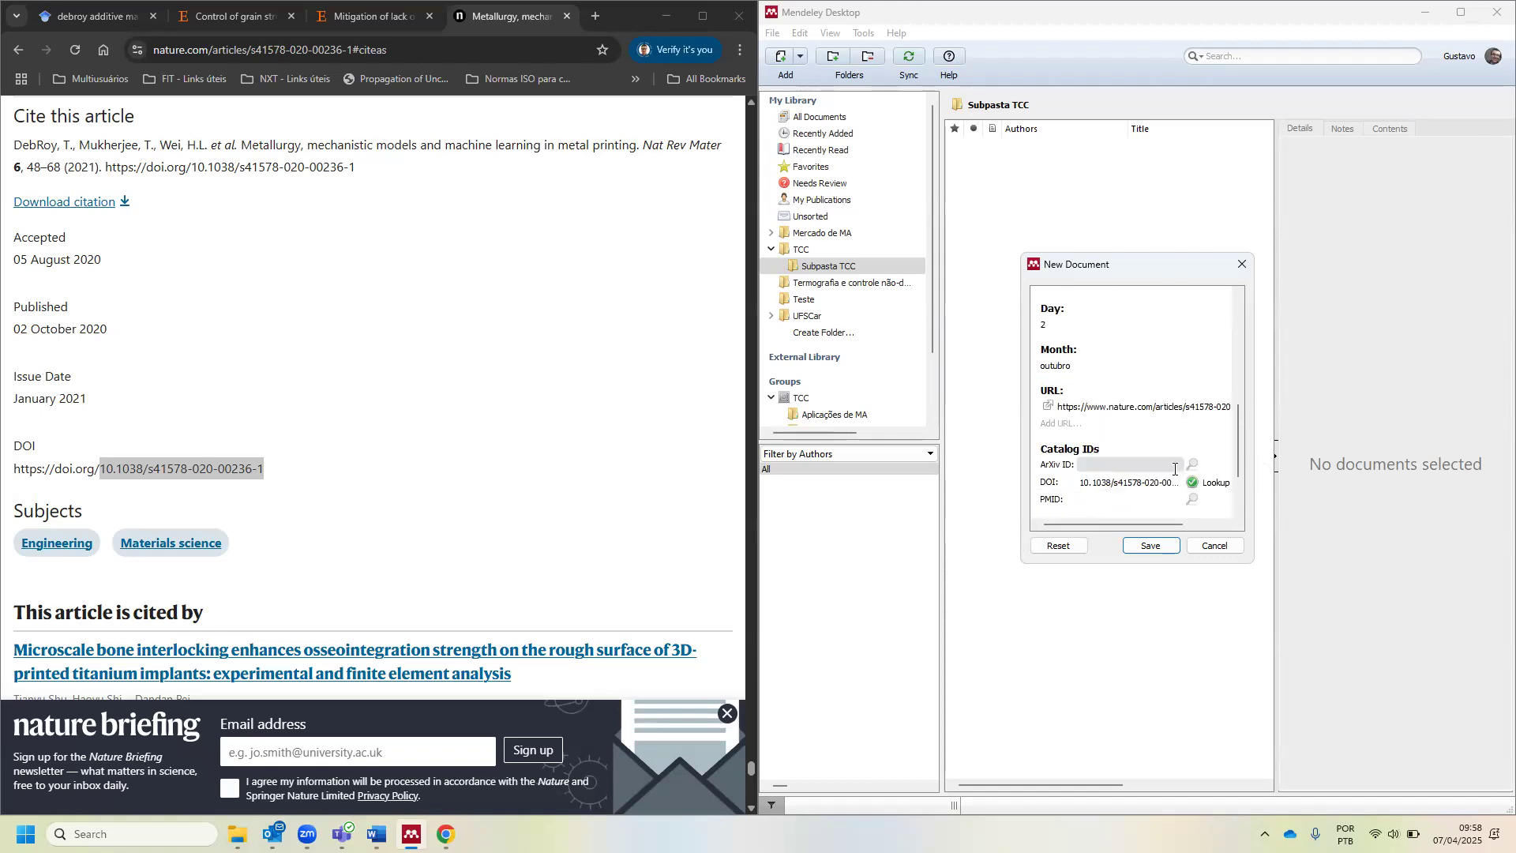
scroll(1138, 397, "up", 3)
scroll(1138, 396, "up", 5)
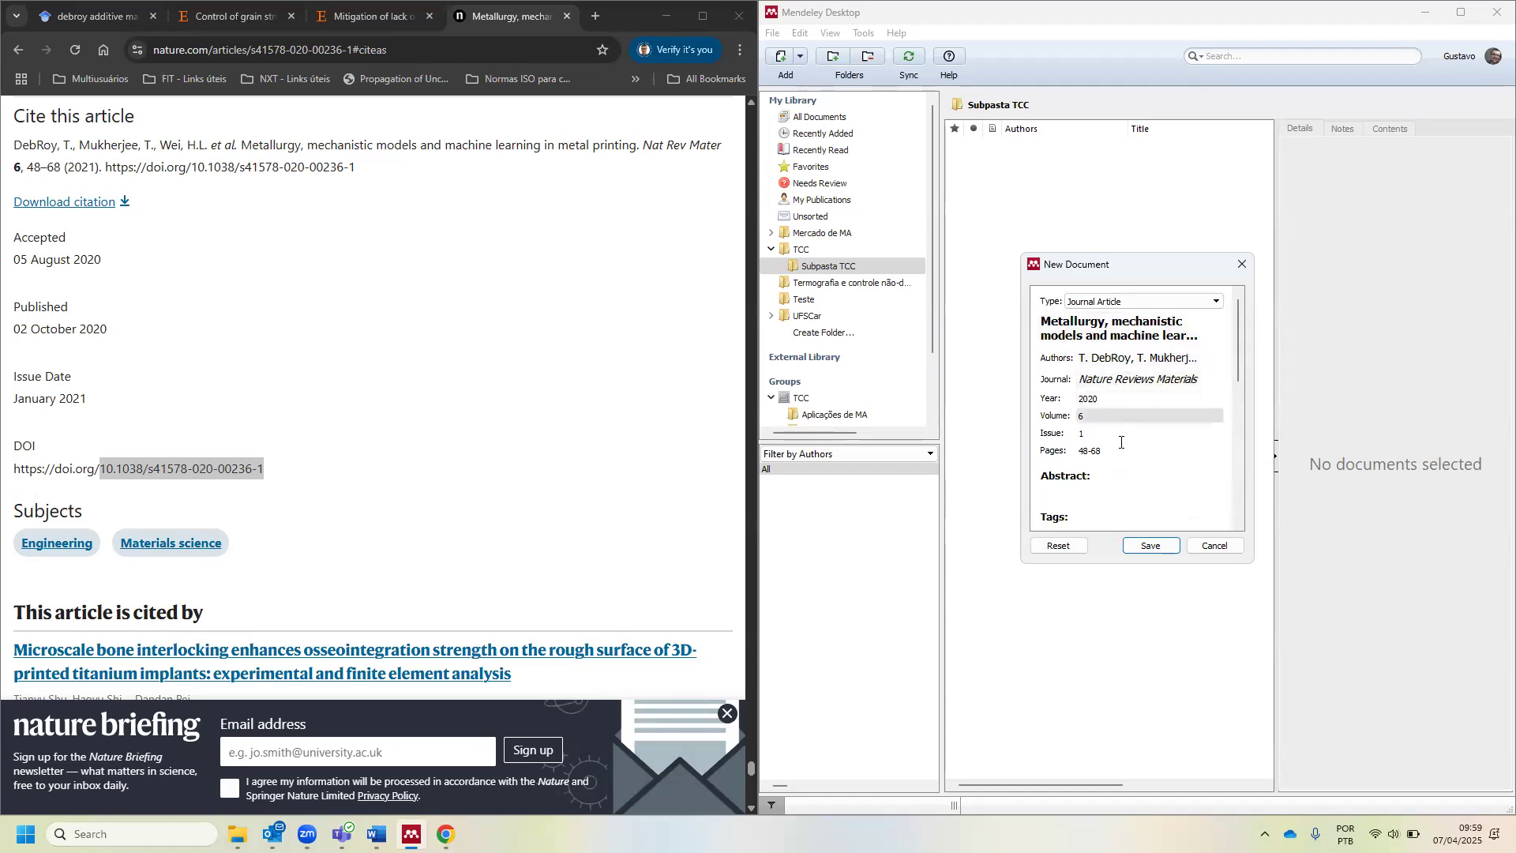
left_click(1149, 552)
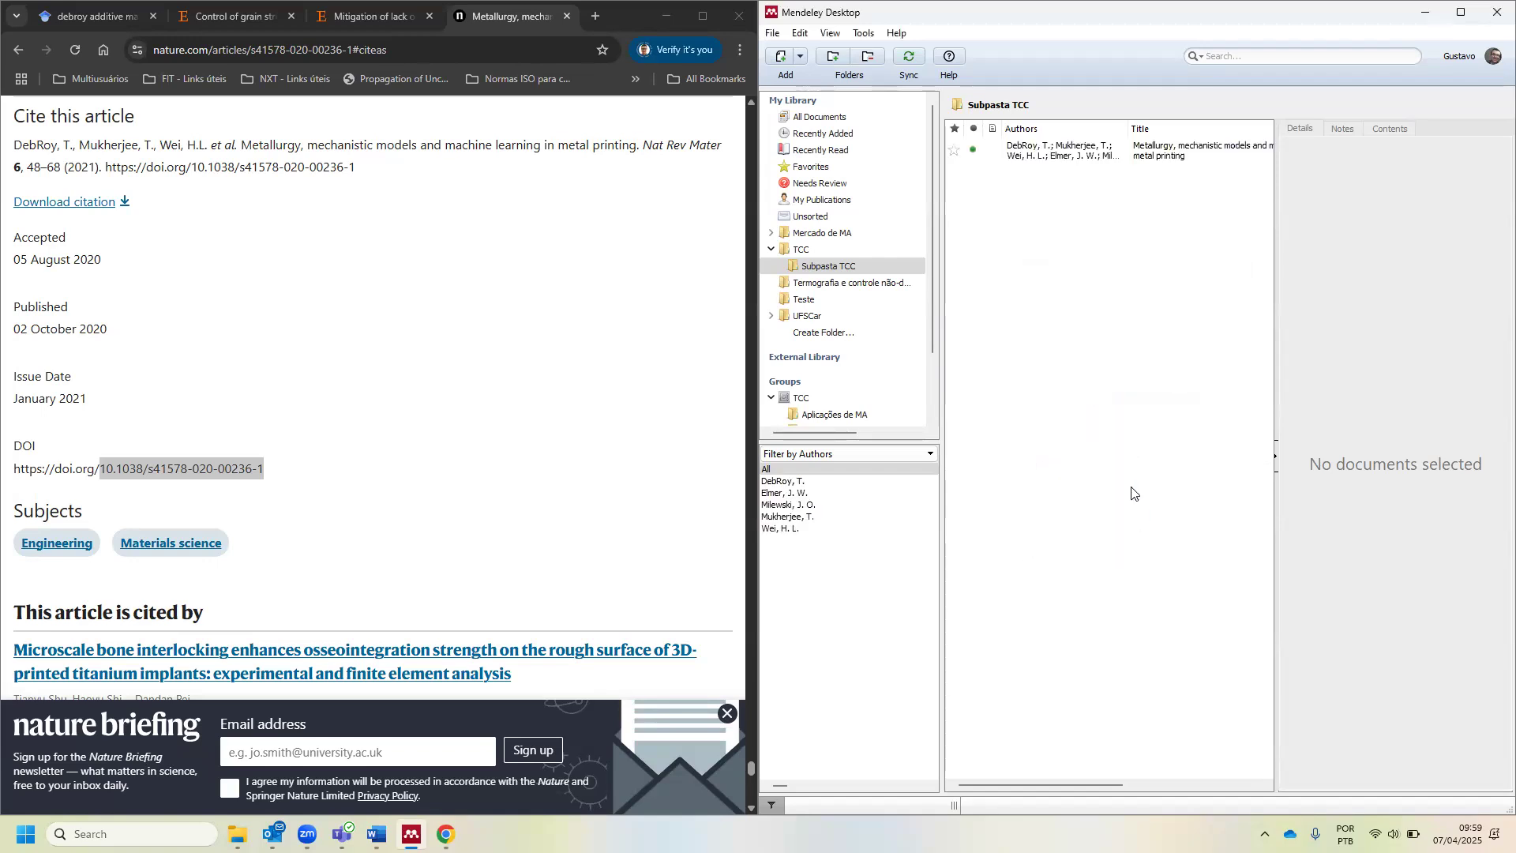
left_click(1078, 153)
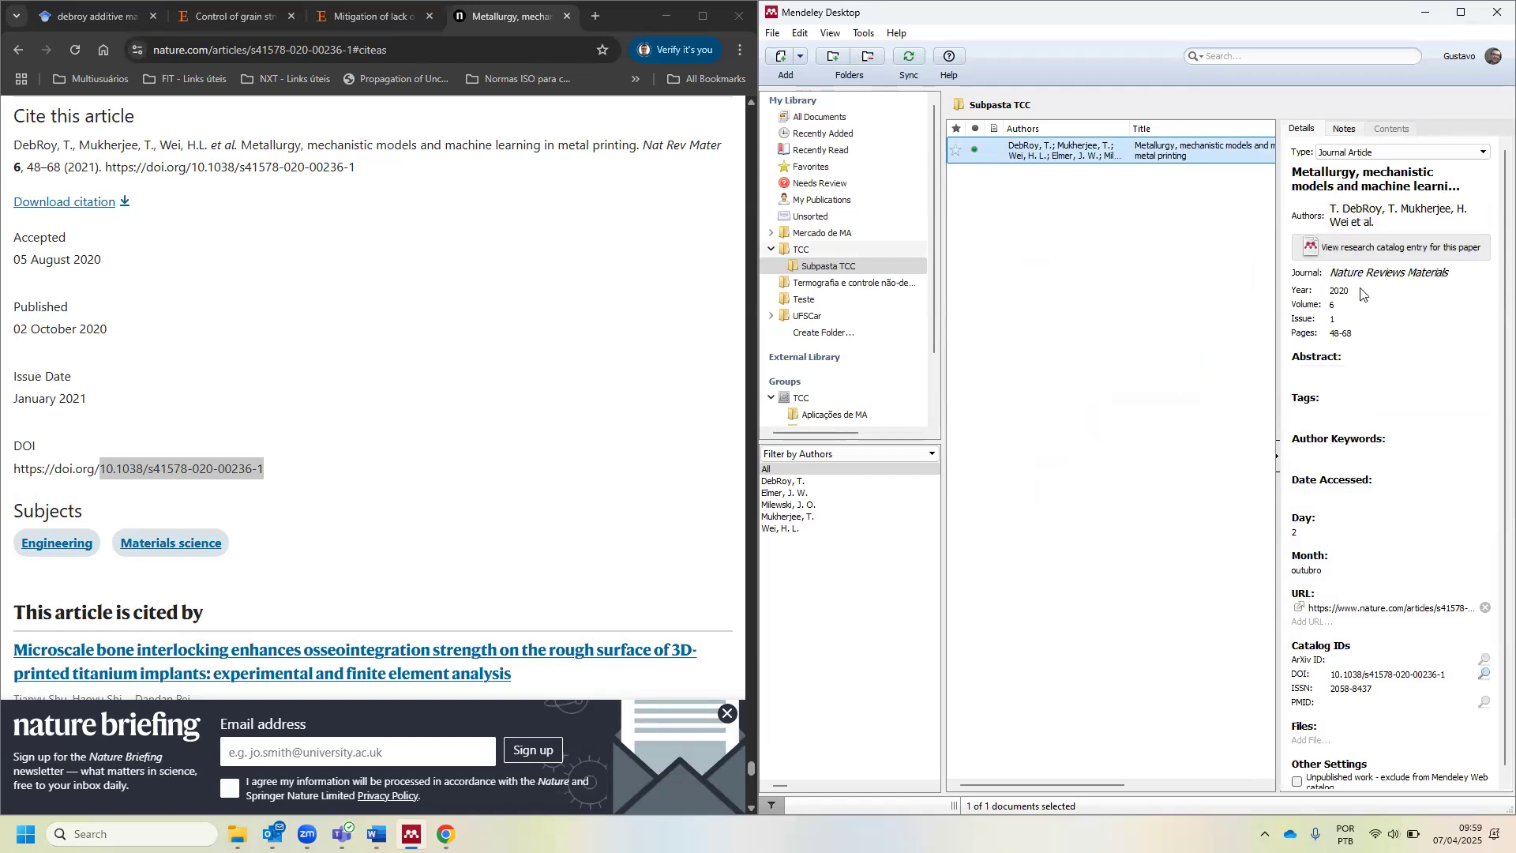
- Switch to the ScienceDirect article on mitigation of lack of fusion defects in Chrome, open its PDF and skim the pages
left_click(362, 18)
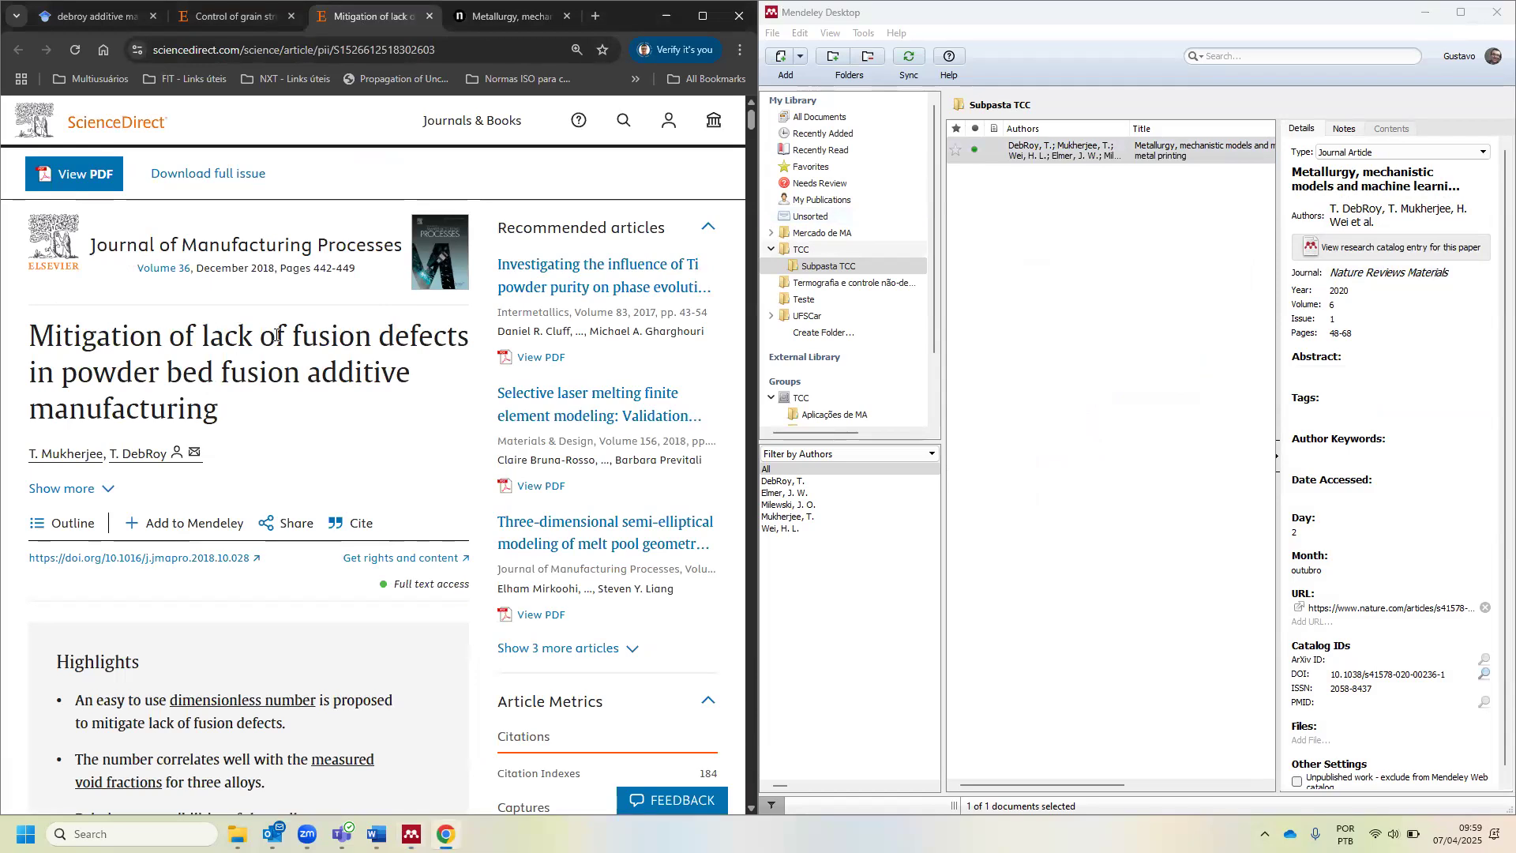
left_click(89, 194)
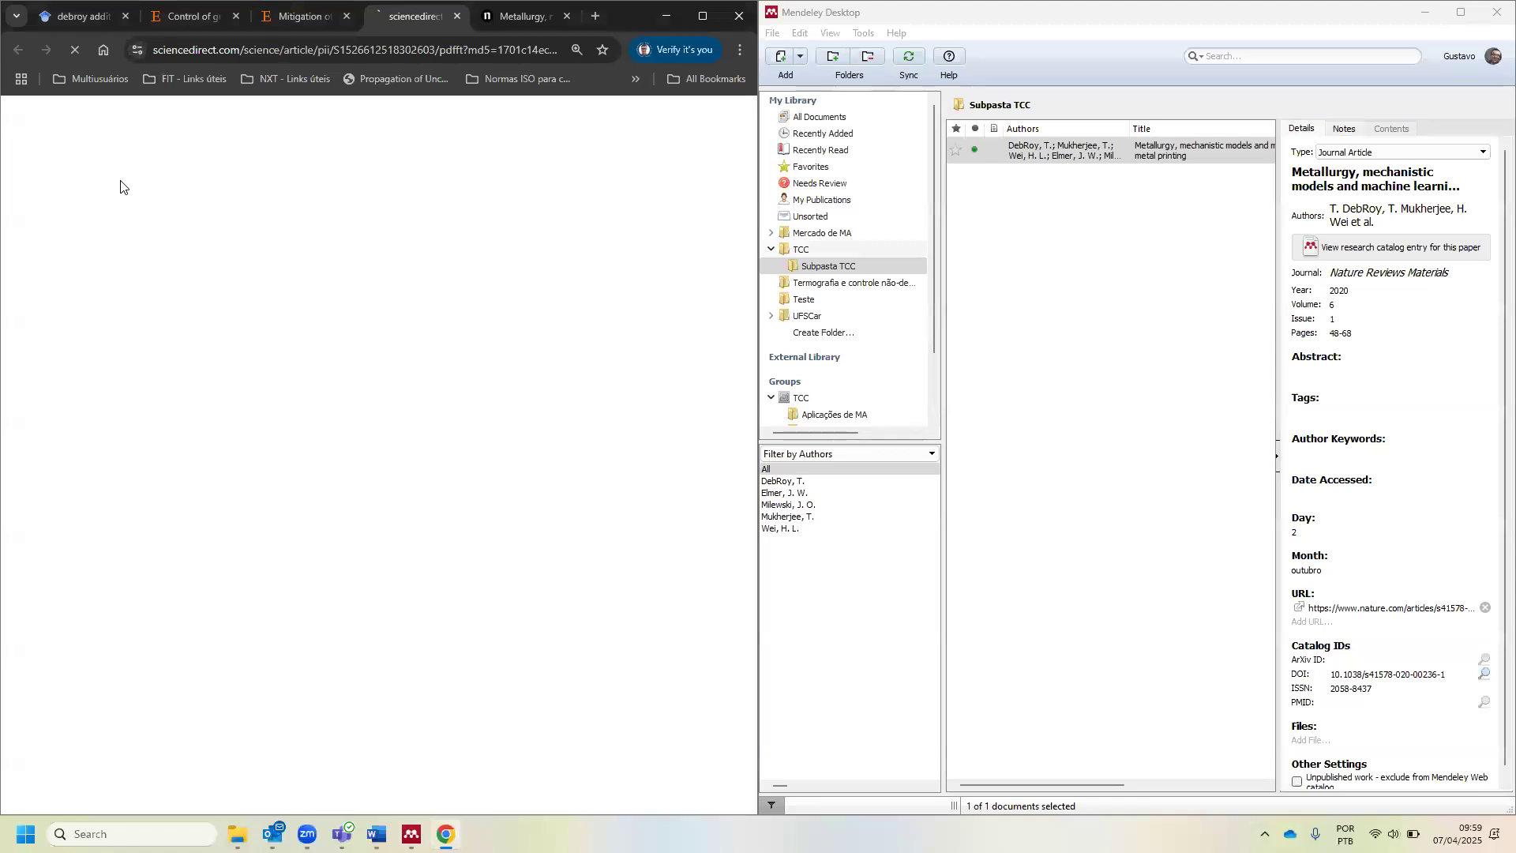
left_click(302, 14)
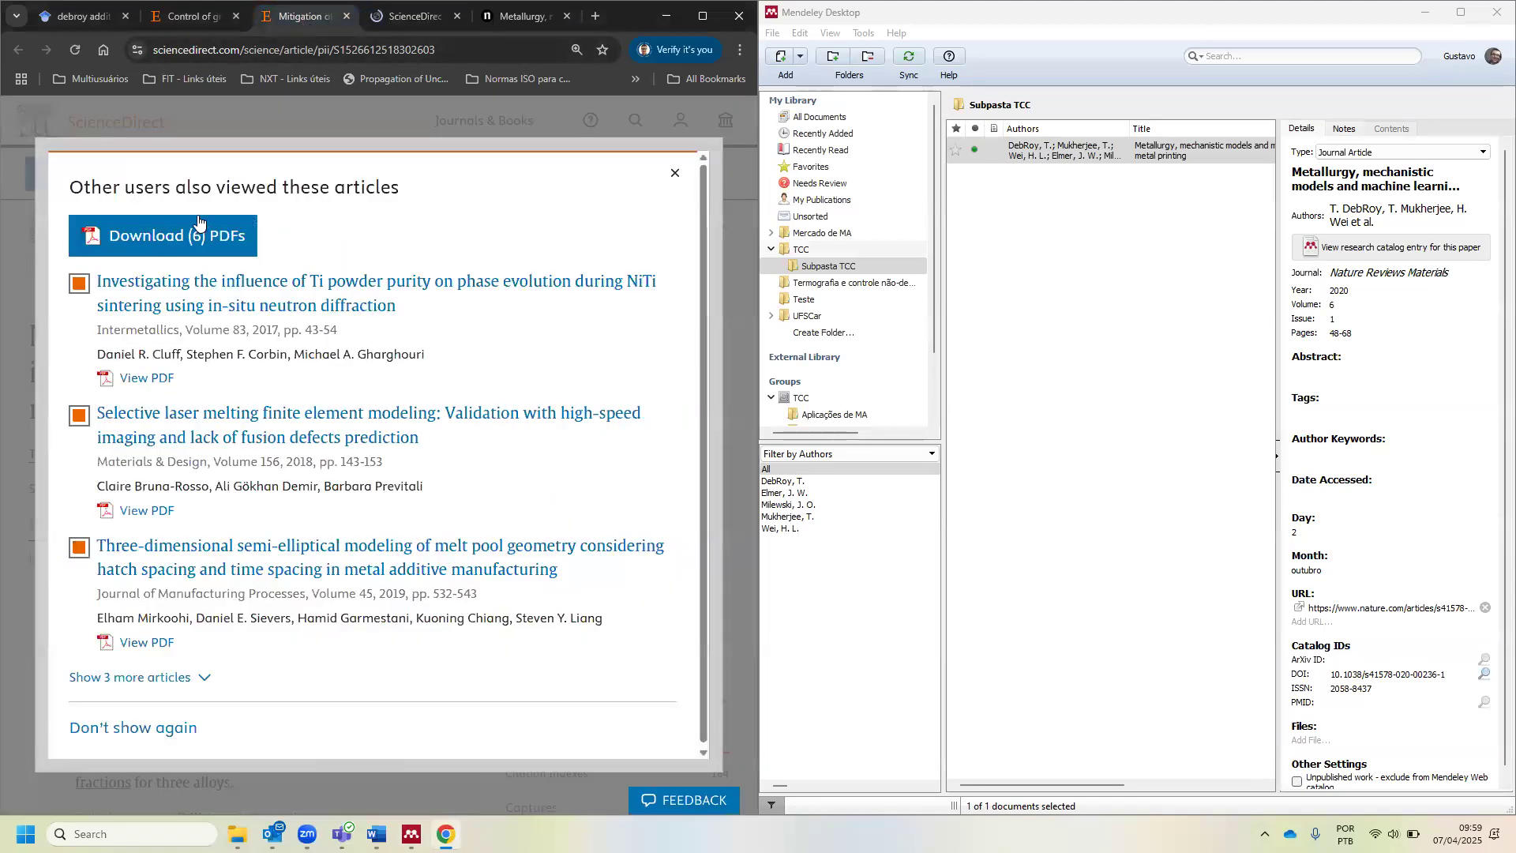
left_click(429, 14)
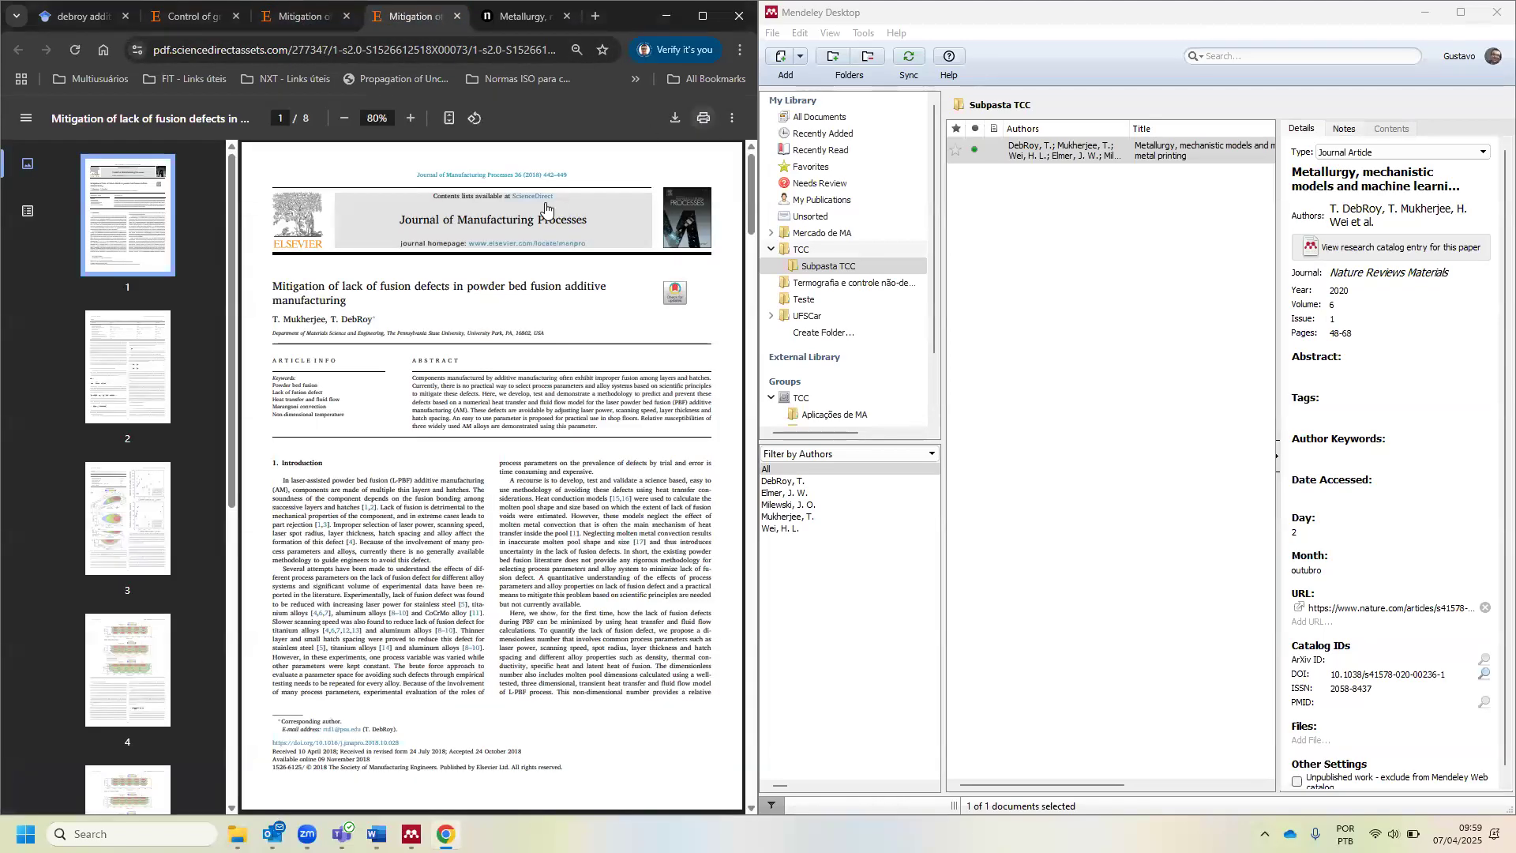
scroll(466, 342, "down", 15)
scroll(462, 335, "down", 18)
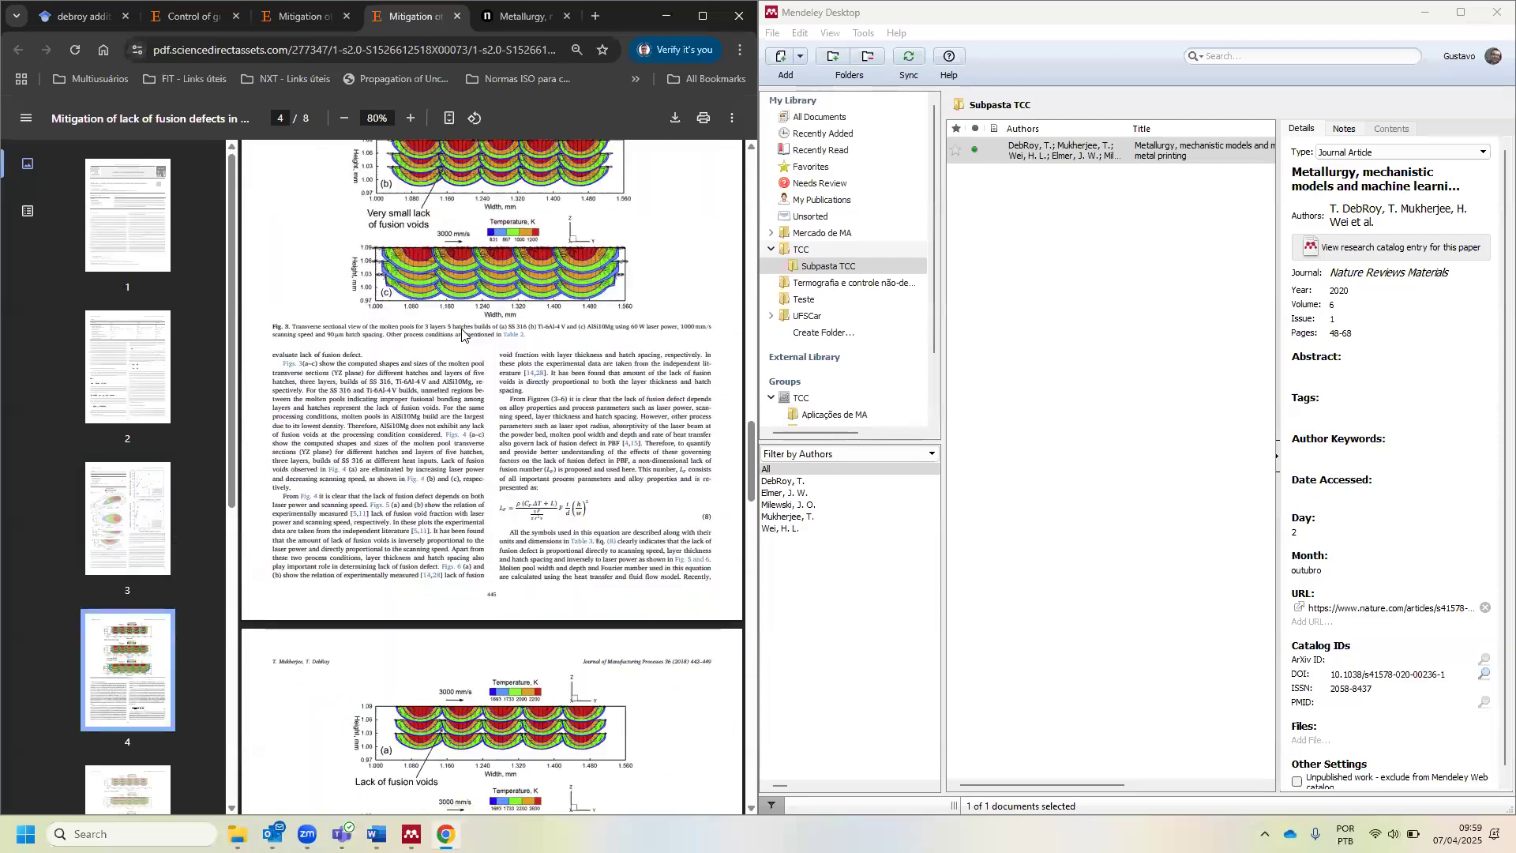
scroll(462, 335, "down", 12)
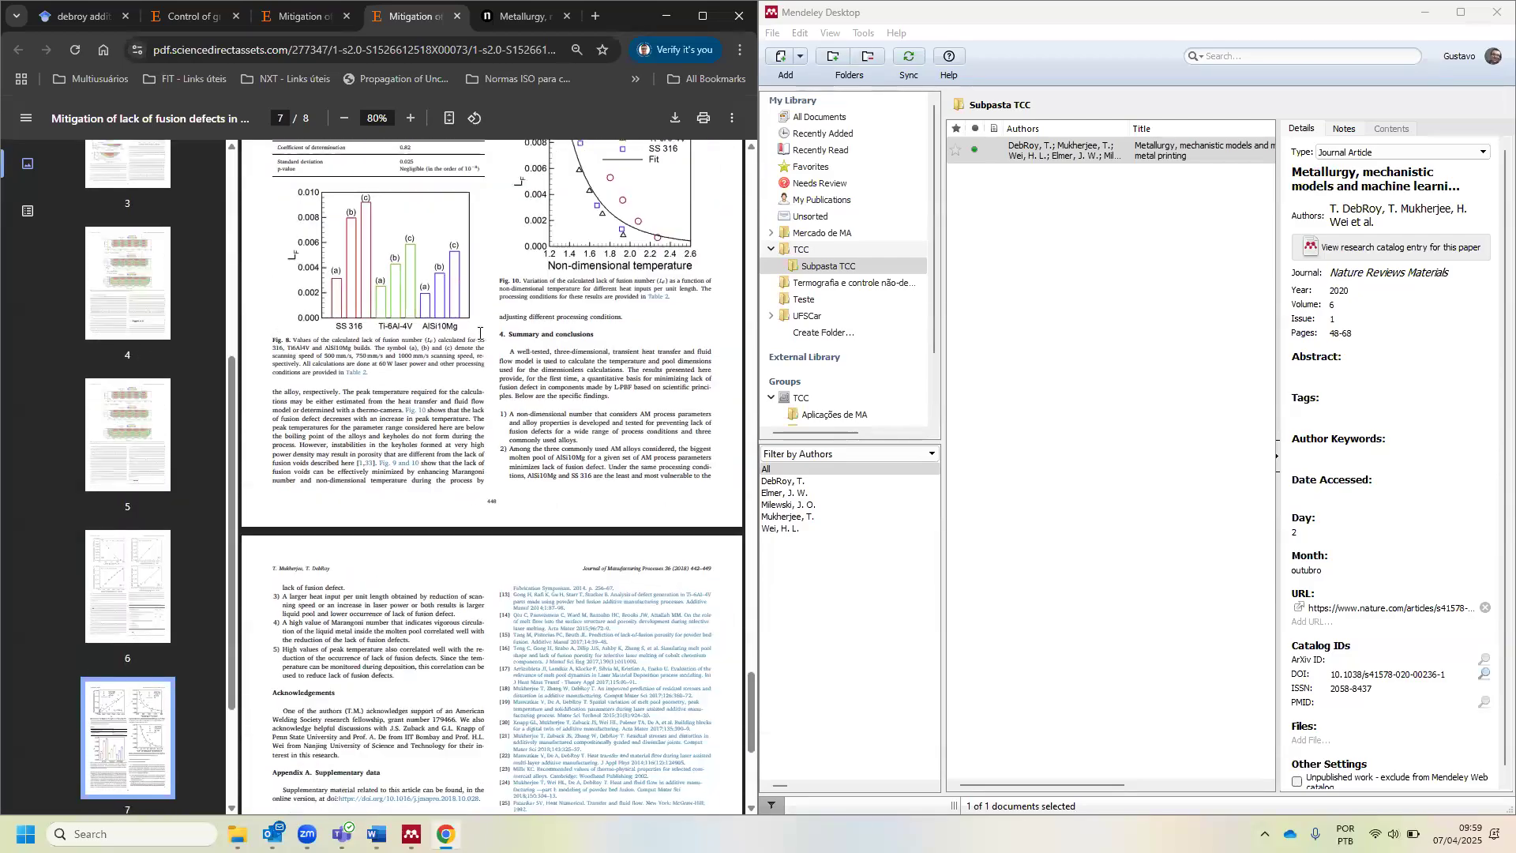
scroll(587, 145, "up", 20)
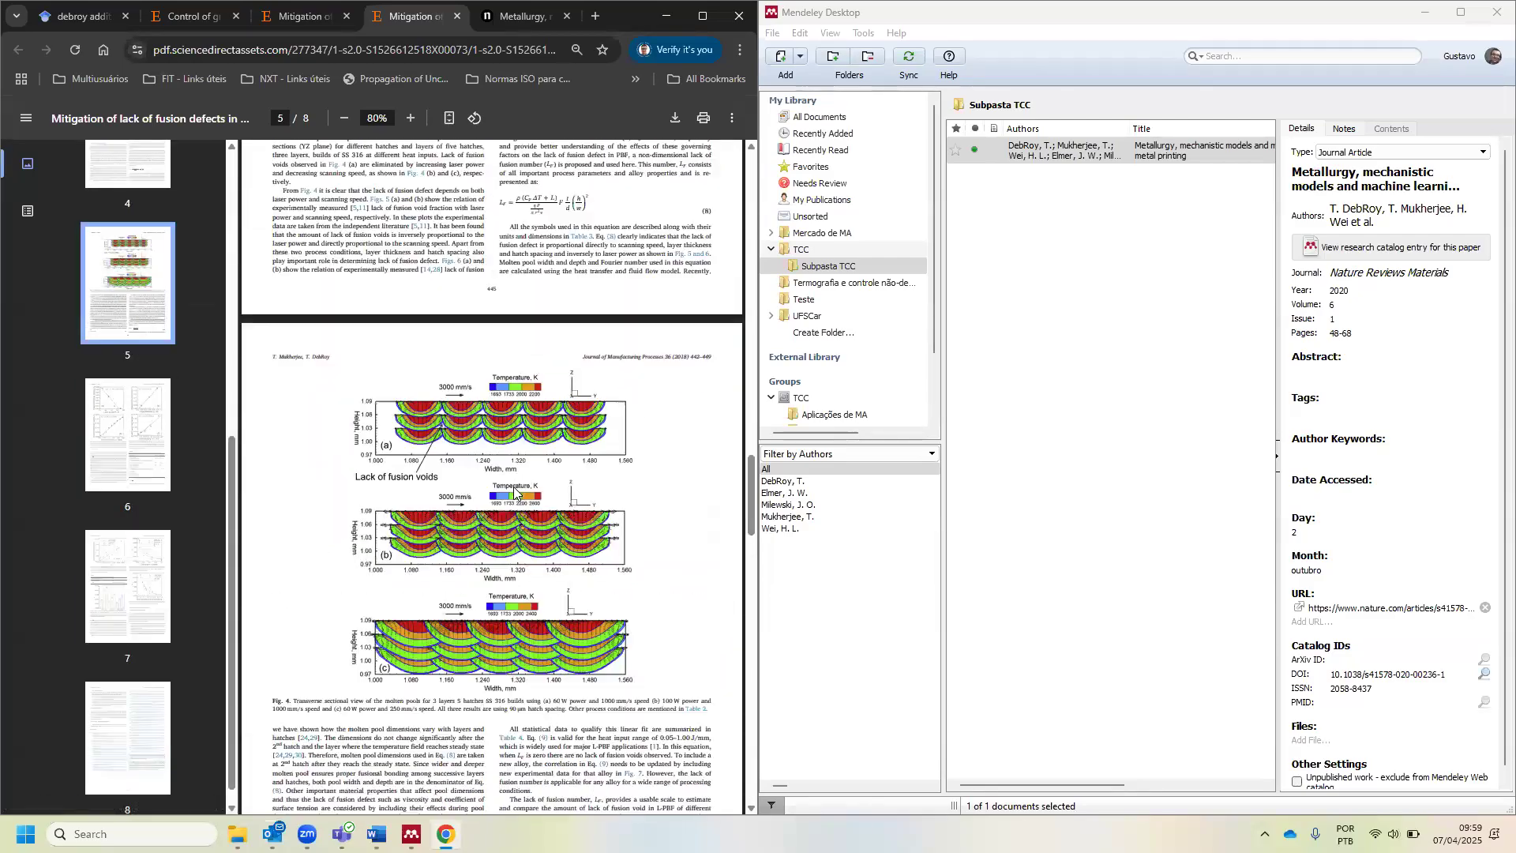
scroll(528, 370, "up", 15)
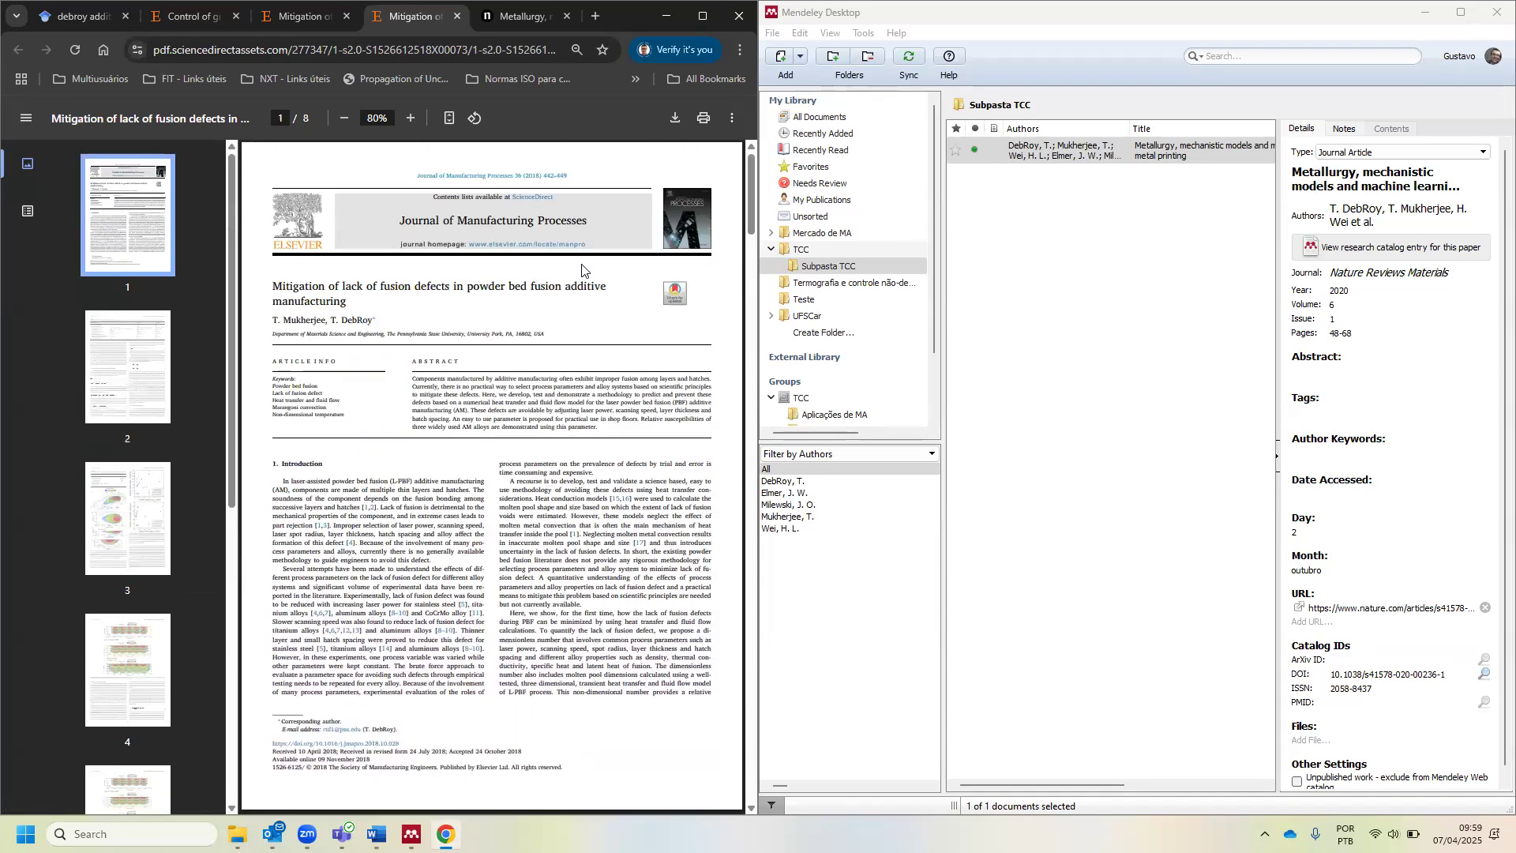
left_click(677, 116)
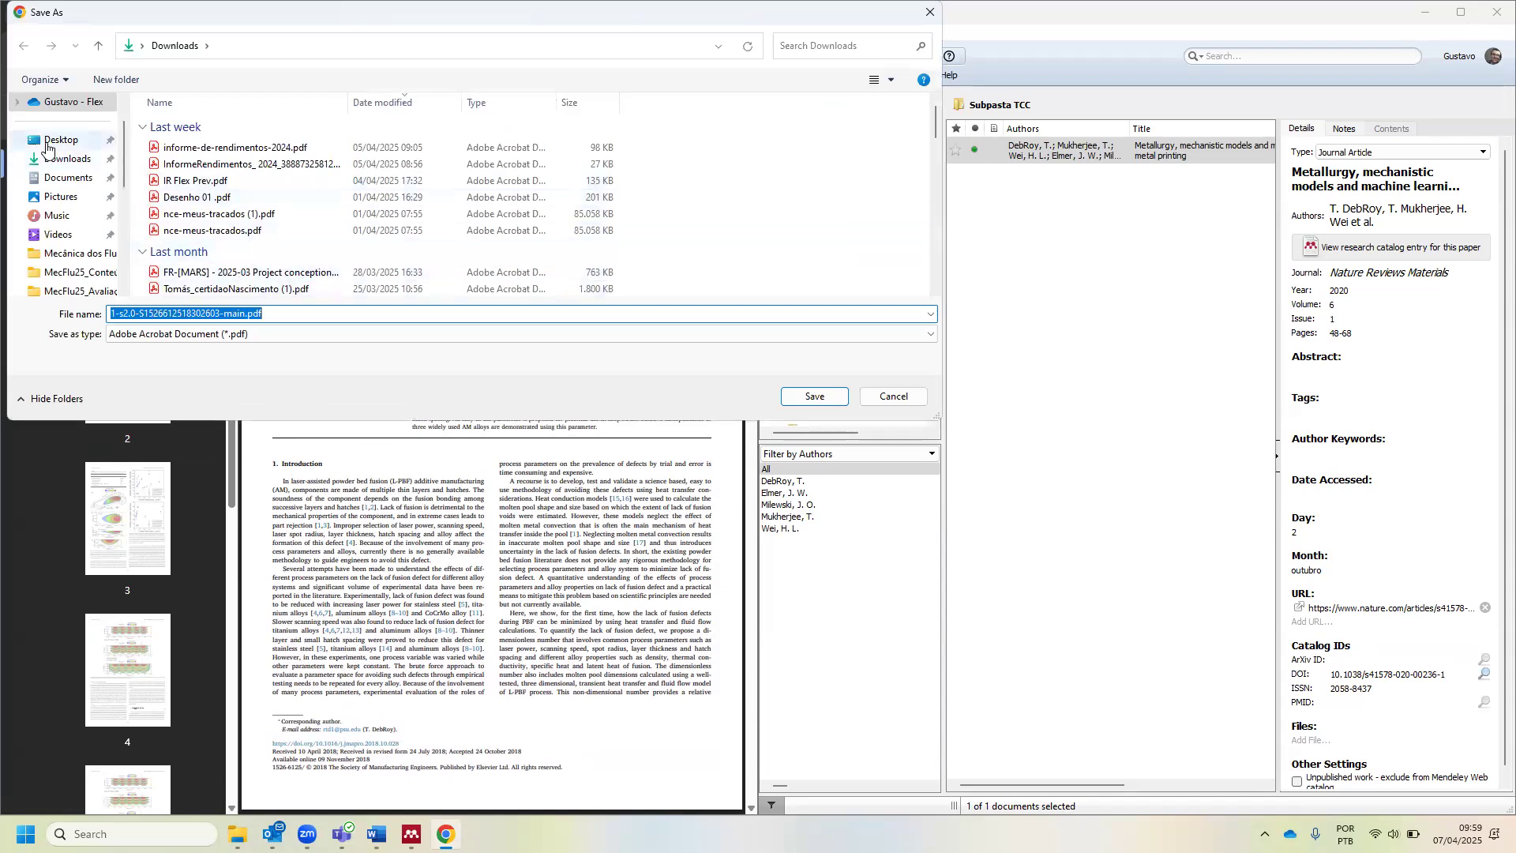
left_click(64, 140)
left_click(798, 402)
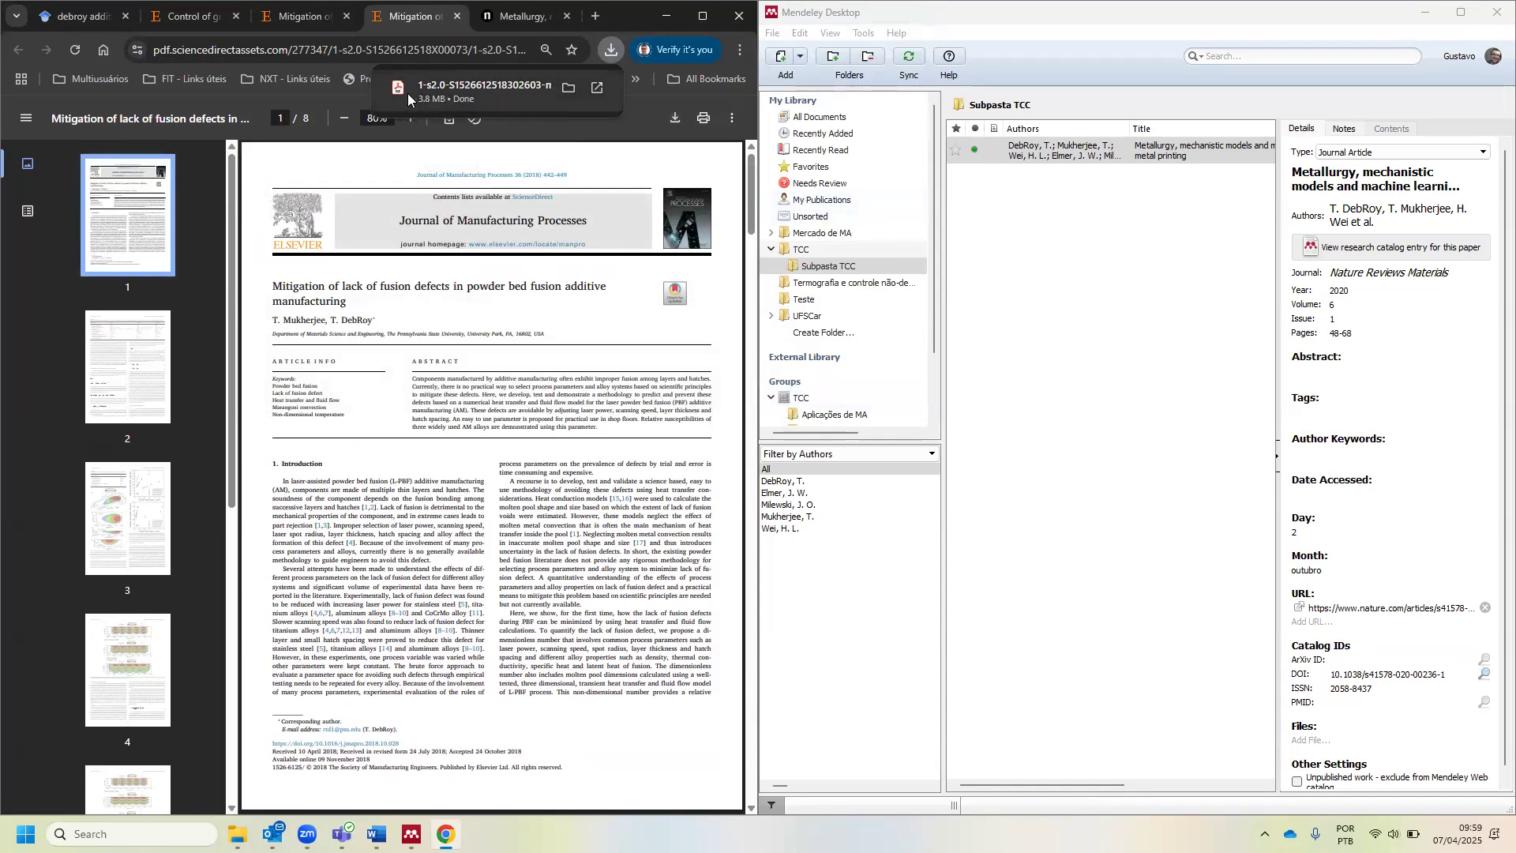
left_click_drag(450, 98, 1090, 322)
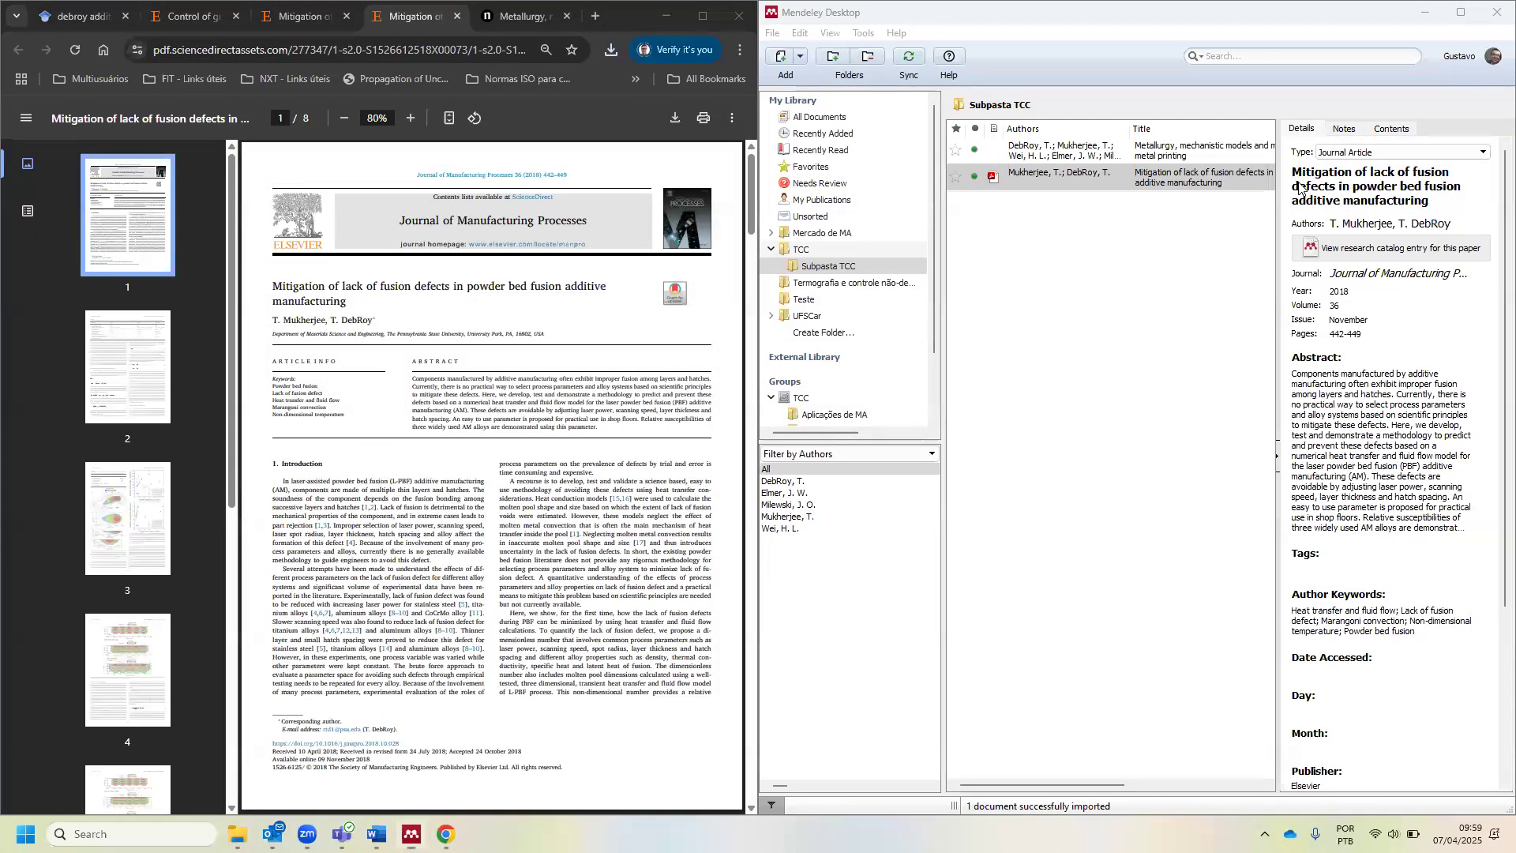
scroll(1374, 305, "down", 5)
scroll(1366, 316, "up", 5)
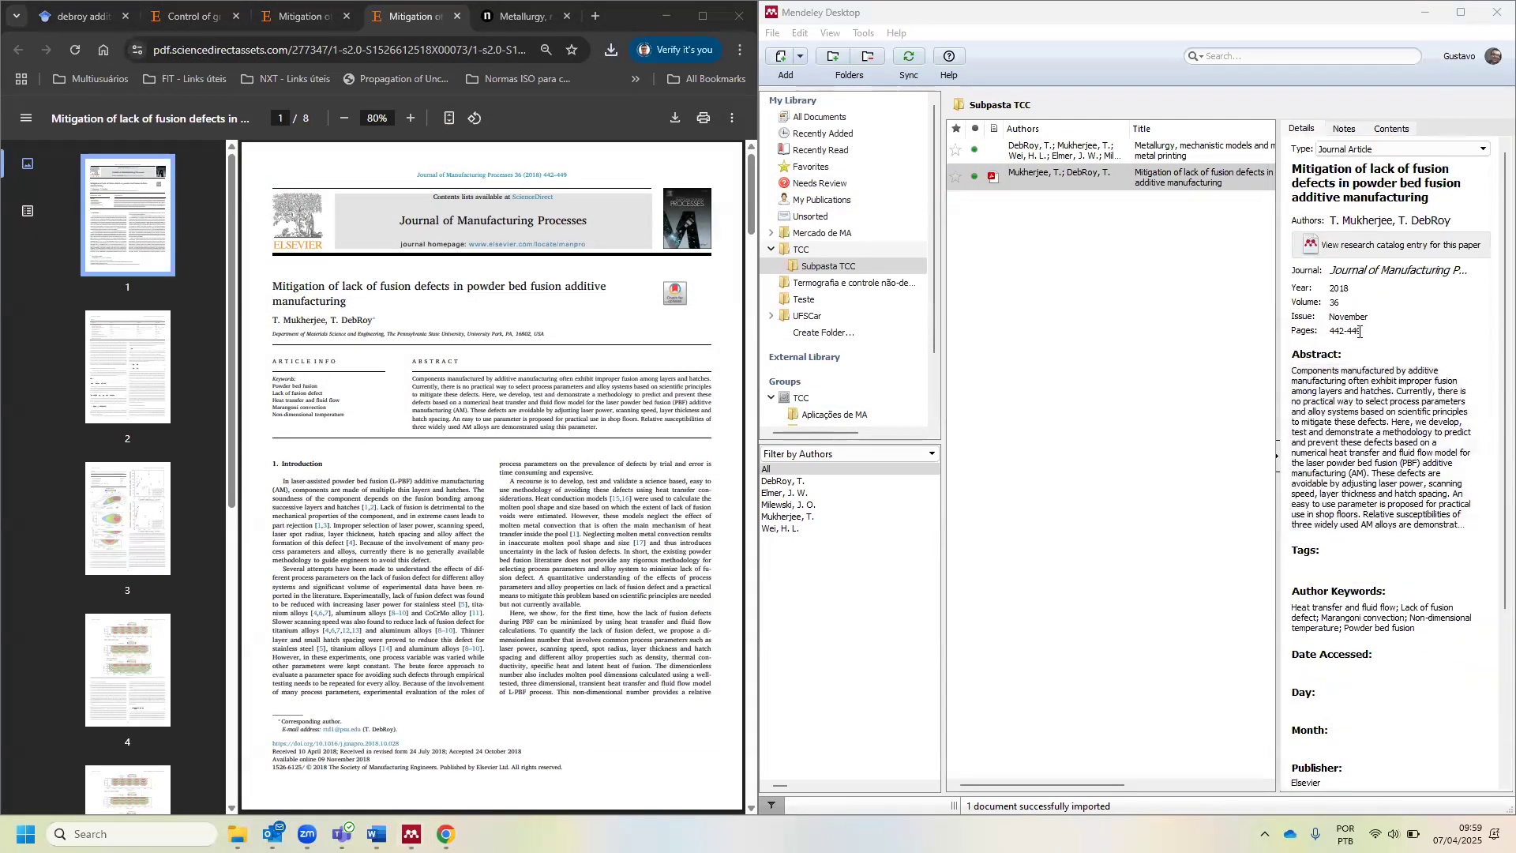
scroll(1357, 447, "down", 5)
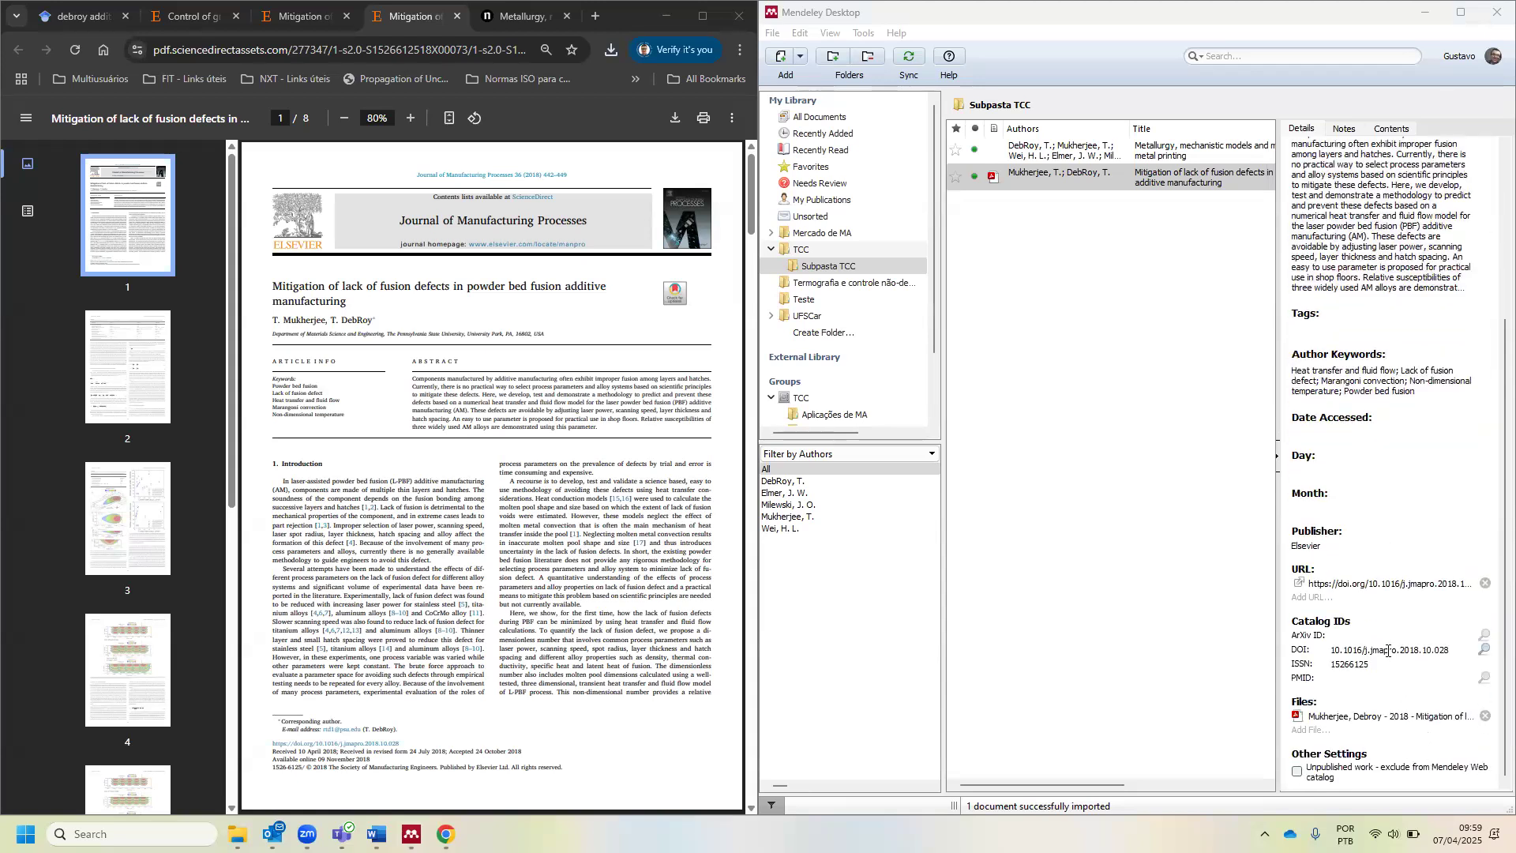
left_click(1485, 651)
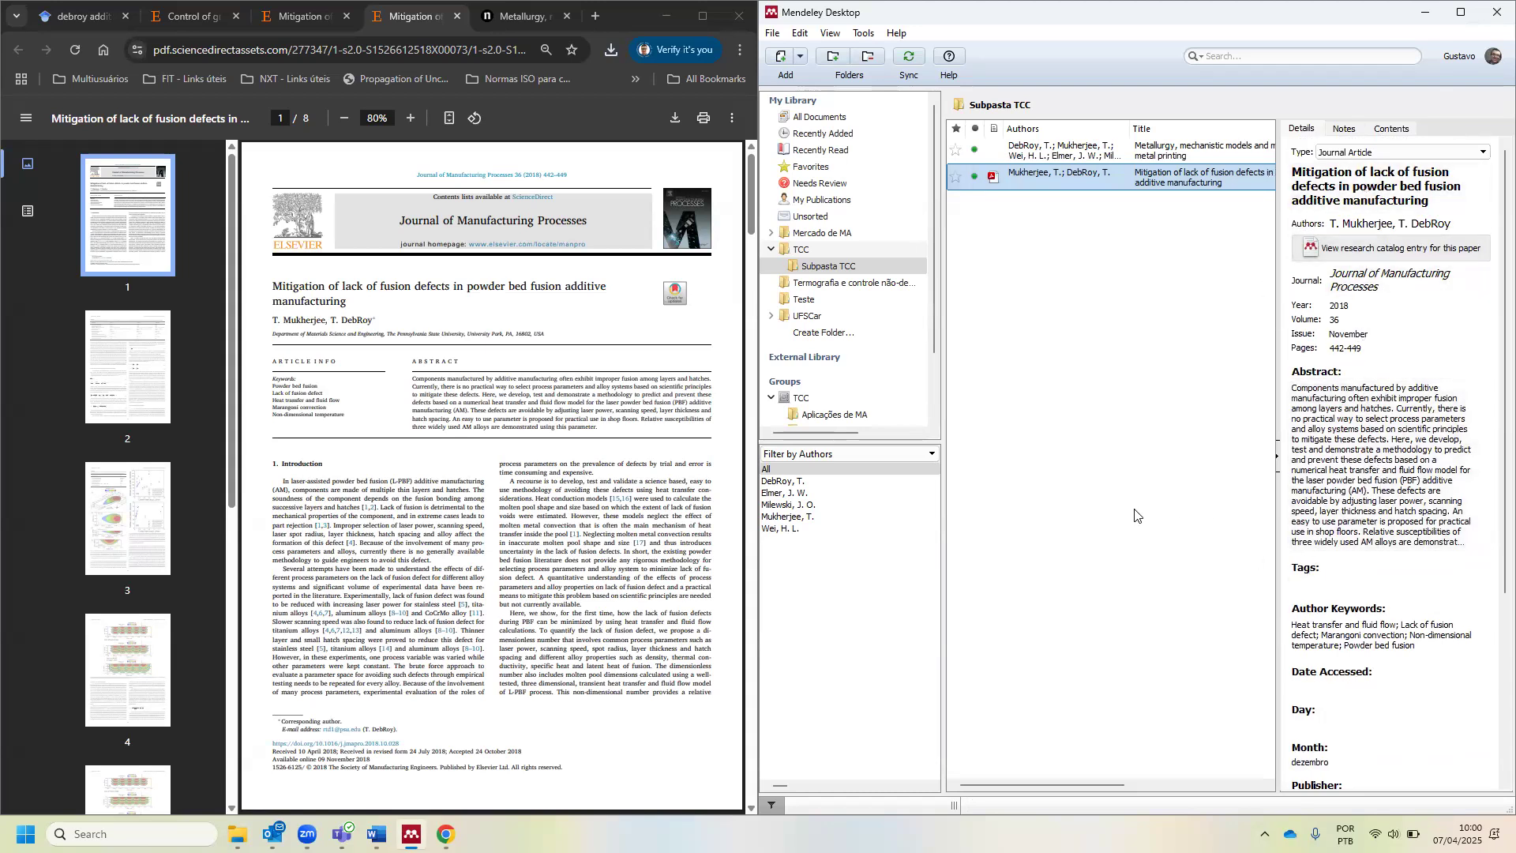
- Switch to the ScienceDirect article on control of grain structure, phases, and defects in Chrome and export its citation to RIS
left_click(187, 17)
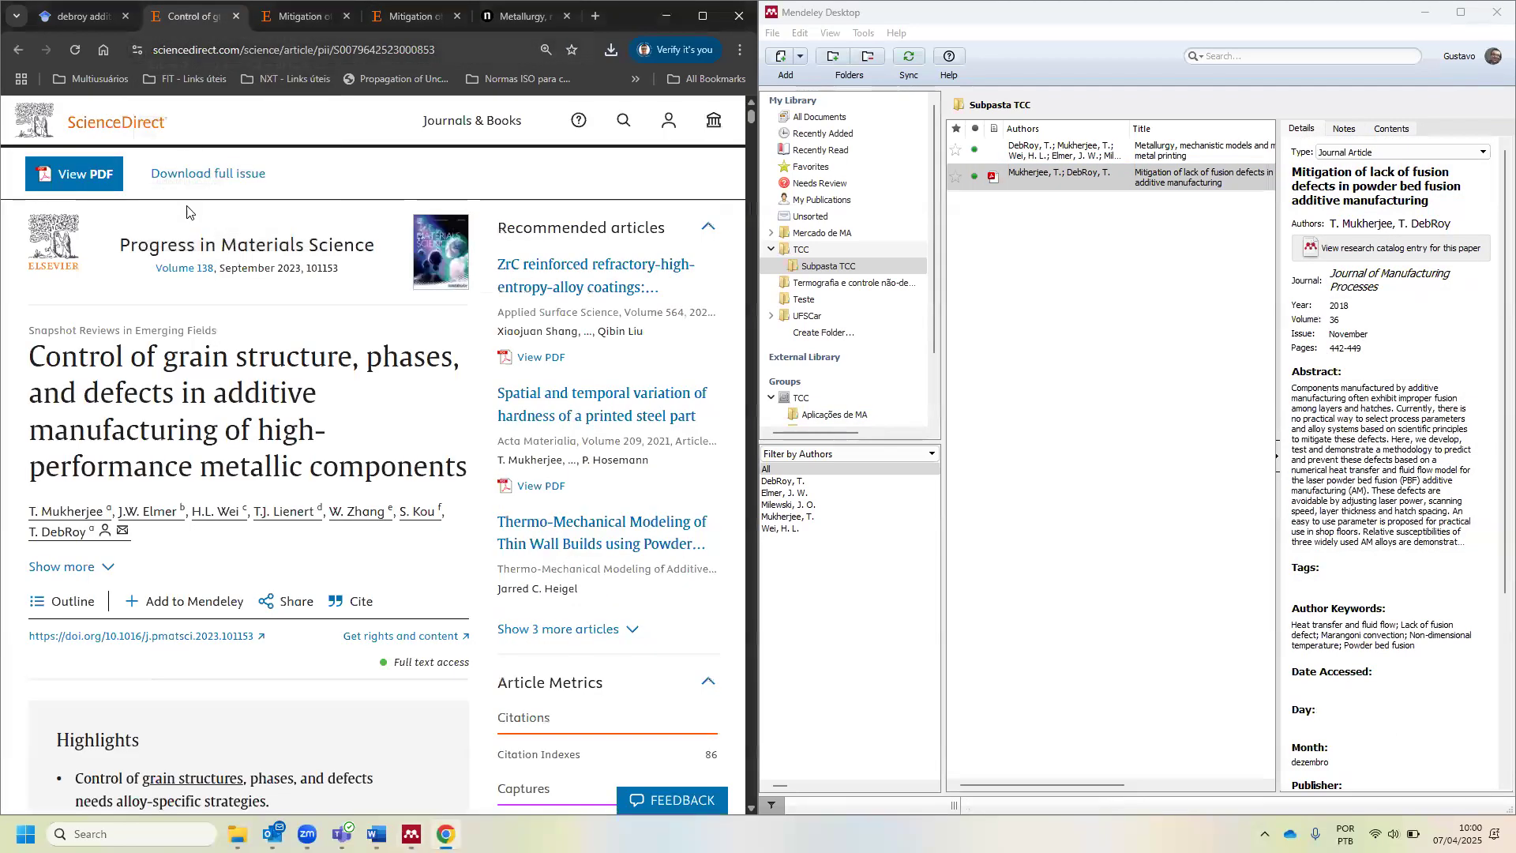
scroll(263, 470, "down", 2)
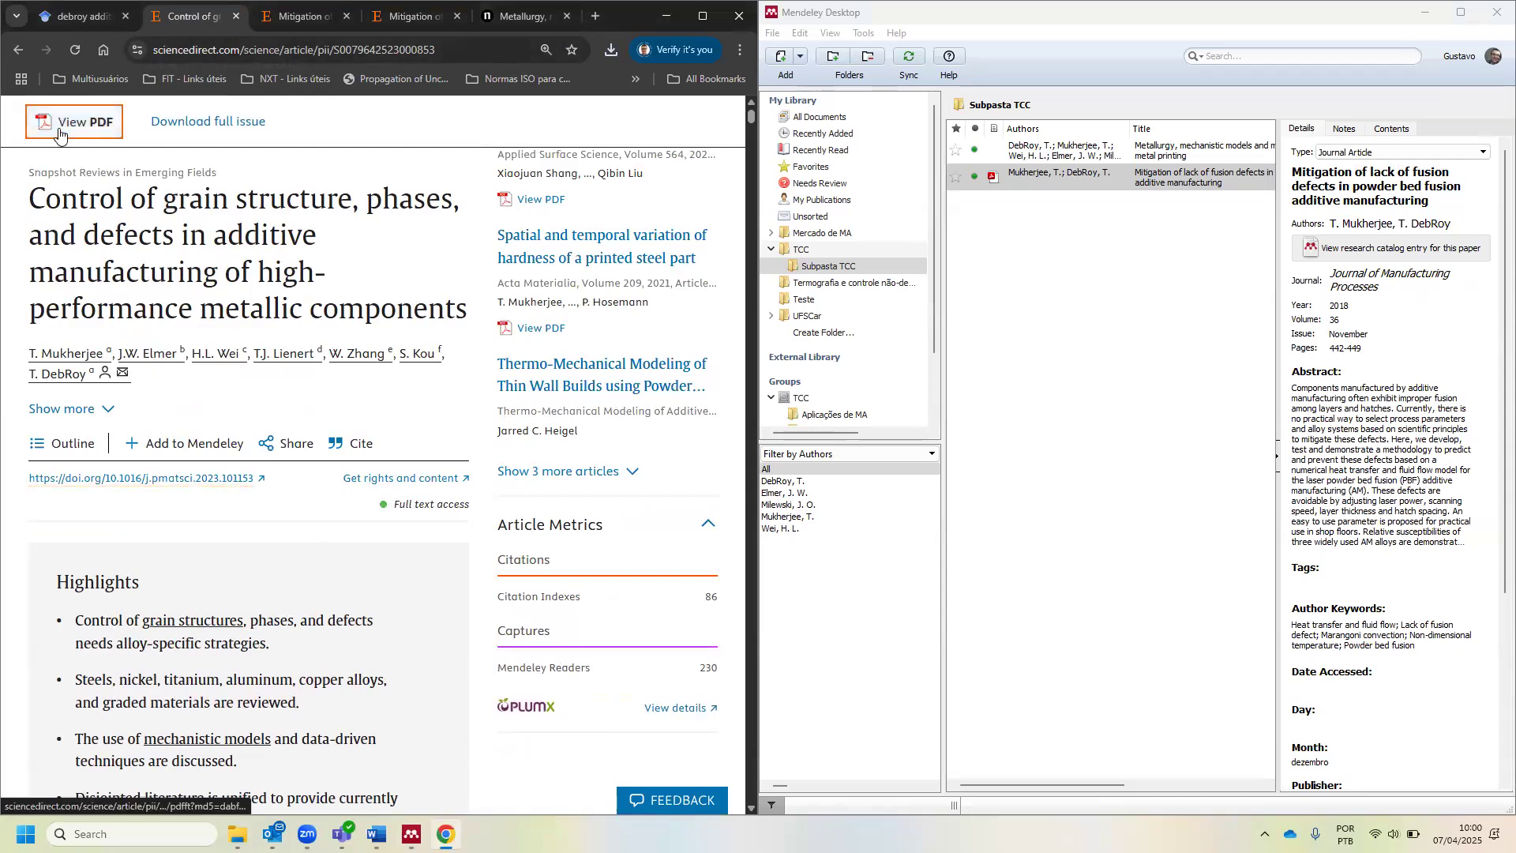
left_click(362, 448)
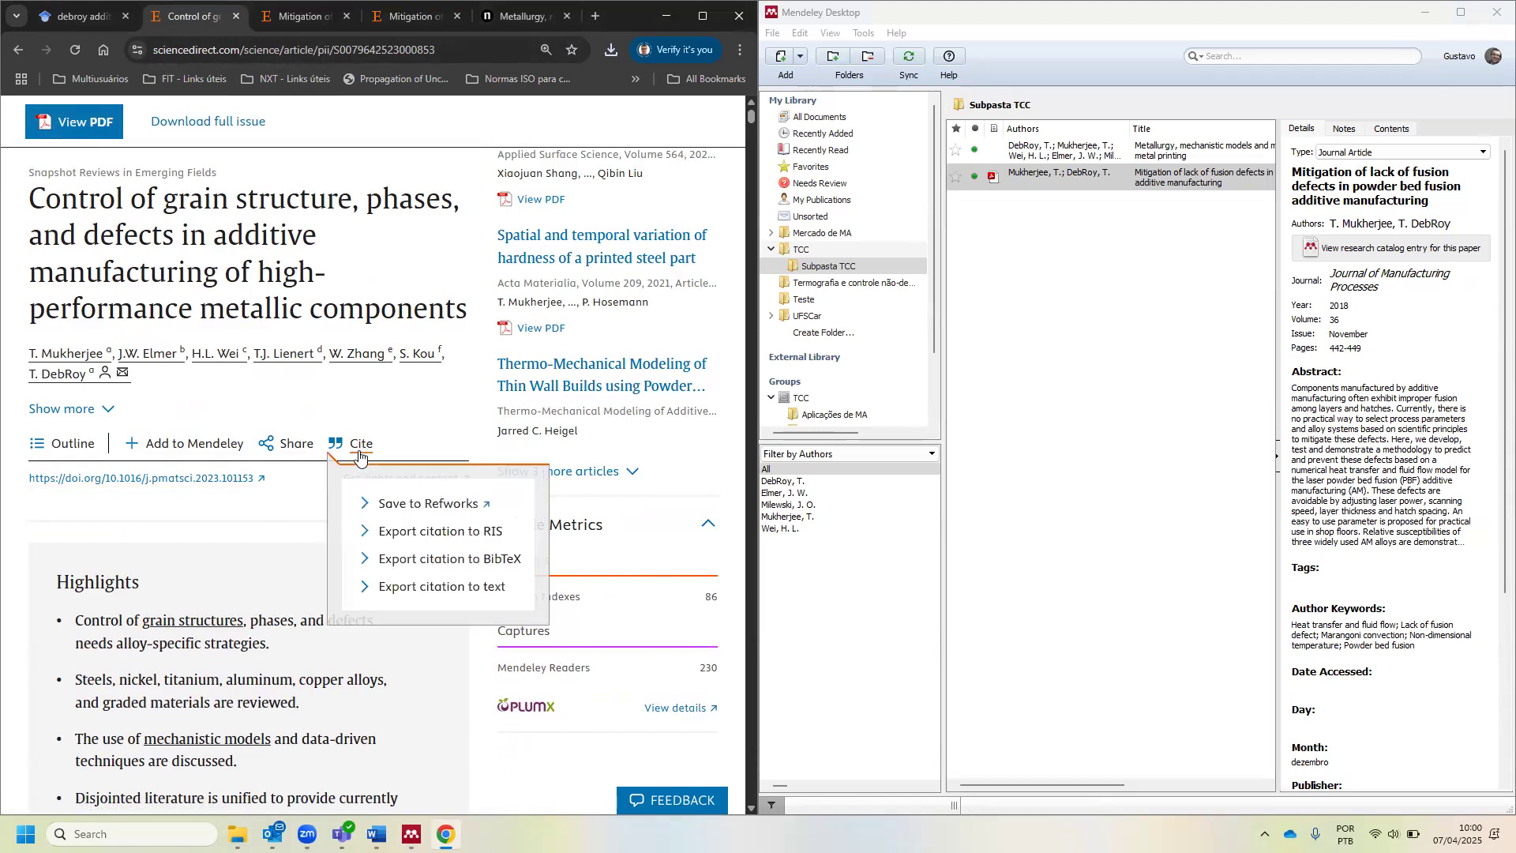
left_click(456, 535)
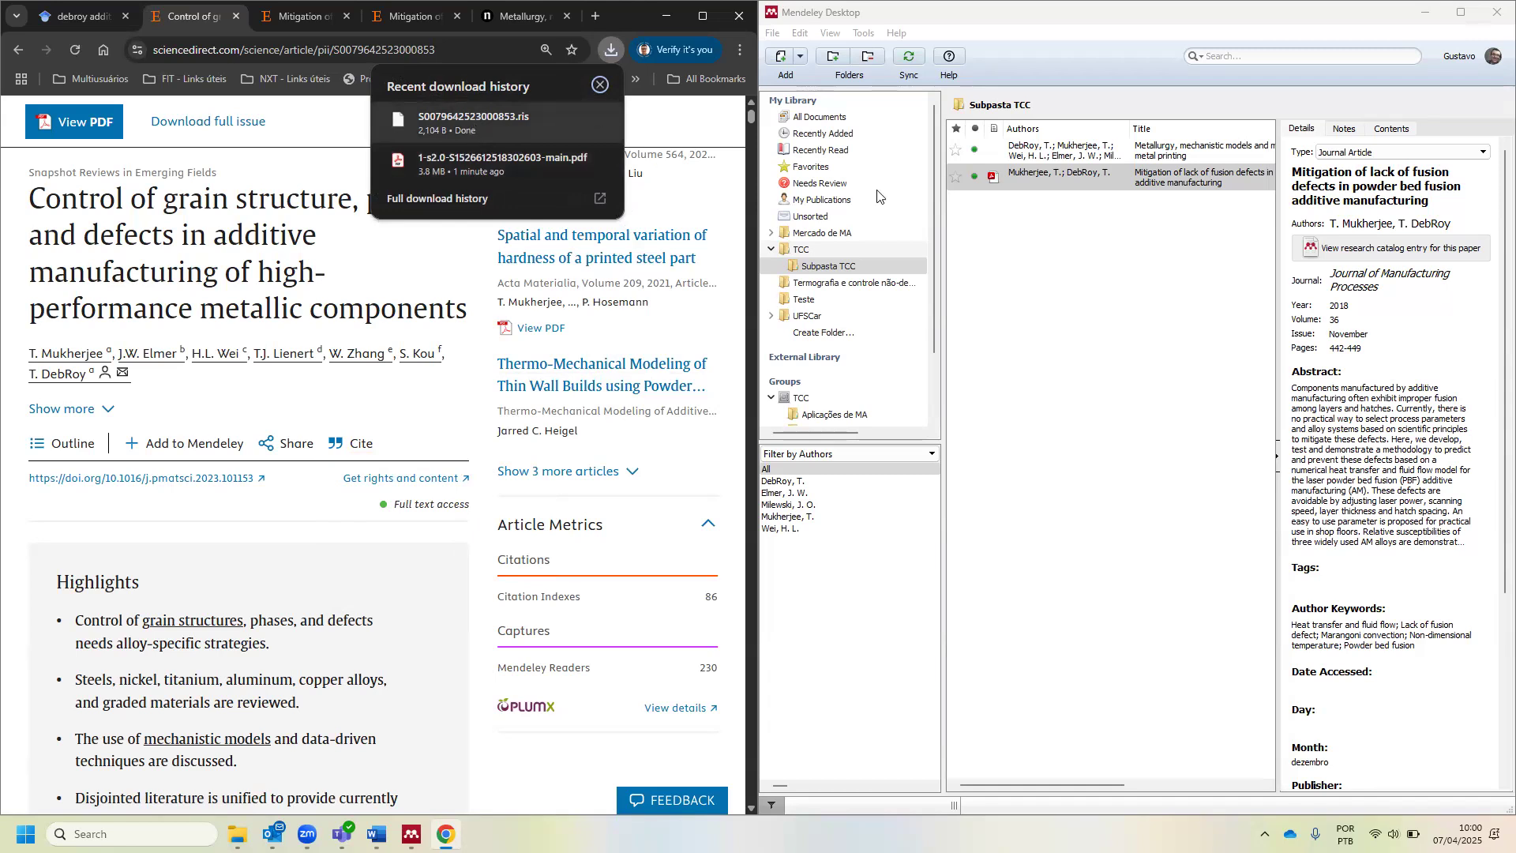
- Import the downloaded citation file S0079642523000853.ris into the Subpasta TCC folder in Mendeley
left_click(1106, 150)
scroll(1473, 616, "down", 1)
scroll(1473, 624, "up", 1)
left_click(611, 49)
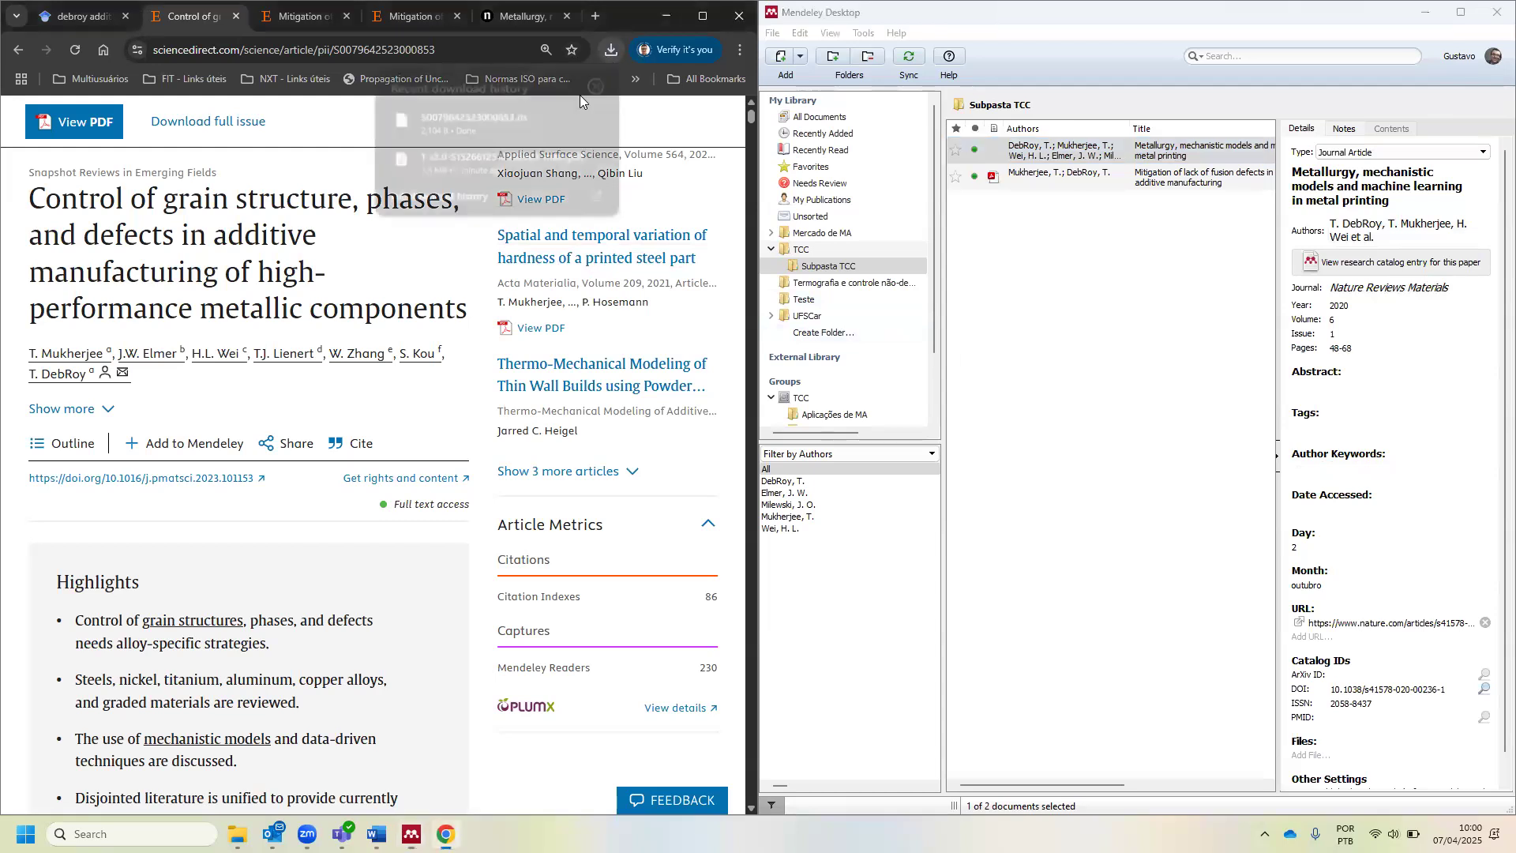
left_click_drag(433, 126, 1060, 338)
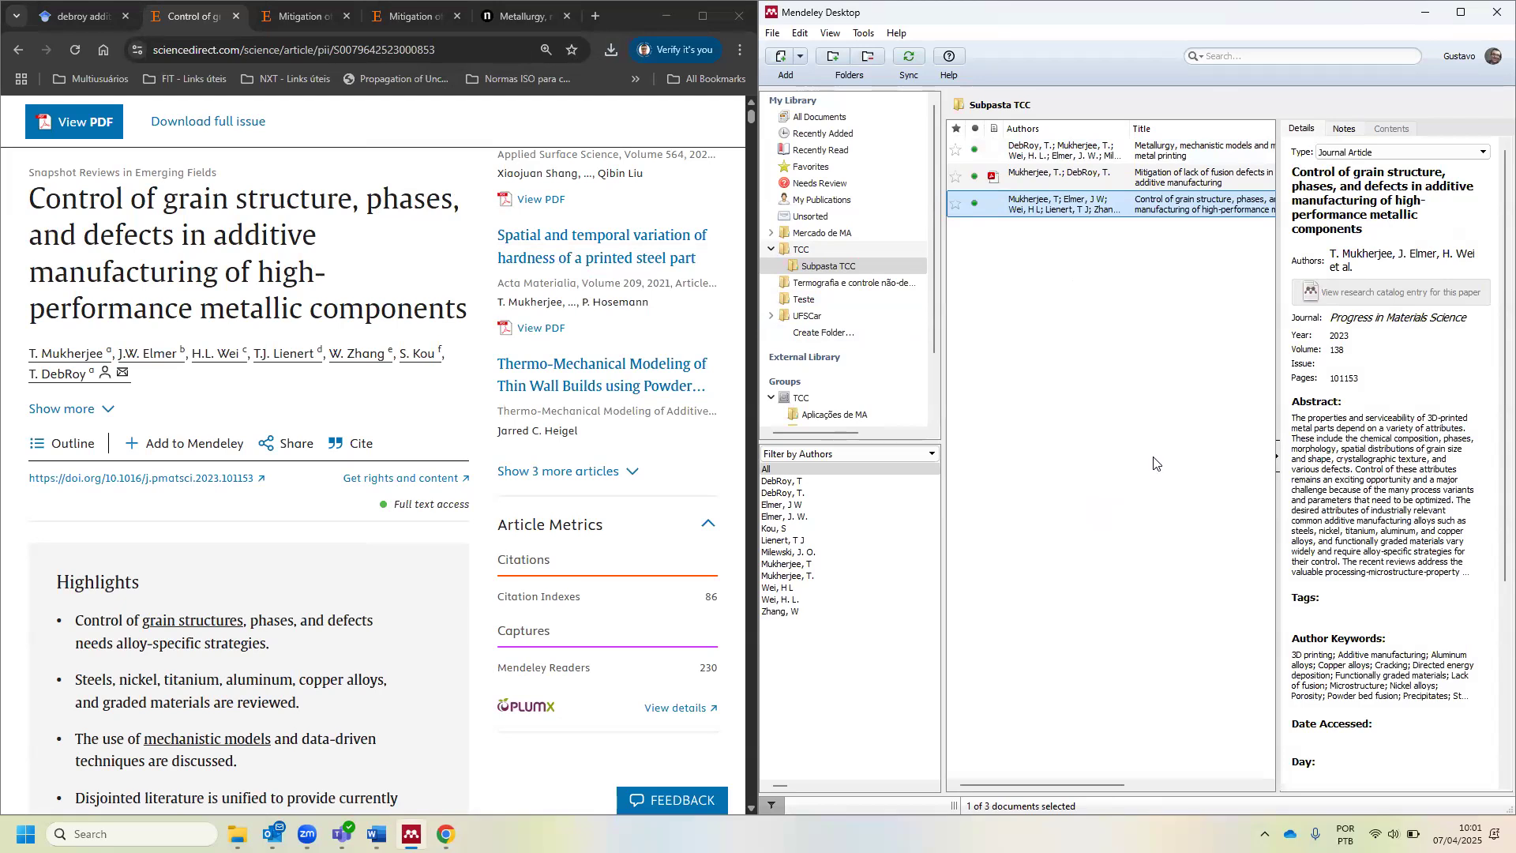
scroll(1457, 663, "down", 5)
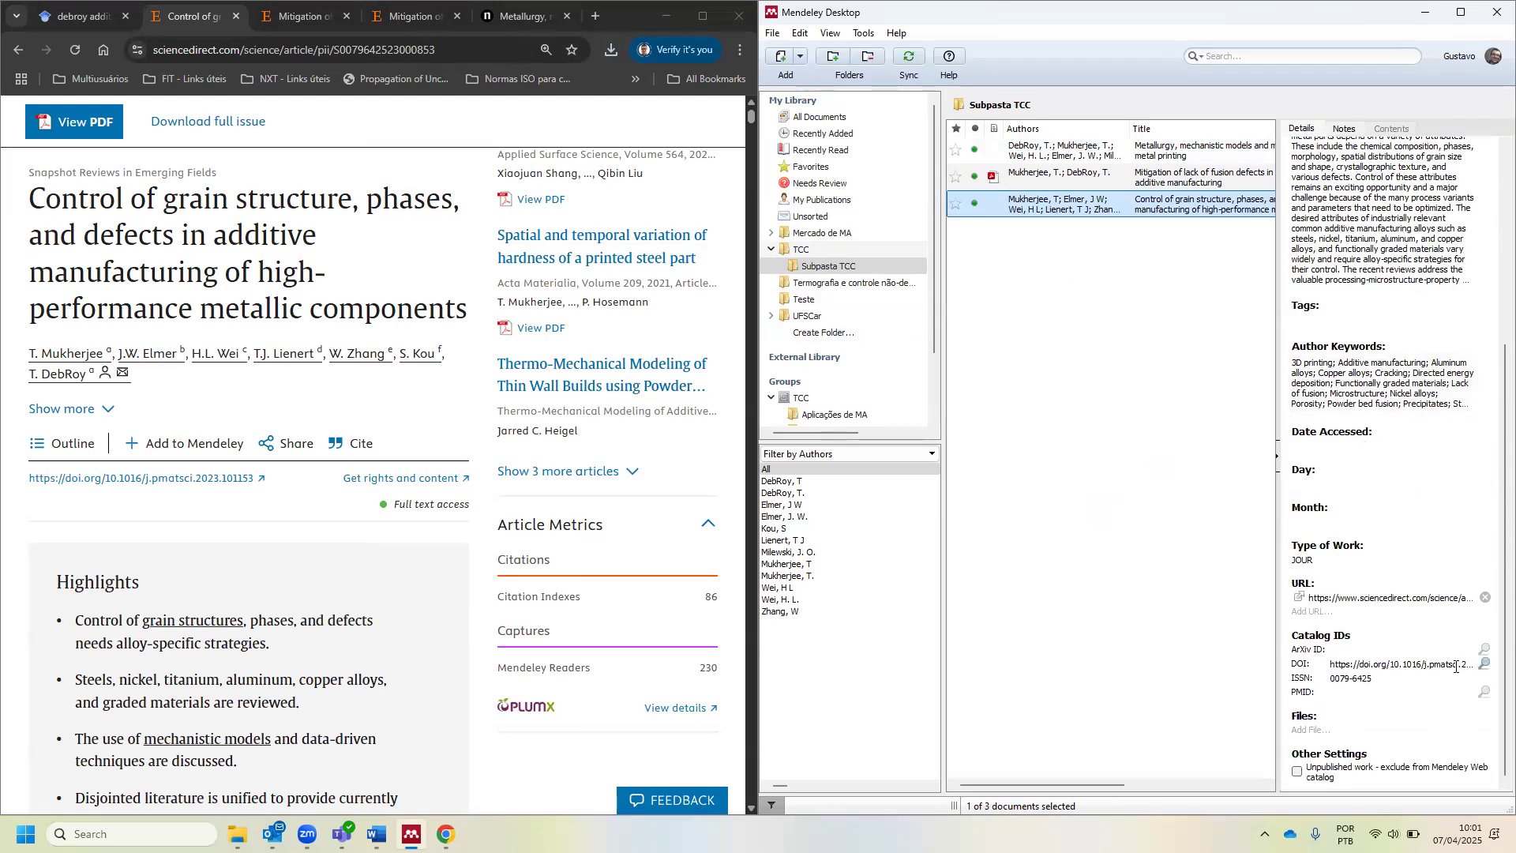
left_click(1370, 665)
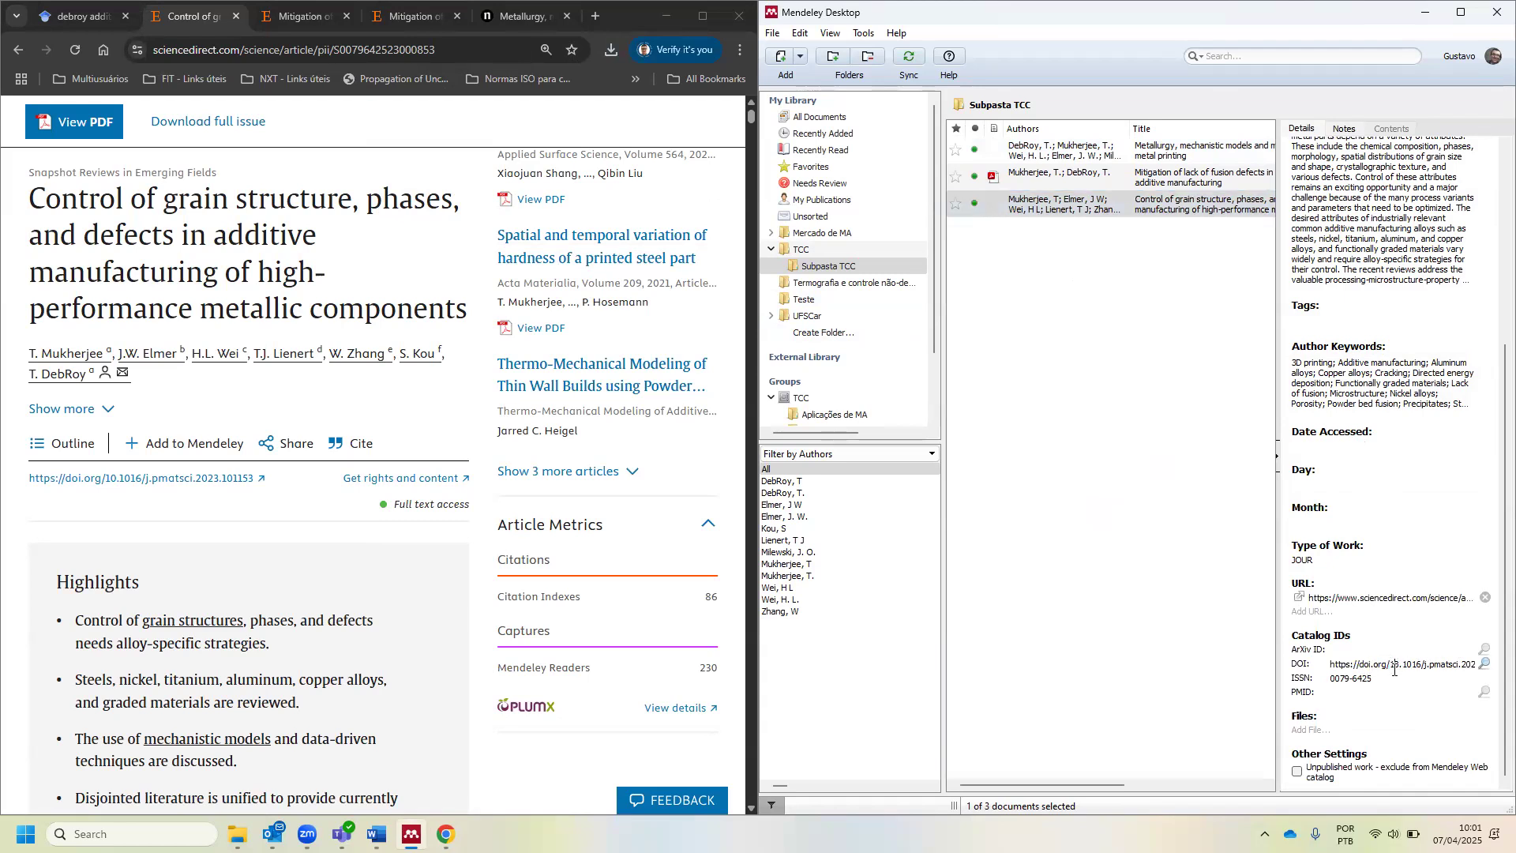
key("shift+Home")
key("Return")
left_click_drag(1390, 666, 1314, 673)
key("BackSpace")
left_click(1485, 664)
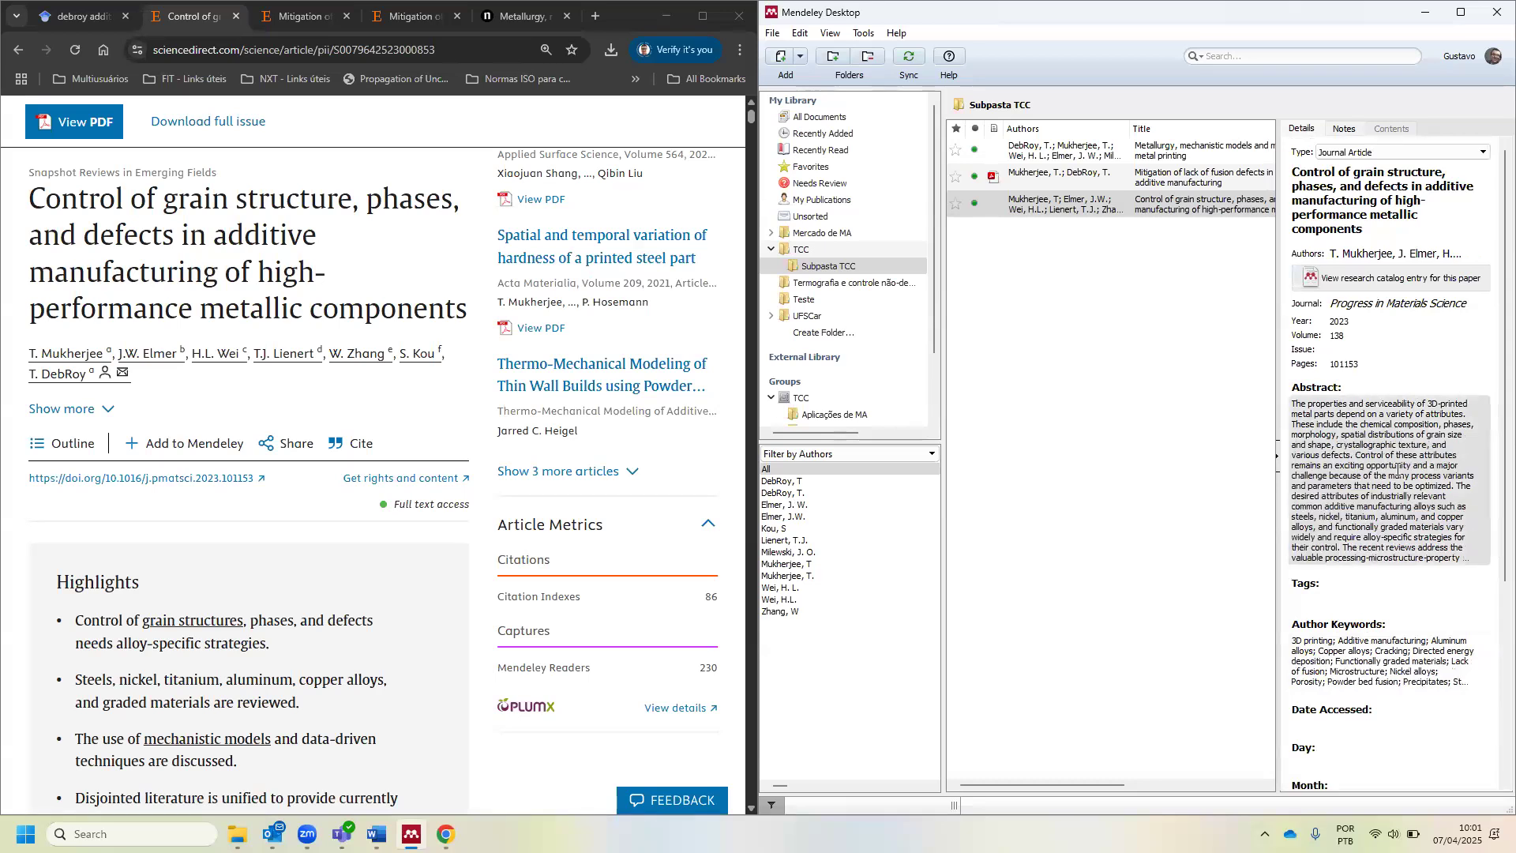
left_click(1108, 367)
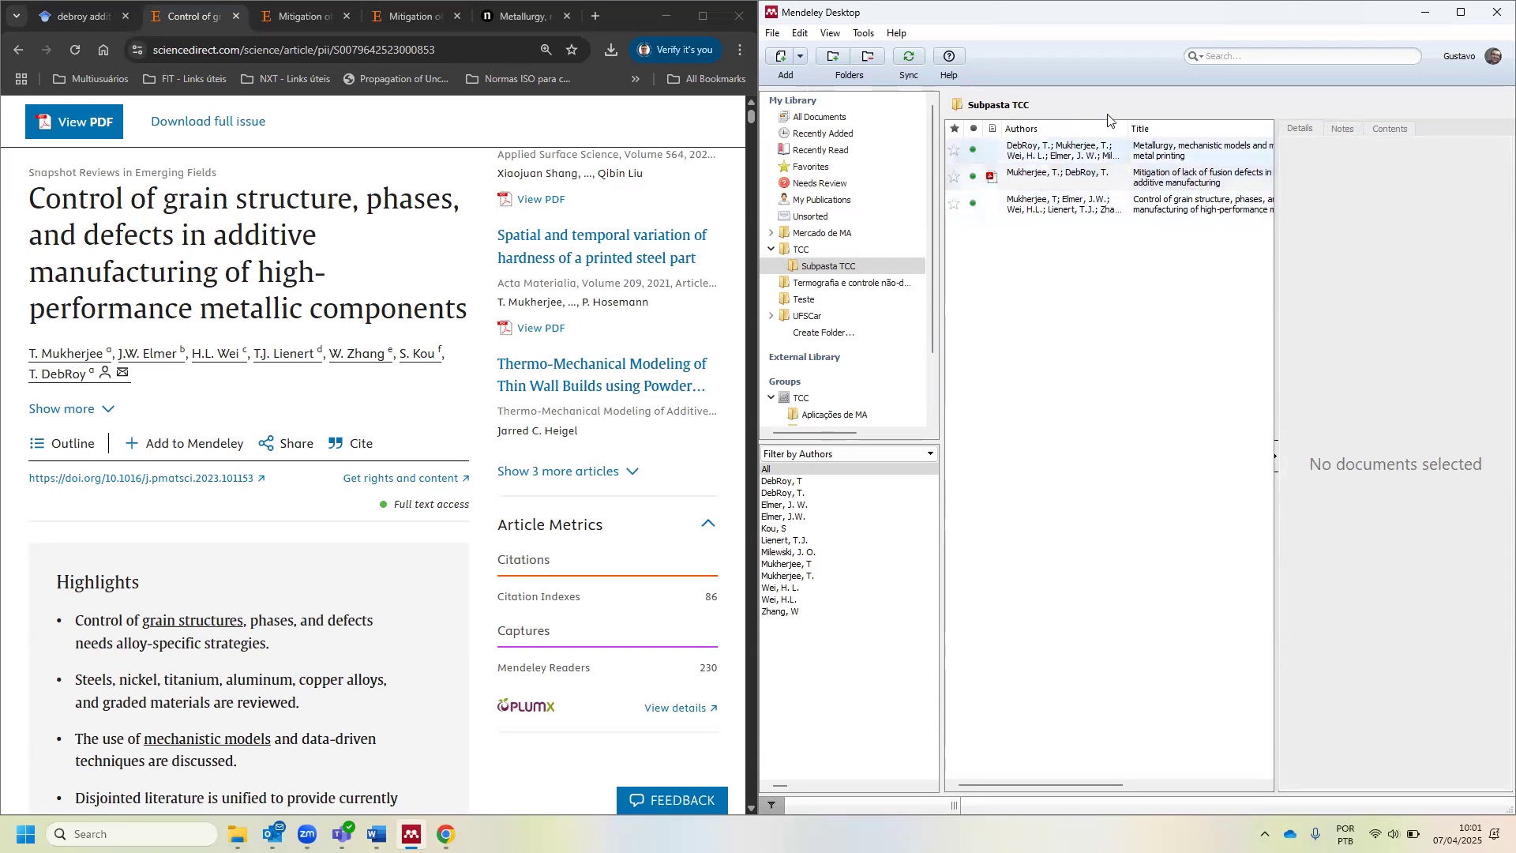
- Restore the Mendeley window, open the attached PDF on lack of fusion defects, skim its first pages and return to the library
double_click(1181, 16)
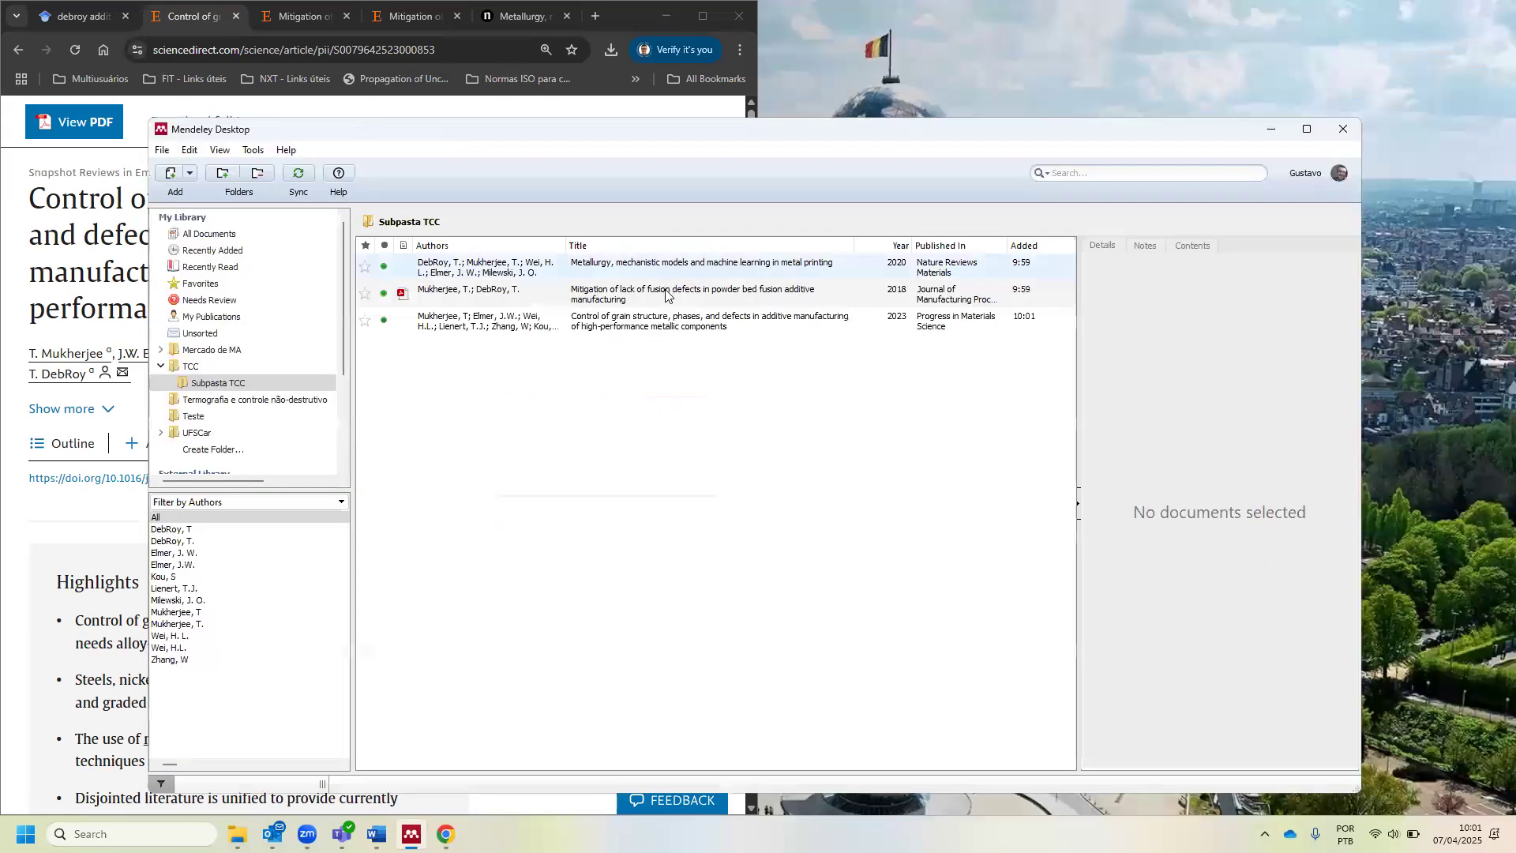
double_click(673, 292)
scroll(634, 425, "down", 10)
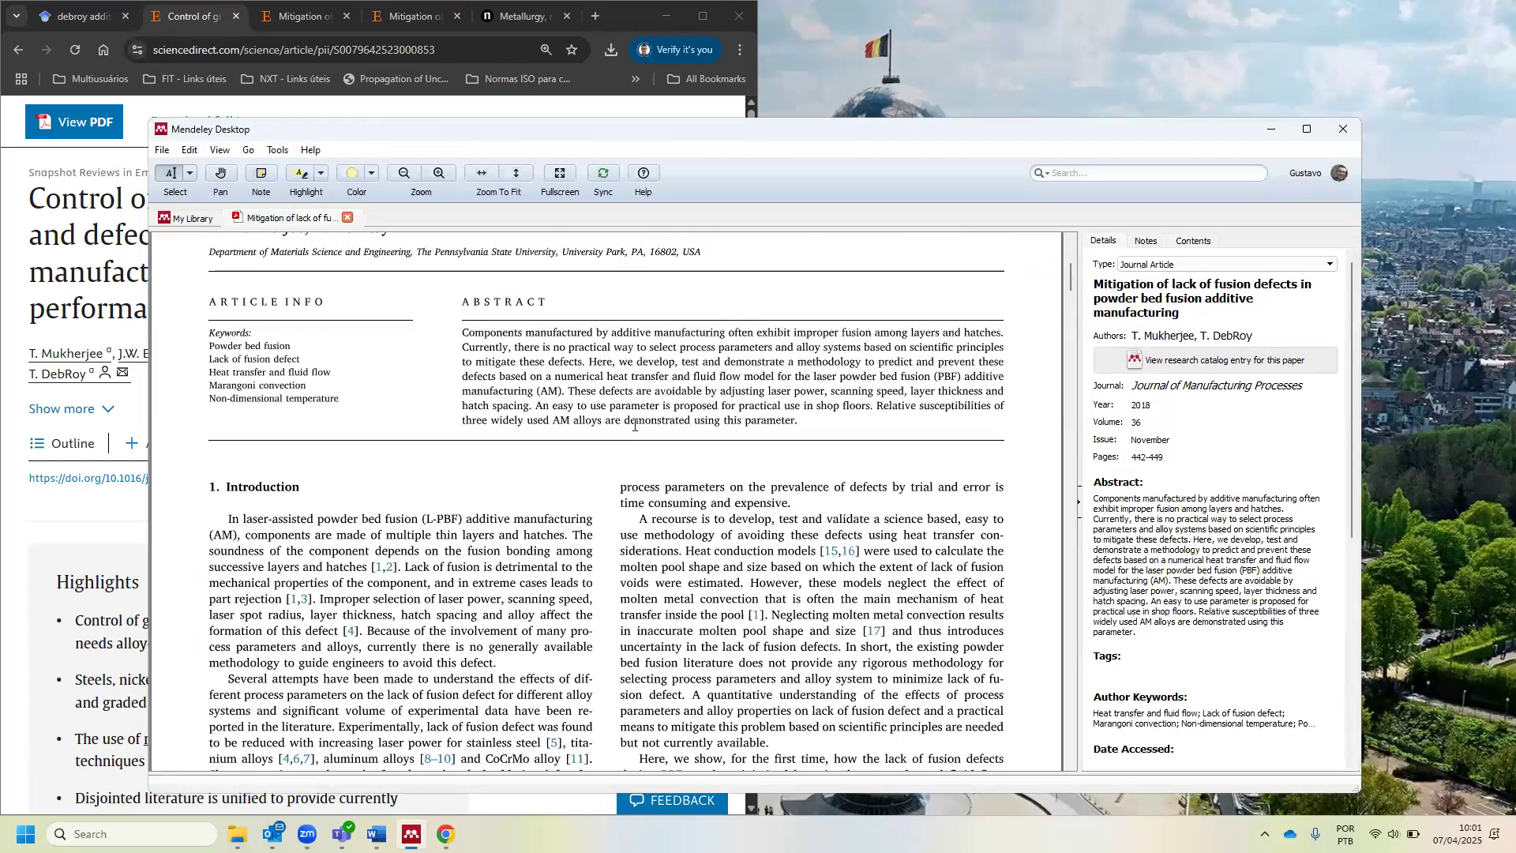
scroll(362, 385, "down", 15)
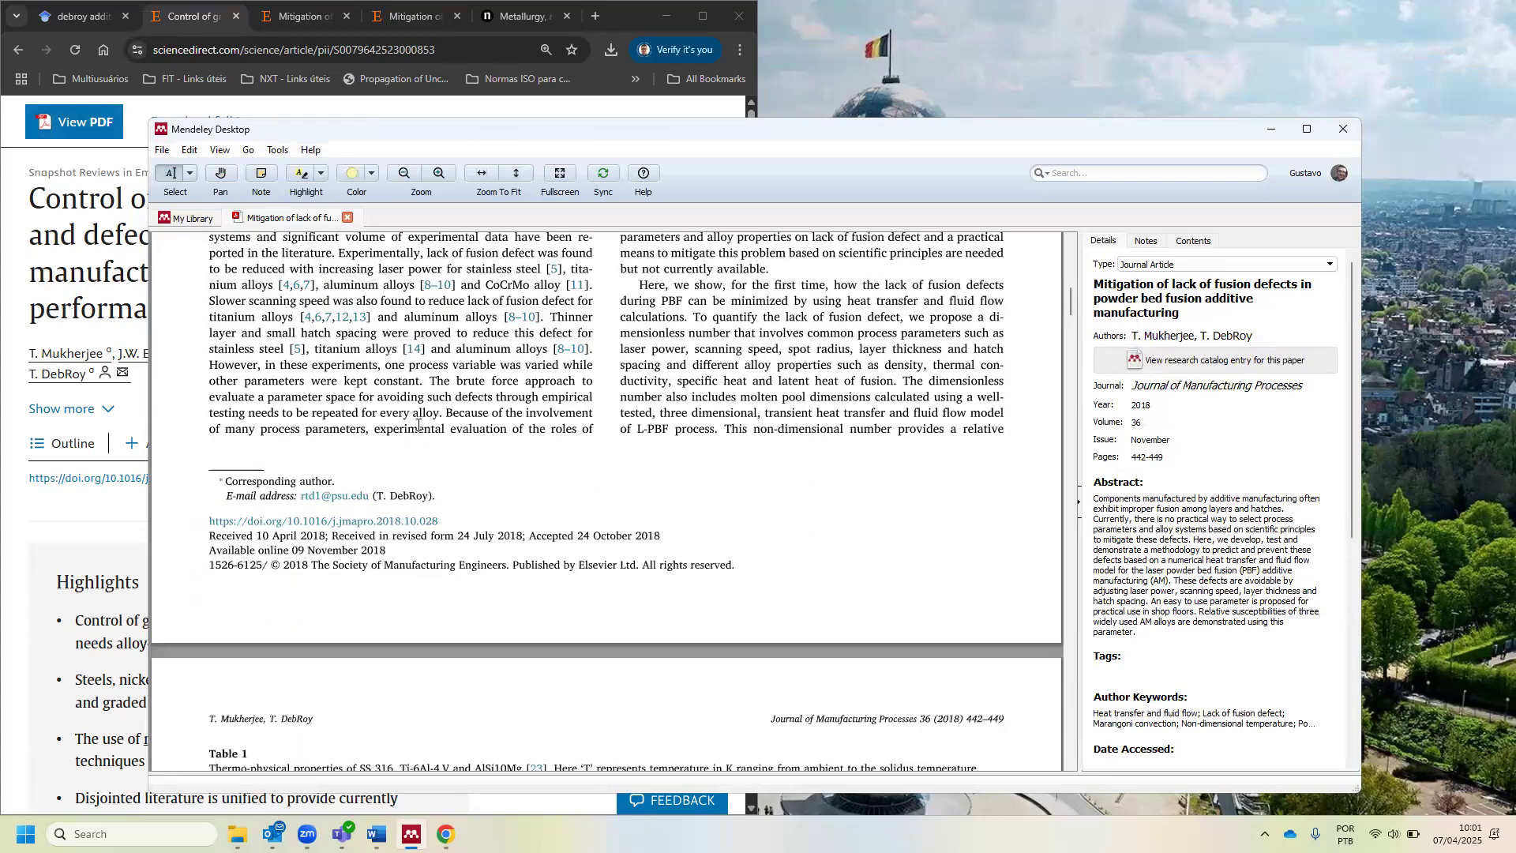
scroll(418, 425, "down", 6)
scroll(418, 425, "up", 20)
scroll(418, 425, "up", 10)
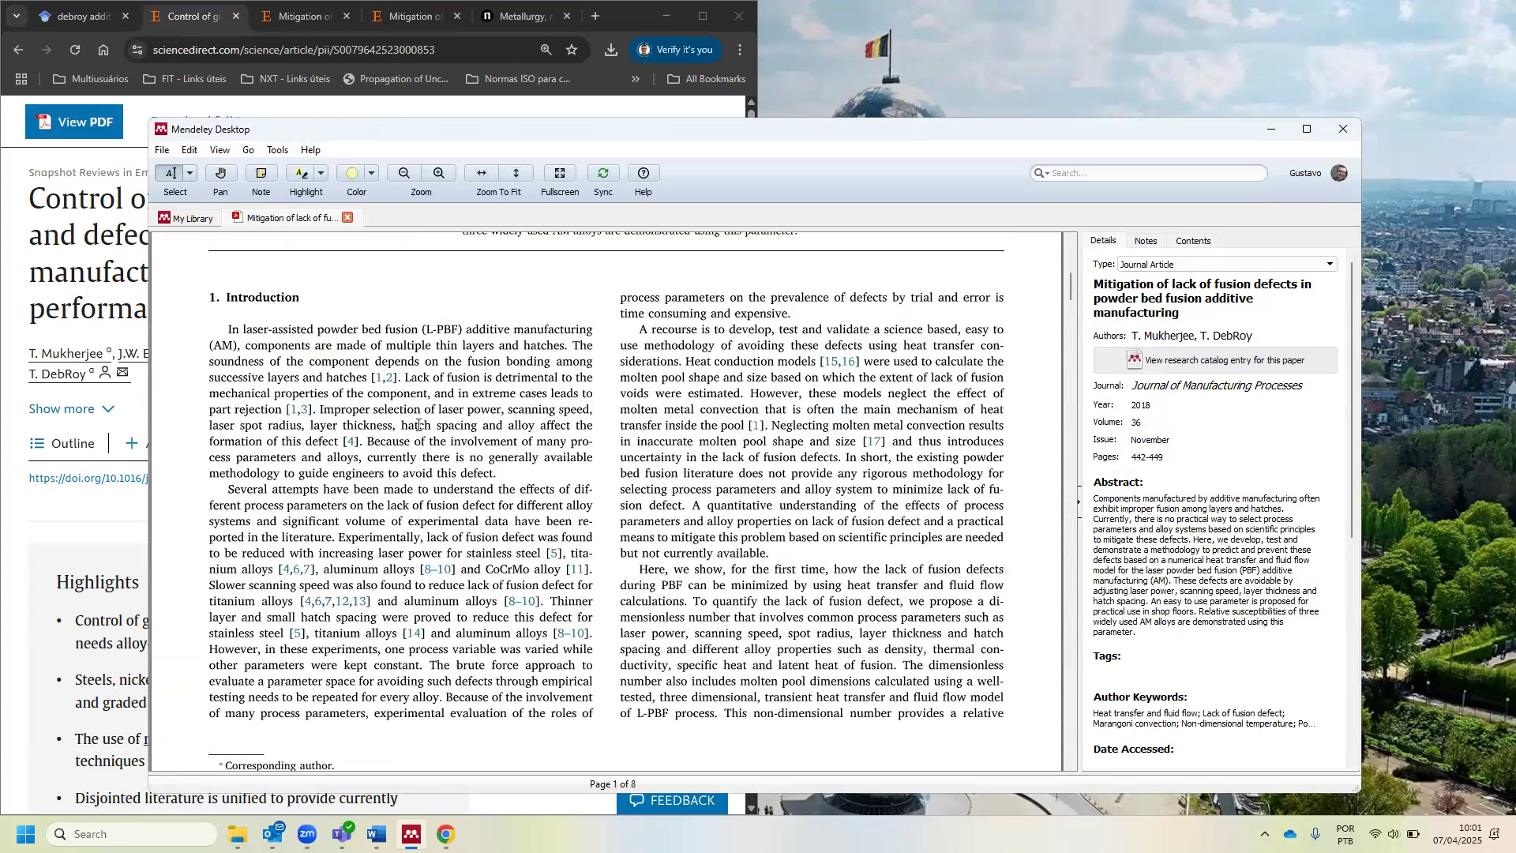
left_click(193, 219)
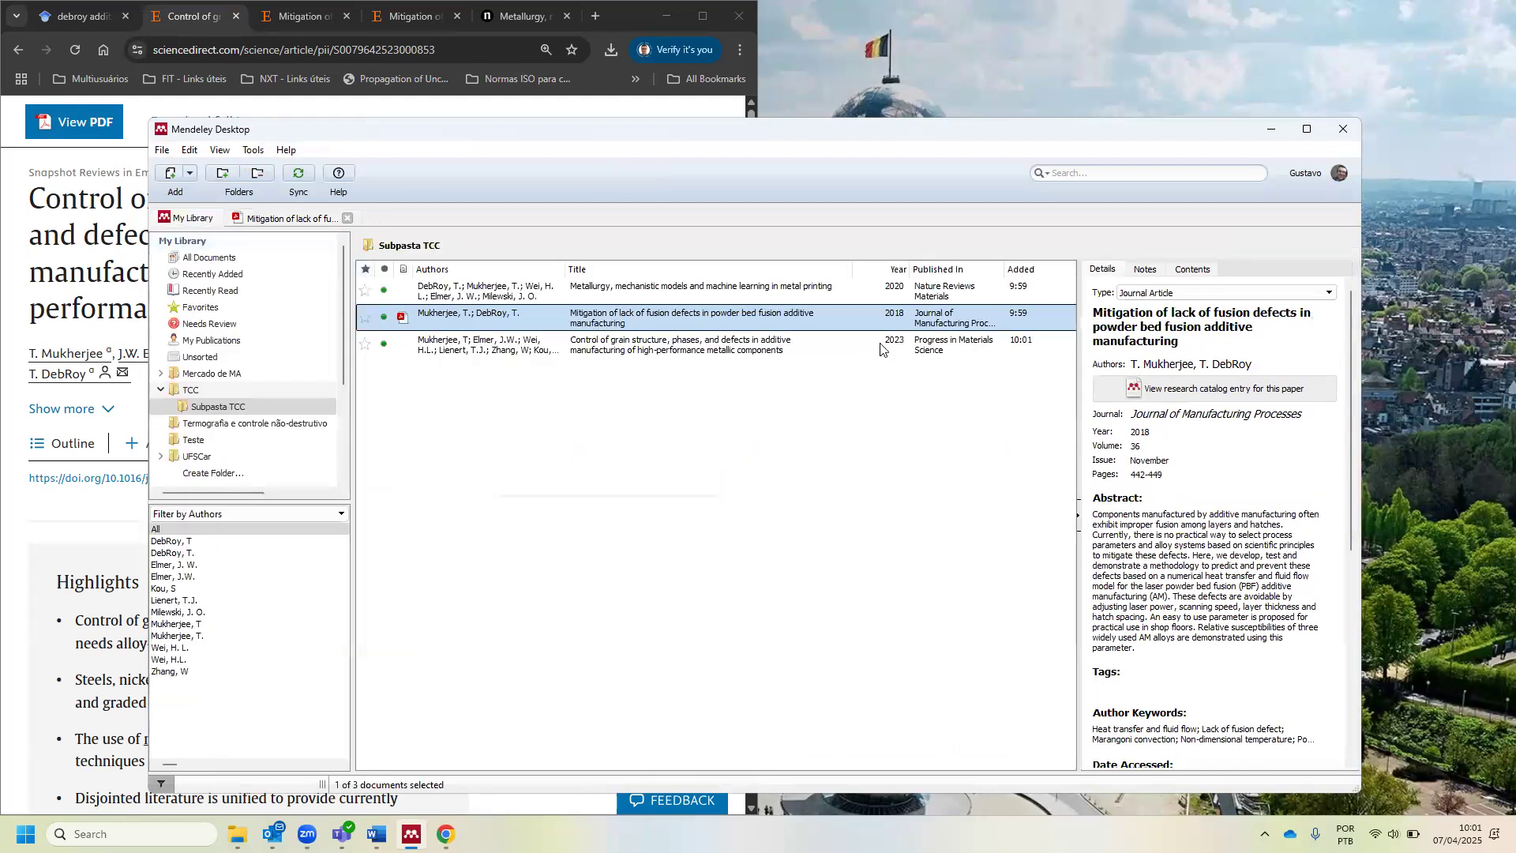
- Select the grain structure article, maximize the Mendeley window and open the article's general notes
left_click(648, 291)
left_click(650, 350)
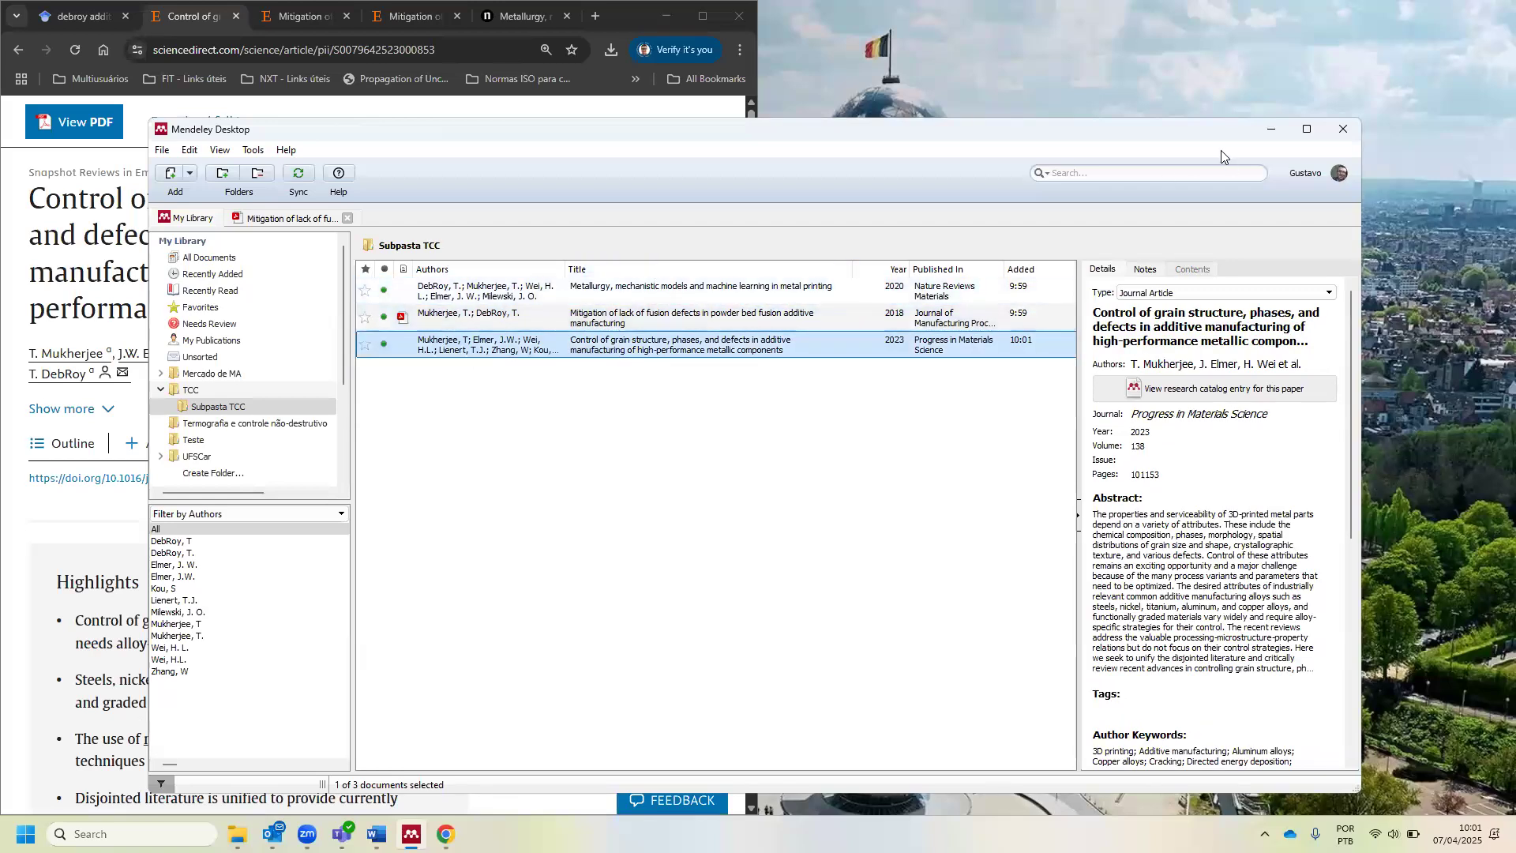
double_click(1127, 134)
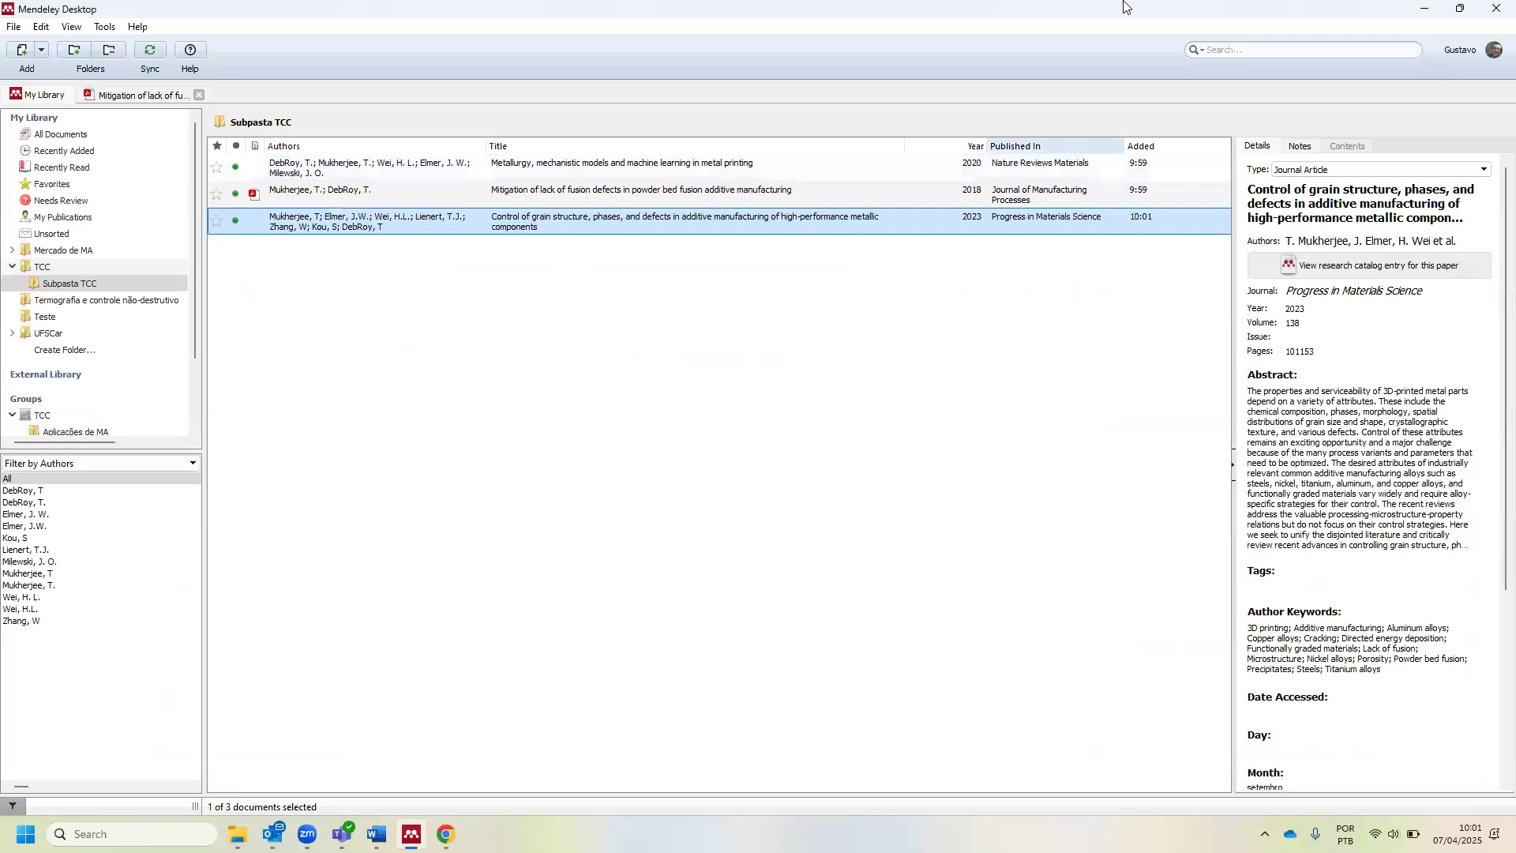
left_click(1300, 146)
left_click(1330, 251)
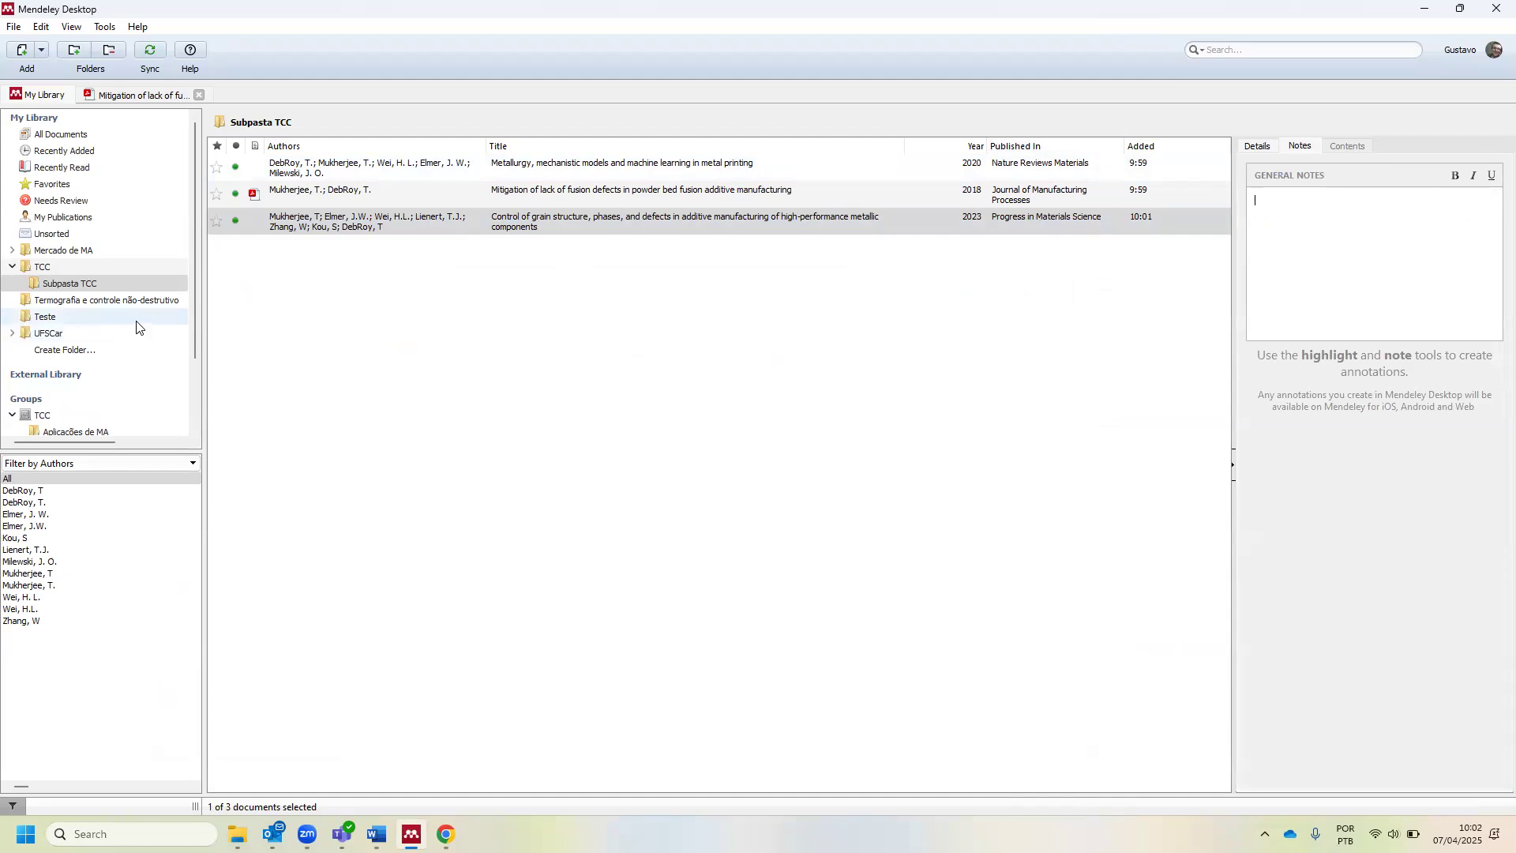
- Open the Conhecimentos gerais em MA folder of the TCC group and read the general notes of its metal powder feedstock article
scroll(111, 332, "down", 3)
left_click(86, 362)
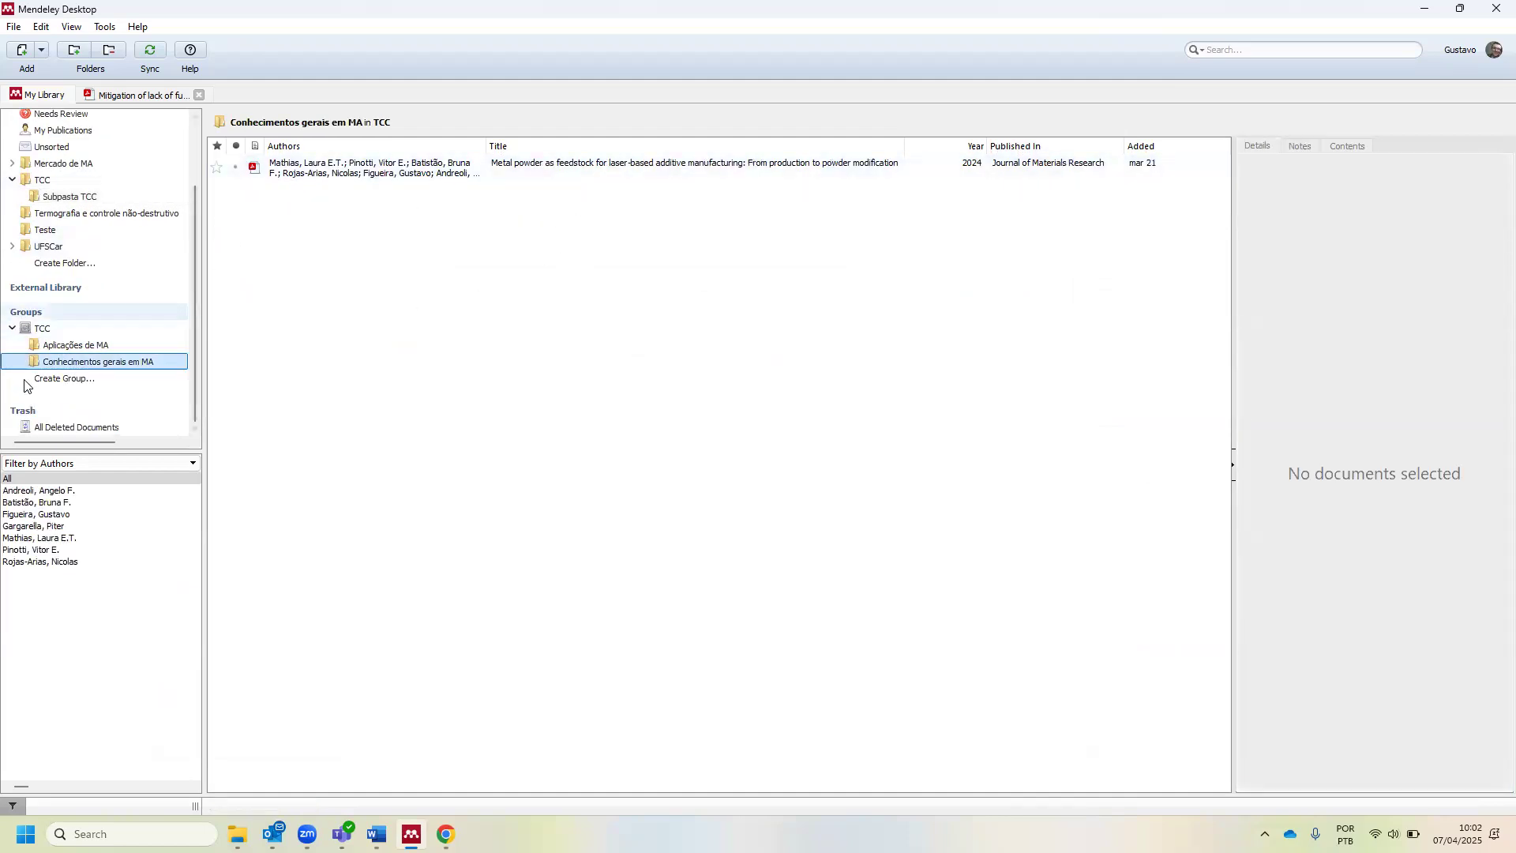
left_click(426, 176)
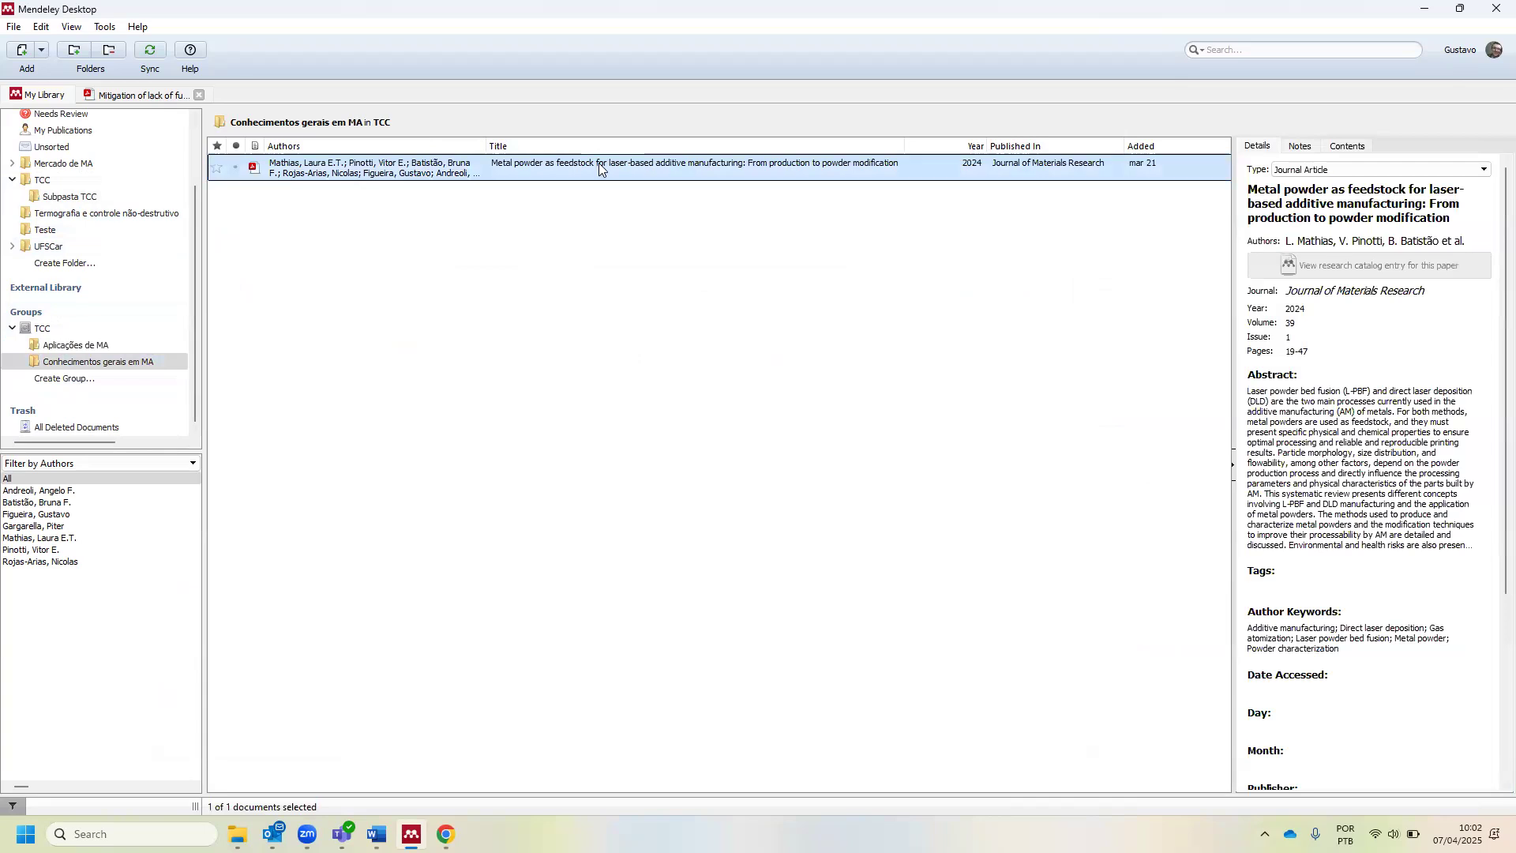
left_click(1301, 148)
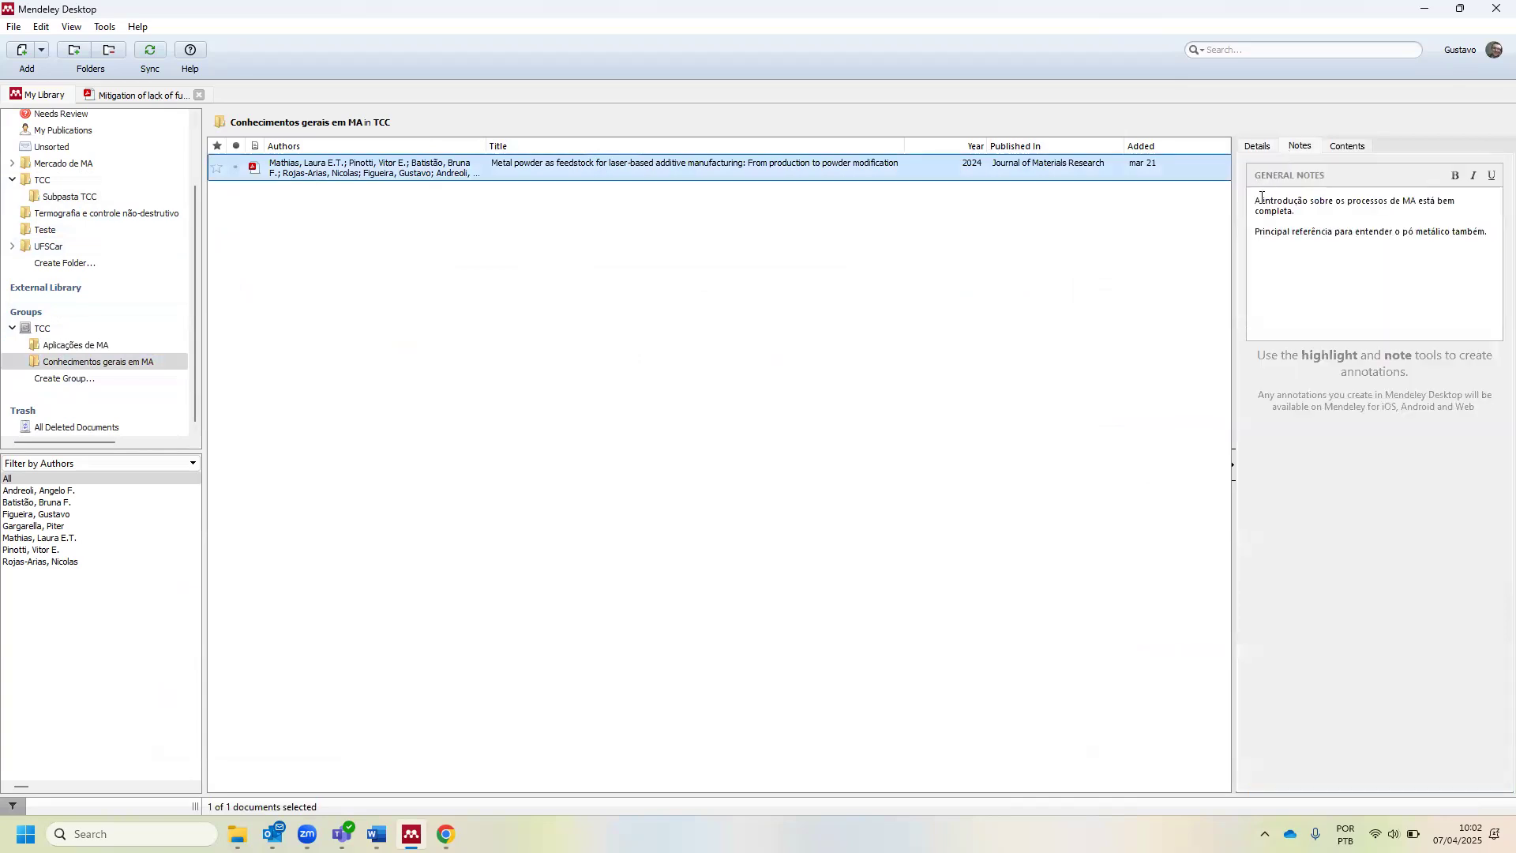
left_click_drag(1259, 199, 1495, 247)
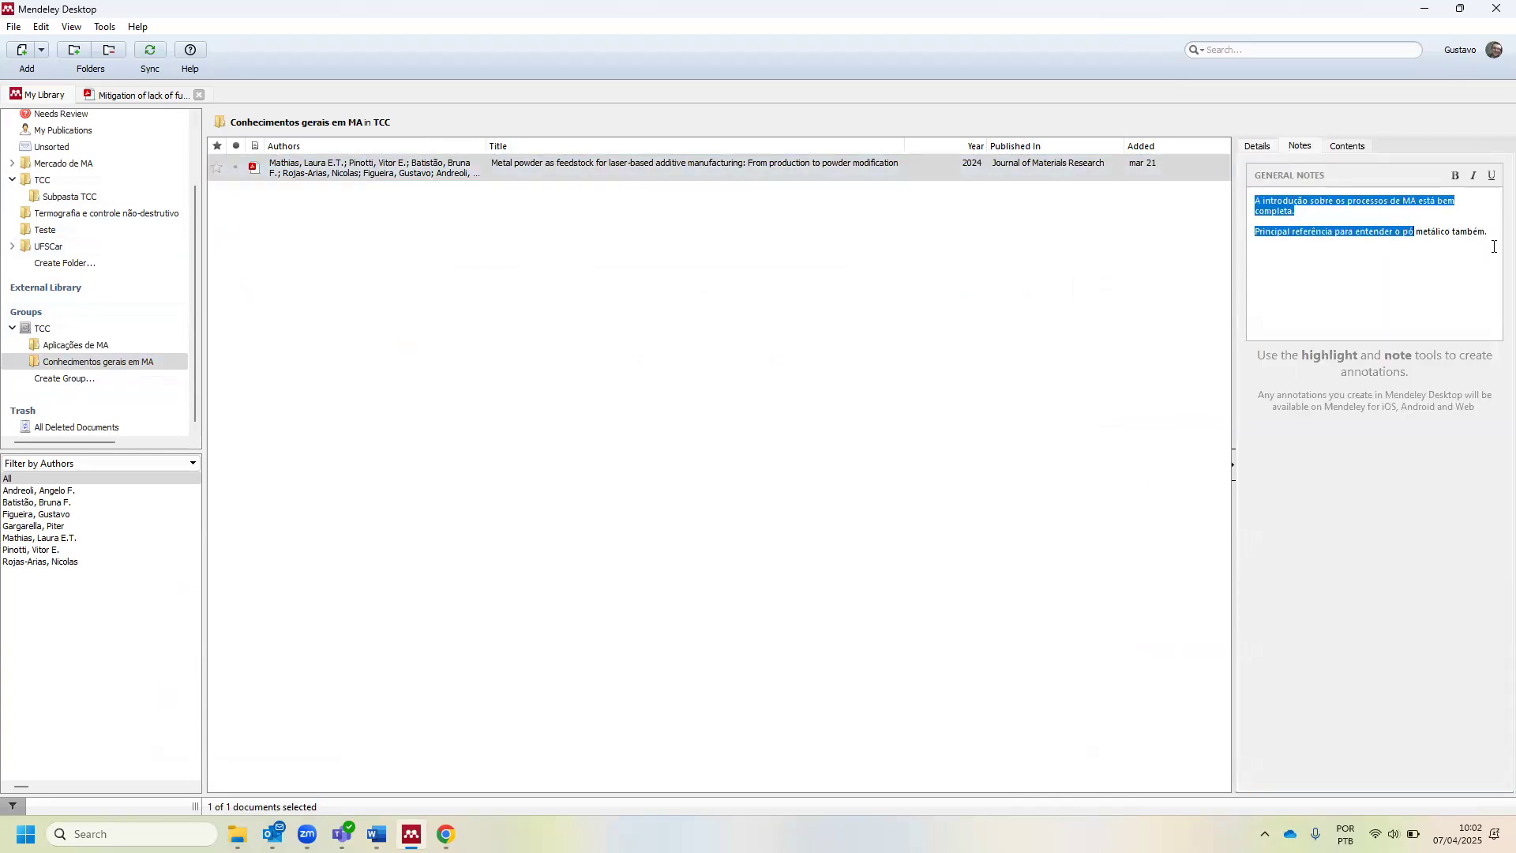
left_click(1492, 237)
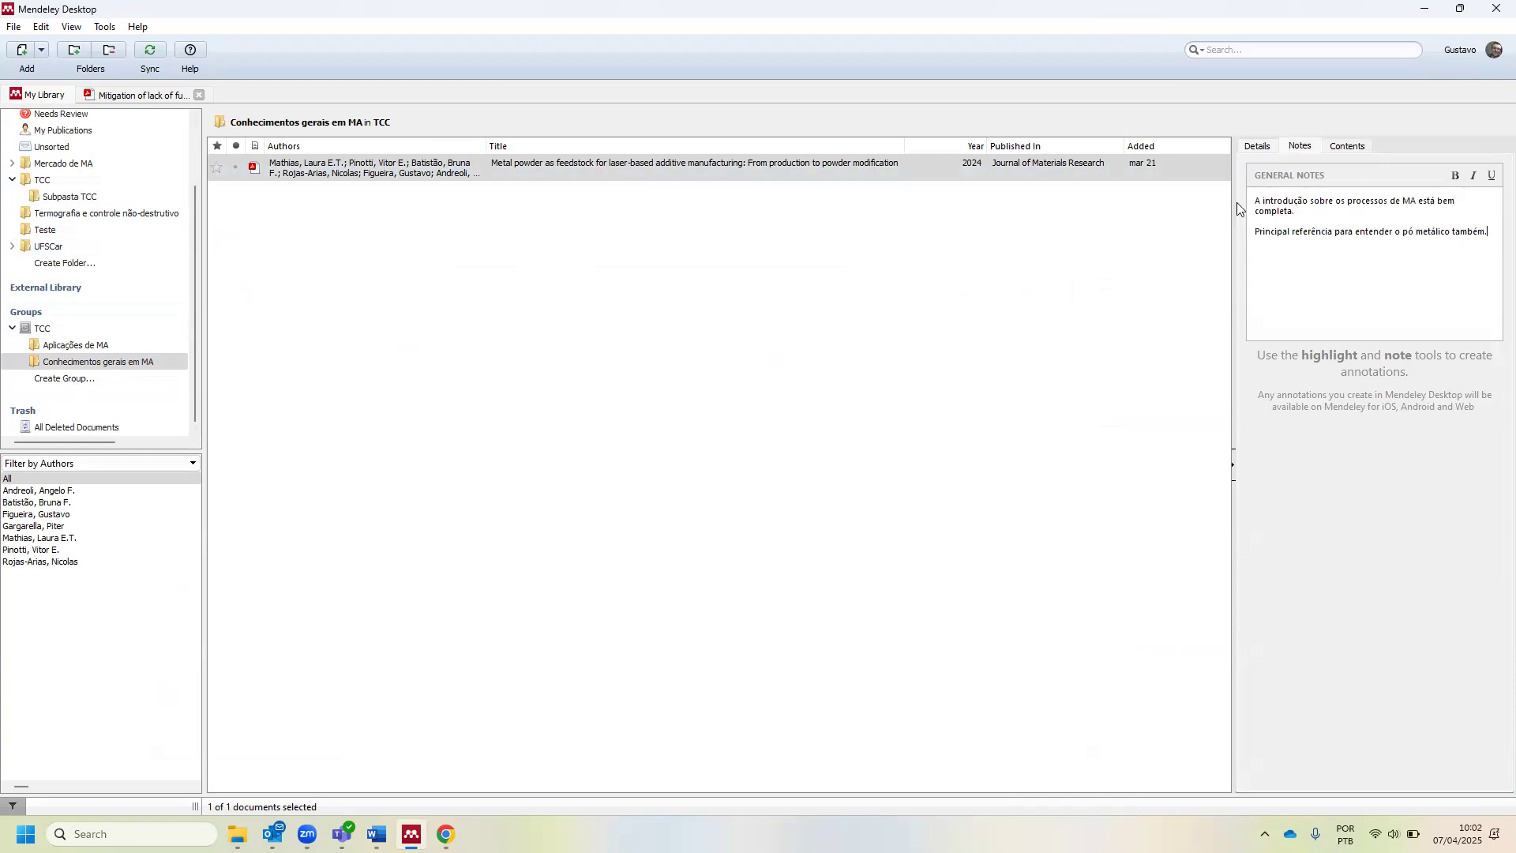
- Open the PDF of the metal powder feedstock article and skim its pages on powder characterization, production and atomization
left_click(828, 176)
double_click(831, 177)
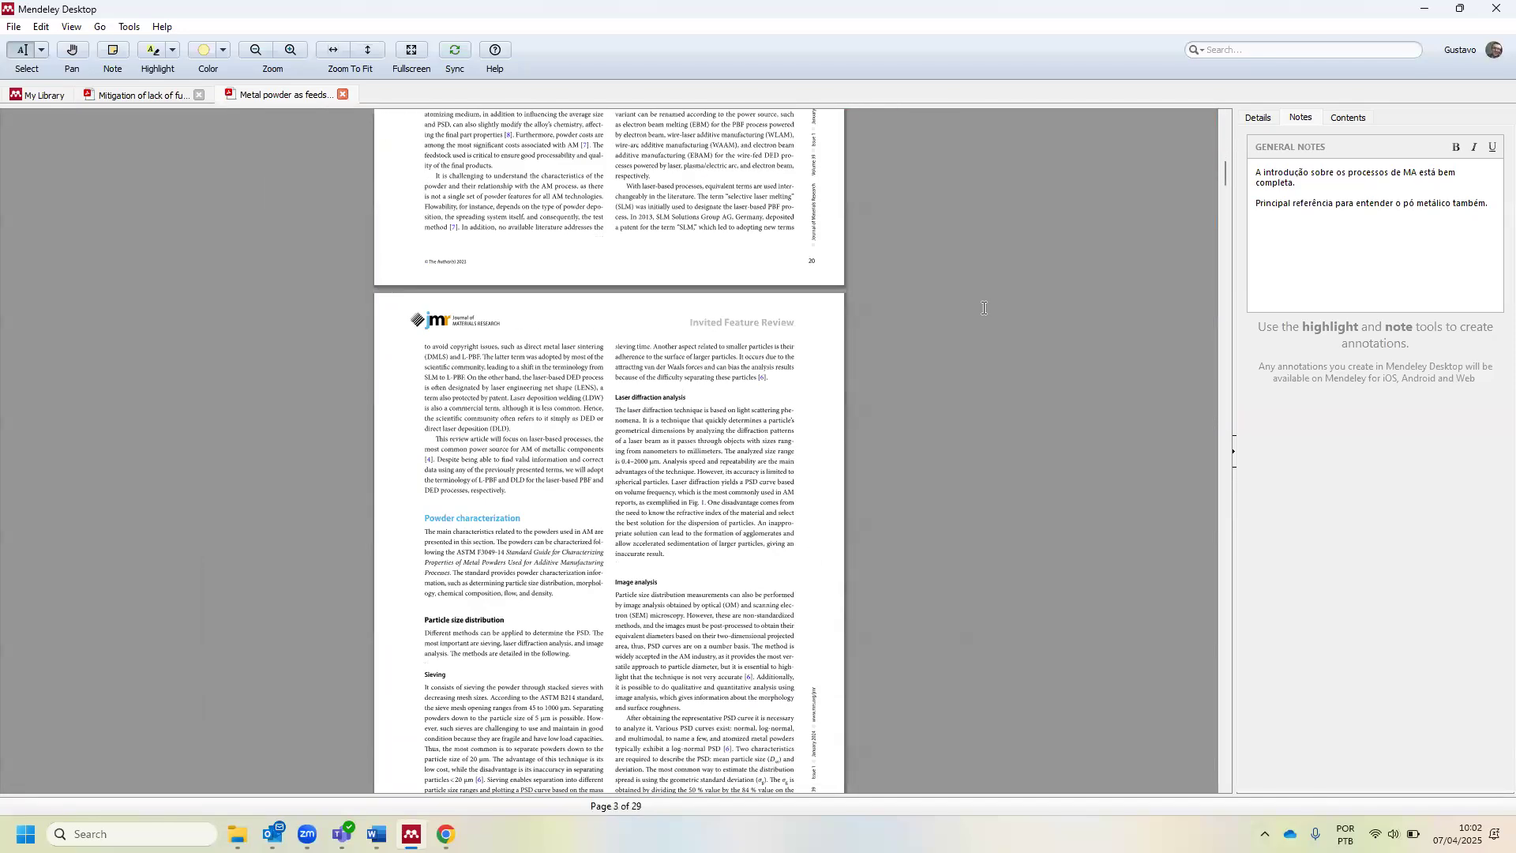
scroll(989, 313, "down", 15)
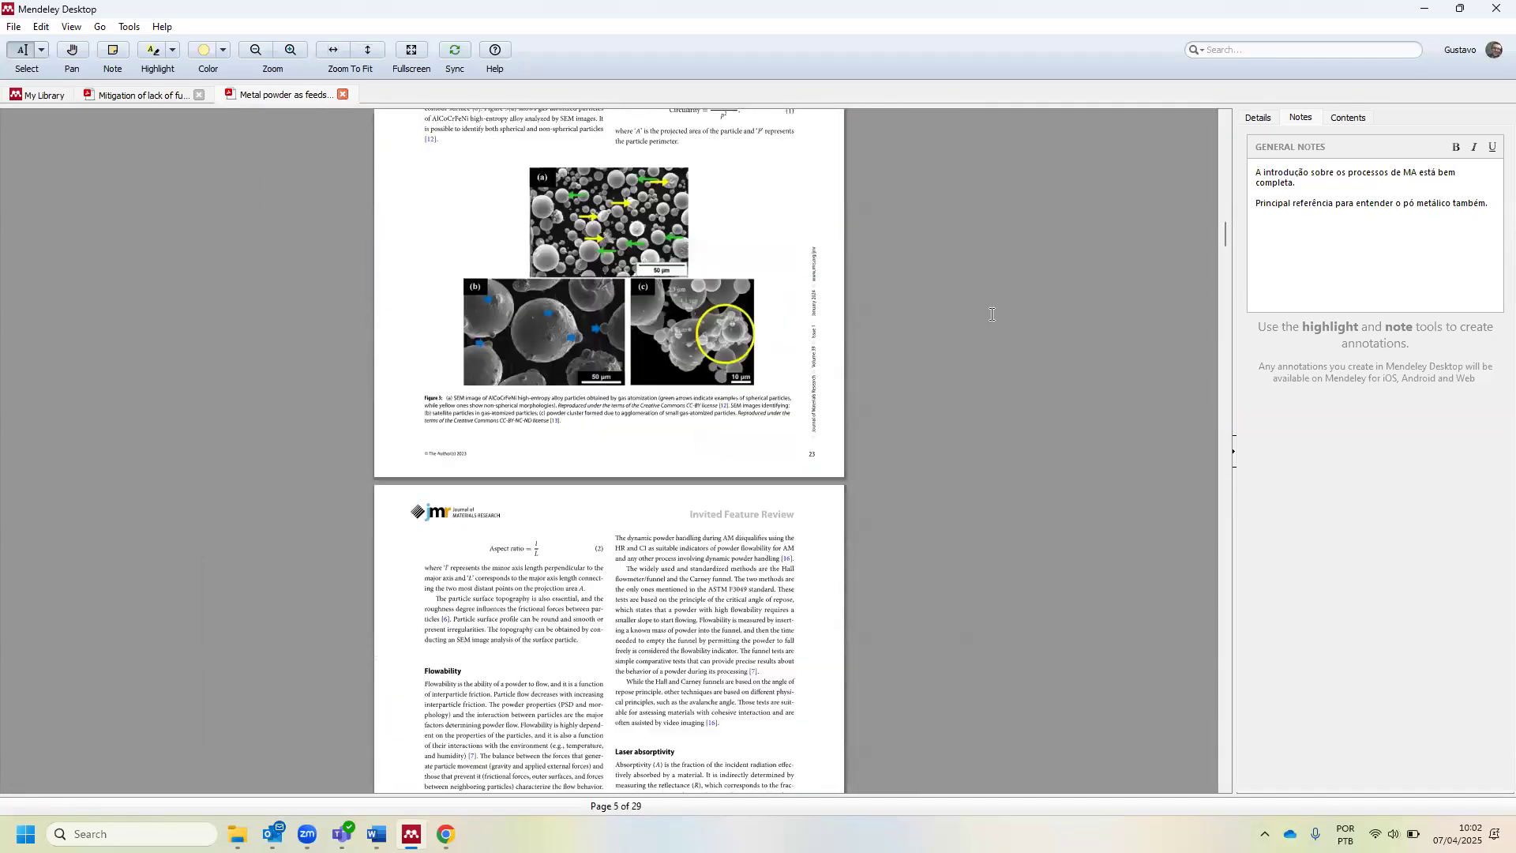
scroll(995, 318, "down", 15)
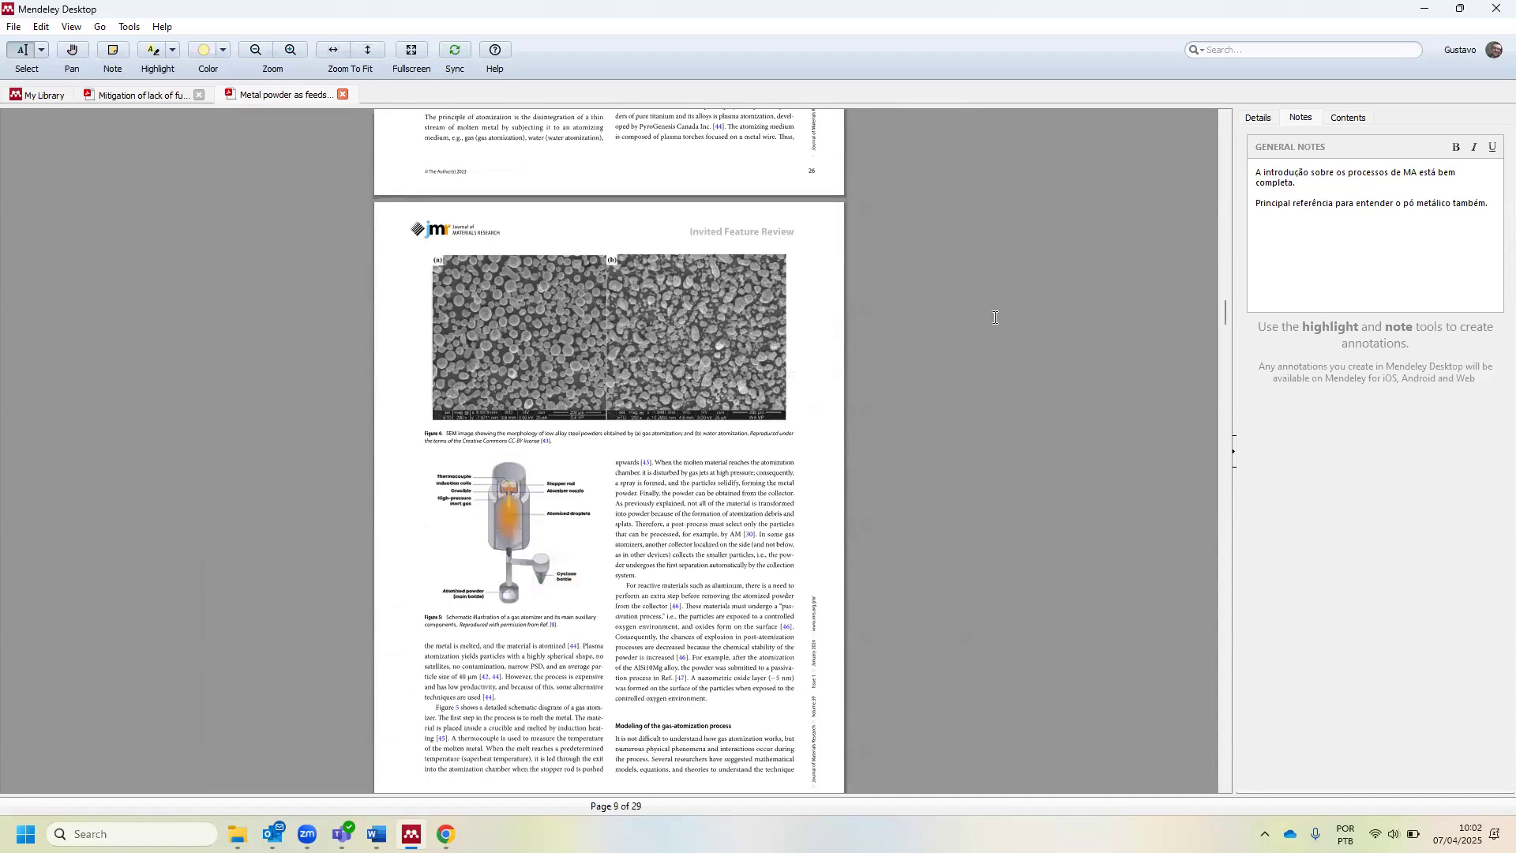
scroll(995, 318, "down", 7)
scroll(987, 355, "up", 7)
scroll(982, 385, "up", 1)
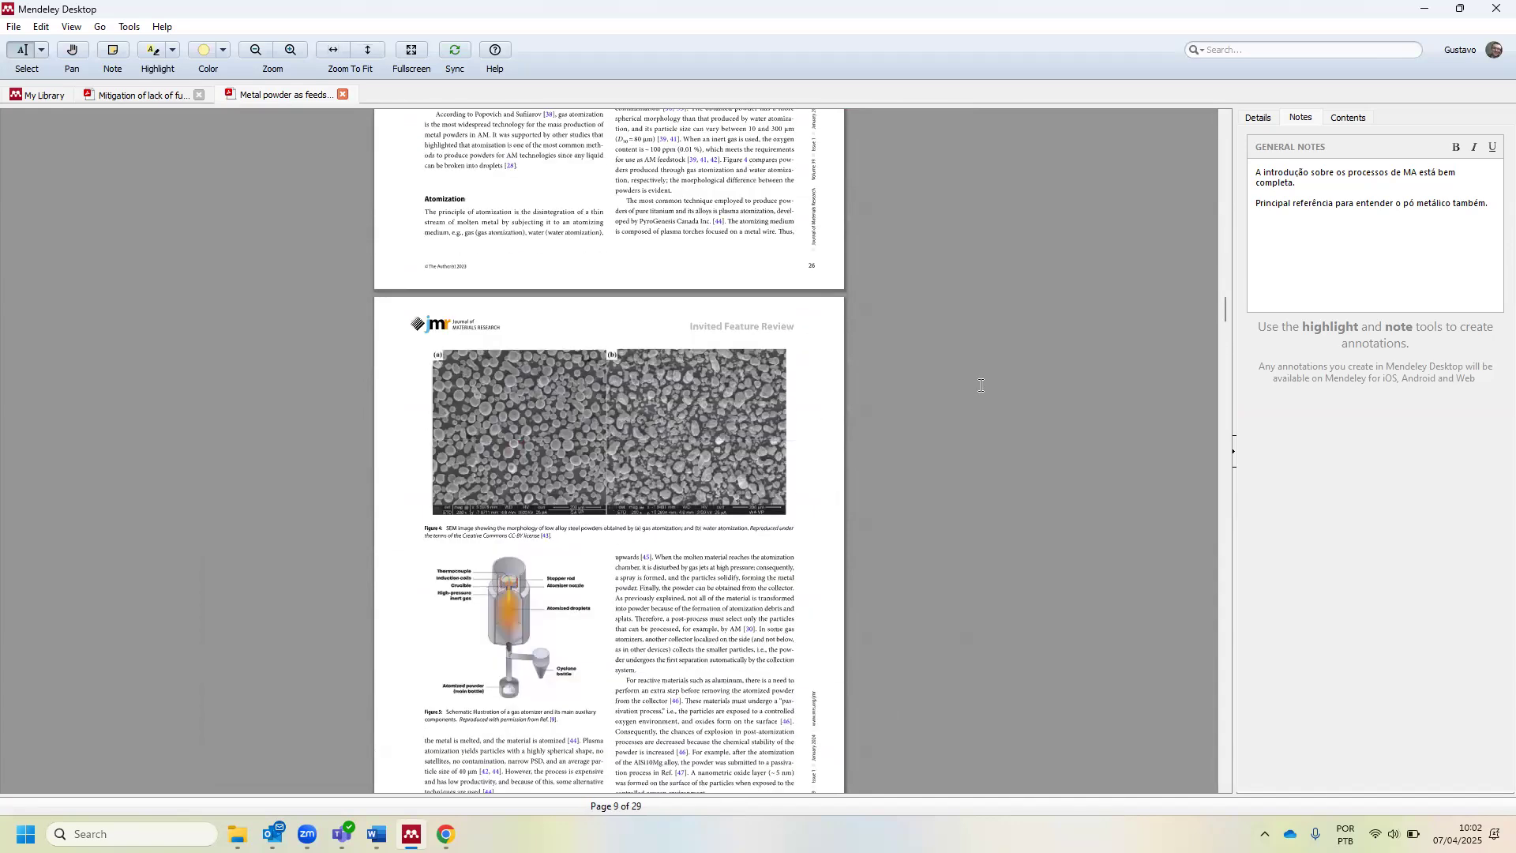
scroll(982, 384, "up", 4)
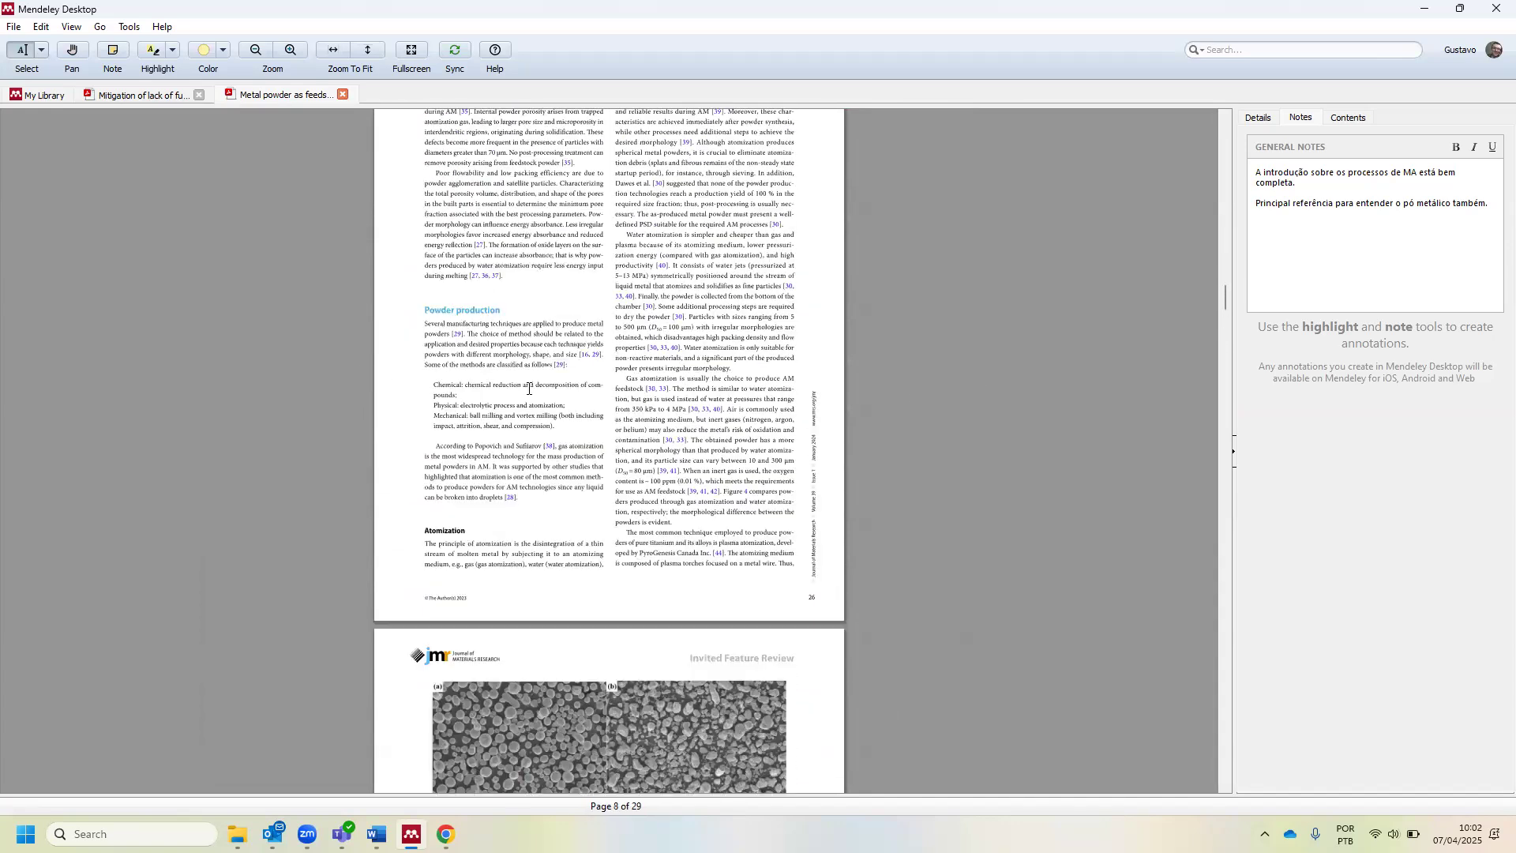
scroll(530, 389, "up", 14)
scroll(509, 412, "up", 12)
scroll(507, 412, "up", 20)
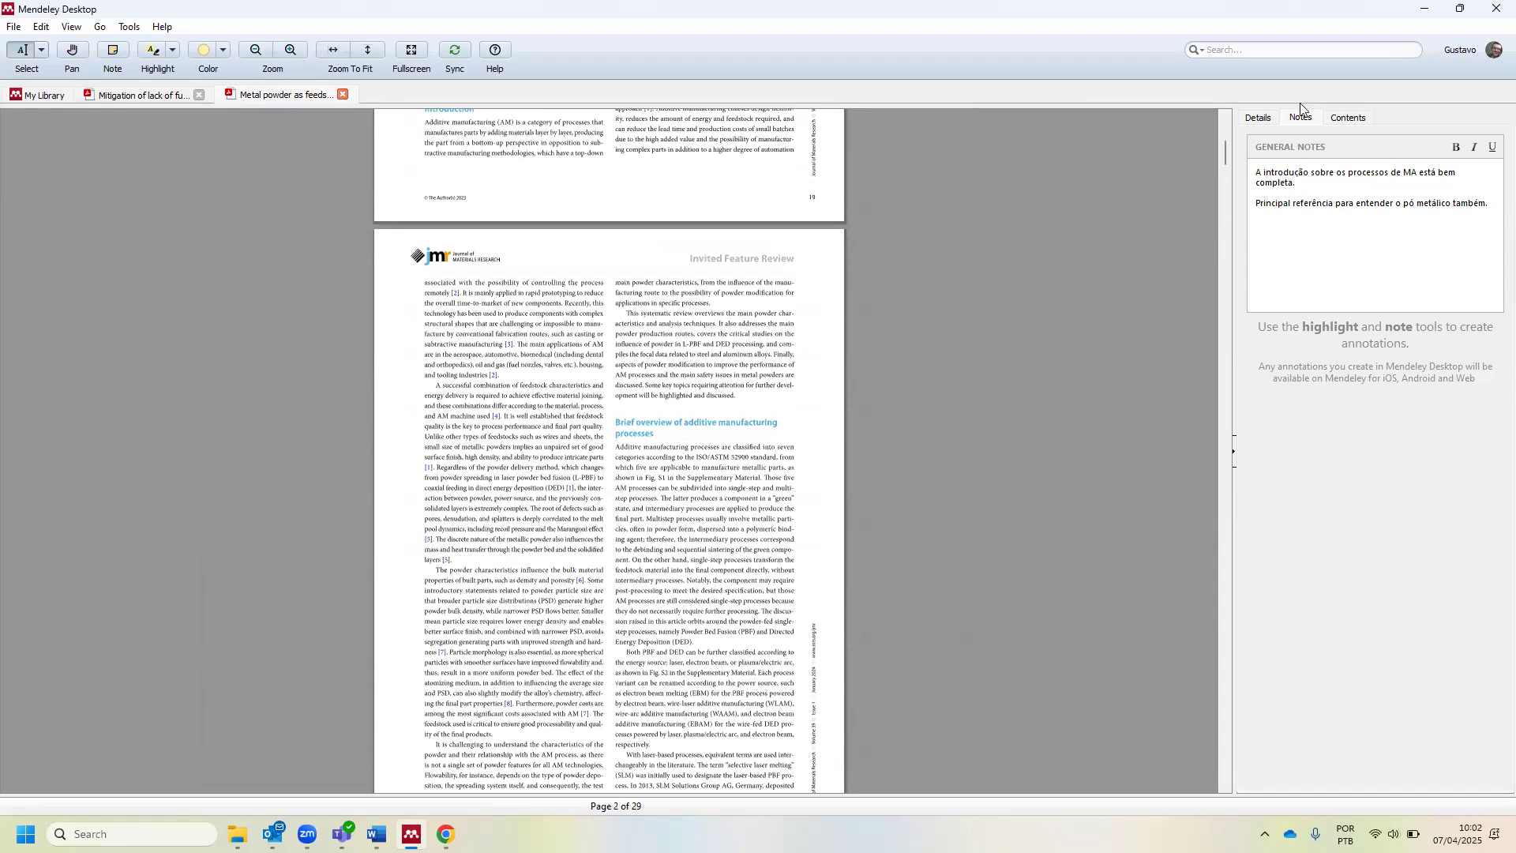
- Review the general notes beside the metal powder PDF and skim the pages from the process overview to the particle size distribution figures
left_click_drag(1263, 172, 1255, 204)
left_click(1486, 213)
left_click(1317, 180)
left_click_drag(1399, 202, 1490, 207)
left_click(1468, 211)
scroll(600, 410, "down", 5)
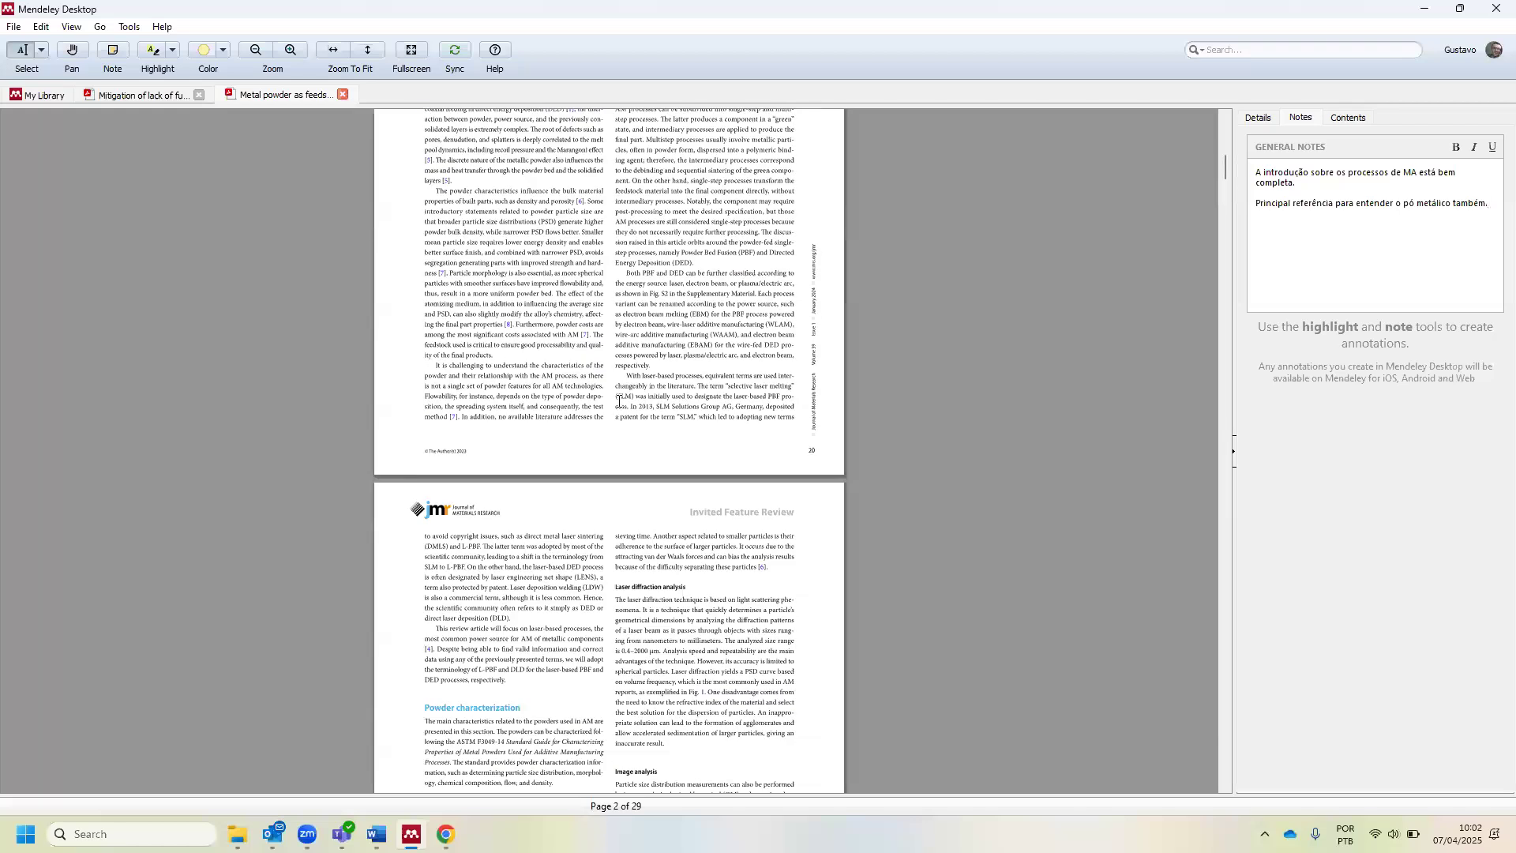
scroll(602, 416, "down", 10)
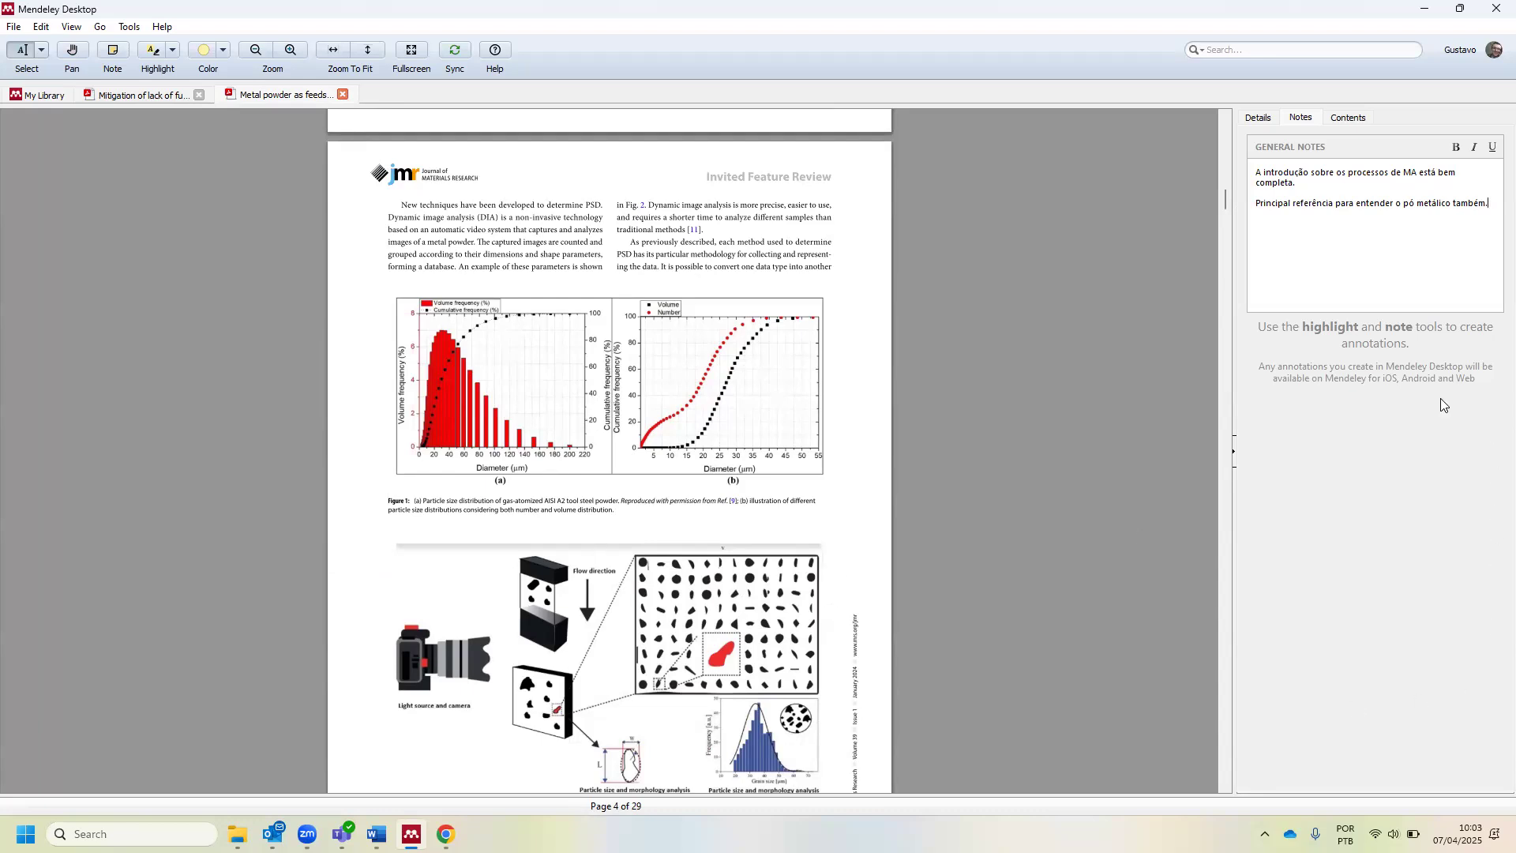
- Skim the first pages of the metal powder PDF again, from the introduction to the overview of additive manufacturing processes
scroll(722, 404, "up", 20)
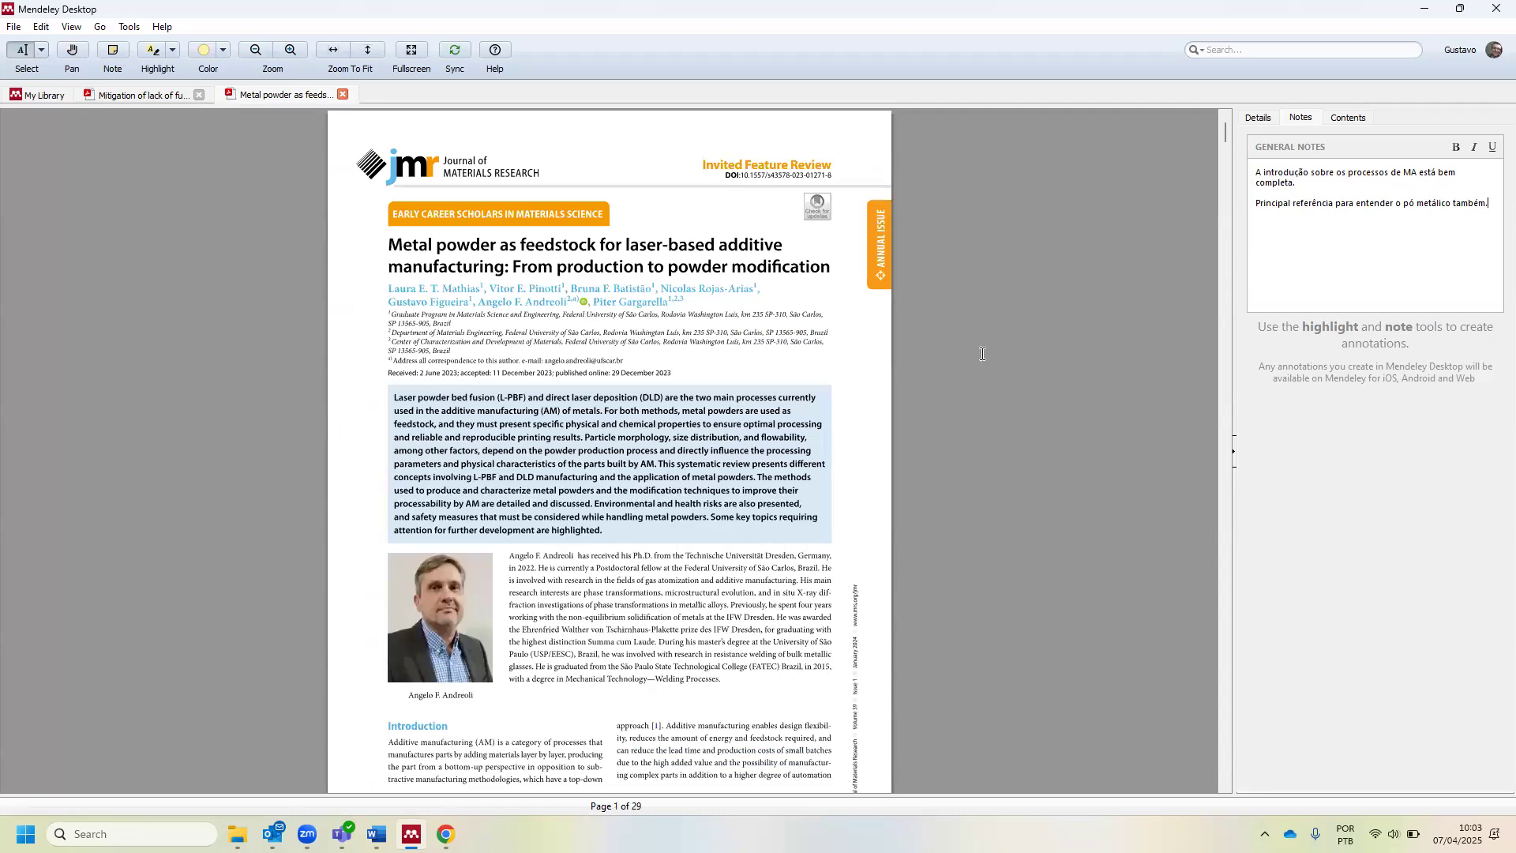
scroll(749, 437, "down", 8)
scroll(454, 187, "down", 8)
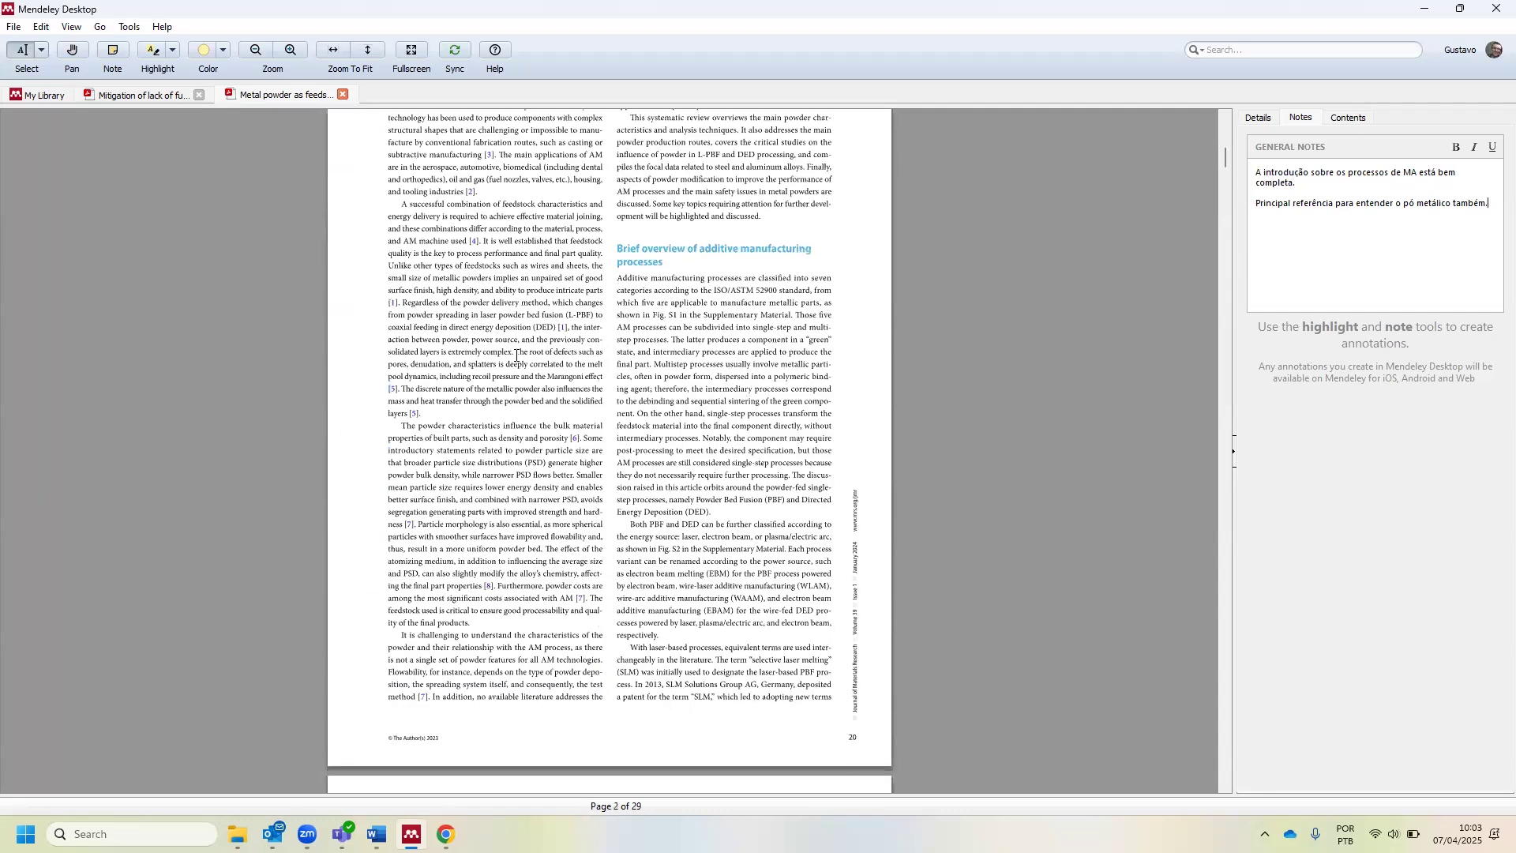
scroll(1052, 345, "up", 4)
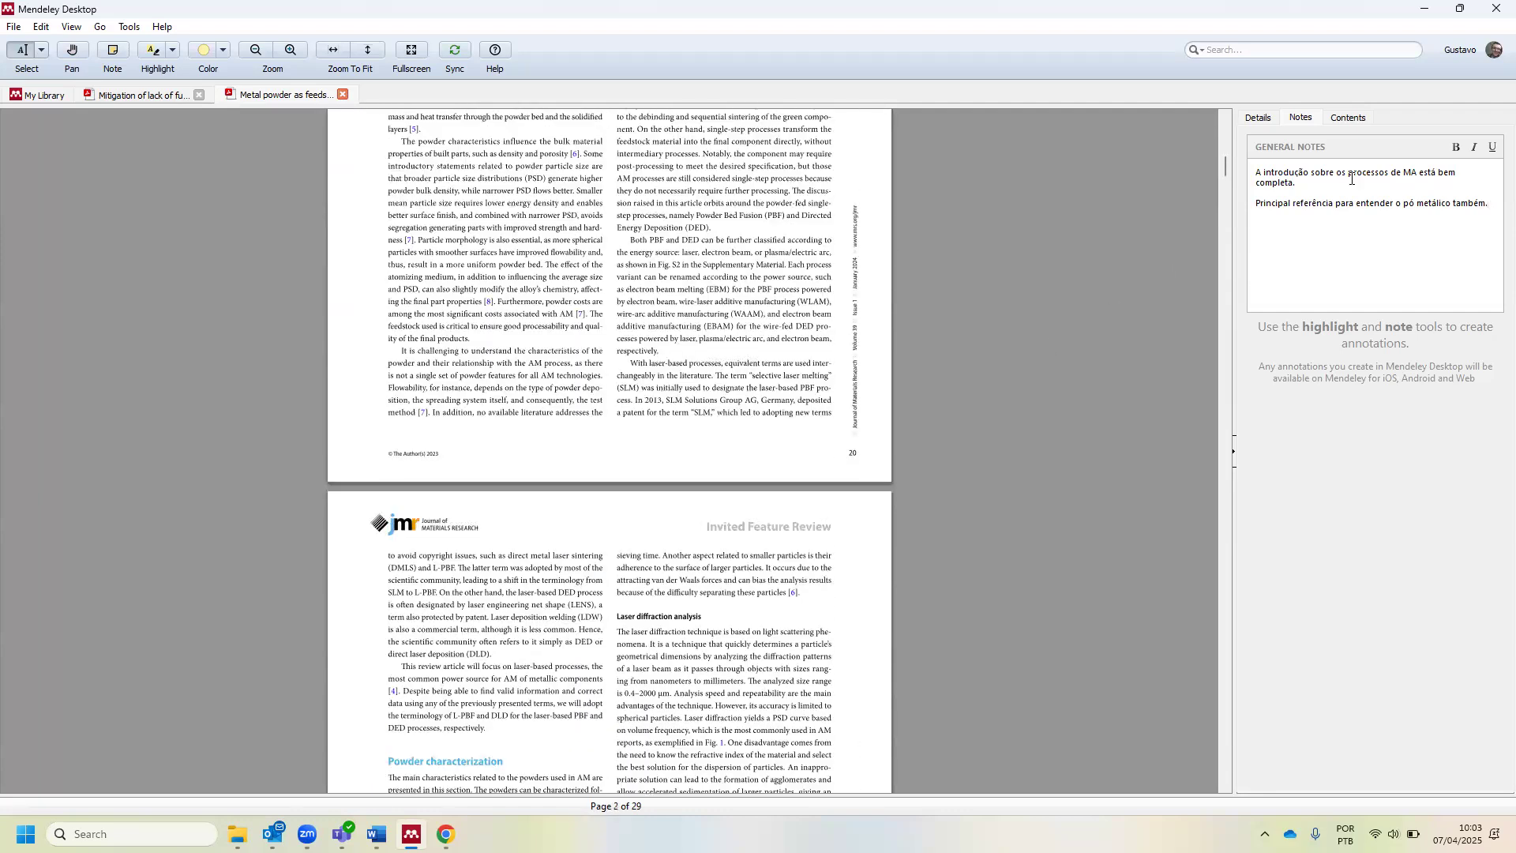
scroll(651, 425, "up", 3)
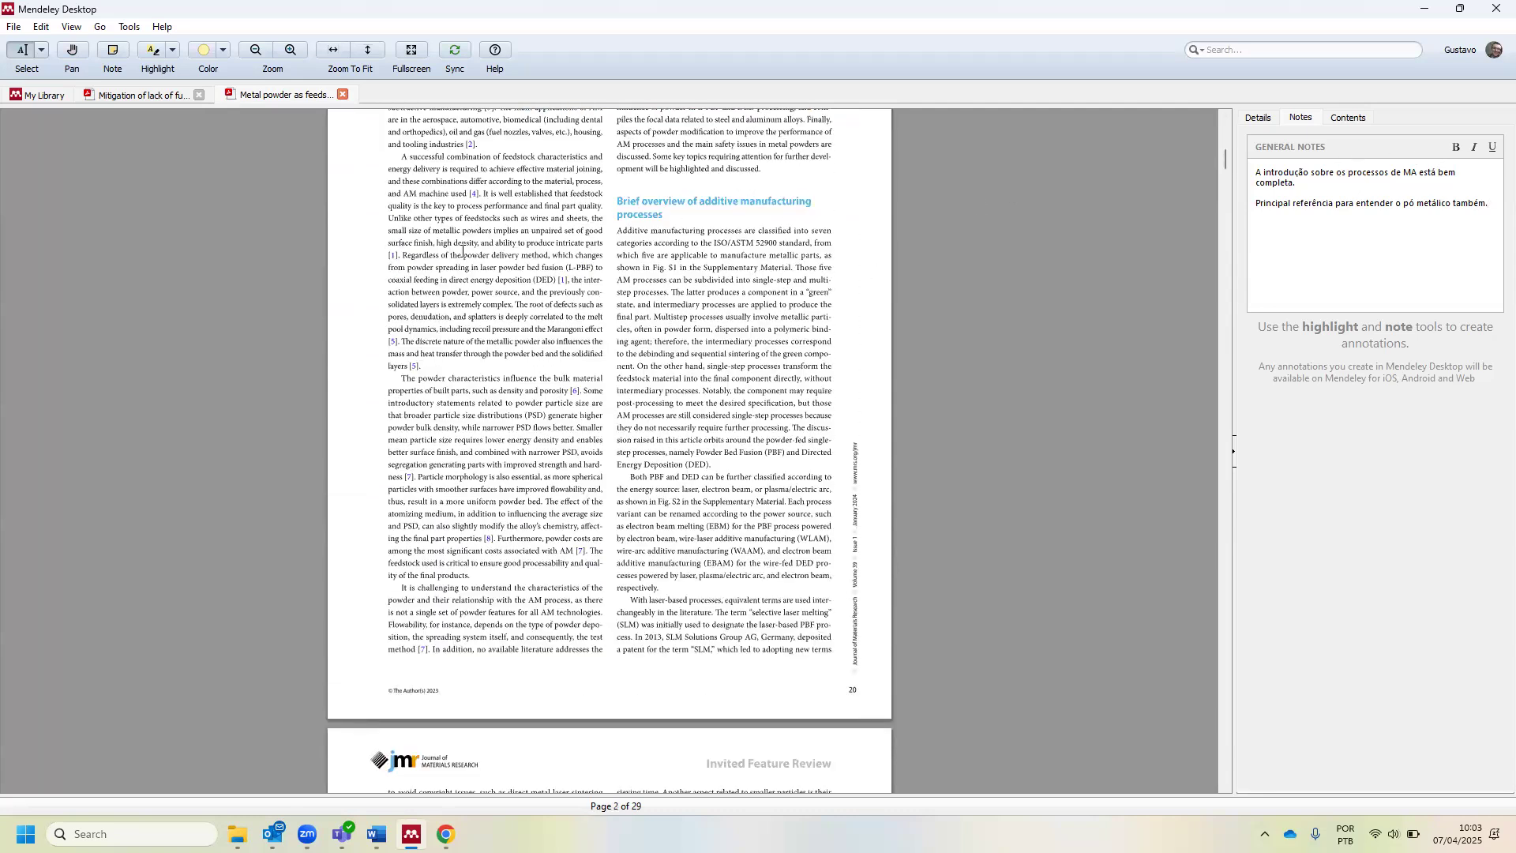
scroll(782, 310, "up", 3)
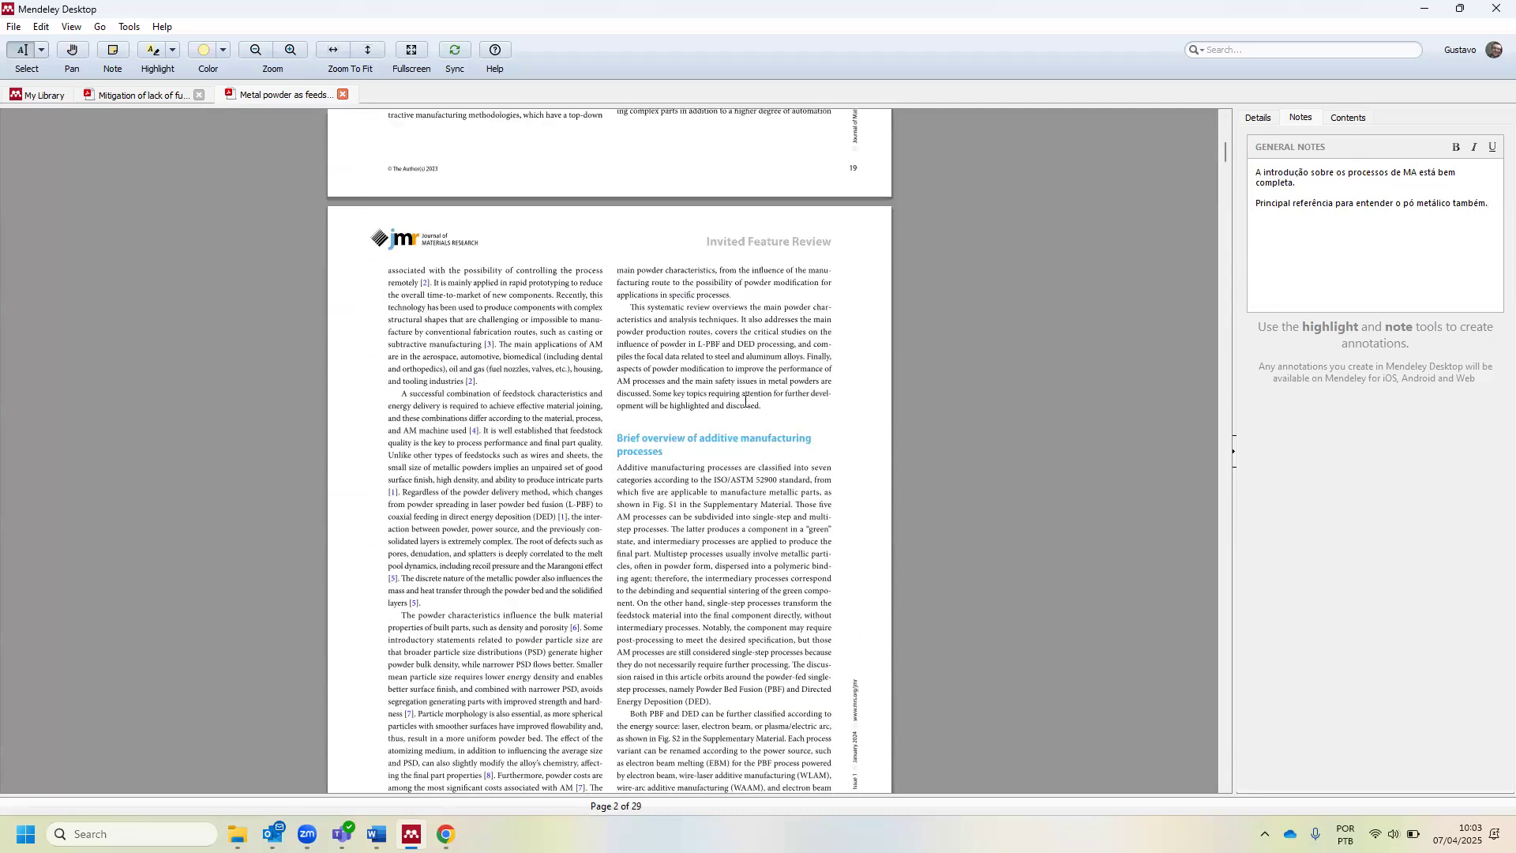
scroll(889, 423, "up", 8)
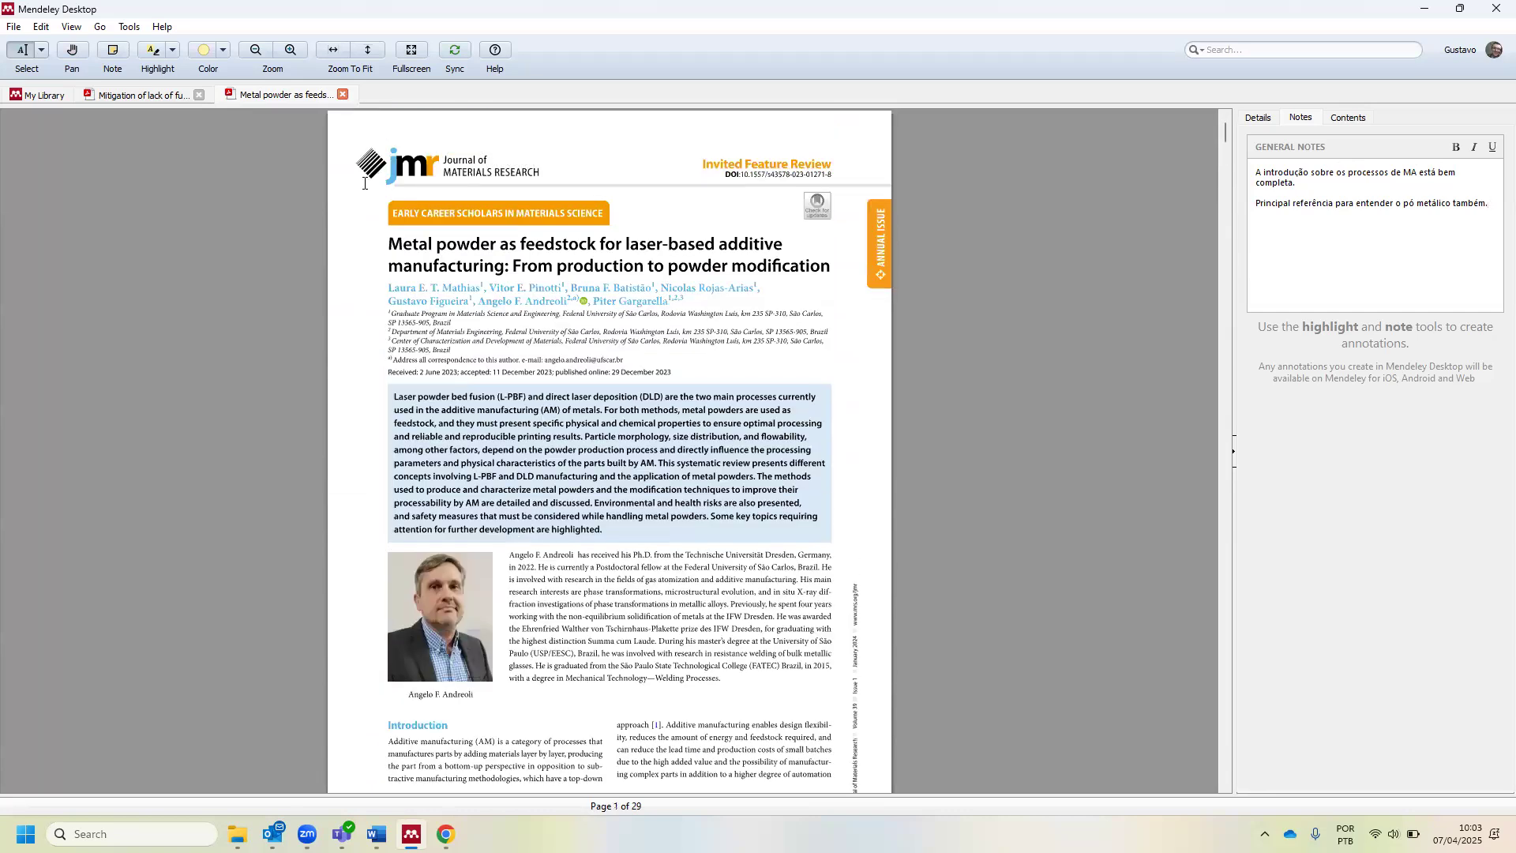
- Return to the library and browse the list of all documents
left_click(41, 97)
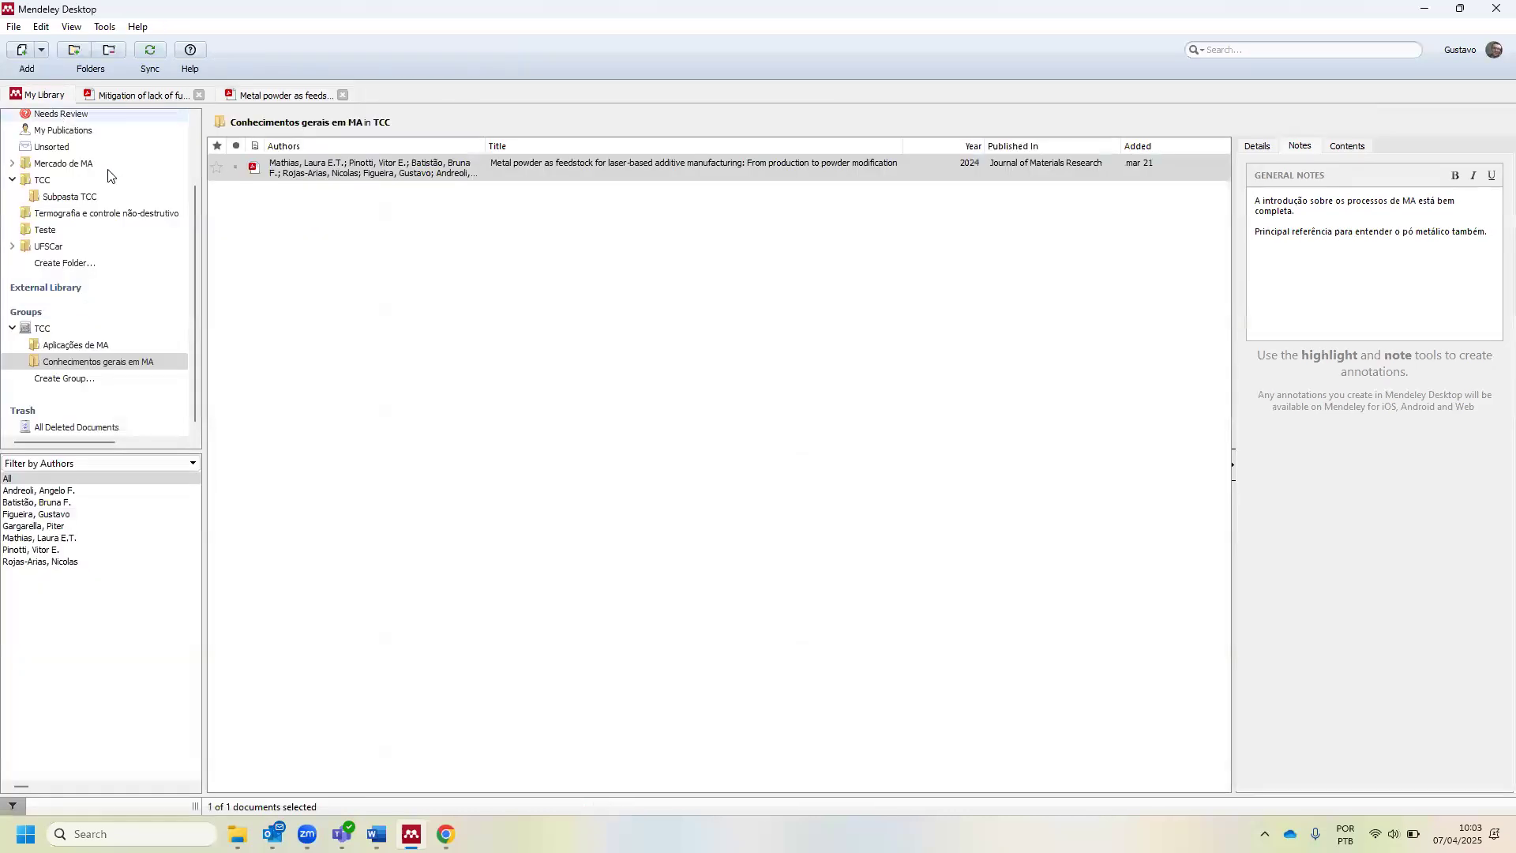
left_click(57, 138)
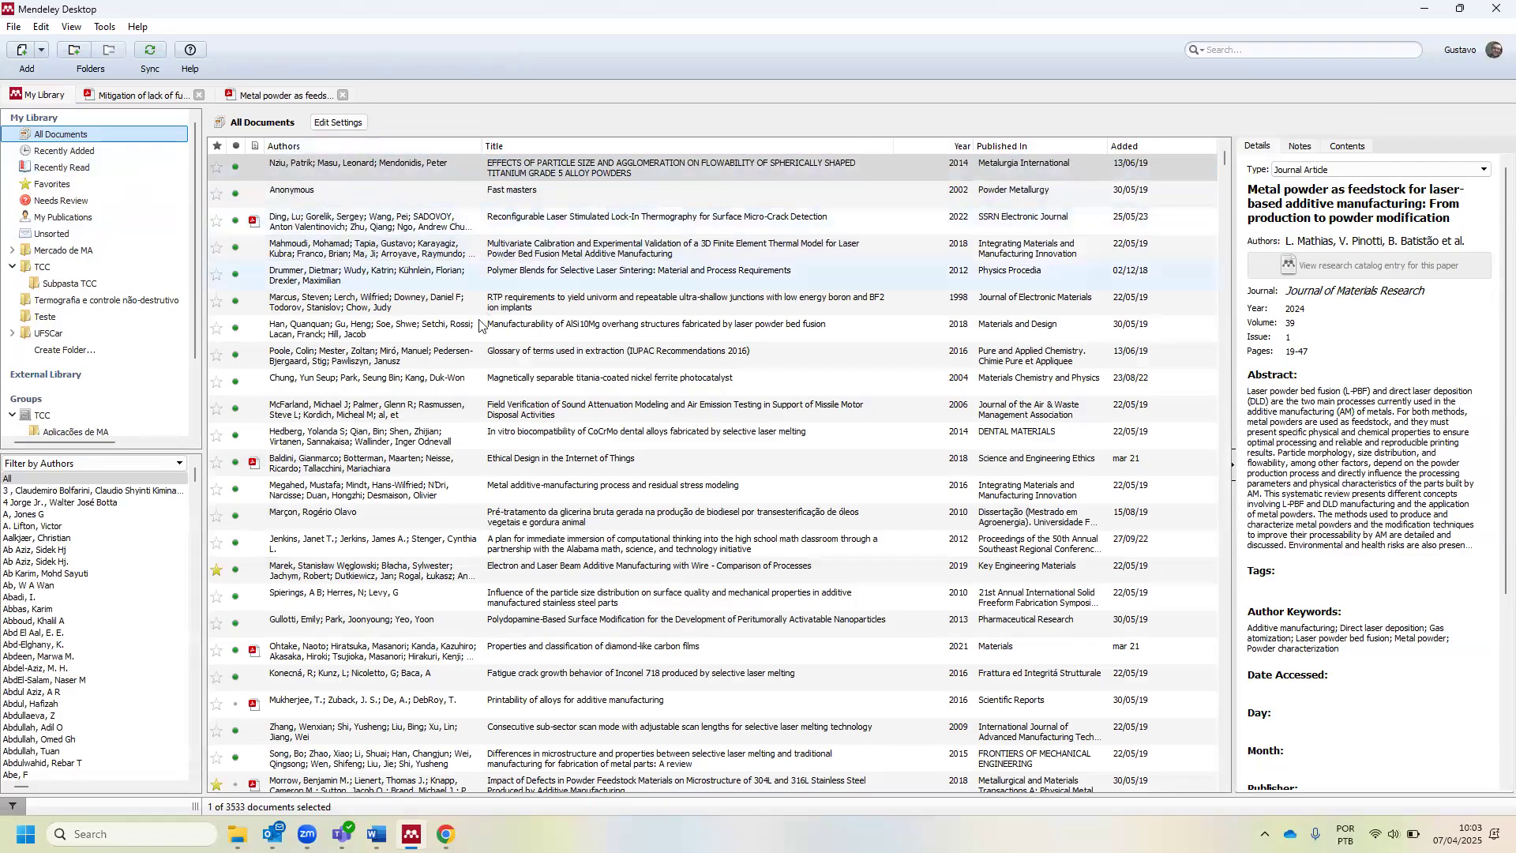
scroll(551, 485, "down", 5)
scroll(552, 485, "down", 15)
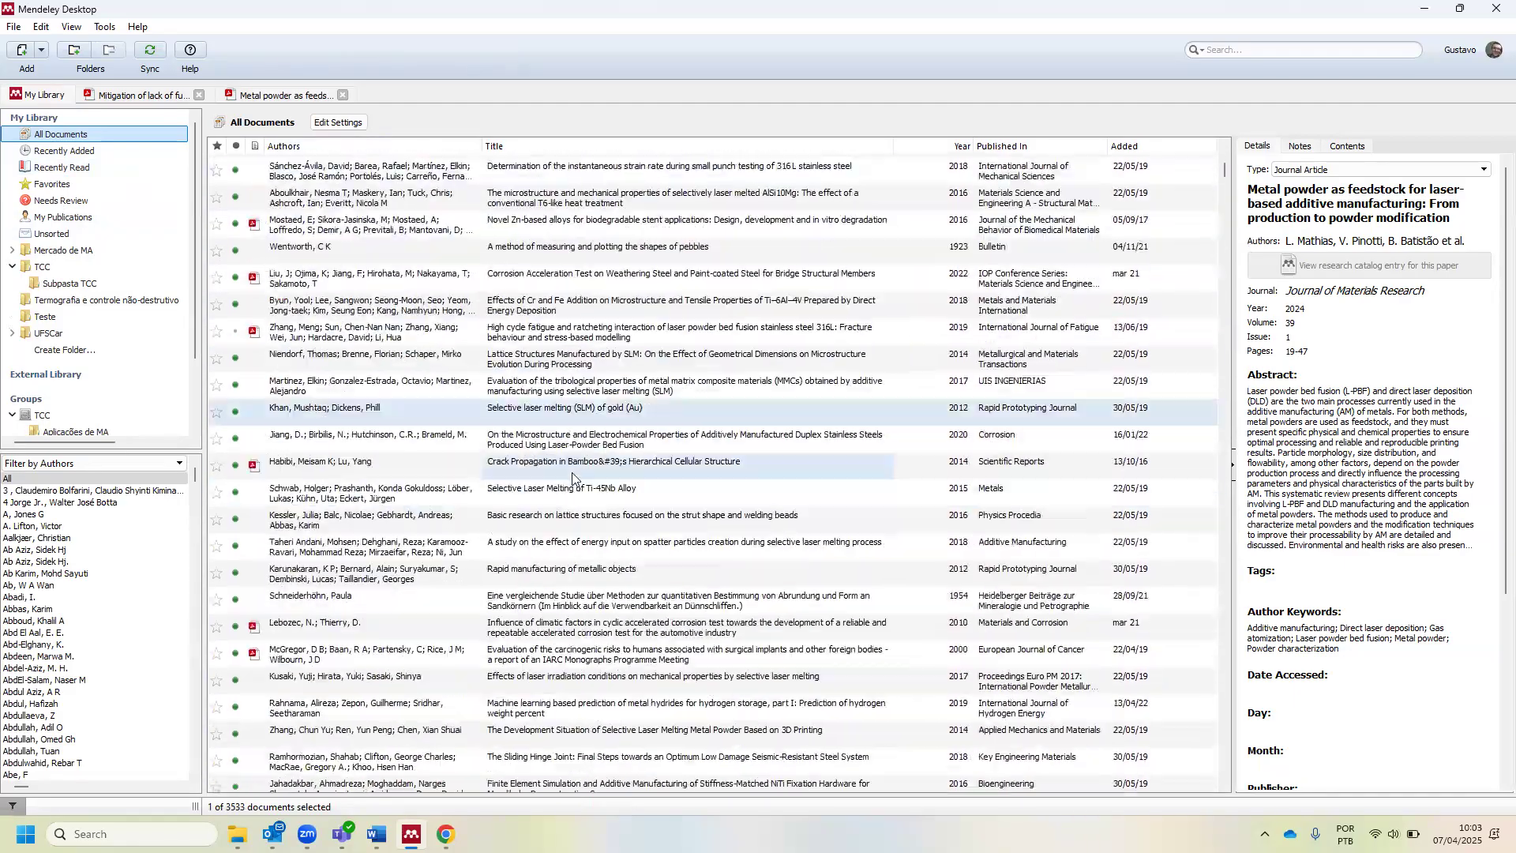
scroll(584, 483, "up", 20)
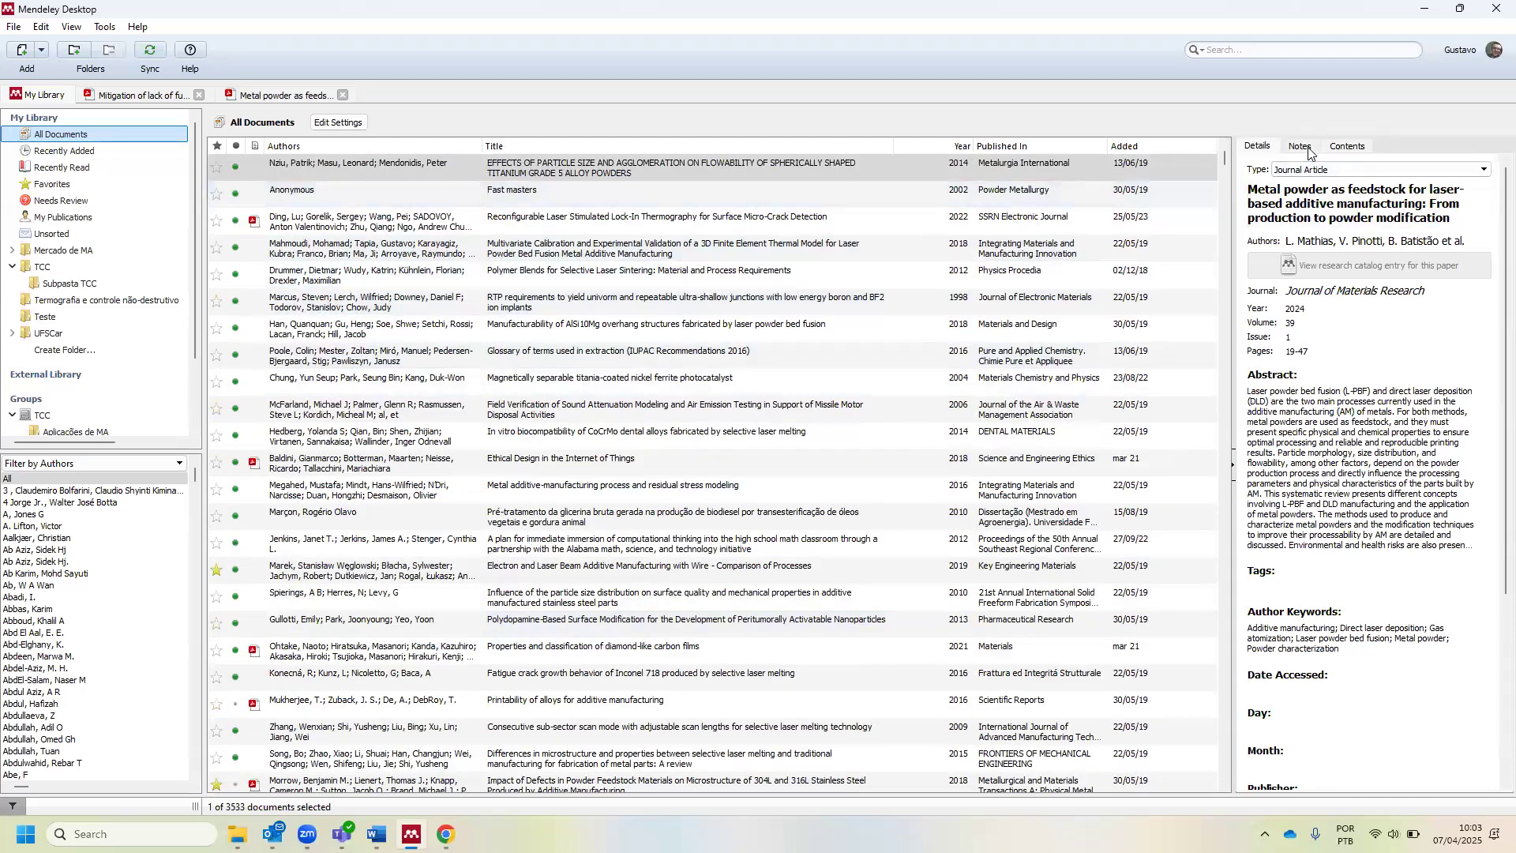
- Look through the notes of the library's articles one by one, down to the starred article on defects in powder feedstock materials
left_click(1310, 153)
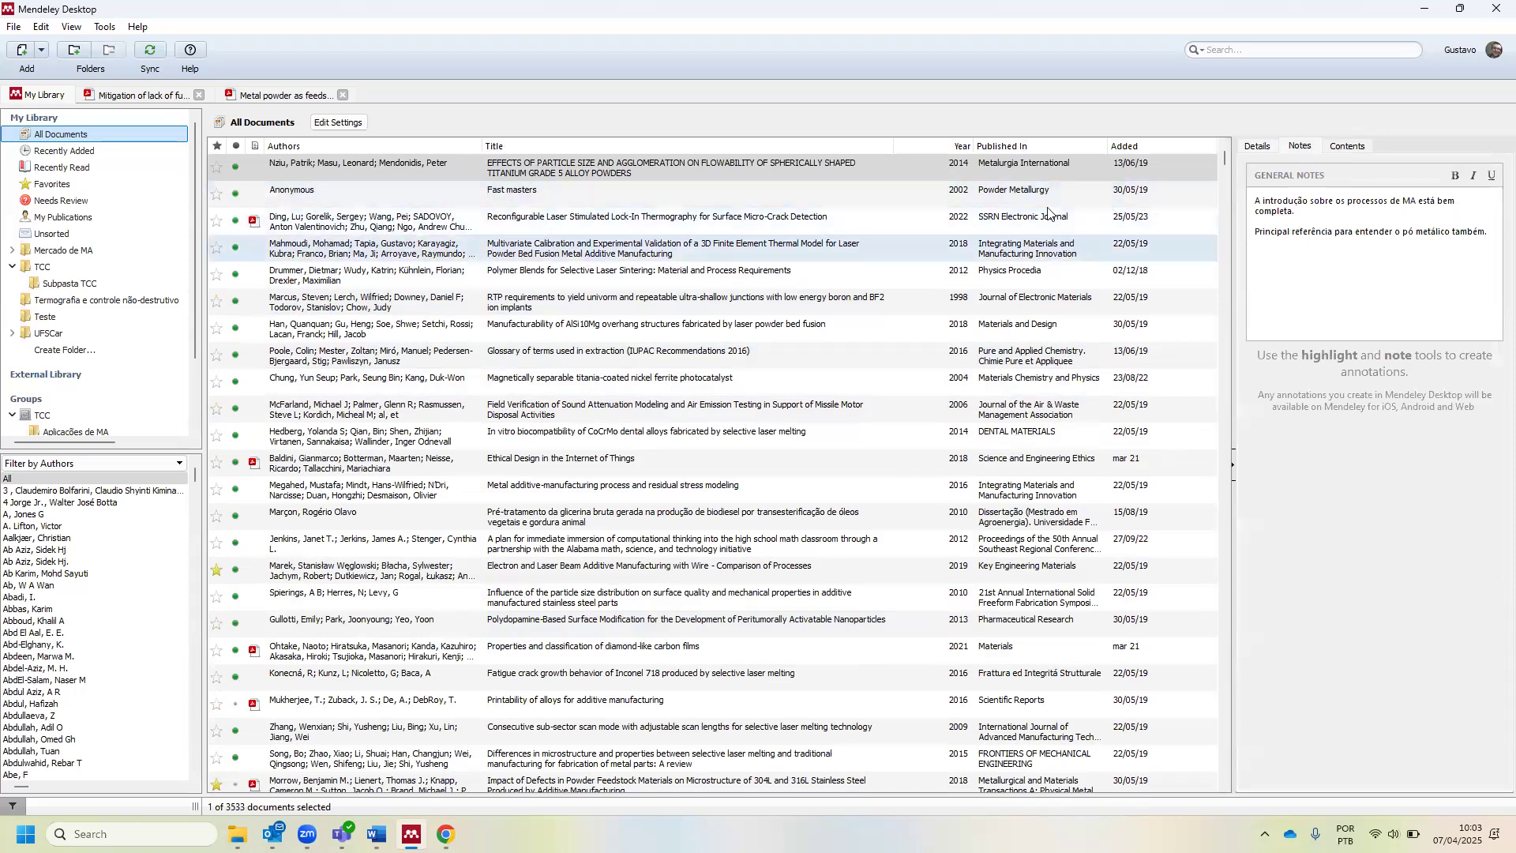
left_click(1068, 244)
left_click(1020, 173)
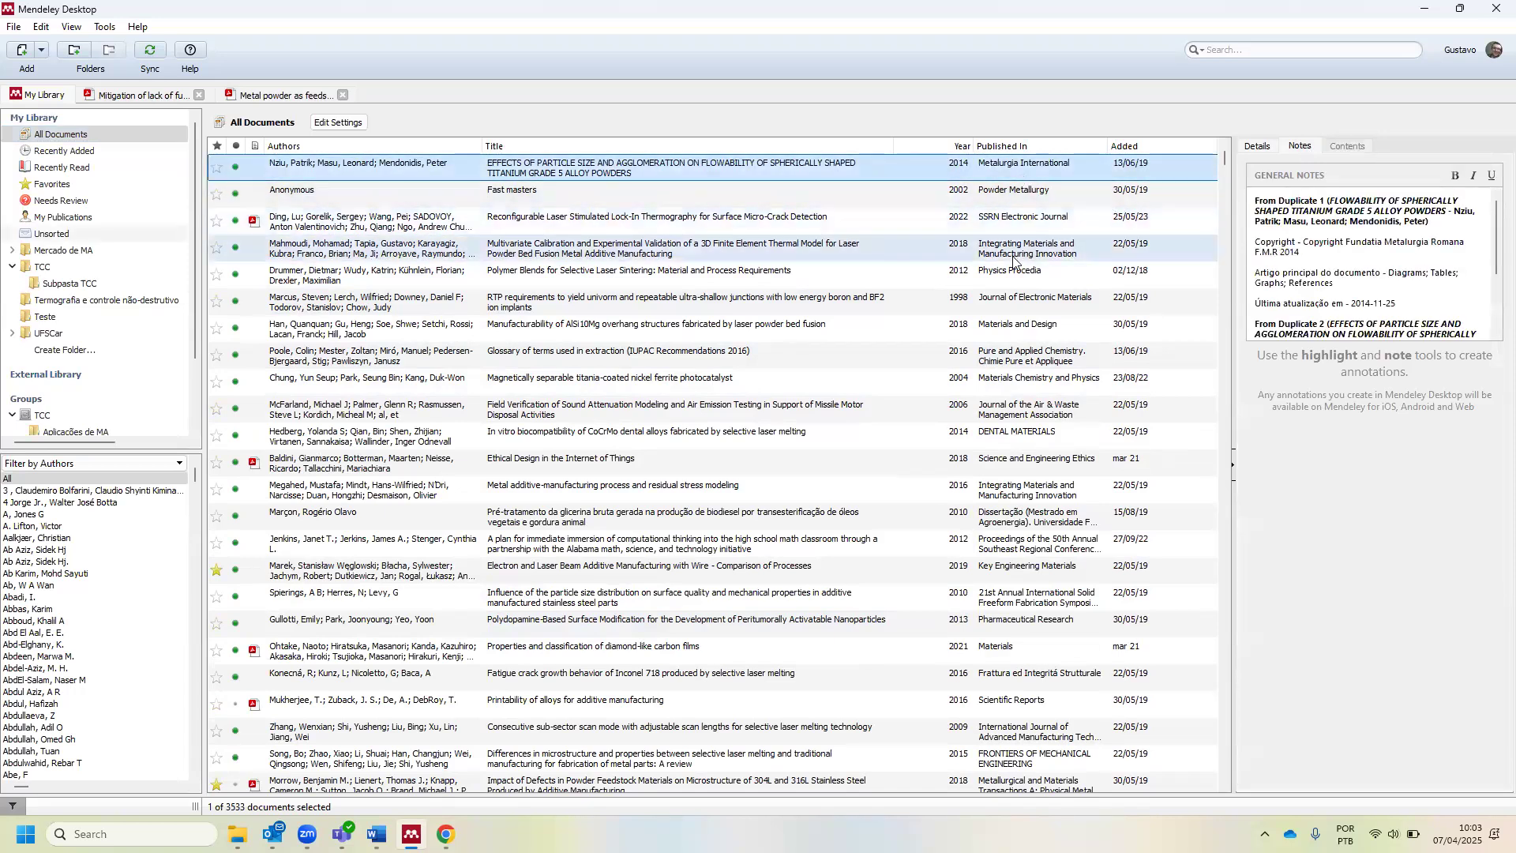
key("Down")
key("Down")
key("Down")
key("Down")
key("Down")
key("Down")
key("Down")
key("Down")
key("Down")
key("Down")
key("Down")
key("Down")
key("Down")
key("Down")
key("Down")
key("Down")
key("Down")
key("Up")
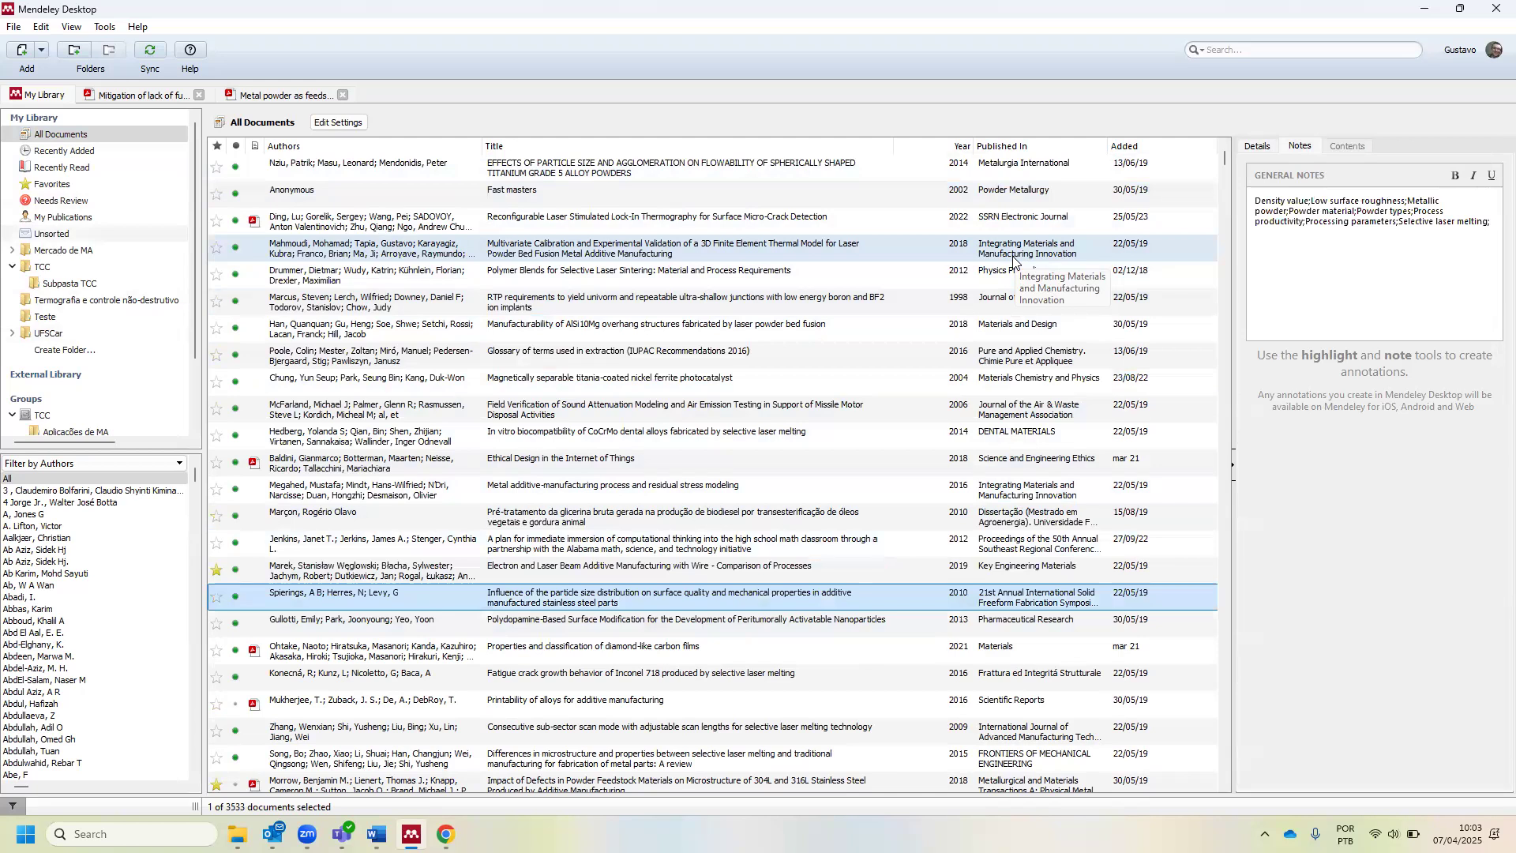
key("Down")
key("Down")
key("Down")
key("Down")
key("Down")
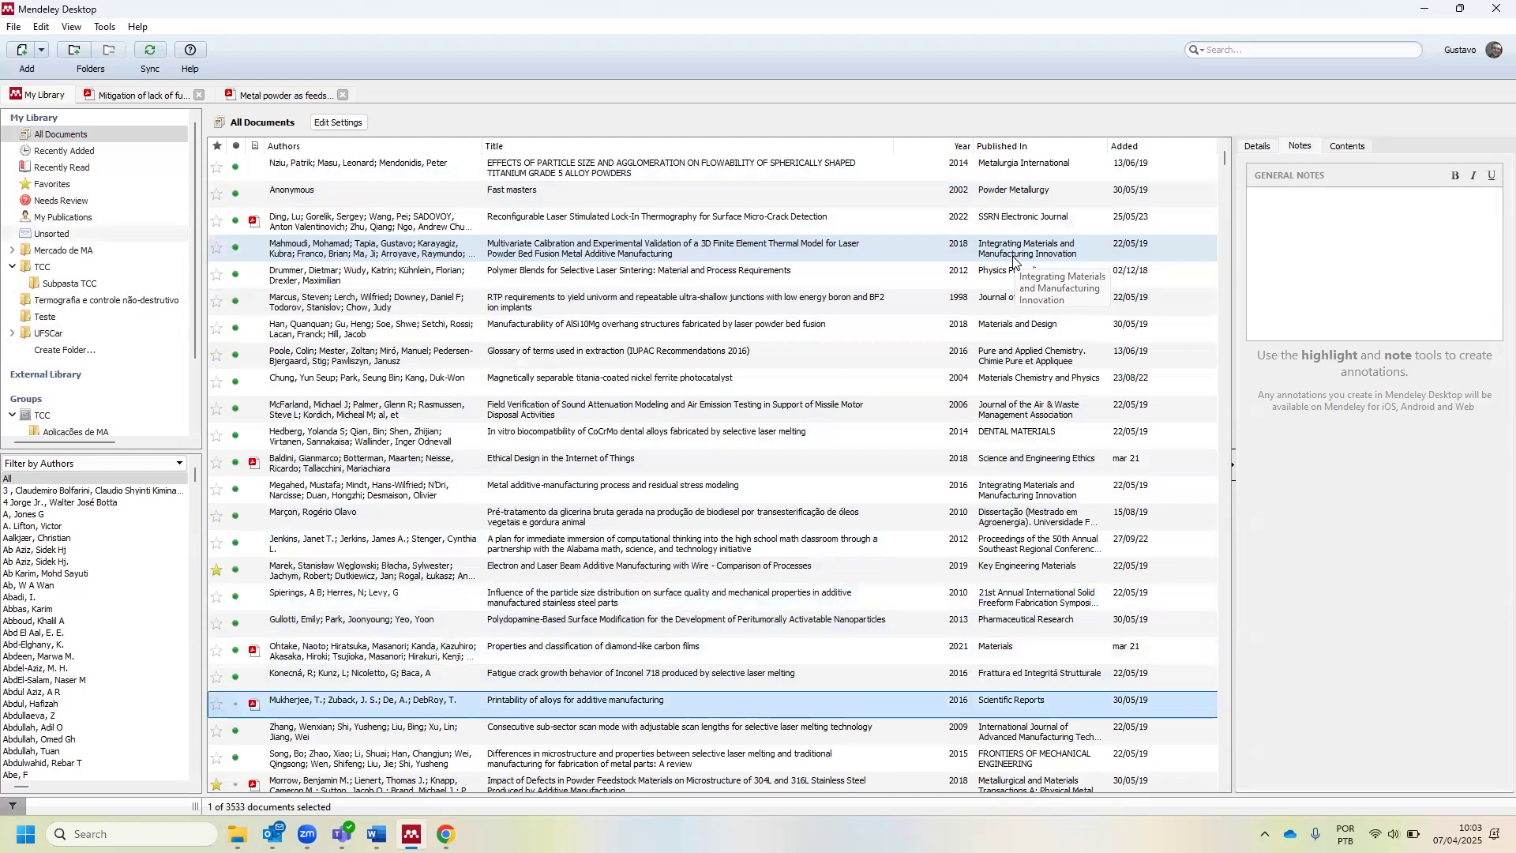
key("Down")
key("Down")
key("Down")
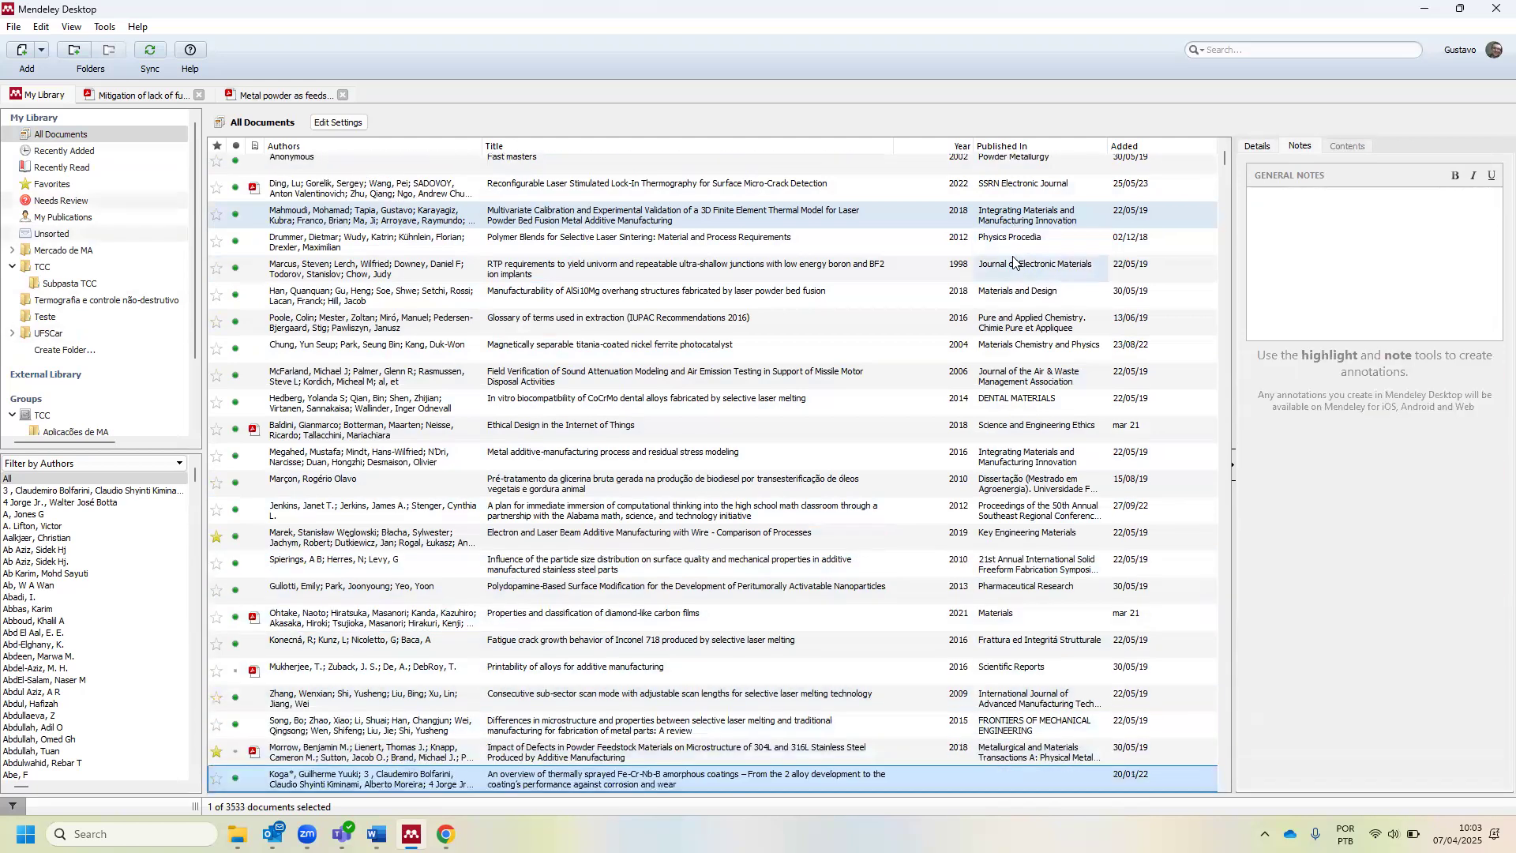
key("Up")
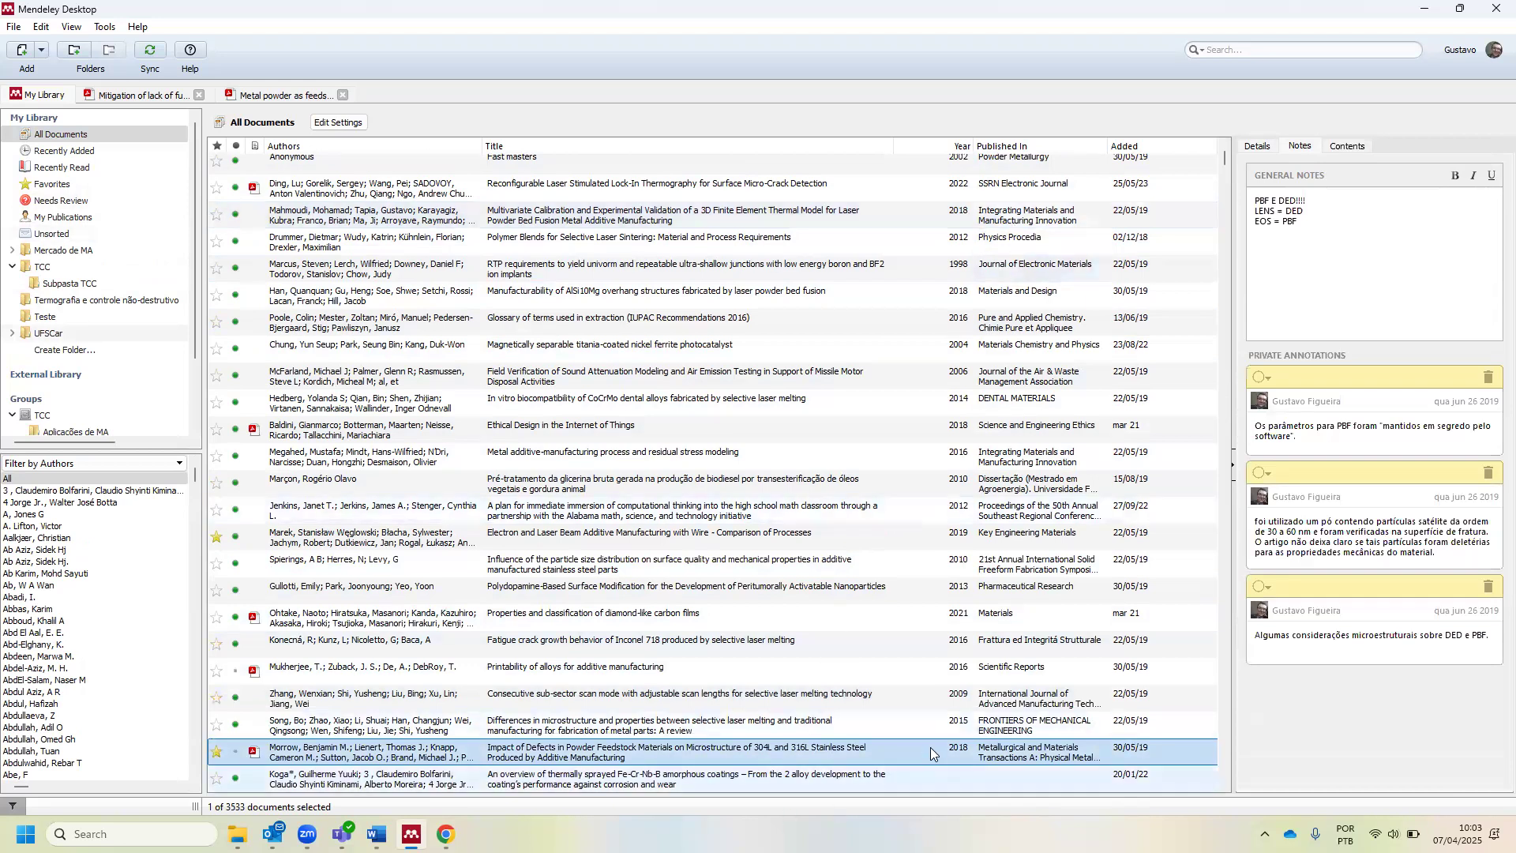
- Read the general notes of the powder feedstock defects article and open its PDF
left_click(1262, 200)
triple_click(1317, 200)
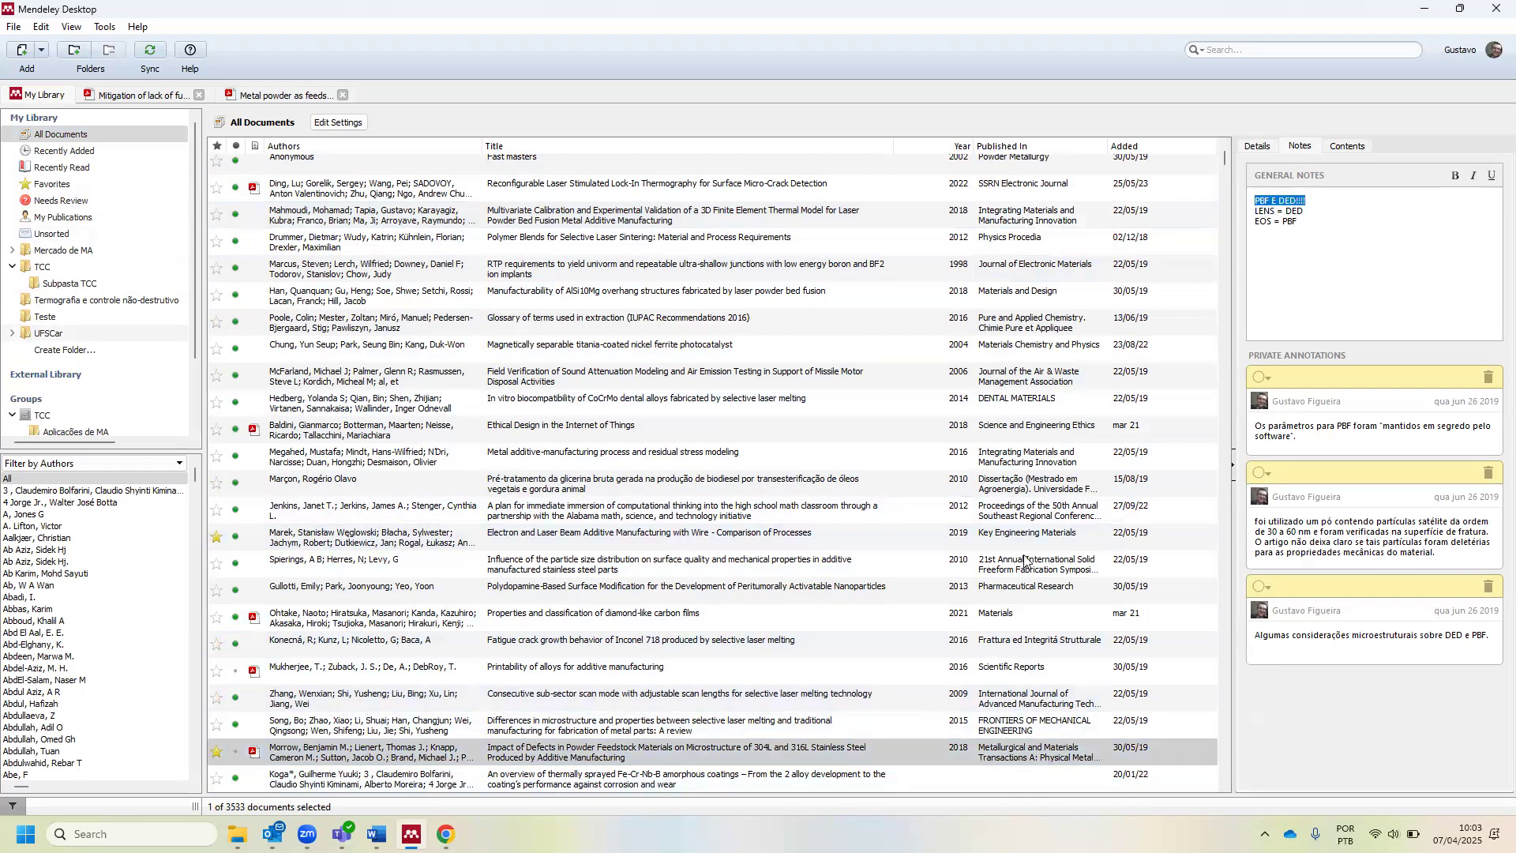
left_click(838, 754)
double_click(787, 752)
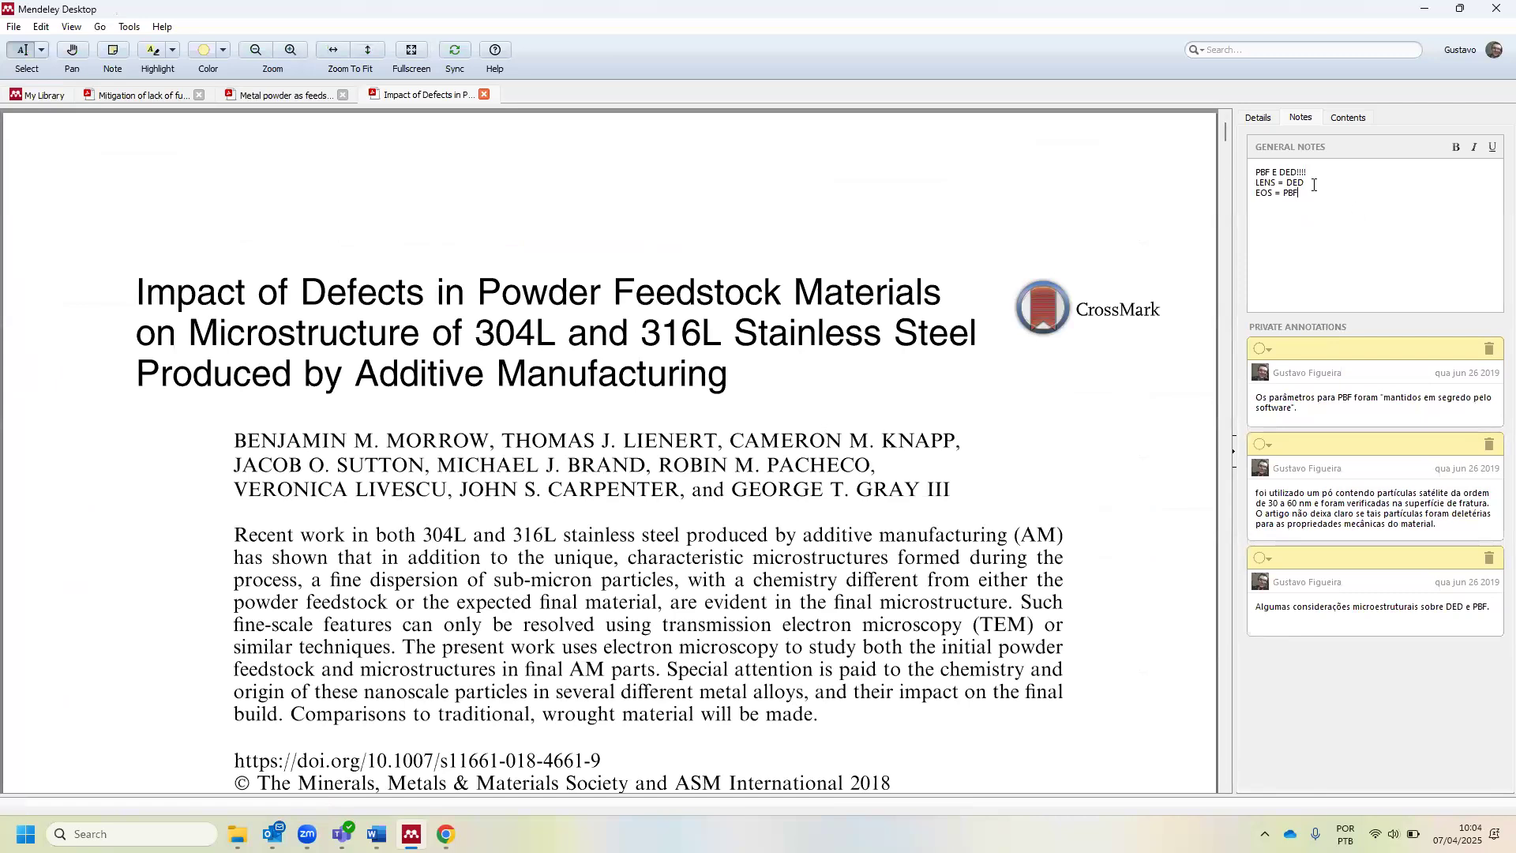
- Review the general notes beside the PDF and go to the passage annotated with the note on 30 to 60 nm satellite particles
key("ctrl+a")
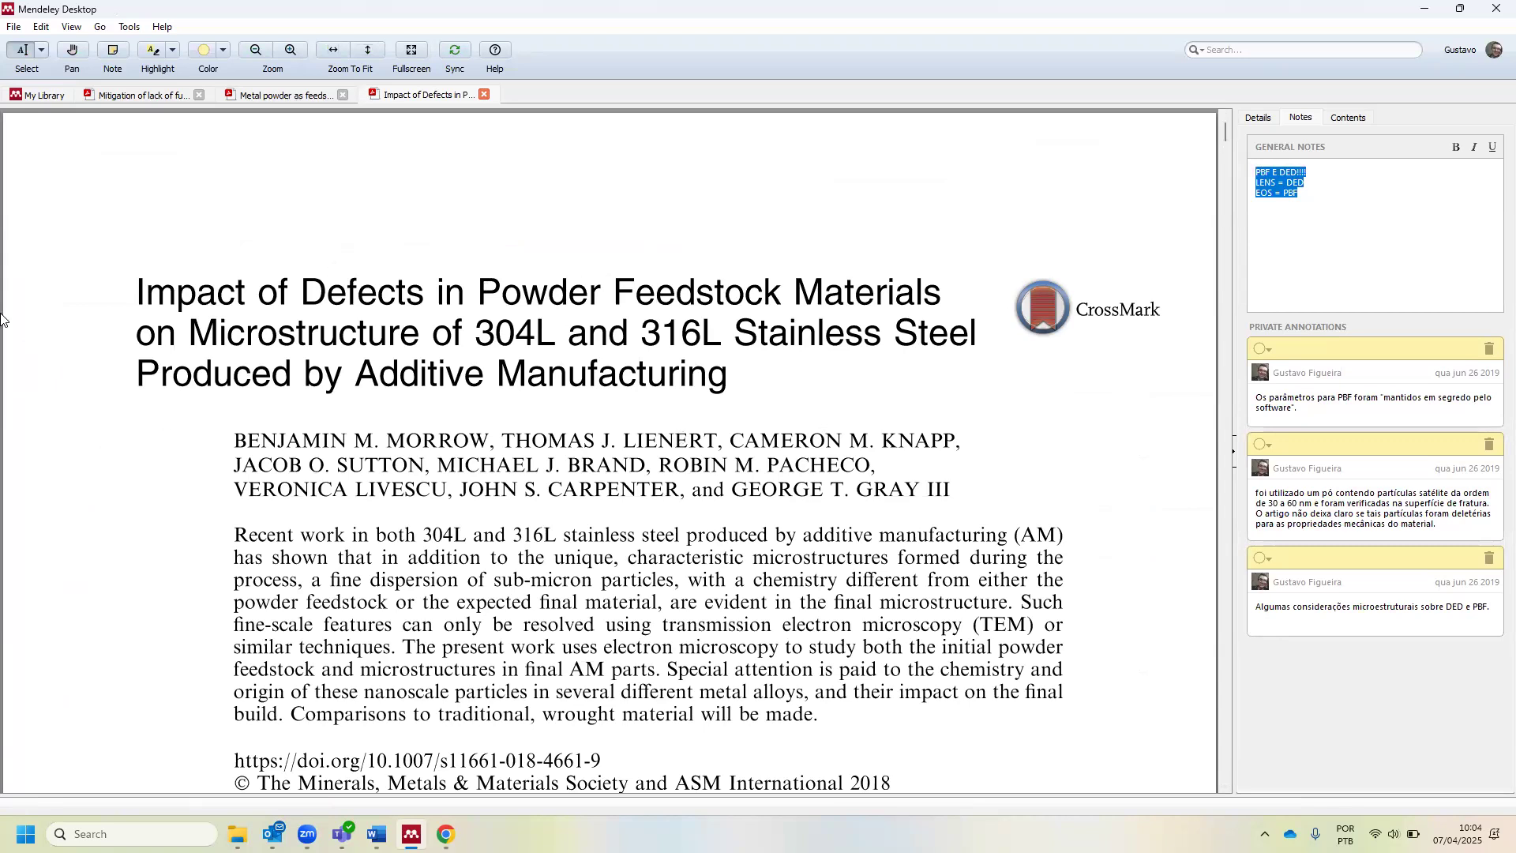
left_click(273, 351)
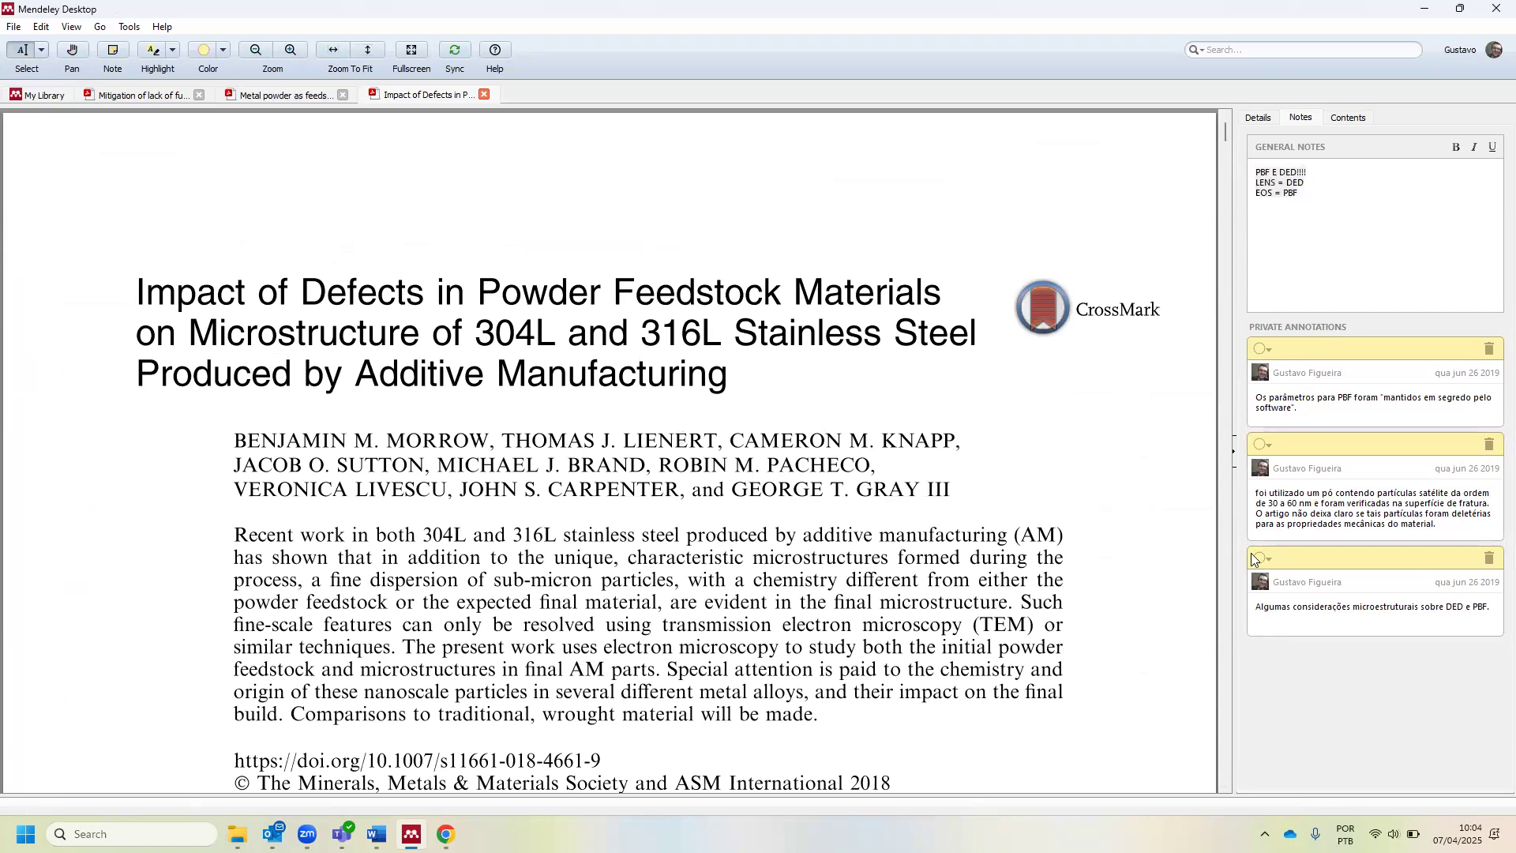
left_click(1340, 454)
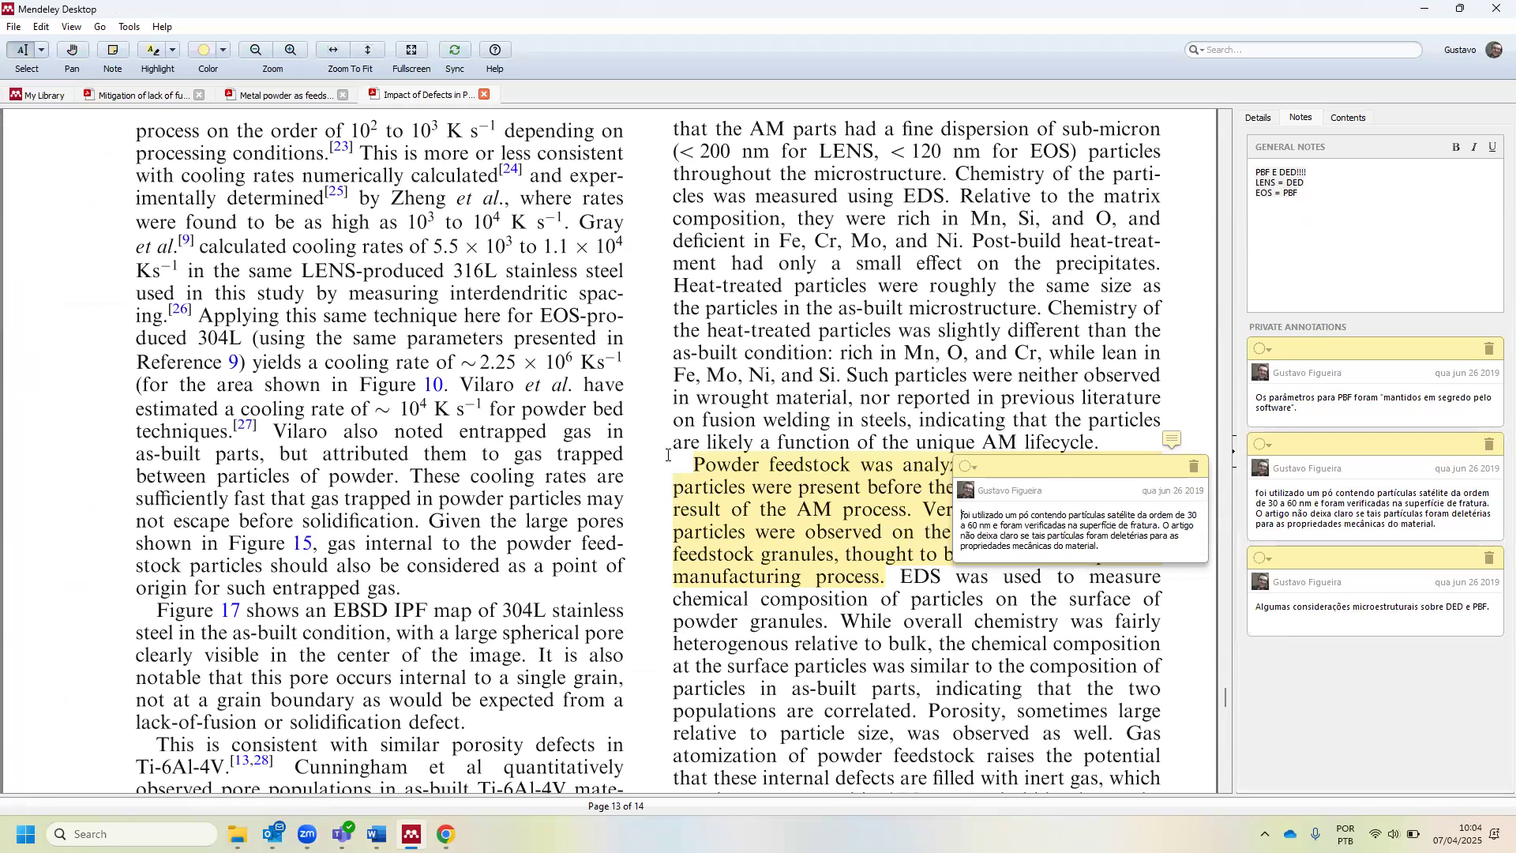
left_click(699, 488)
- Highlight in yellow the page 13 text from "that the AM parts had a fine dispersion" to "Fe, Mo, Ni, and Si"
left_click_drag(705, 309, 1161, 312)
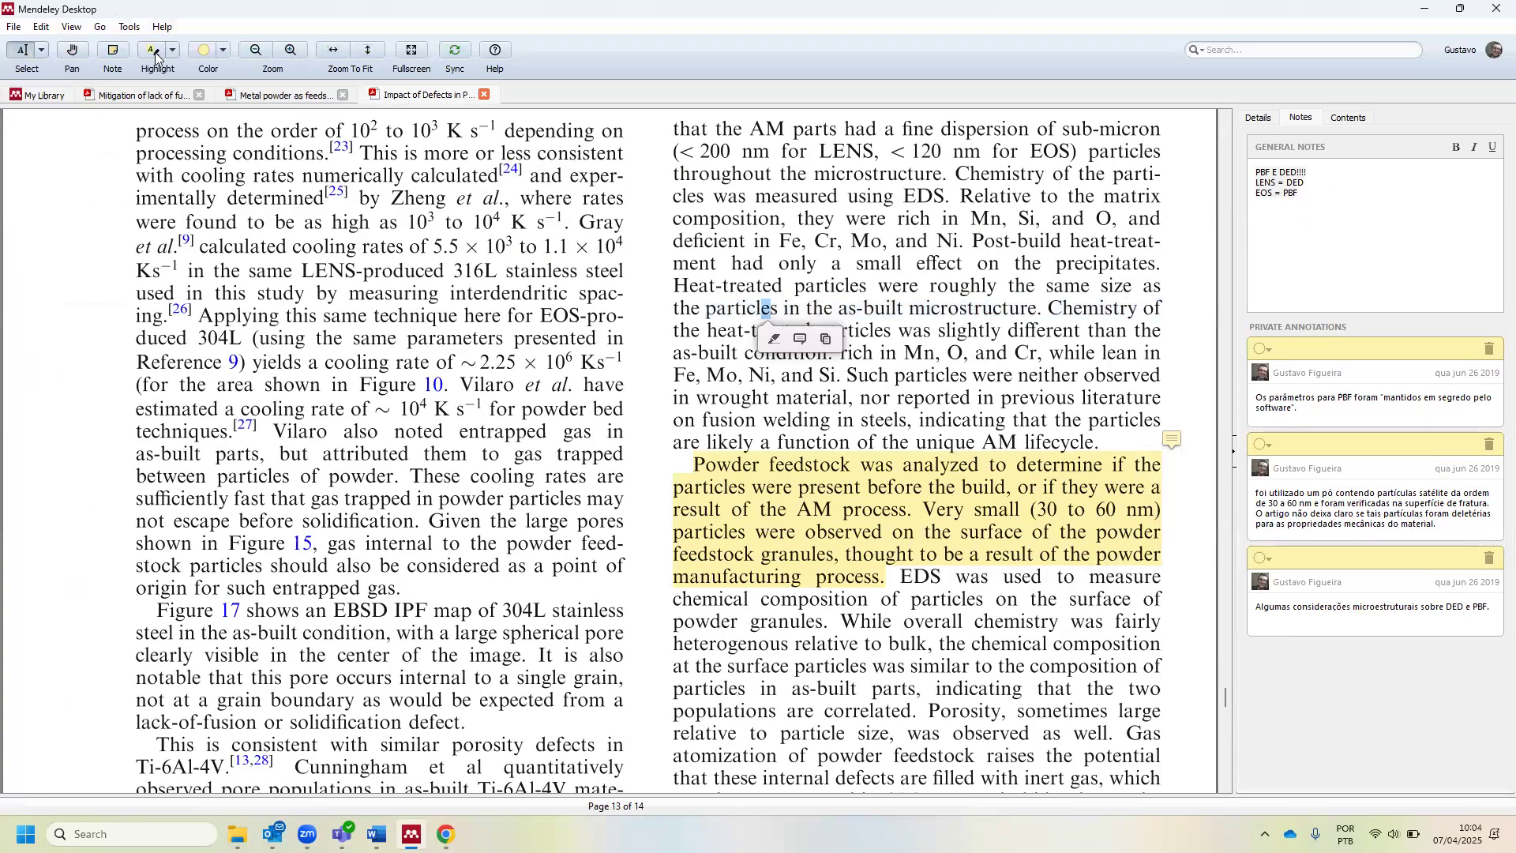
left_click_drag(673, 129, 833, 377)
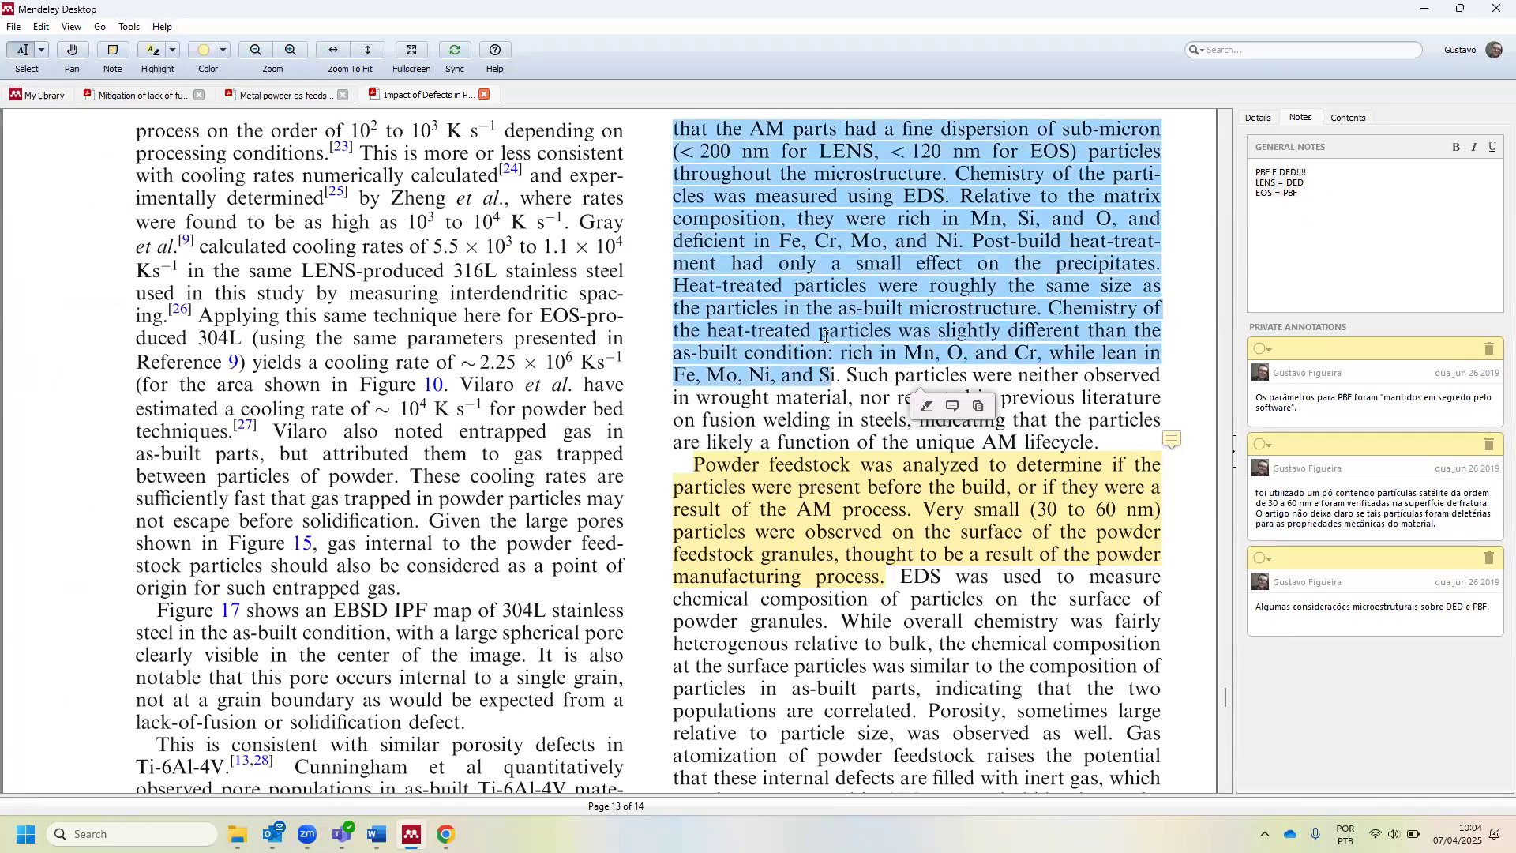
left_click(927, 408)
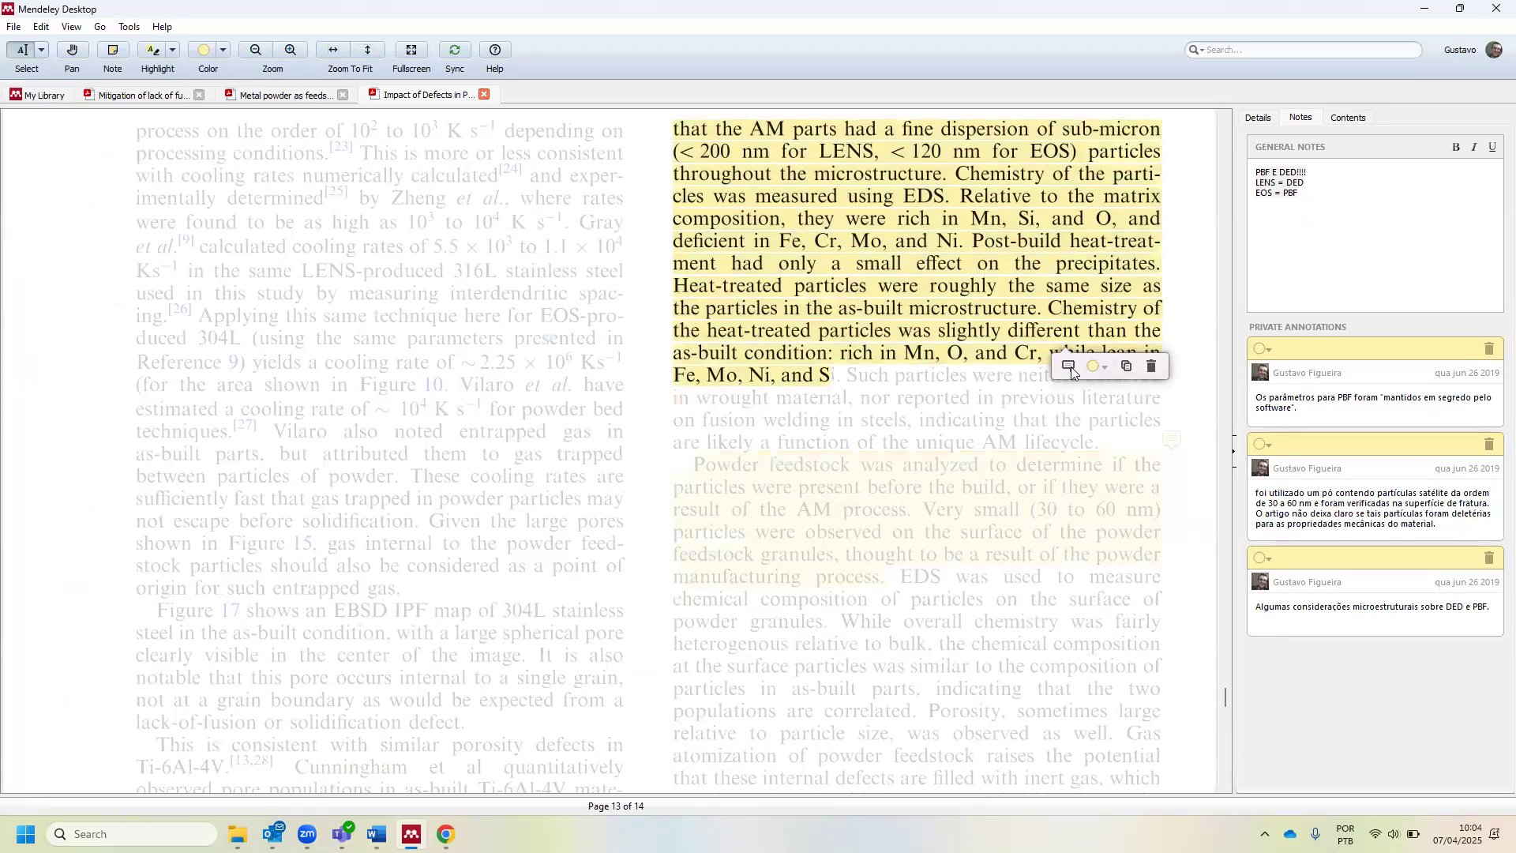
- Attach the note "TESTE TCC" to the new highlight on page 13
left_click(1070, 368)
type("TESTE")
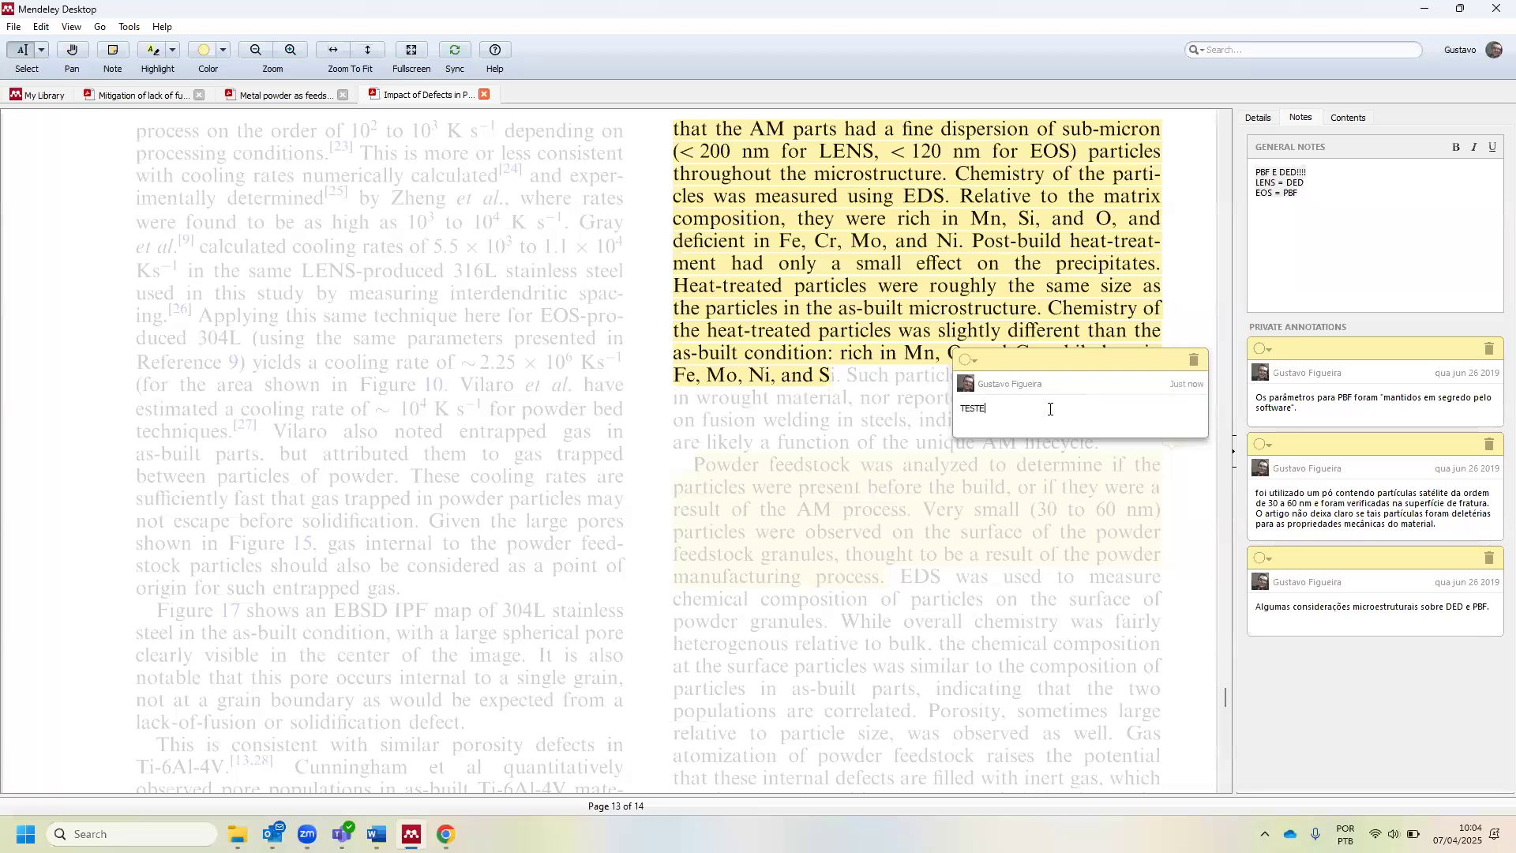
type(" TE")
key("BackSpace")
type("CC")
left_click(1067, 344)
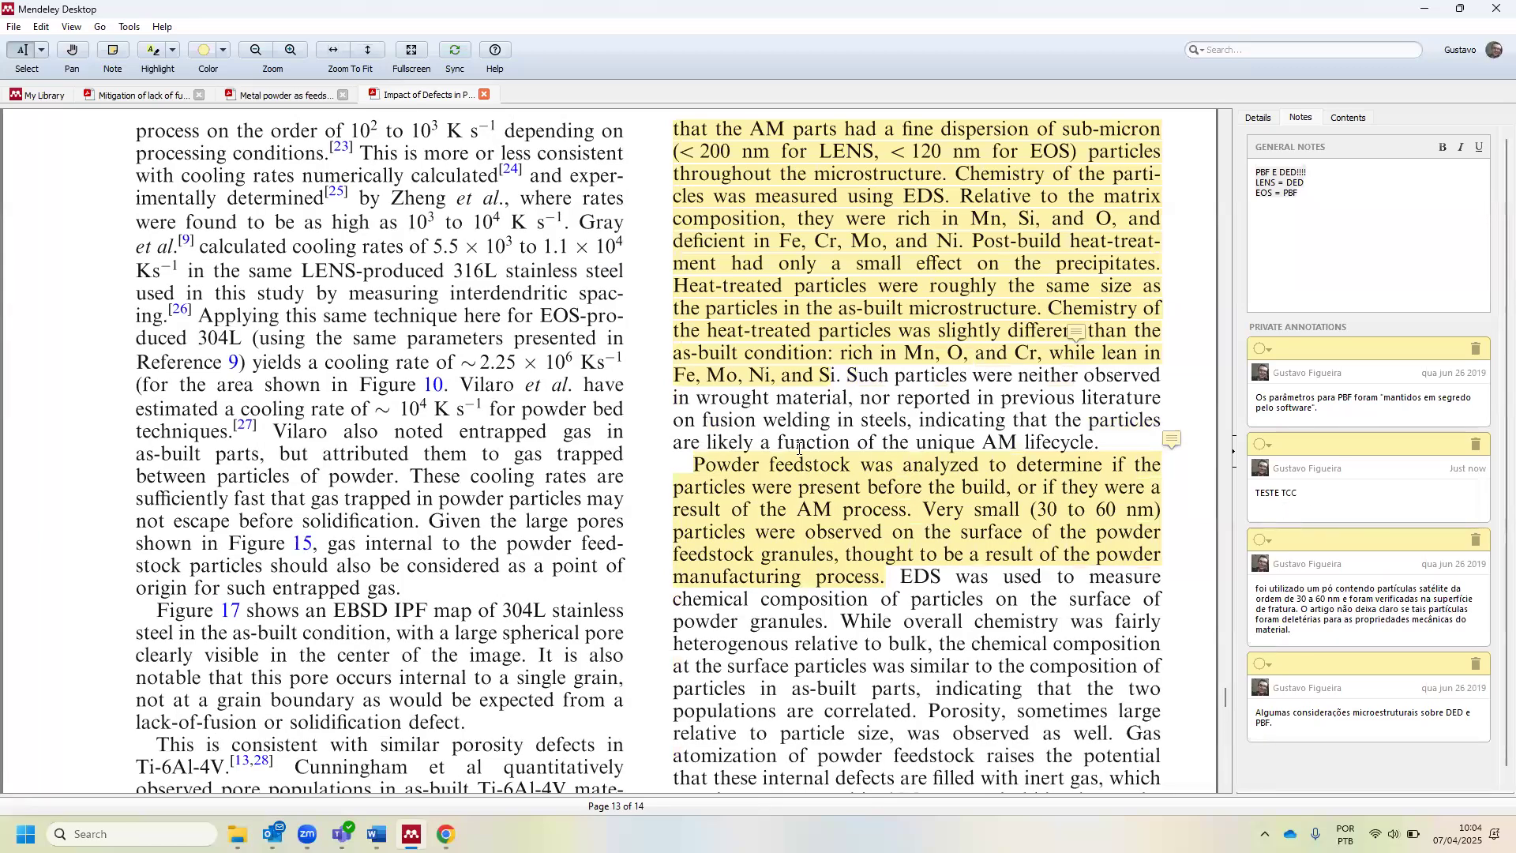
- Return to the library and delete the "TESTE TCC" note from the powder feedstock defects article
left_click(37, 95)
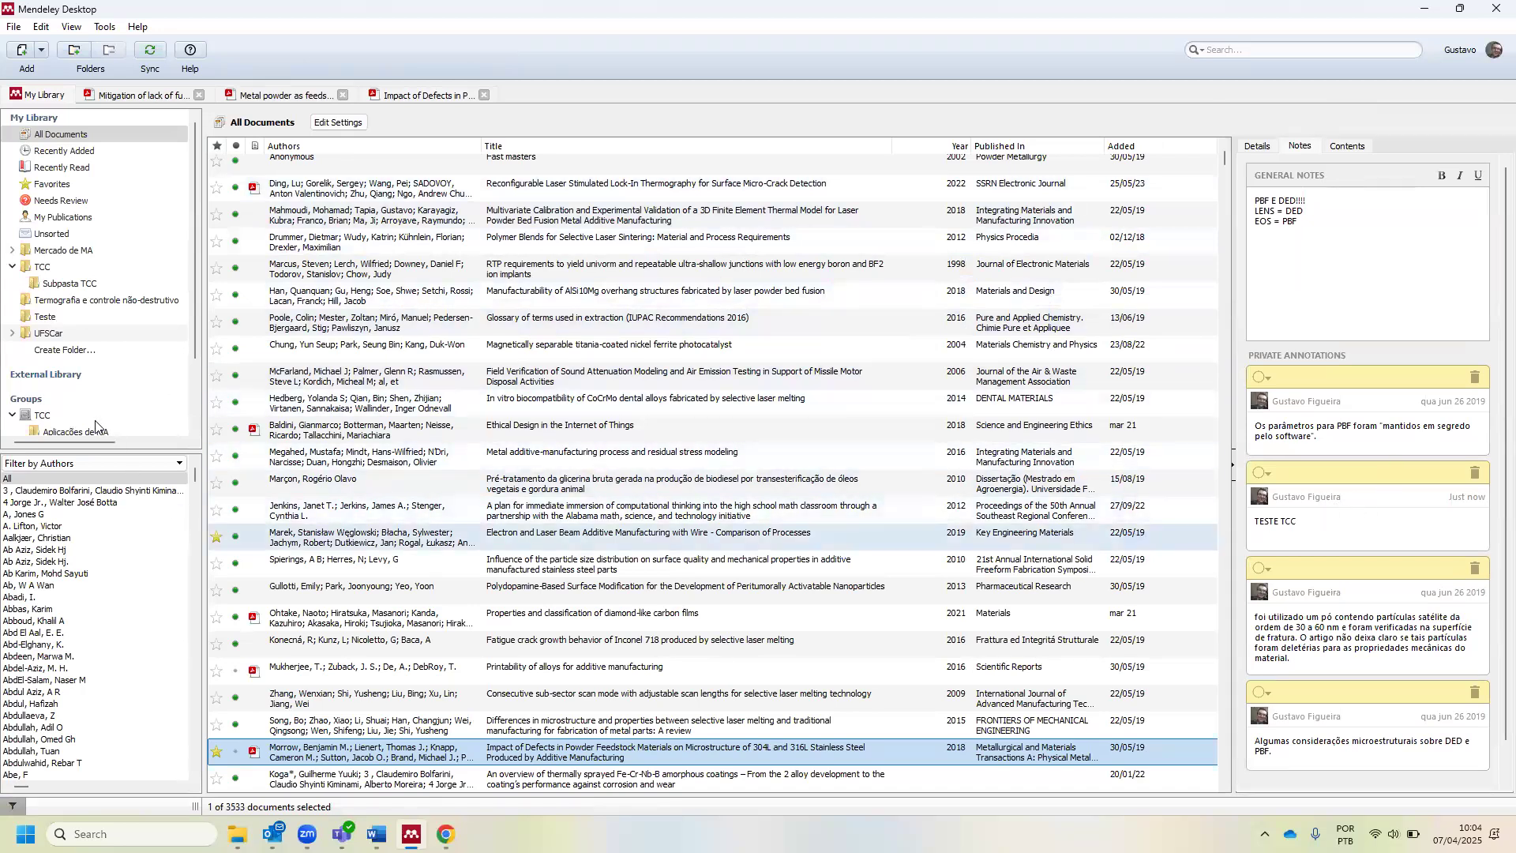
scroll(55, 363, "down", 2)
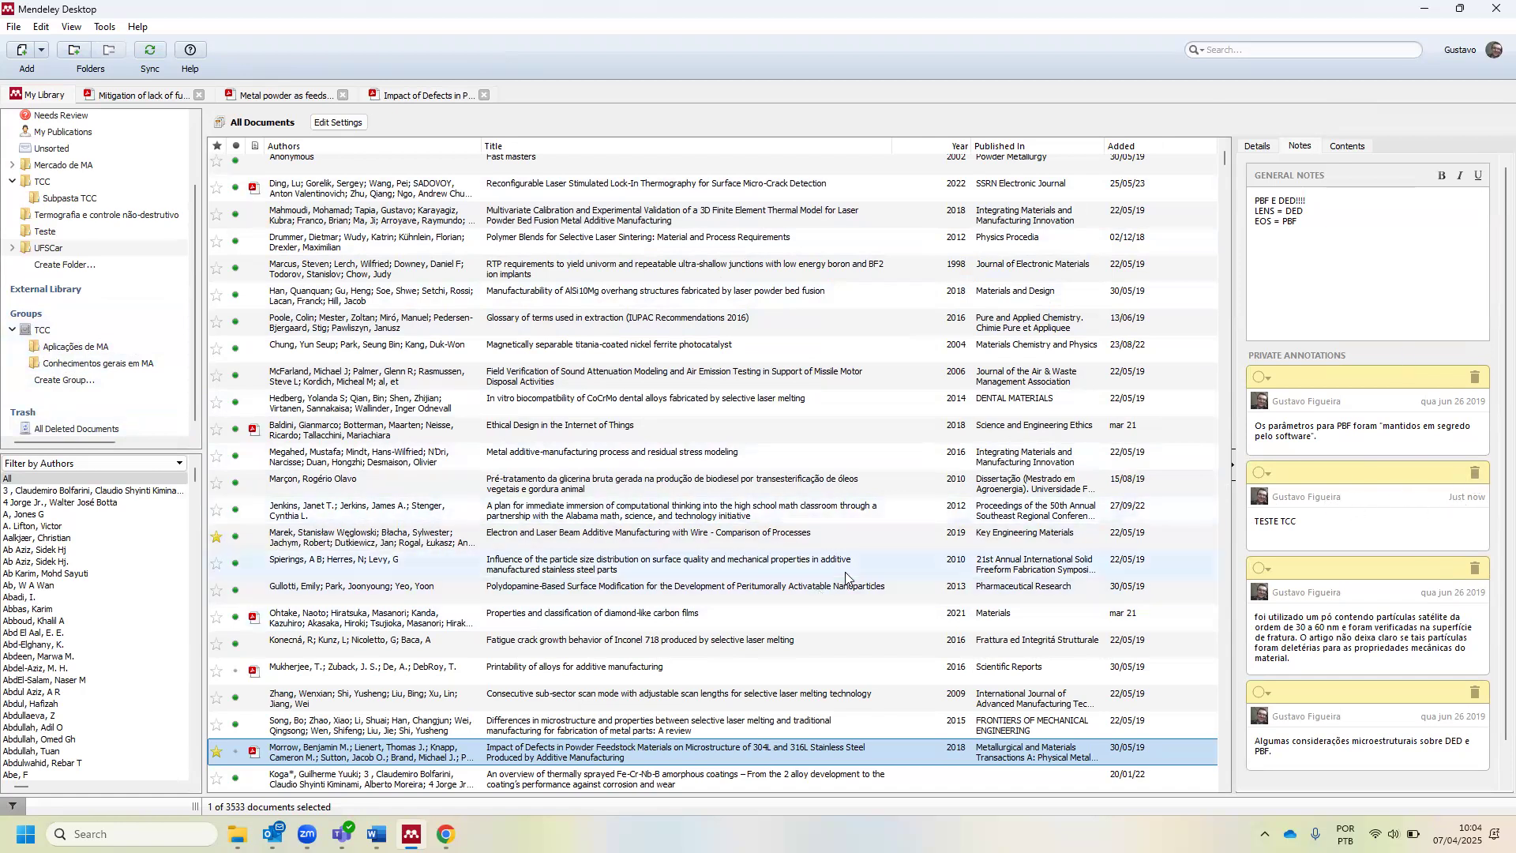
scroll(987, 395, "down", 10)
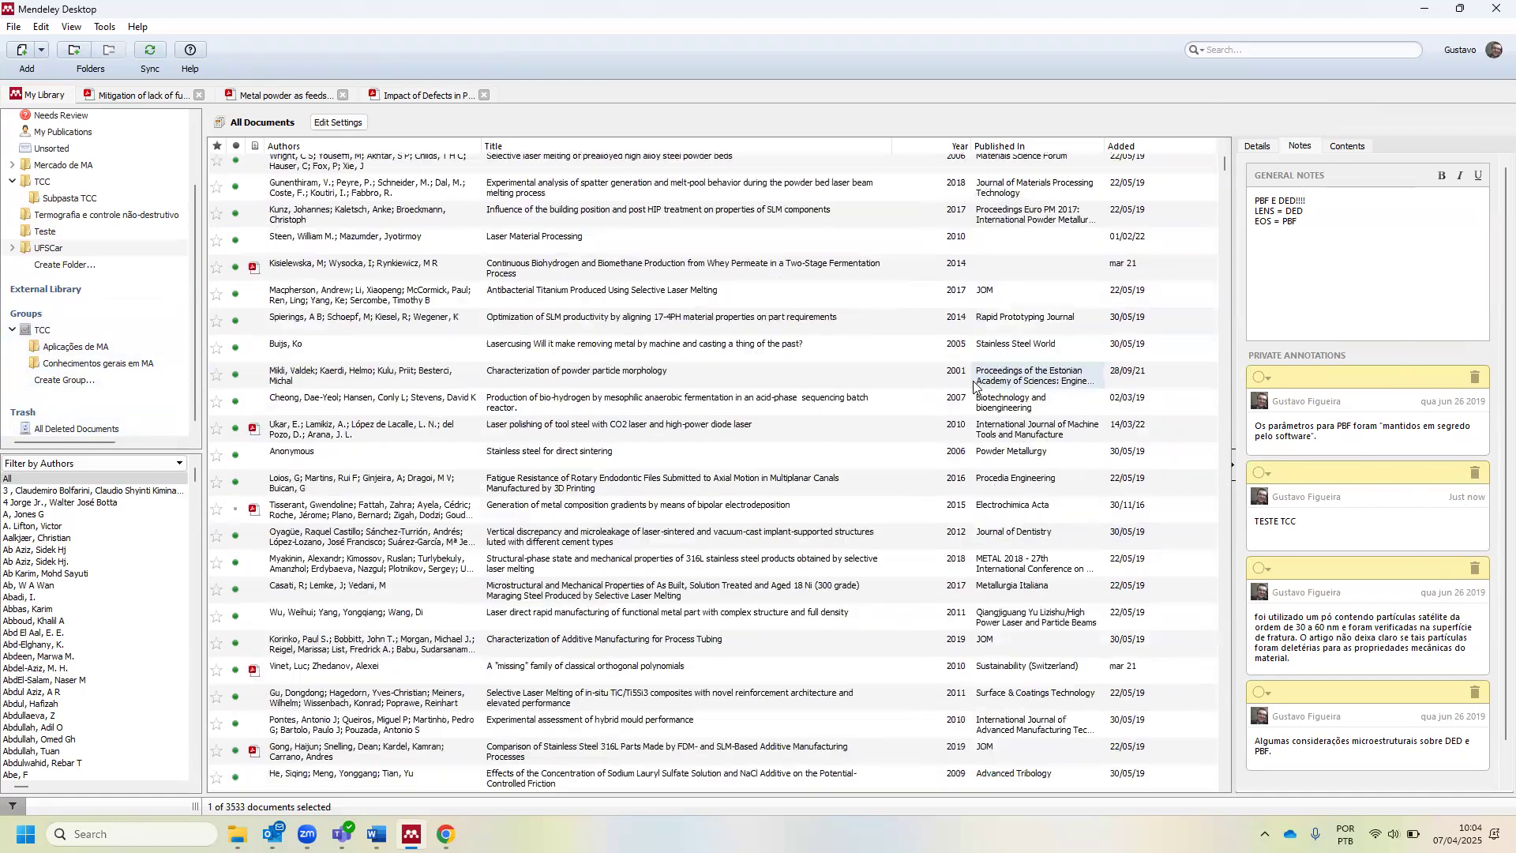
scroll(975, 387, "up", 15)
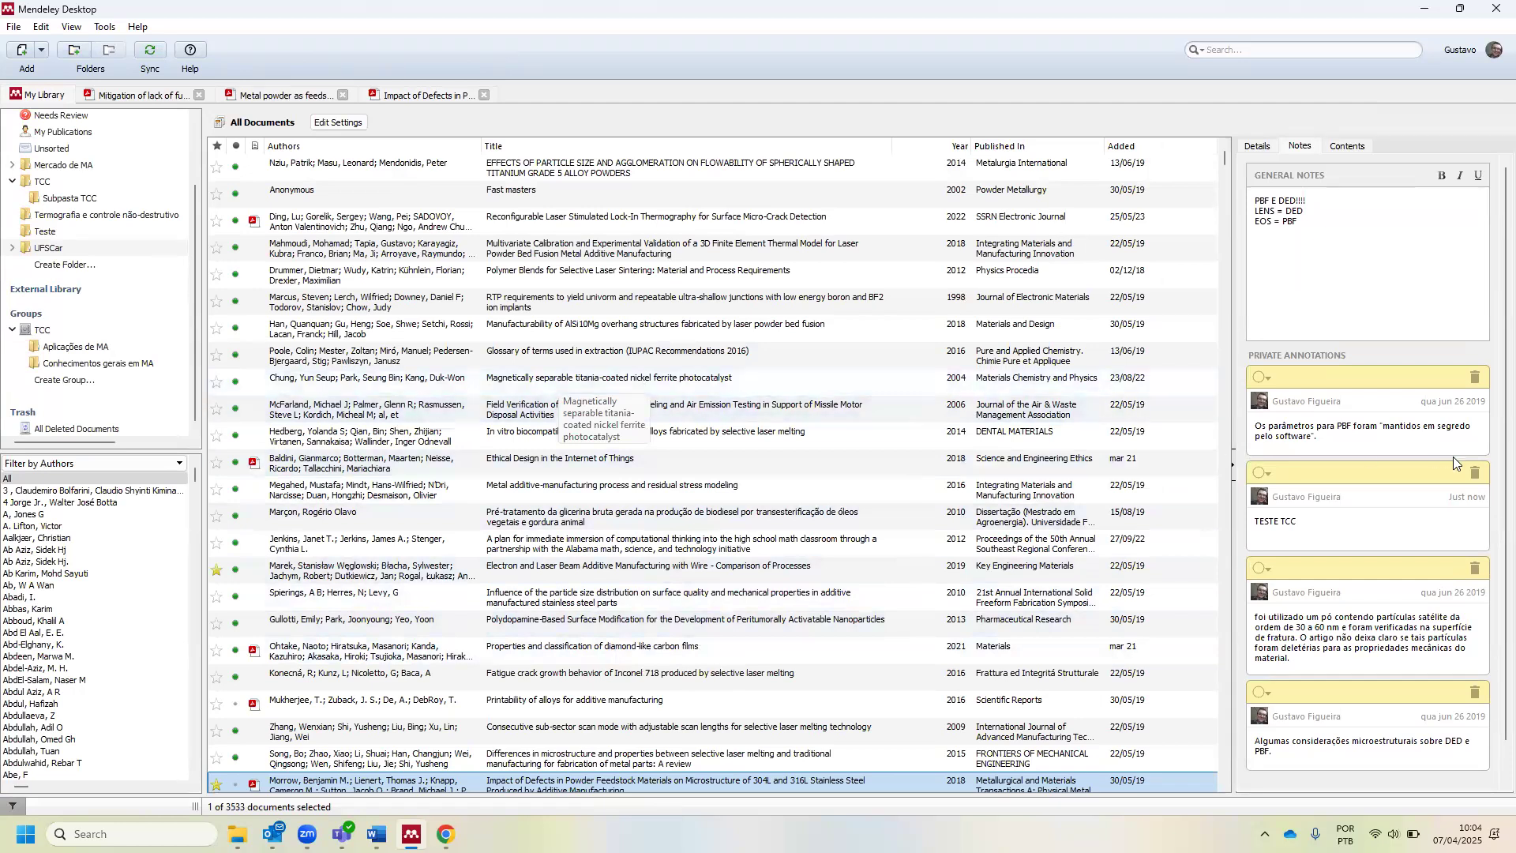
left_click(1476, 473)
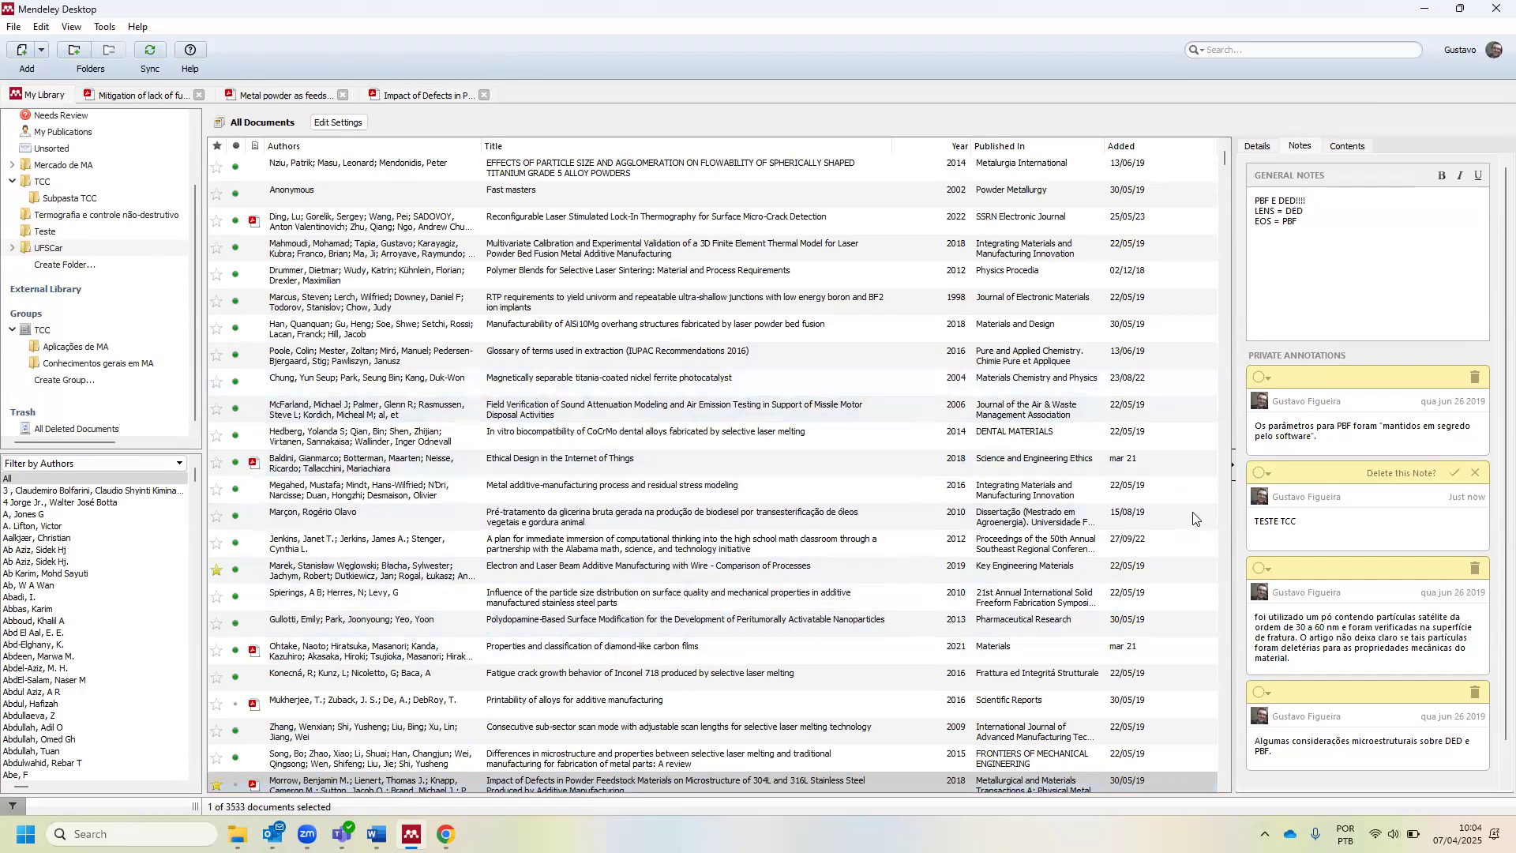
left_click(1455, 472)
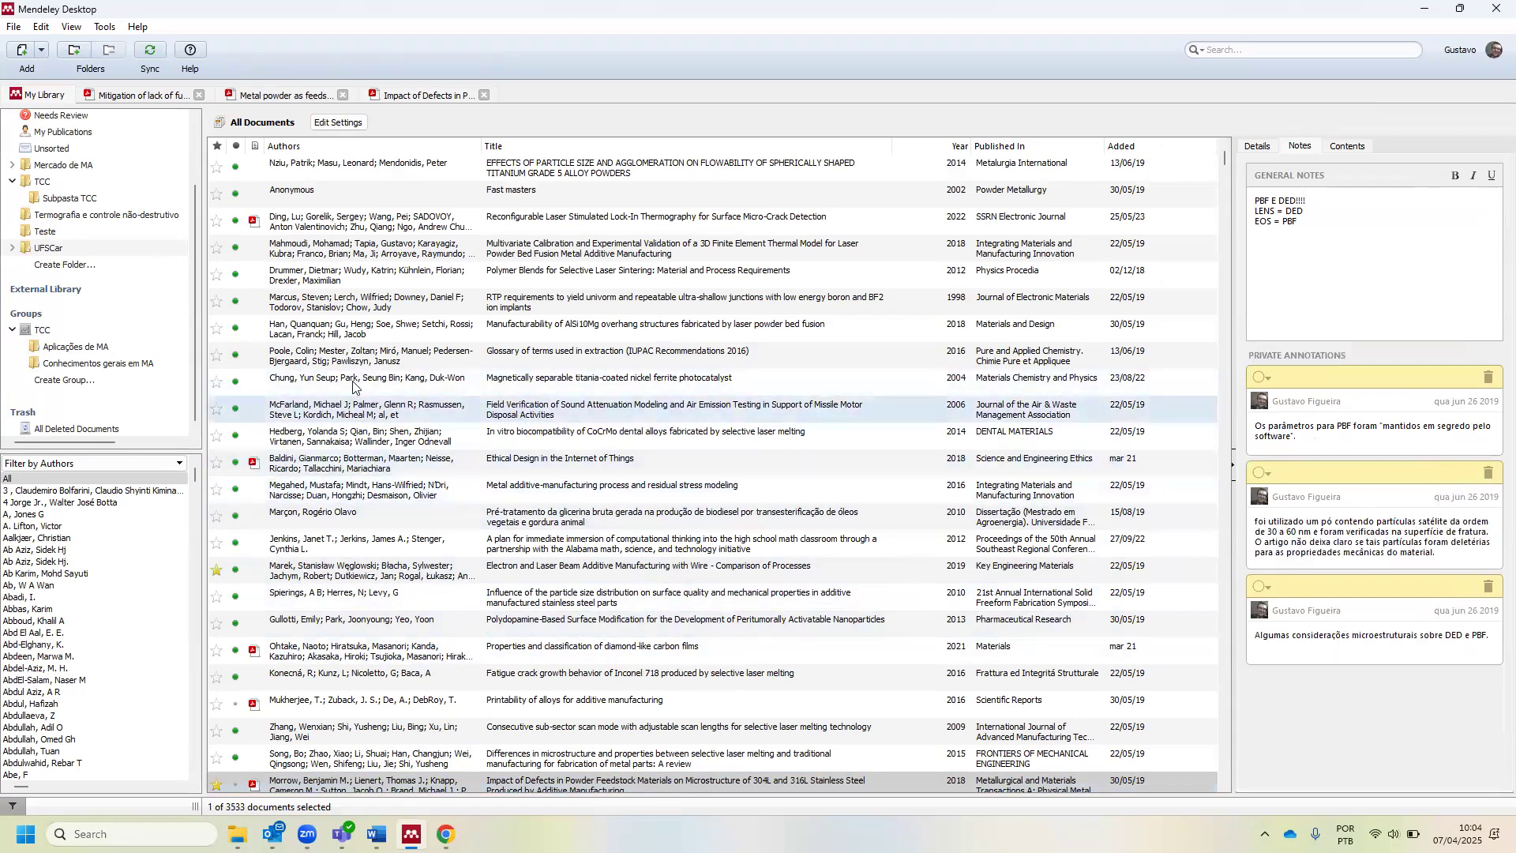
- Open the Subpasta TCC folder and switch to the blank Word document
scroll(49, 187, "up", 2)
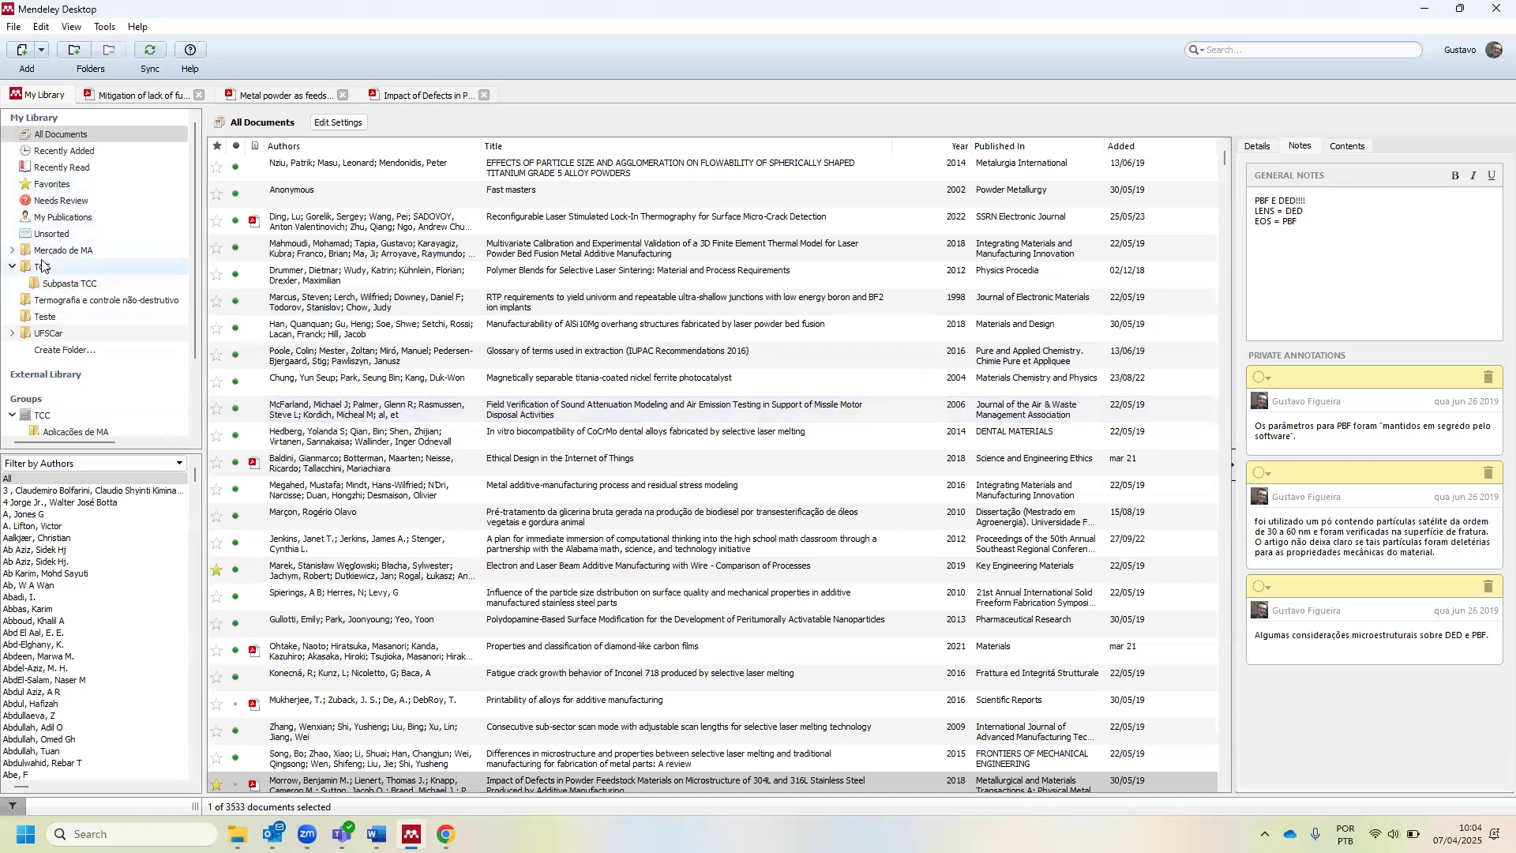
left_click(66, 283)
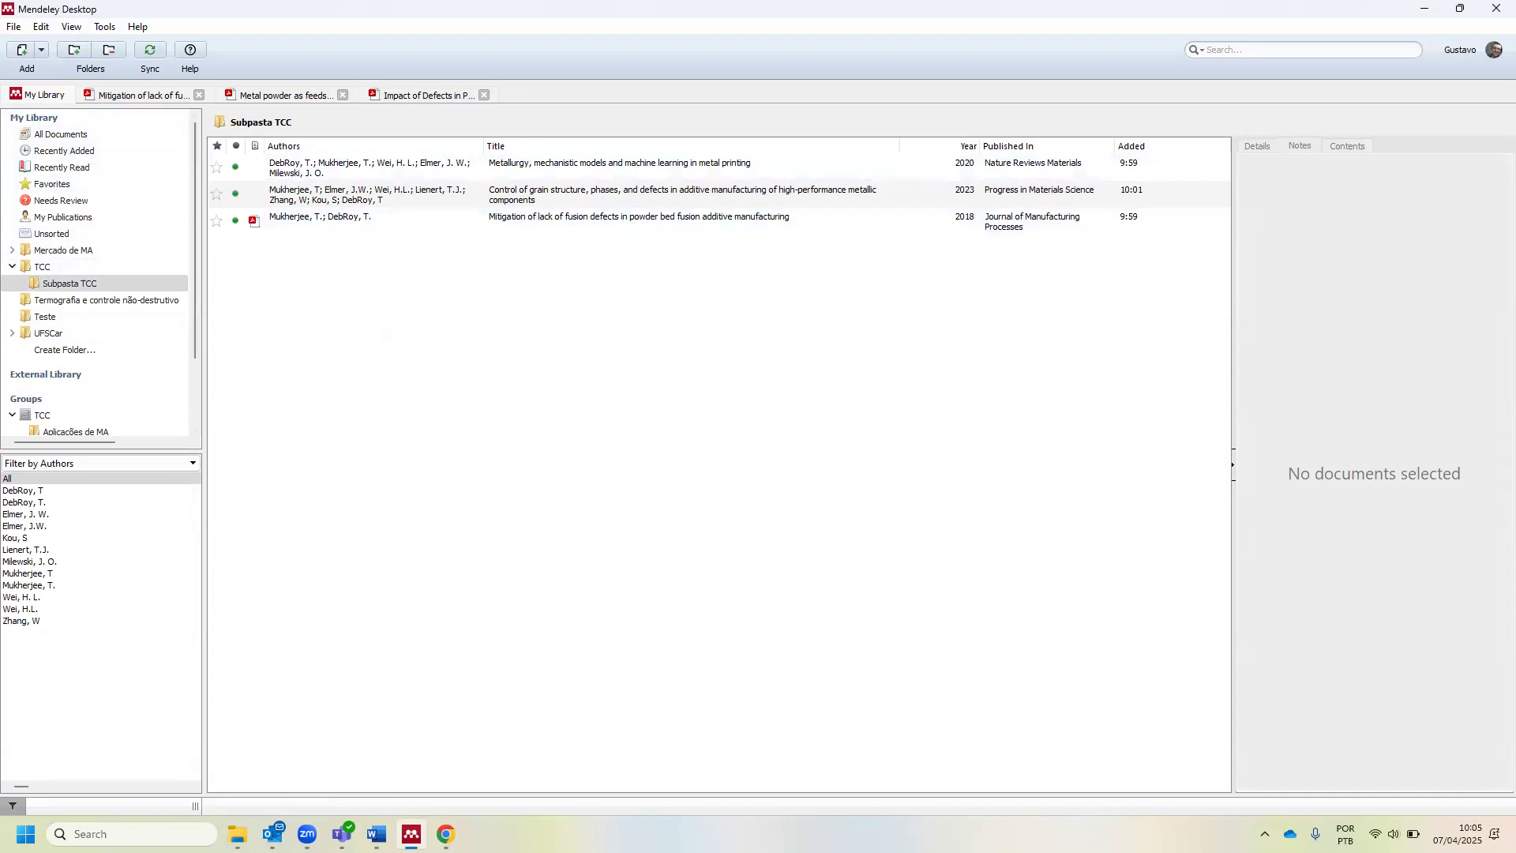
left_click(377, 835)
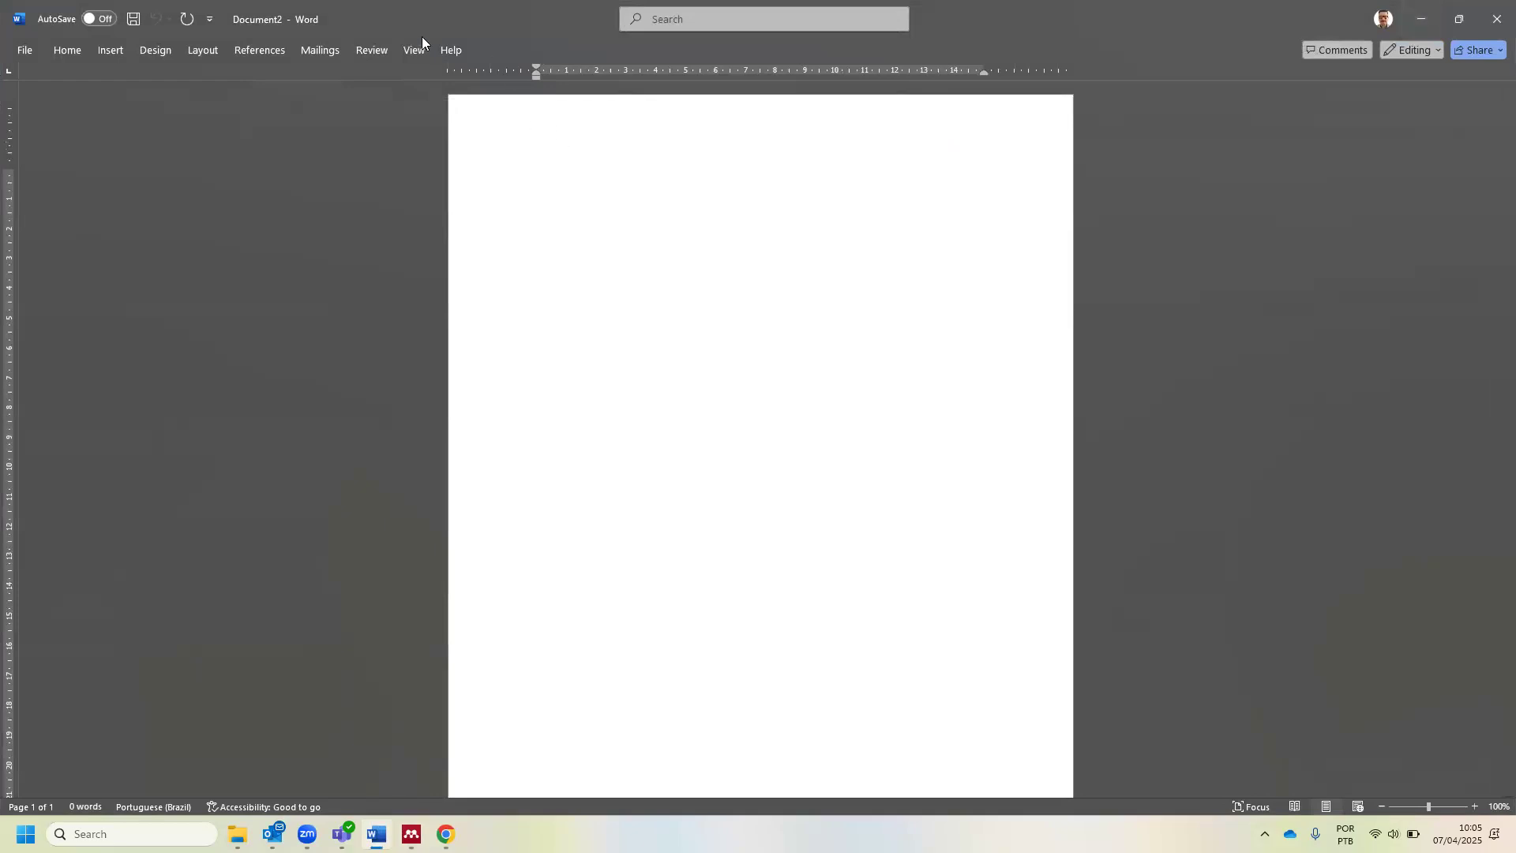
- Keep the command ribbon permanently expanded above the blank document
left_click(371, 52)
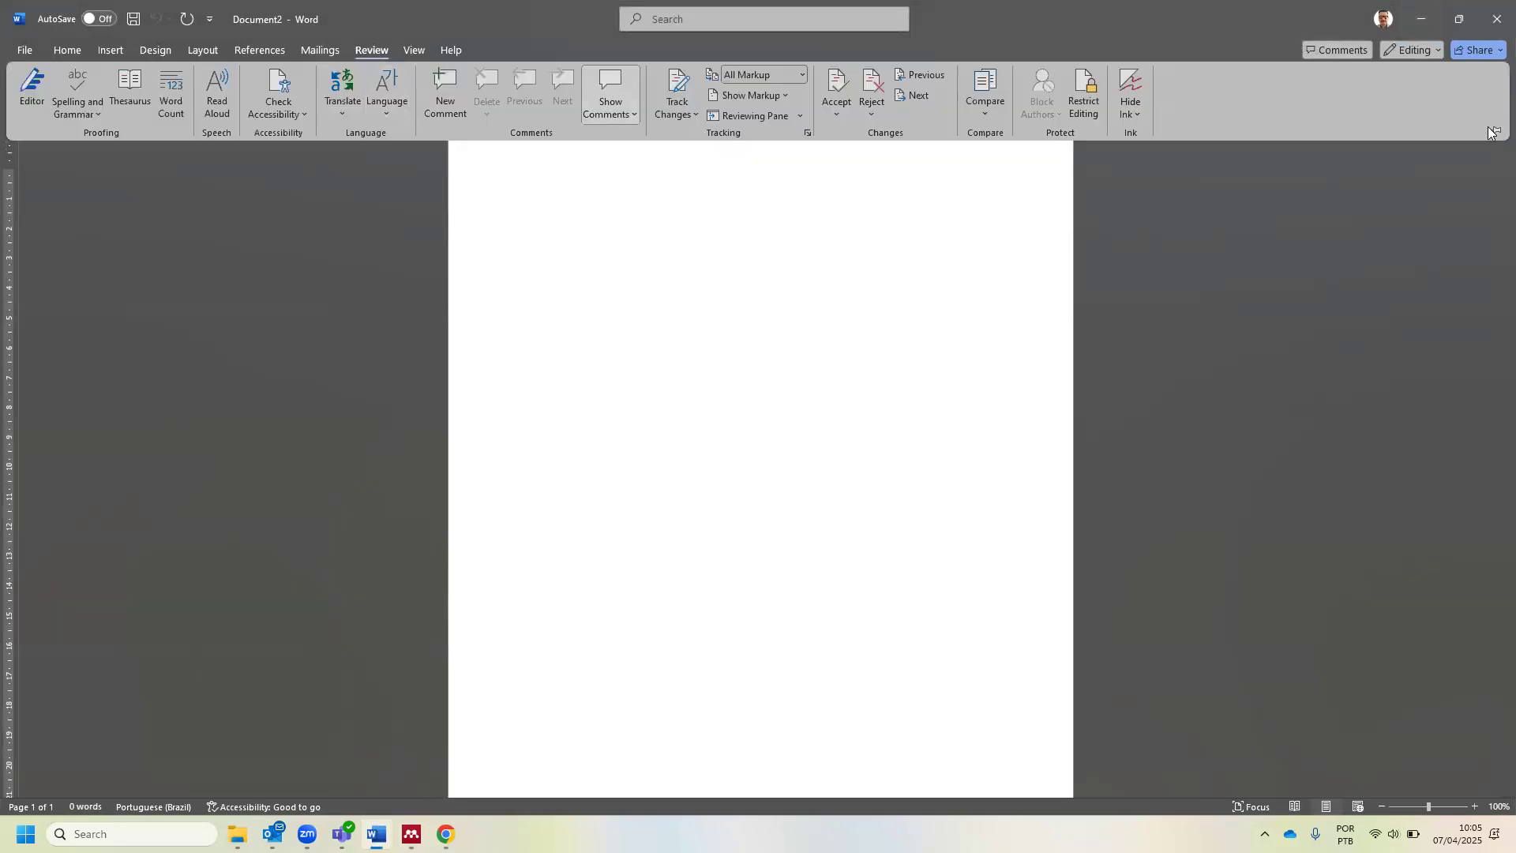
left_click(584, 412)
key("ctrl+F1")
- Write "Teste do TCC" as the document's first line and start a new paragraph
type("test")
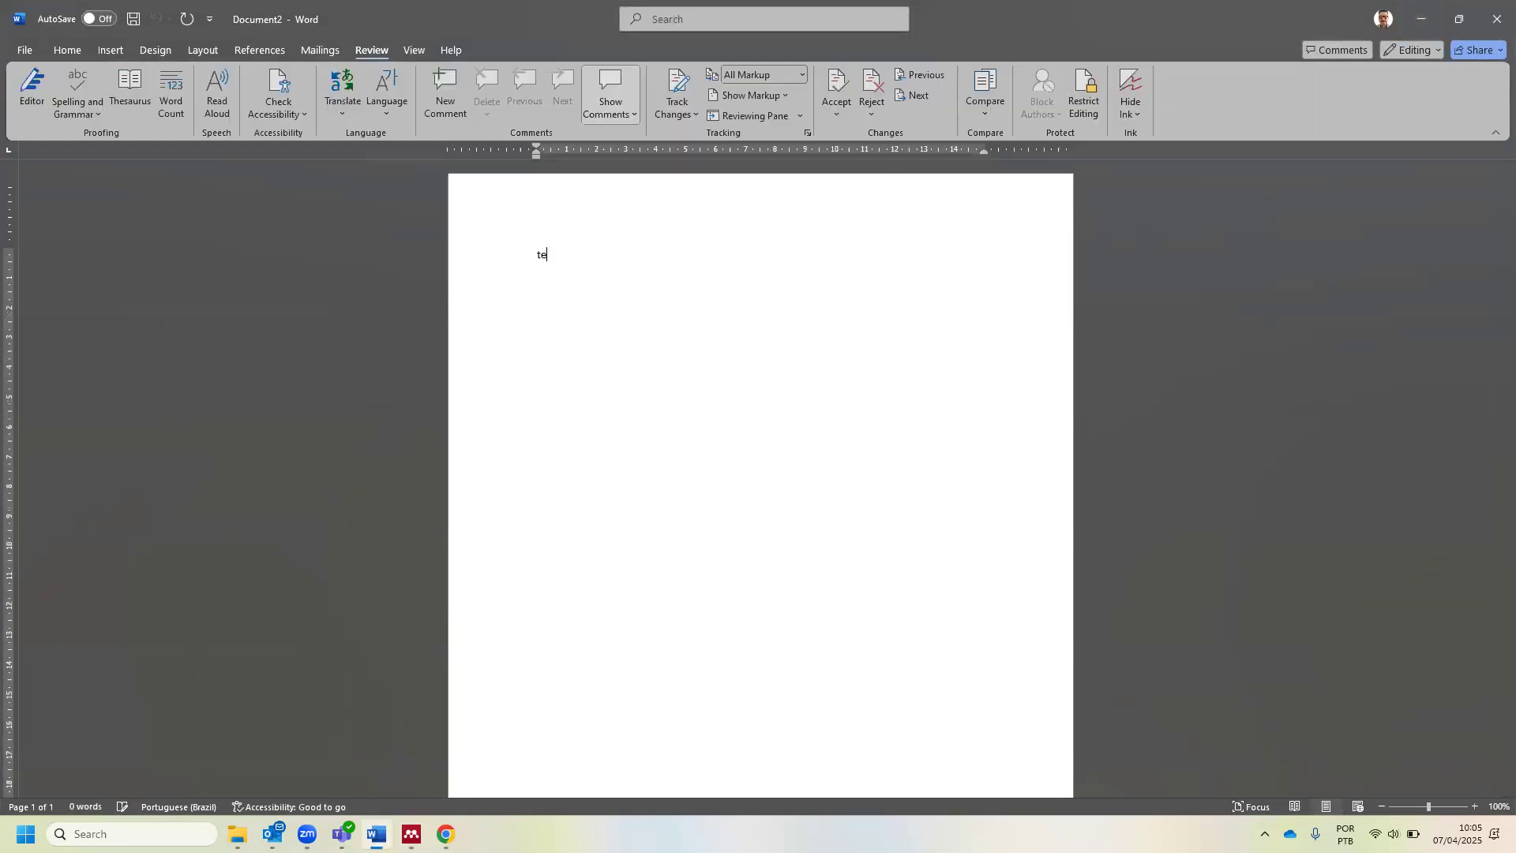
key("BackSpace")
key("BackSpace")
key("BackSpace")
key("BackSpace")
type("Teste ")
type("do te")
key("BackSpace")
type("CC")
key("BackSpace")
key("BackSpace")
key("BackSpace")
type("TCC")
key("Return")
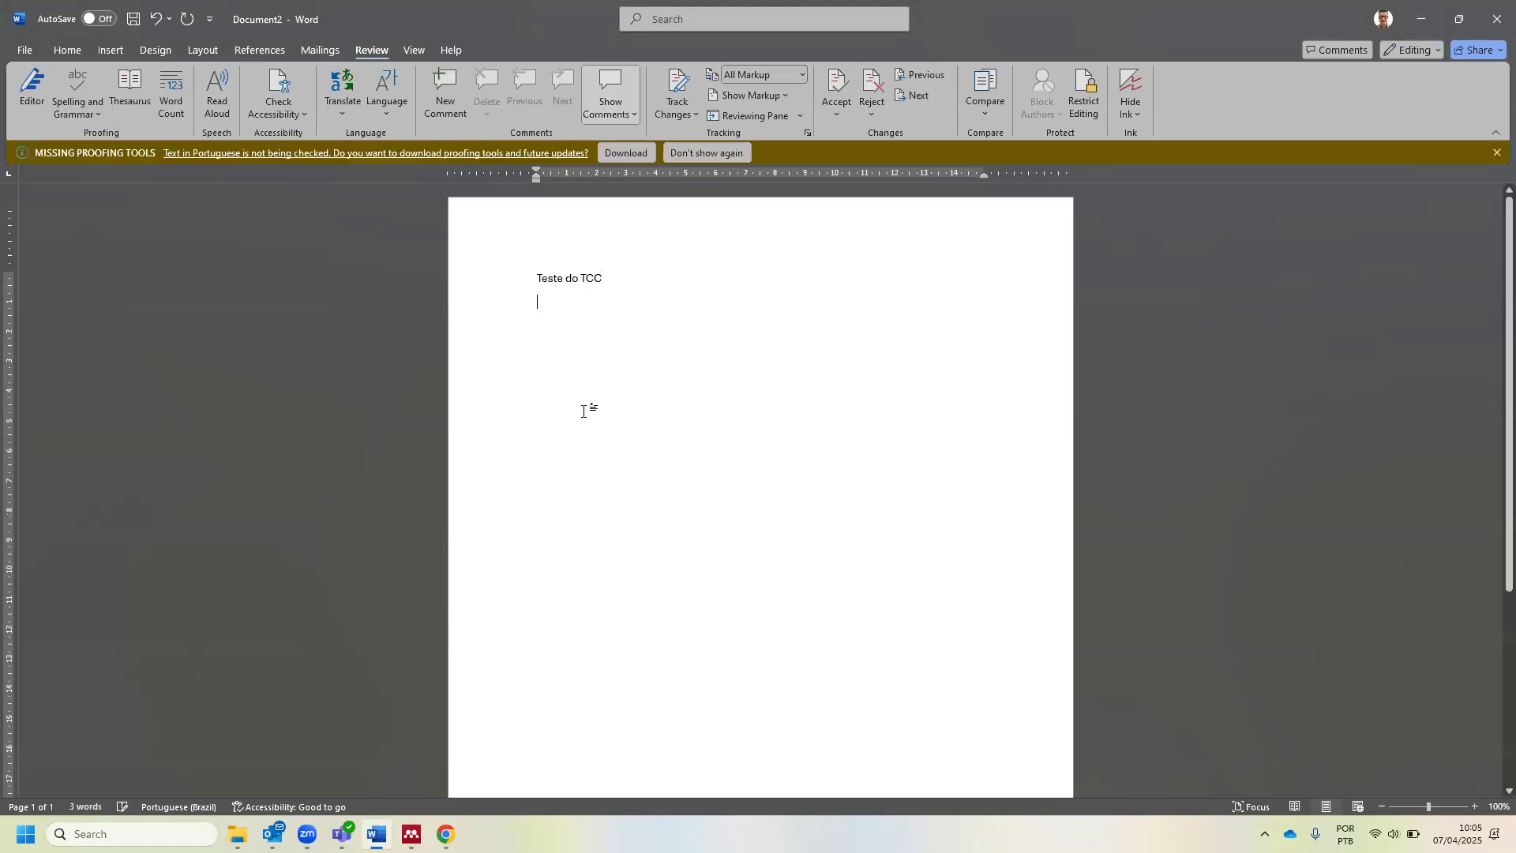
- Add the lines "Encheção de linguiça", "Mais enheção de linguiça" and "Não usem ChatGPT indiscriminadamente!" below the first line
type("Encheçã")
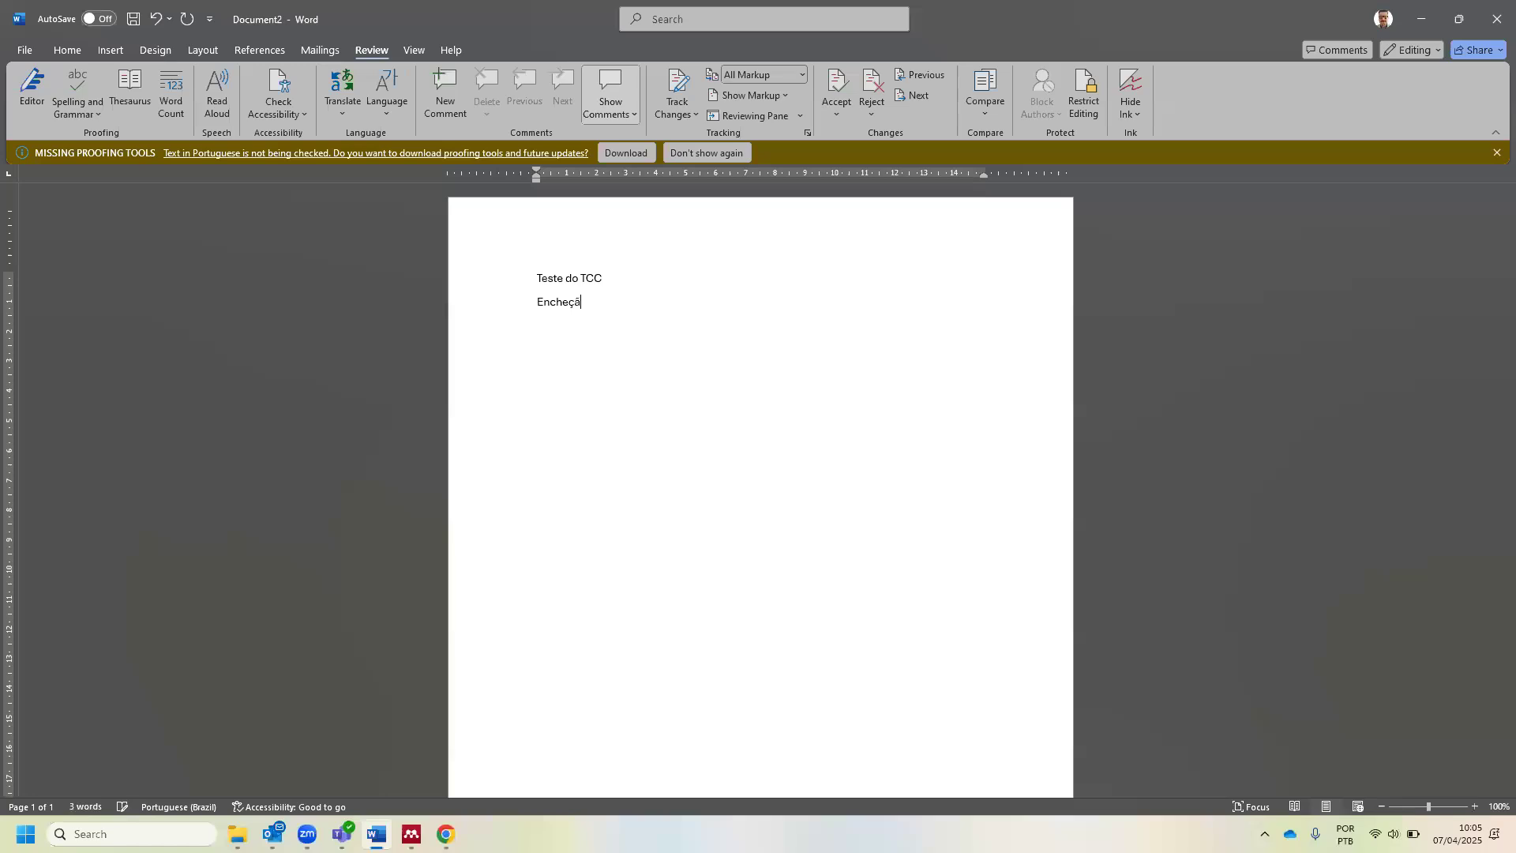
type("o de linguiça")
key("Return")
type("Mais enheção de linguiça Não su")
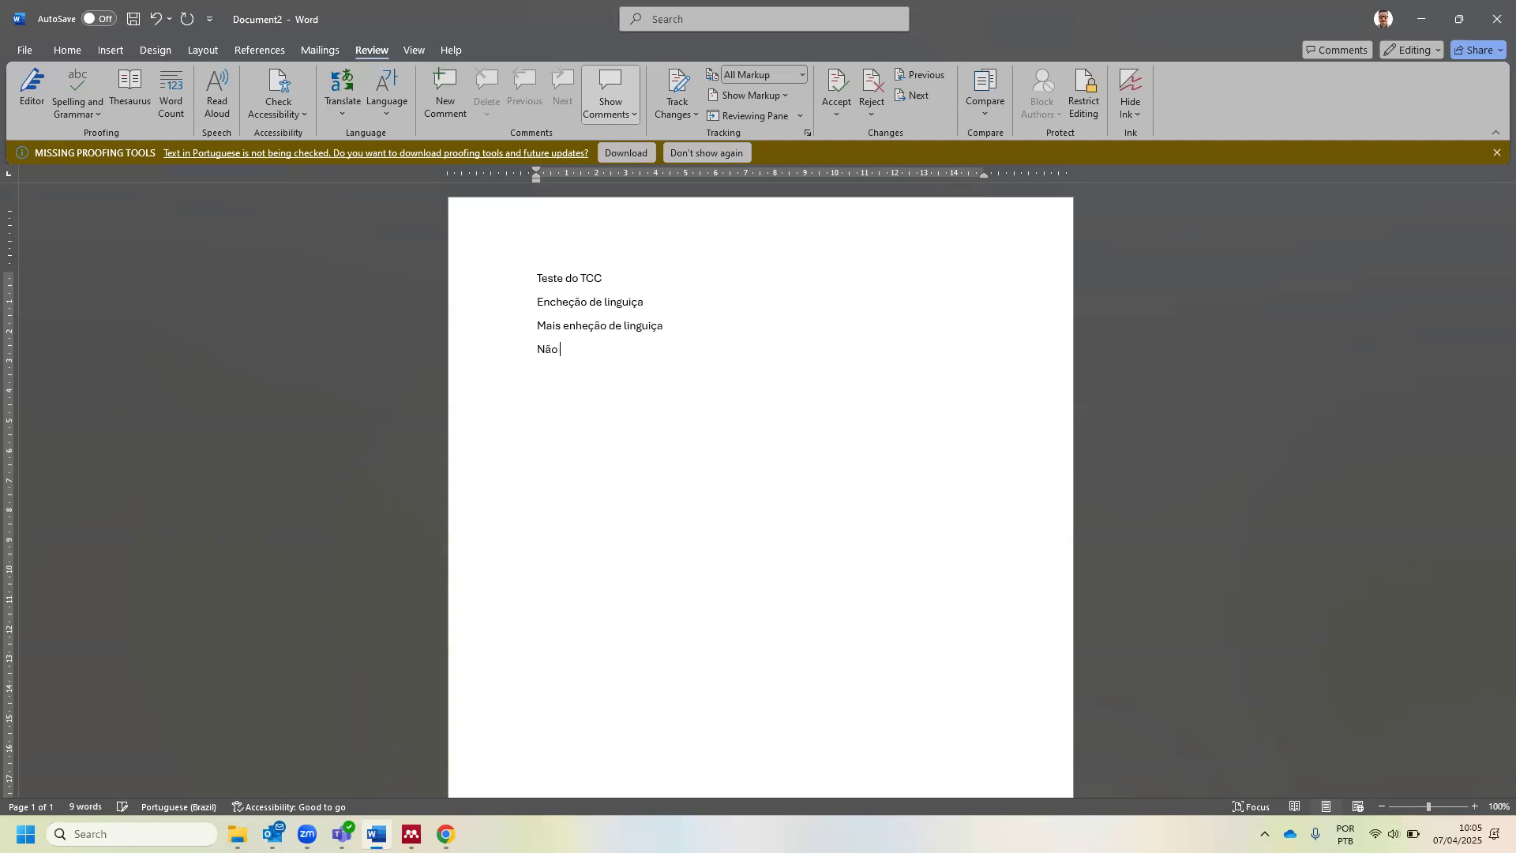
key("BackSpace")
key("BackSpace")
type("usem ")
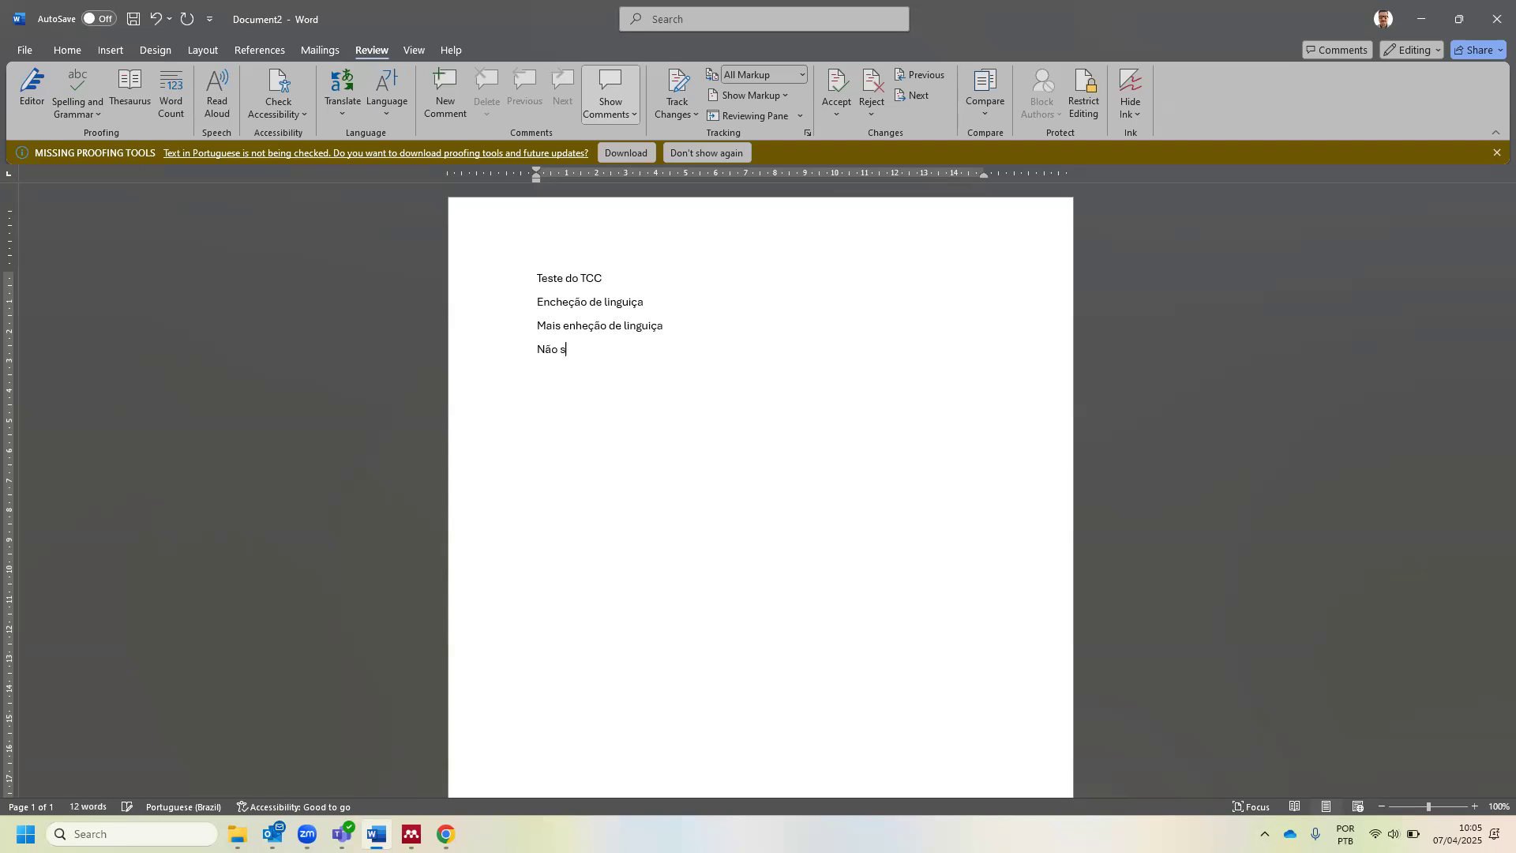
type("ChatGPT indiscriminadamente!")
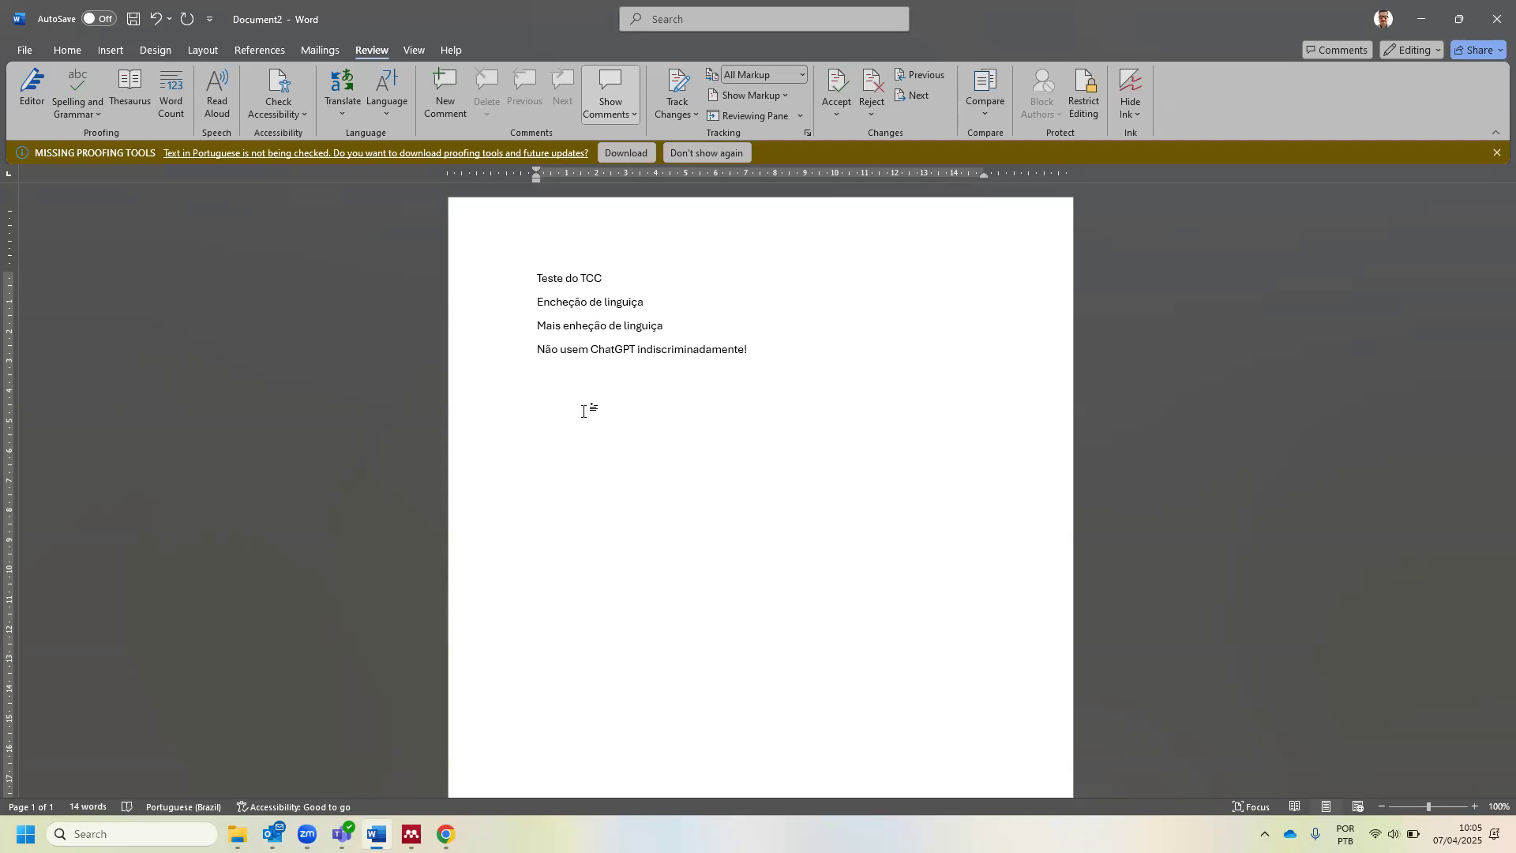
- Add the heading "Referências Bibliográficas" after a blank line below the text and make it bold
type("Referências Bibliográficas")
triple_click(584, 416)
key("ctrl+b")
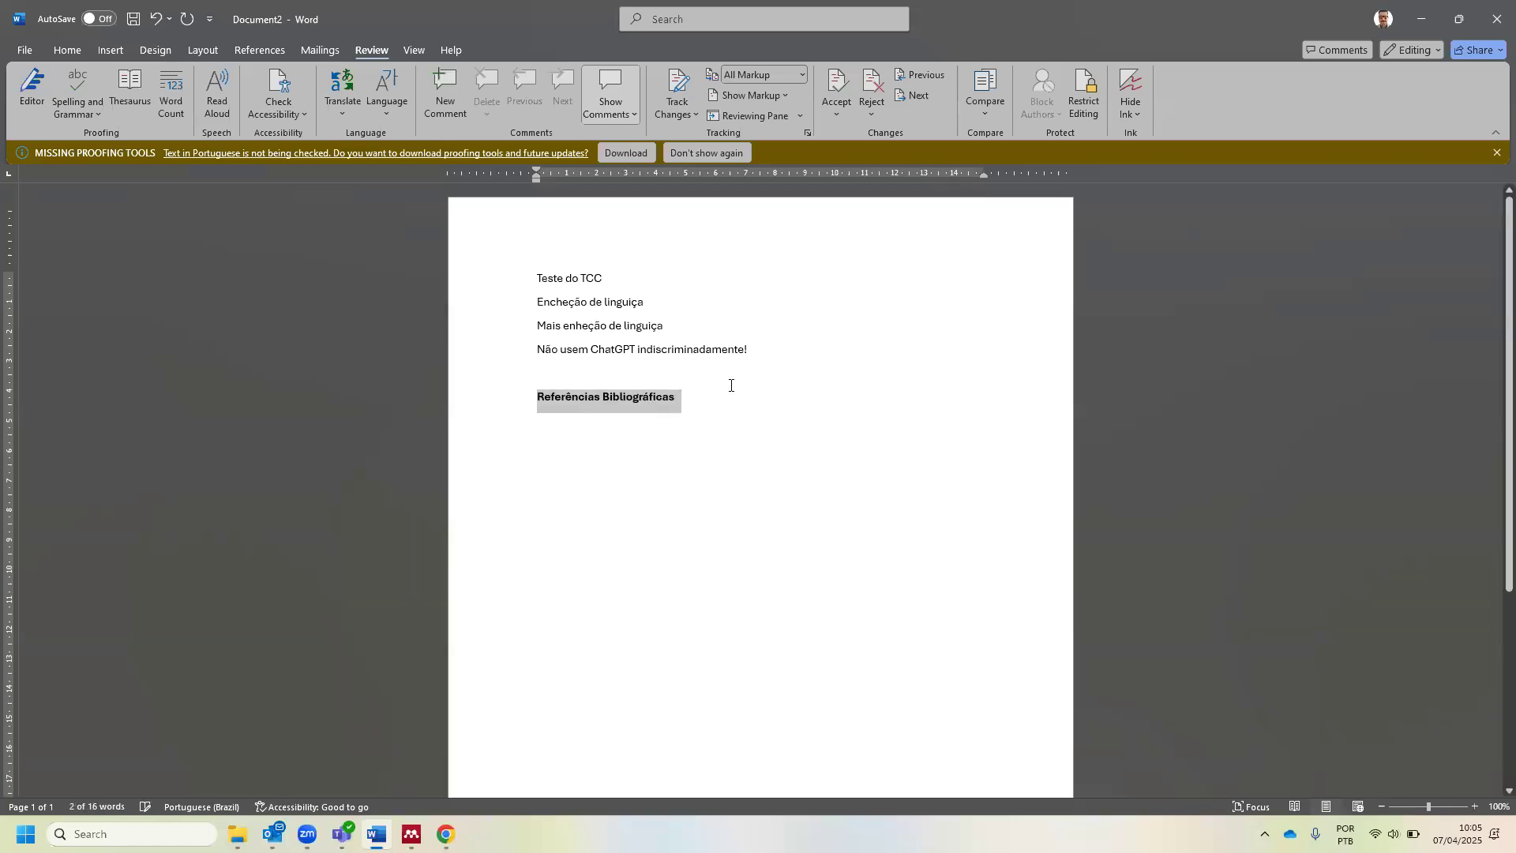
key("Up")
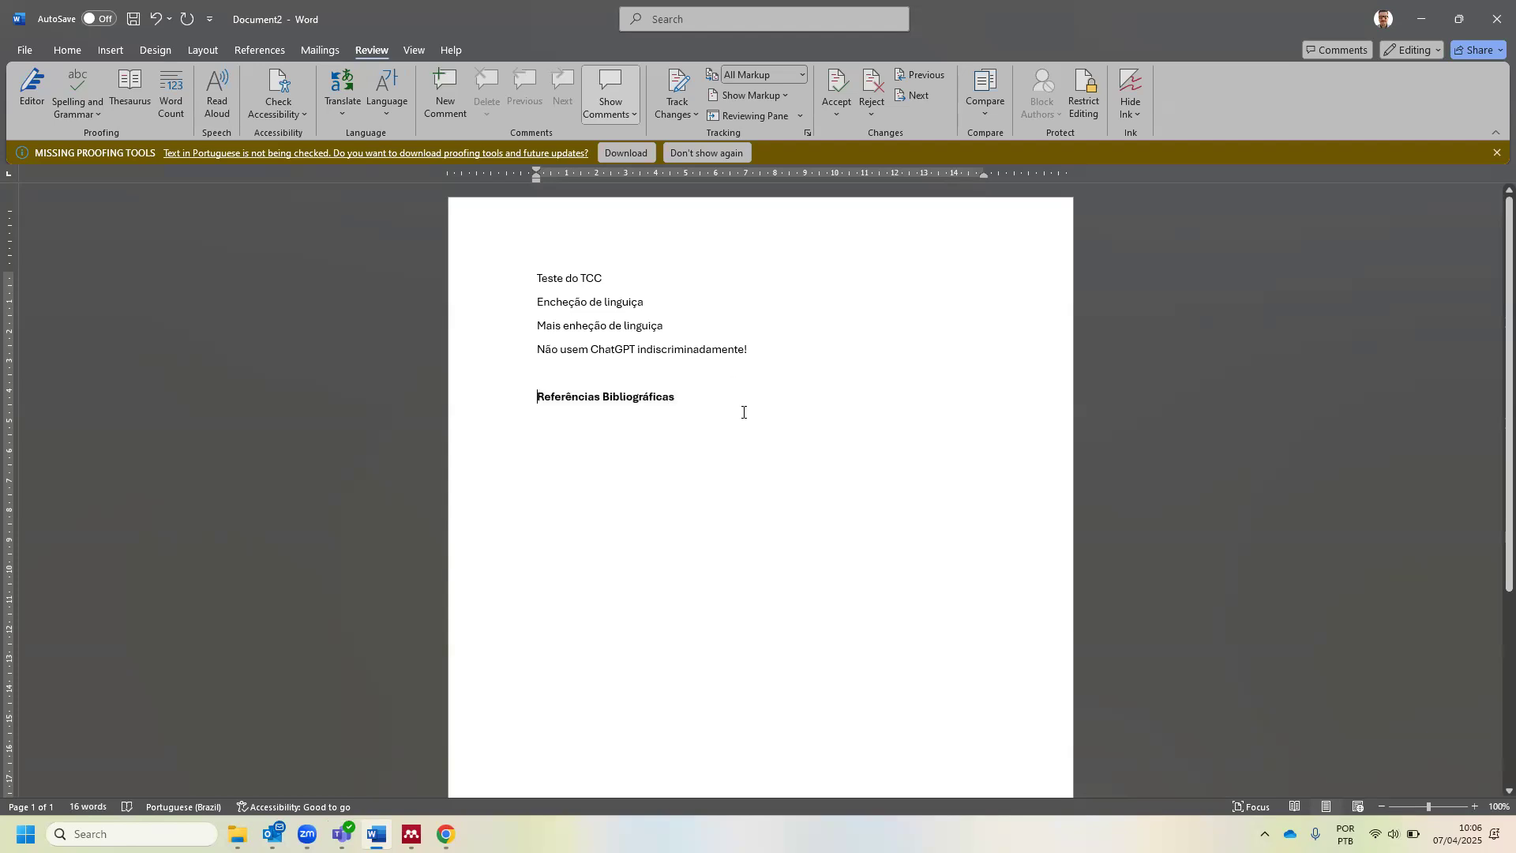
key("Down")
scroll(799, 480, "up", 3)
scroll(800, 480, "up", 5)
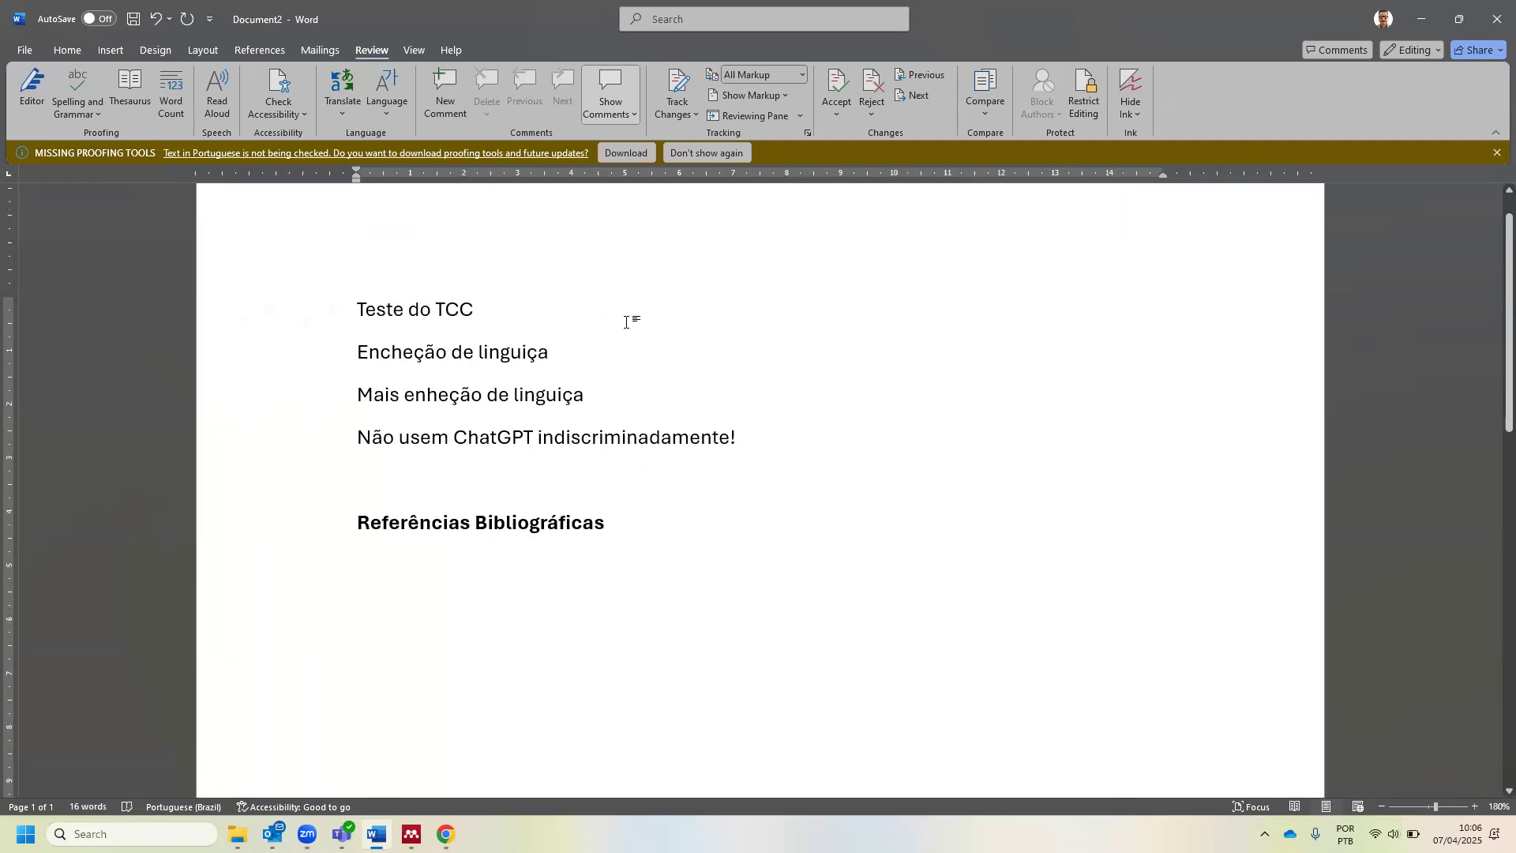
- End the first three lines with a period, leaving a space before it on the first two
left_click(578, 309)
type(".")
key("Down")
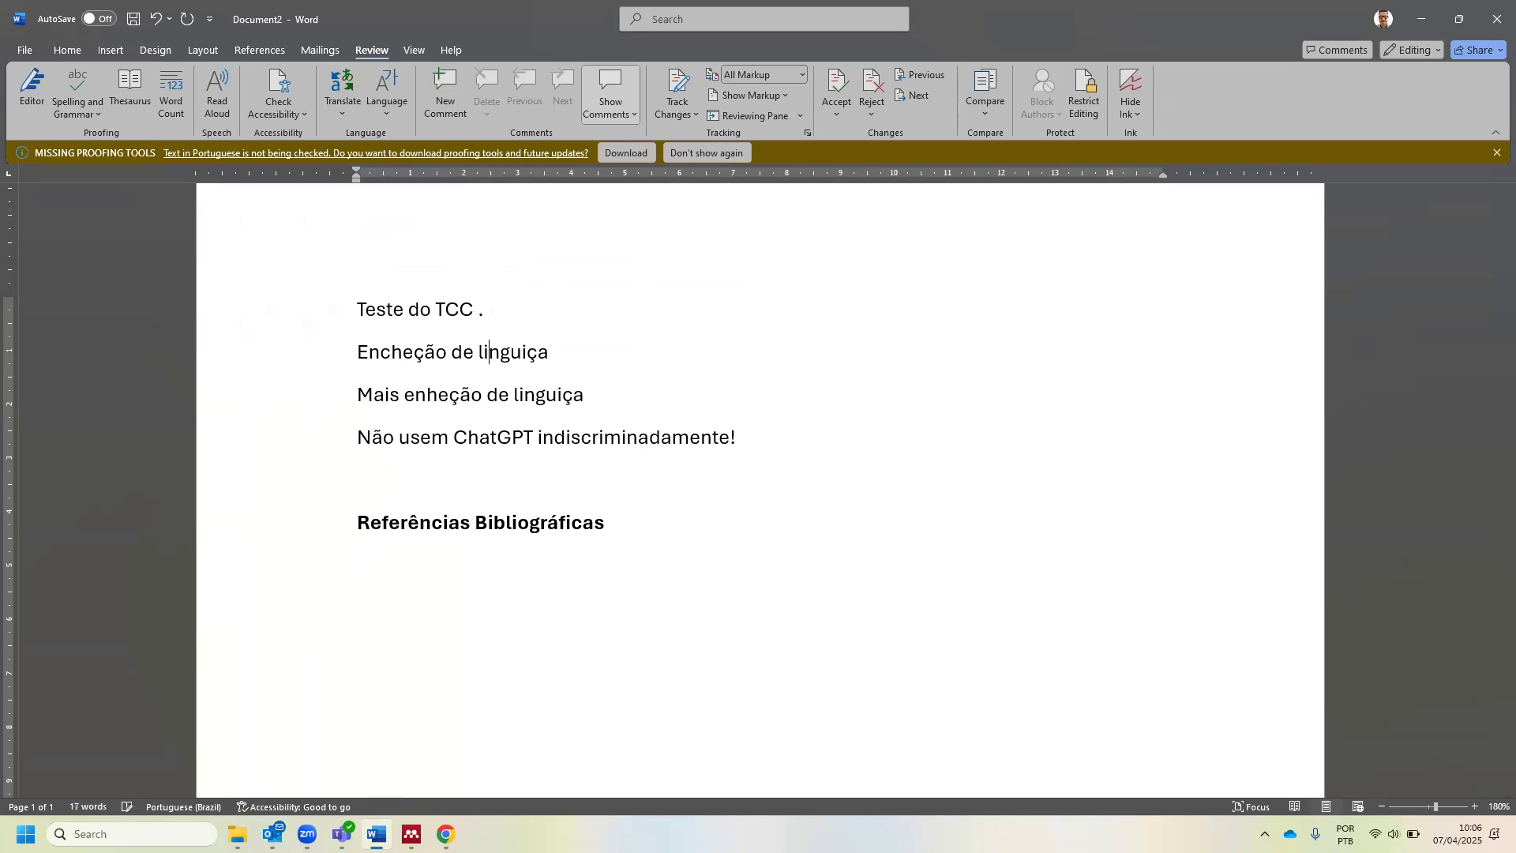
type(".")
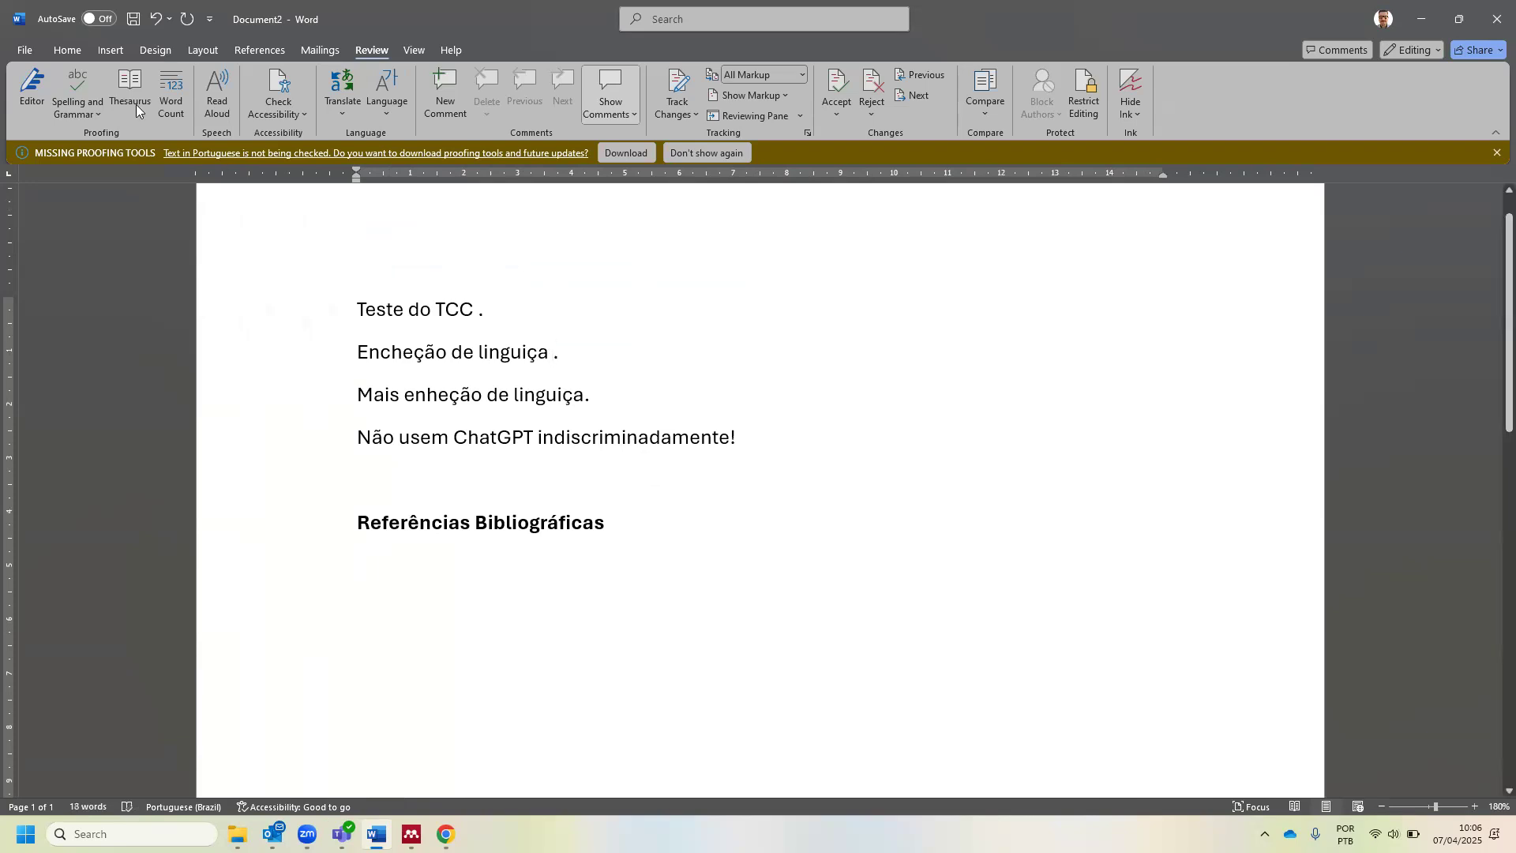
- Start a Mendeley citation before the period of "Encheção de linguiça" and search My Library by an author's surname
left_click(261, 54)
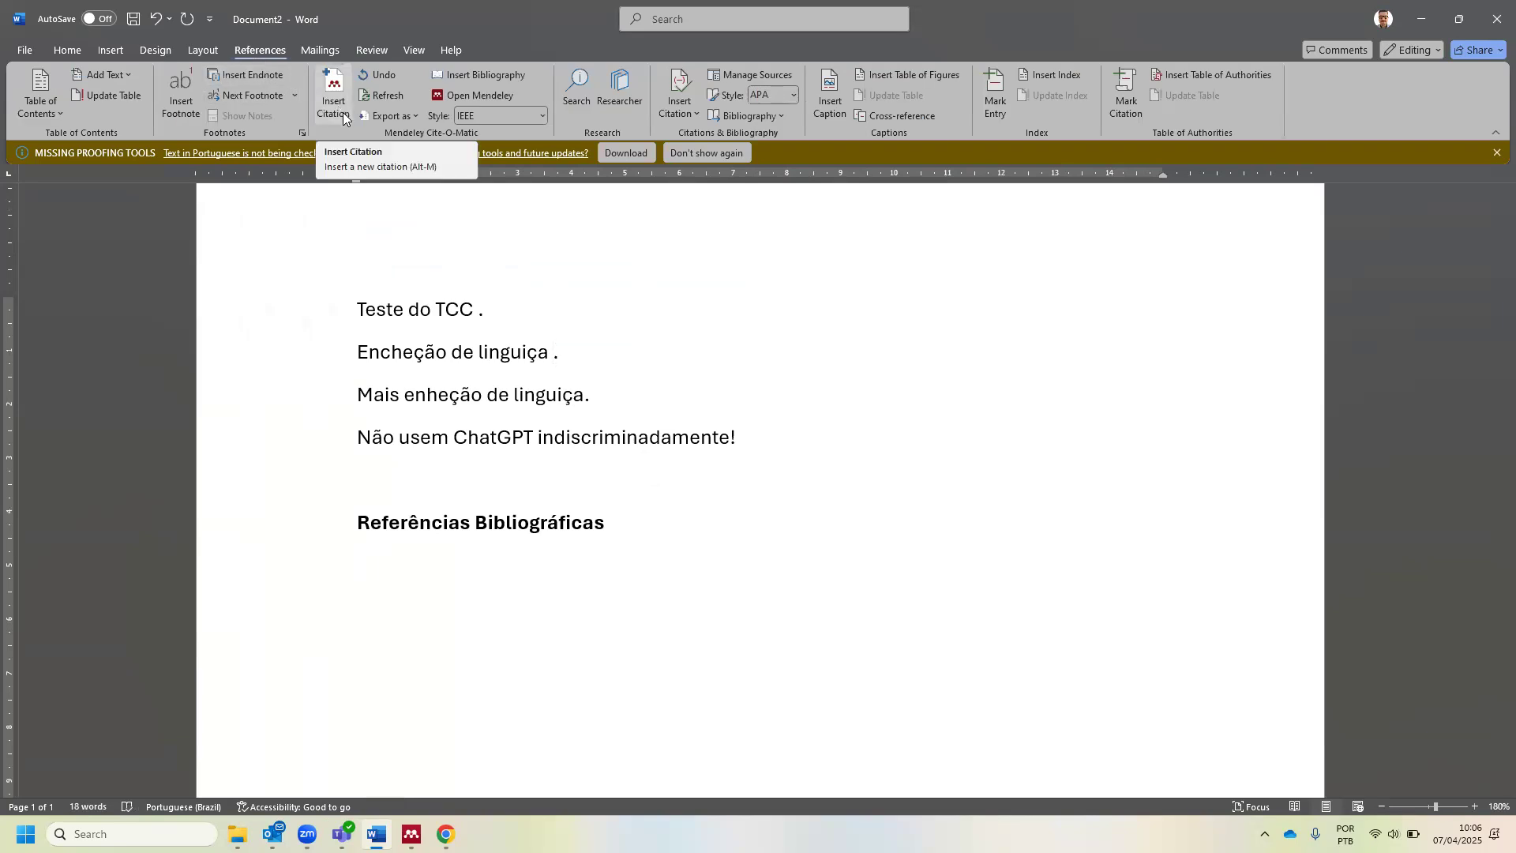
left_click(327, 87)
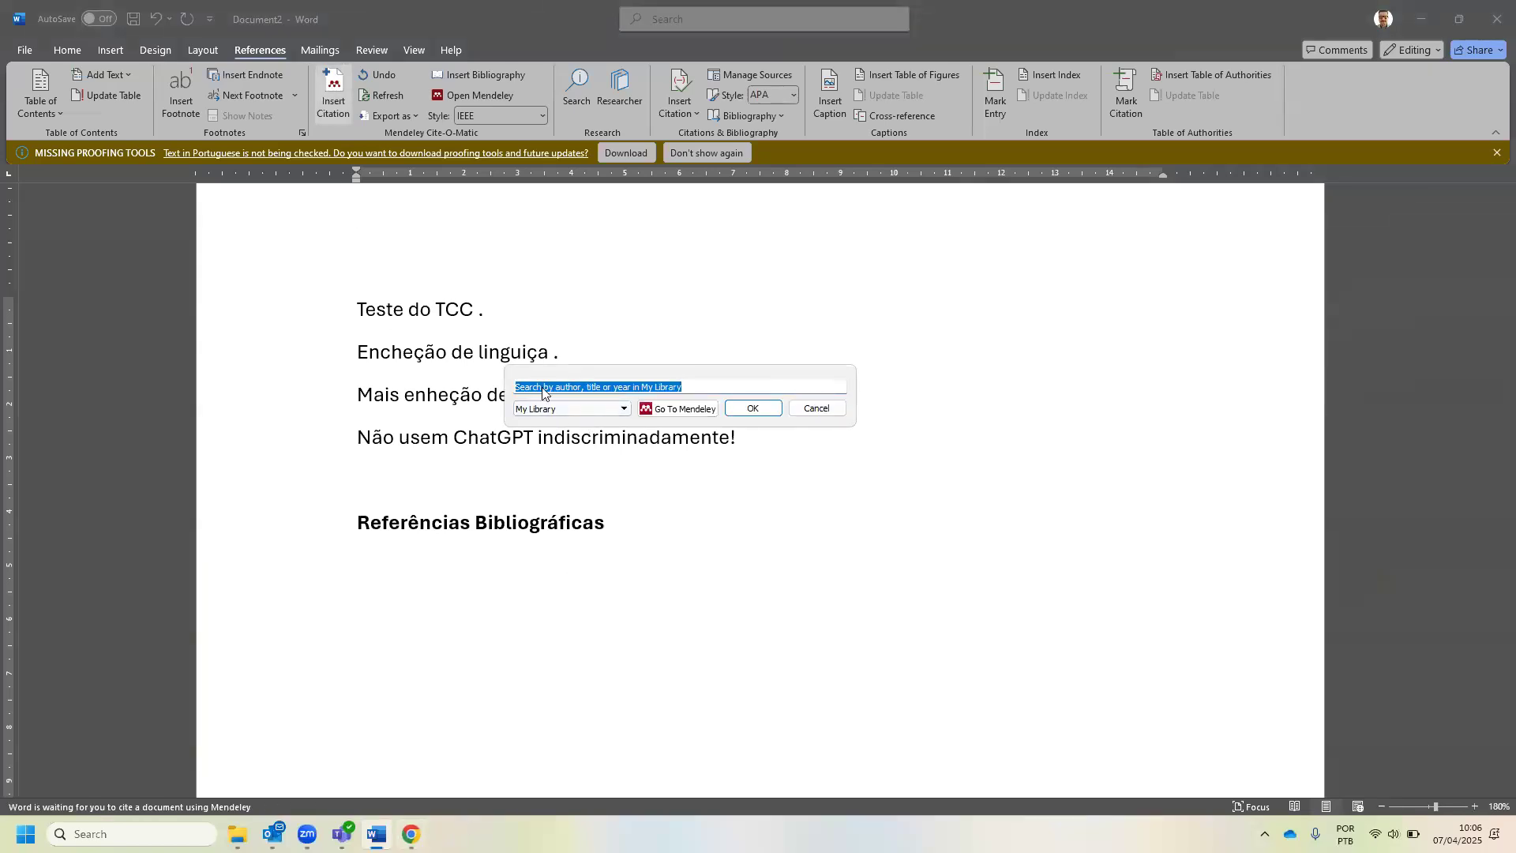
left_click(571, 409)
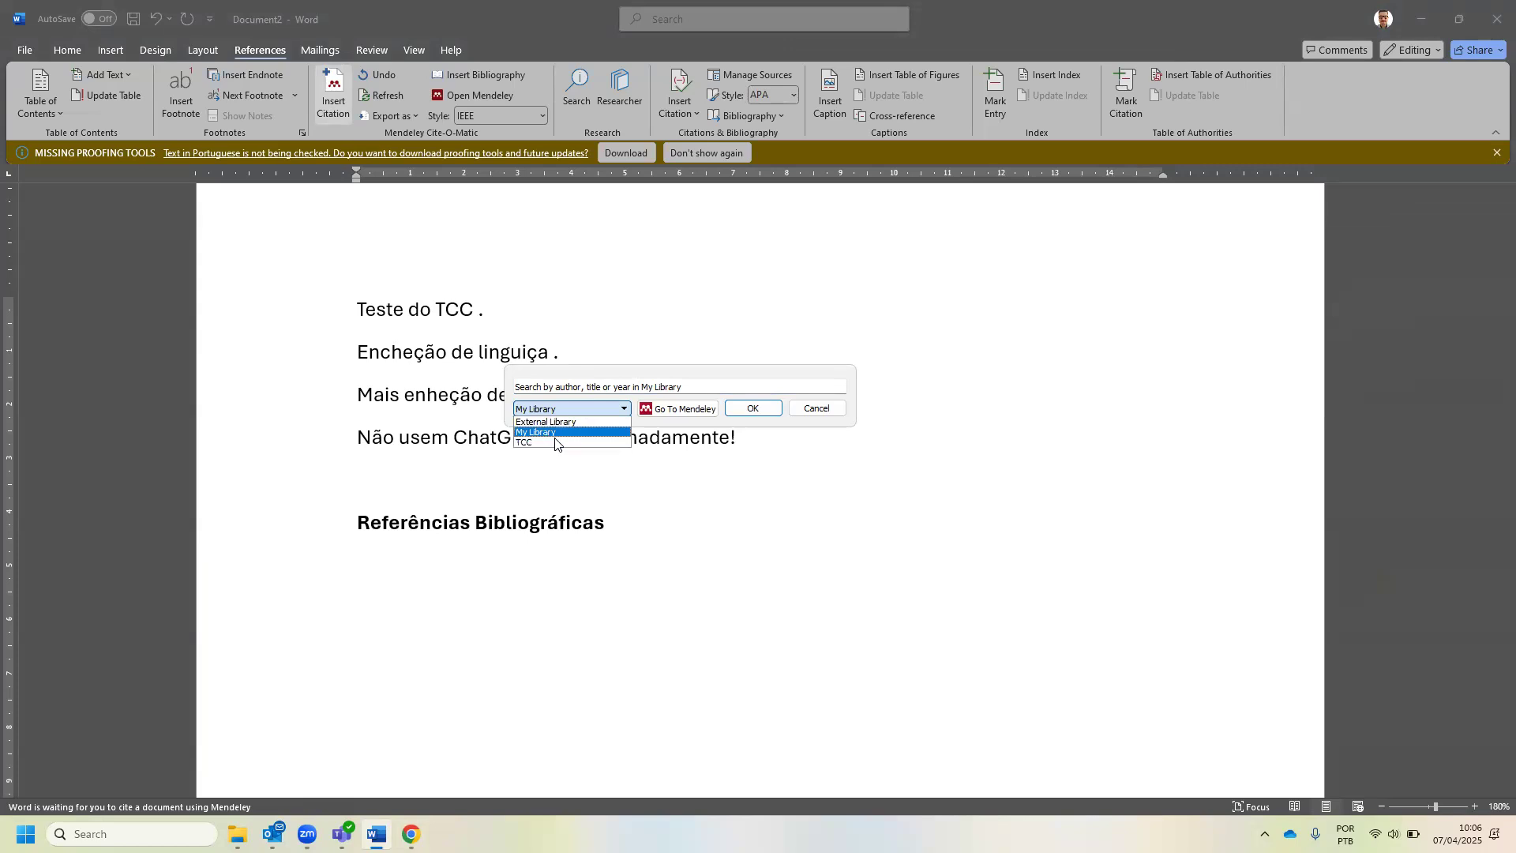
left_click(557, 434)
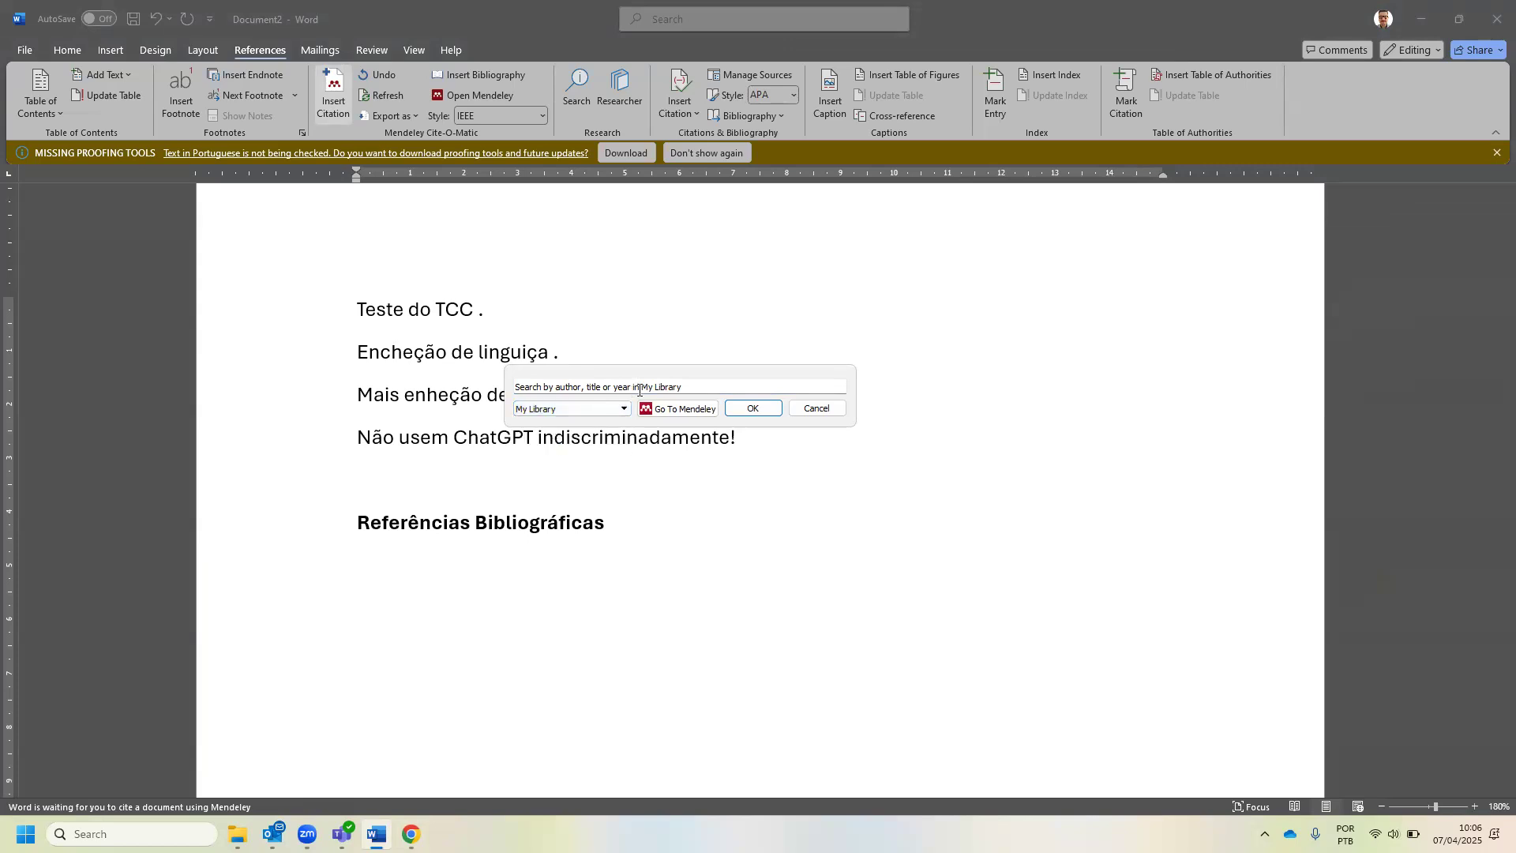
left_click_drag(694, 388, 460, 368)
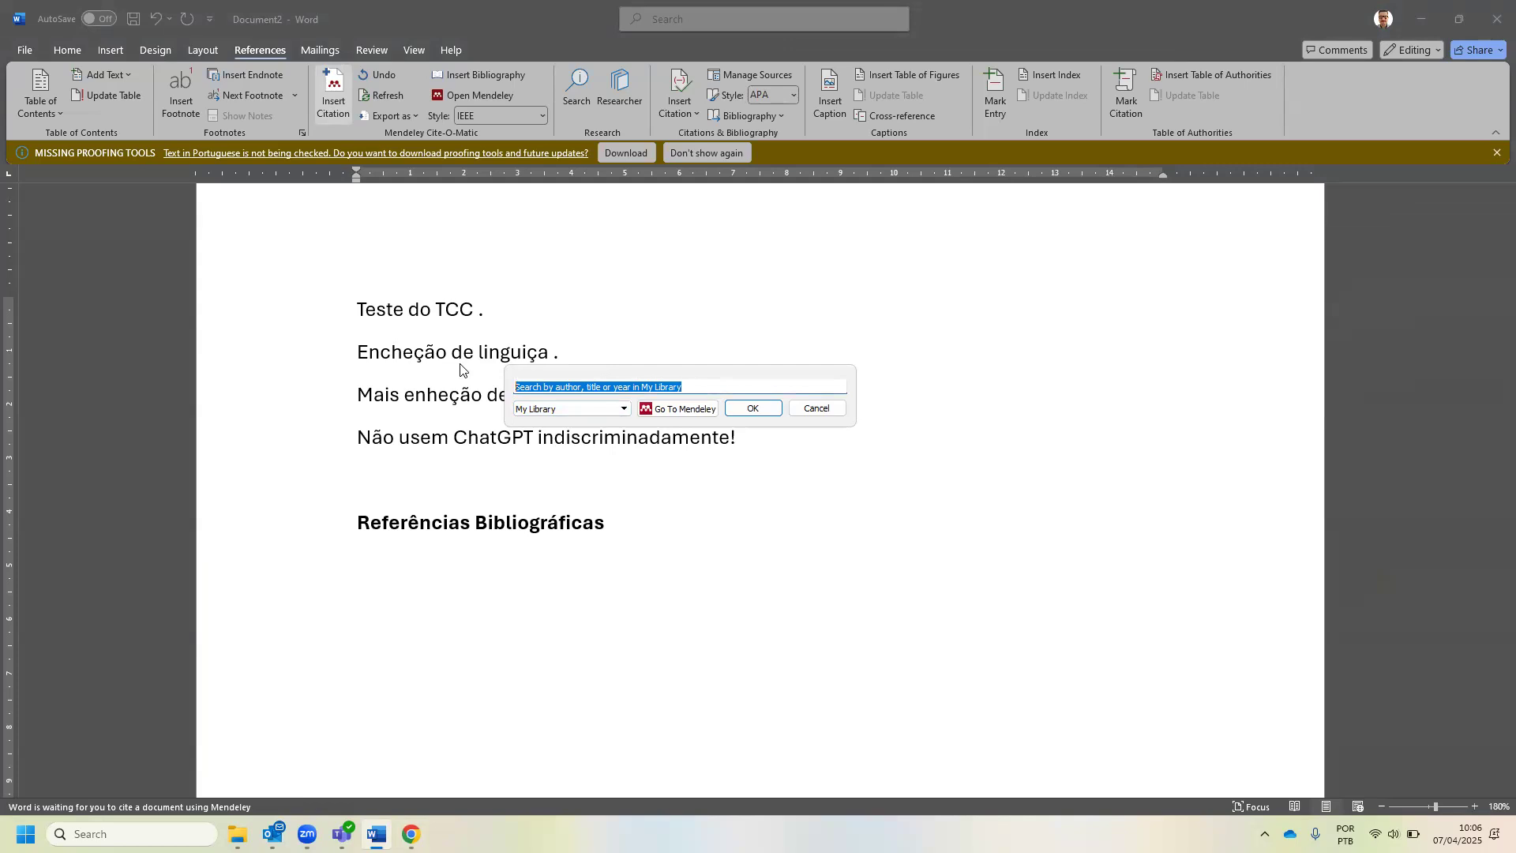
type("debroy")
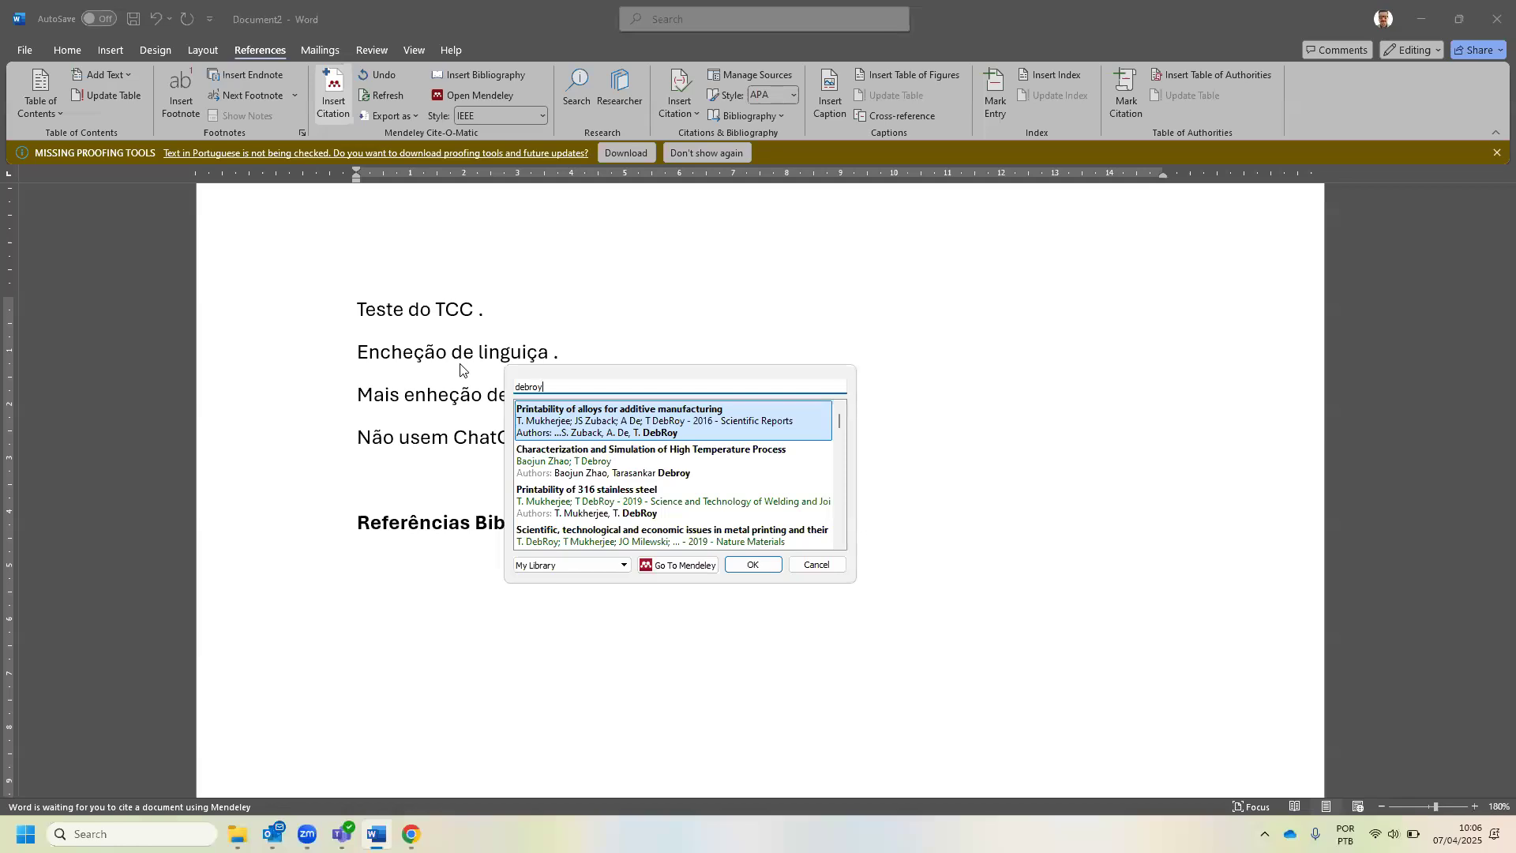
- Replace the author search with the title keyword "Printabilit"
key("BackSpace")
key("BackSpace")
key("BackSpace")
key("BackSpace")
key("BackSpace")
type("P")
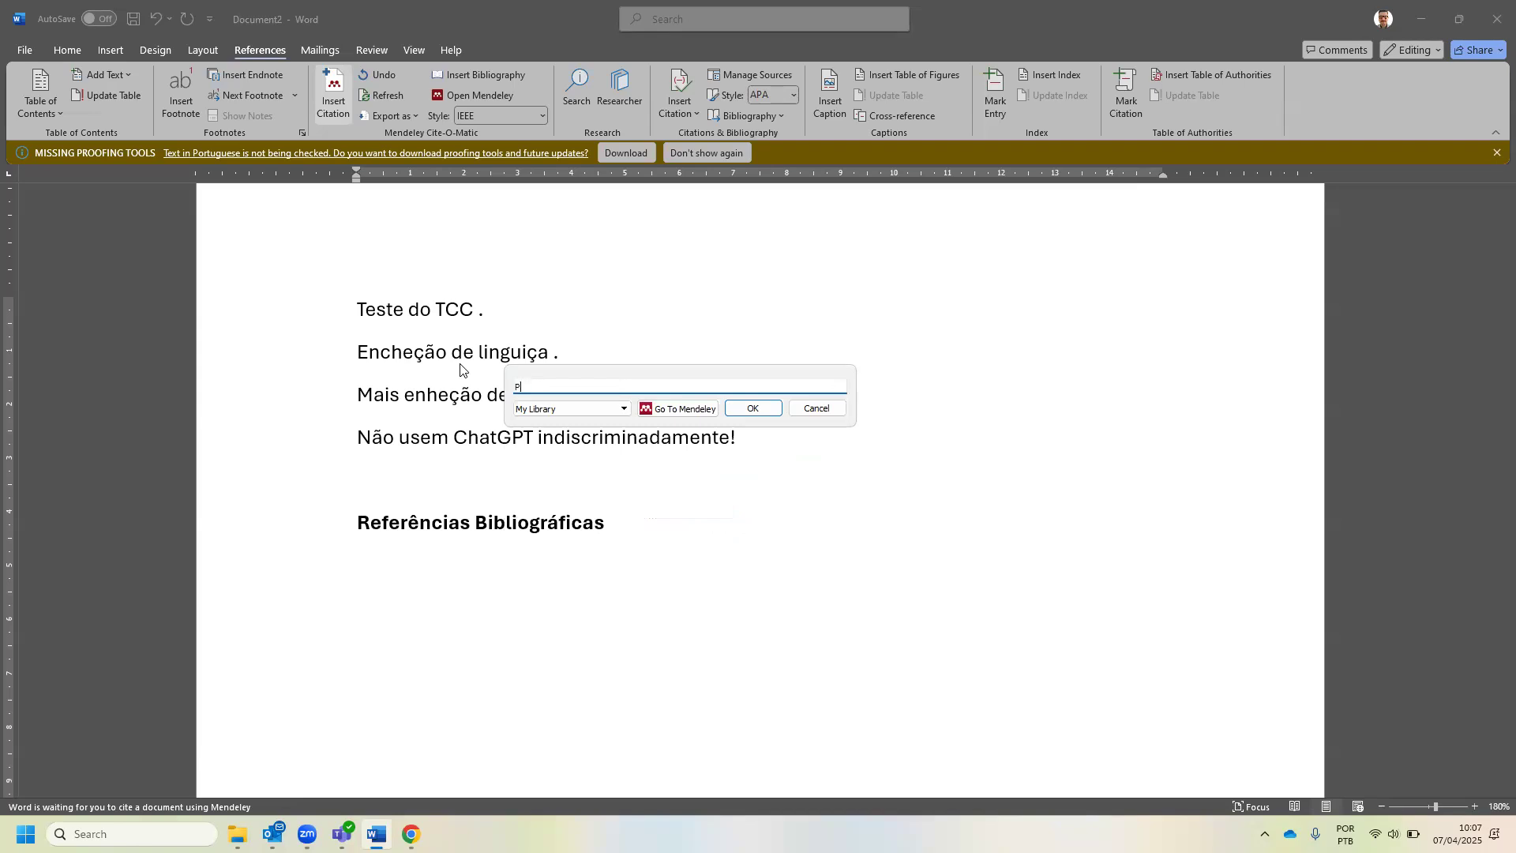
type("rintabili")
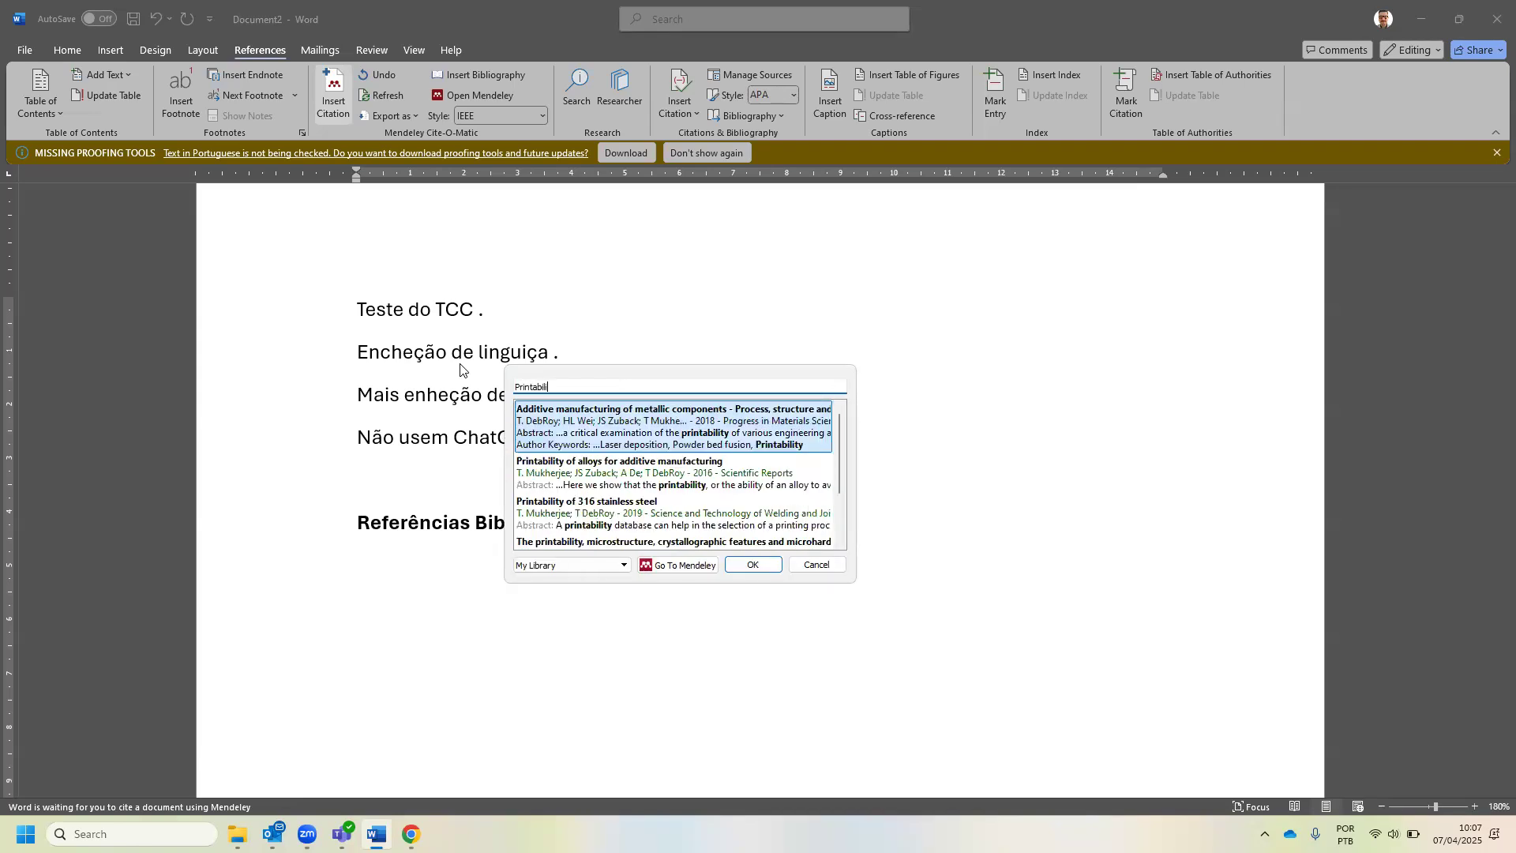
type("ti")
key("BackSpace")
- Browse the matches and cite the 2018 article "Additive manufacturing of metallic components" at the end of the second line
key("Down")
key("Down")
key("Down")
key("Down")
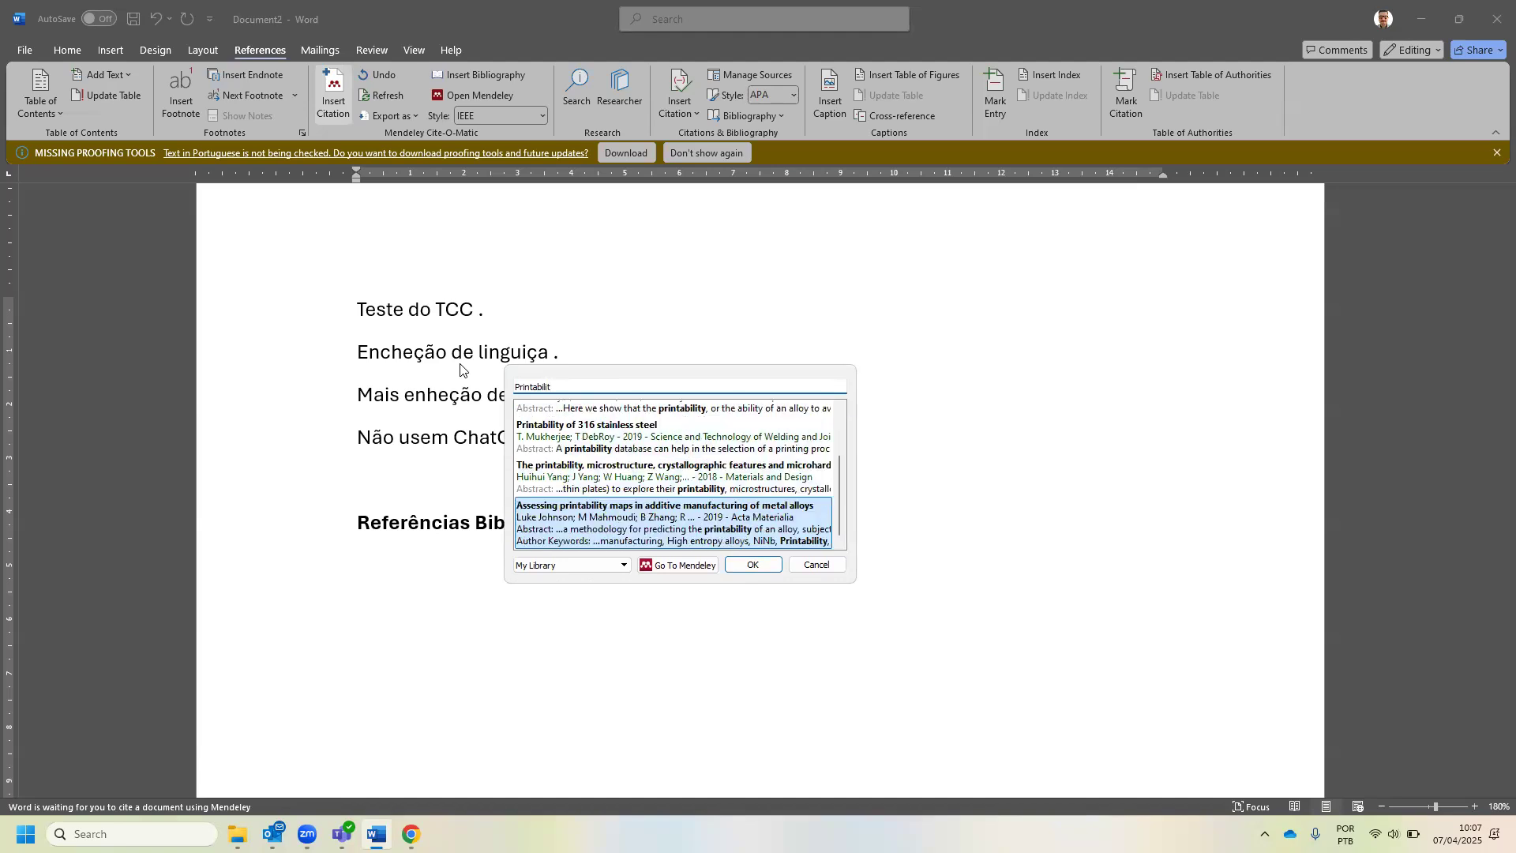
key("Up")
key("Up")
key("Up")
key("Up")
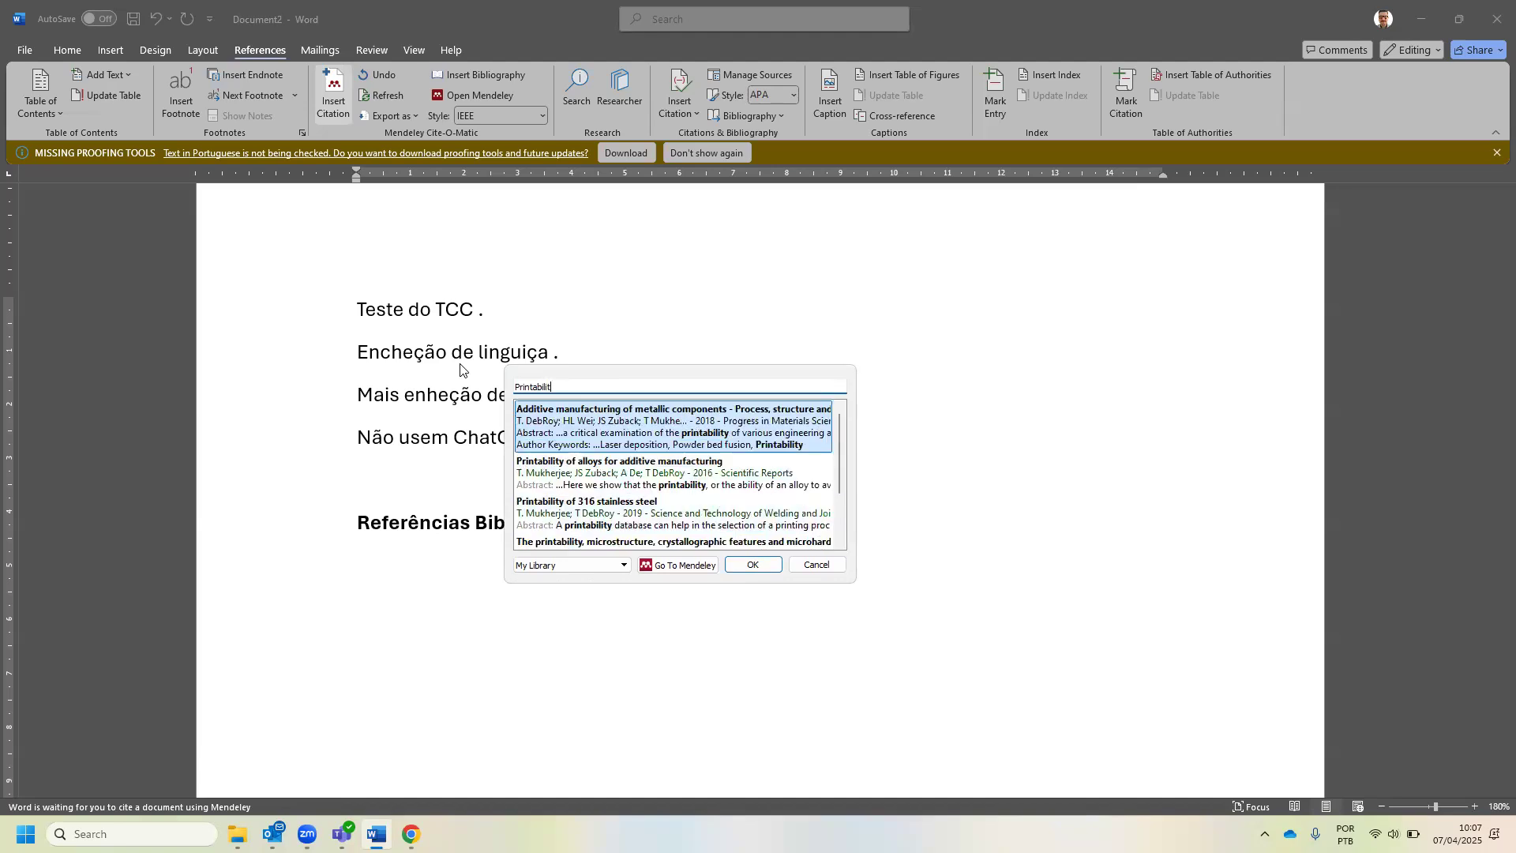
key("Down")
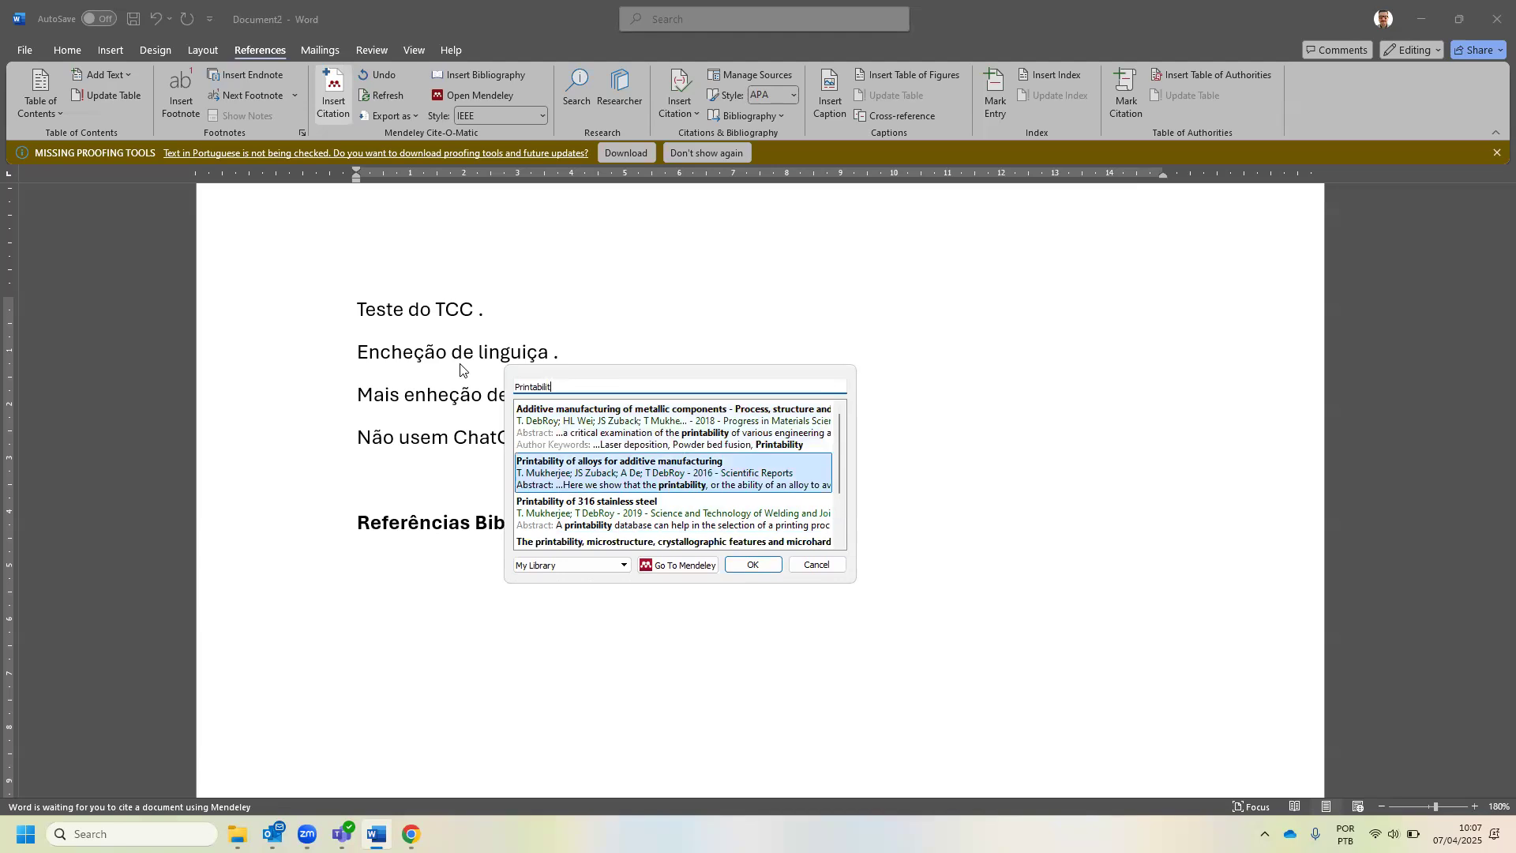
key("Up")
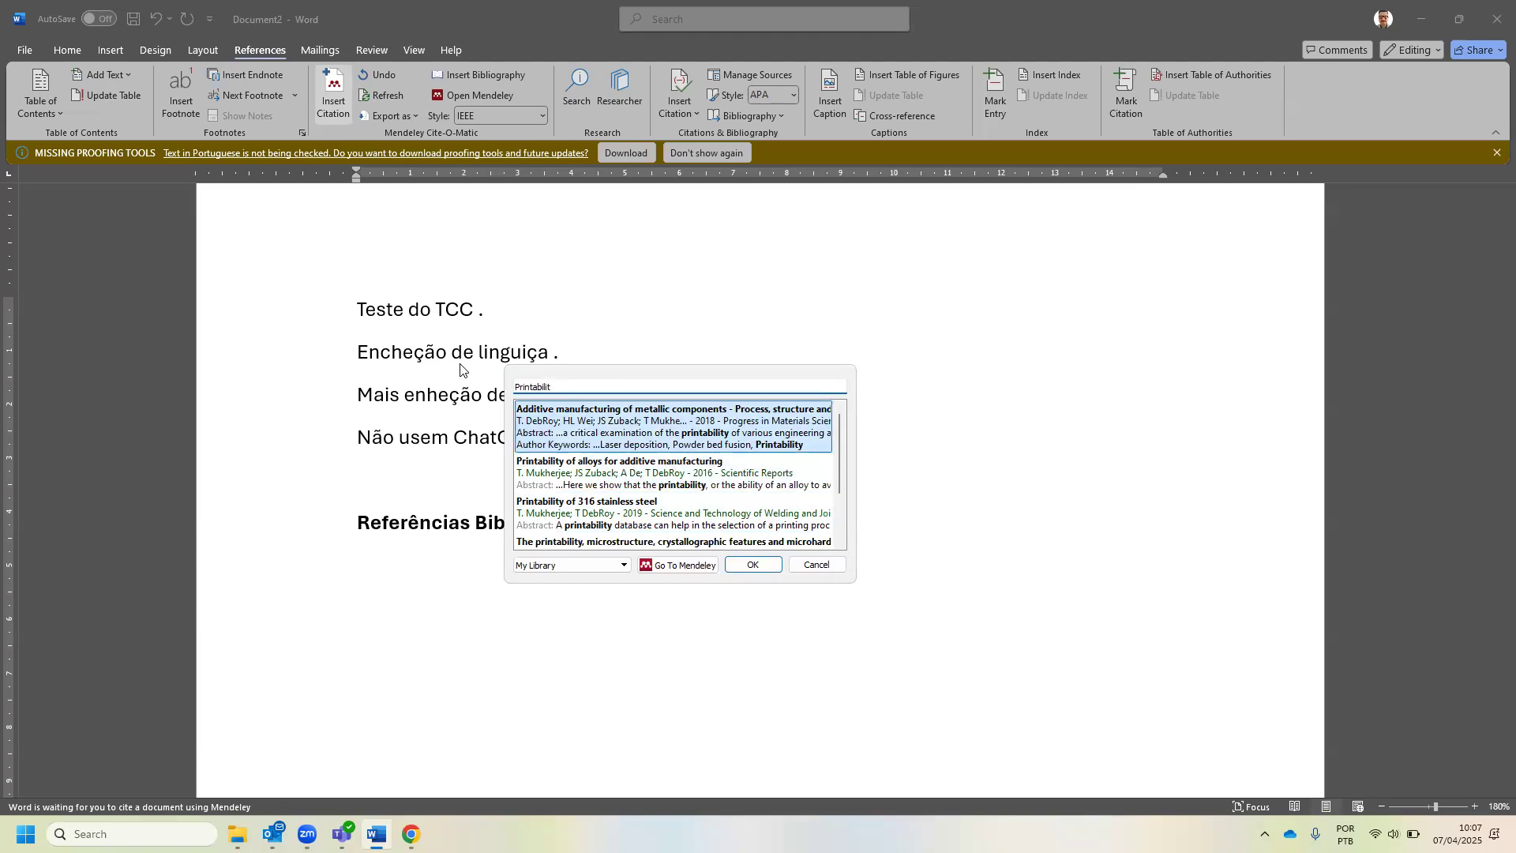
left_click(771, 566)
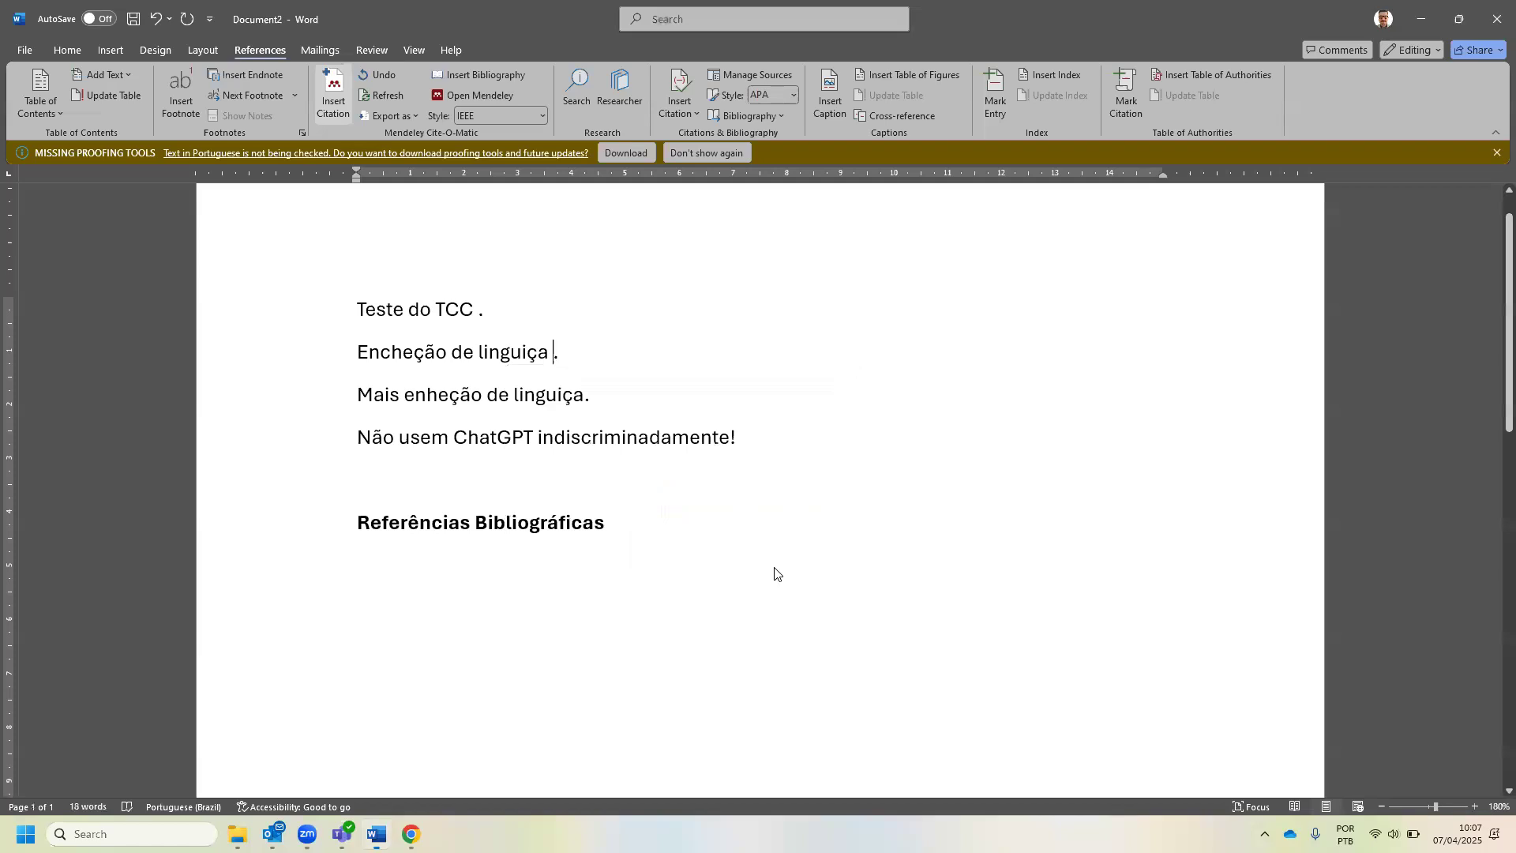
key("Down")
left_click(557, 359)
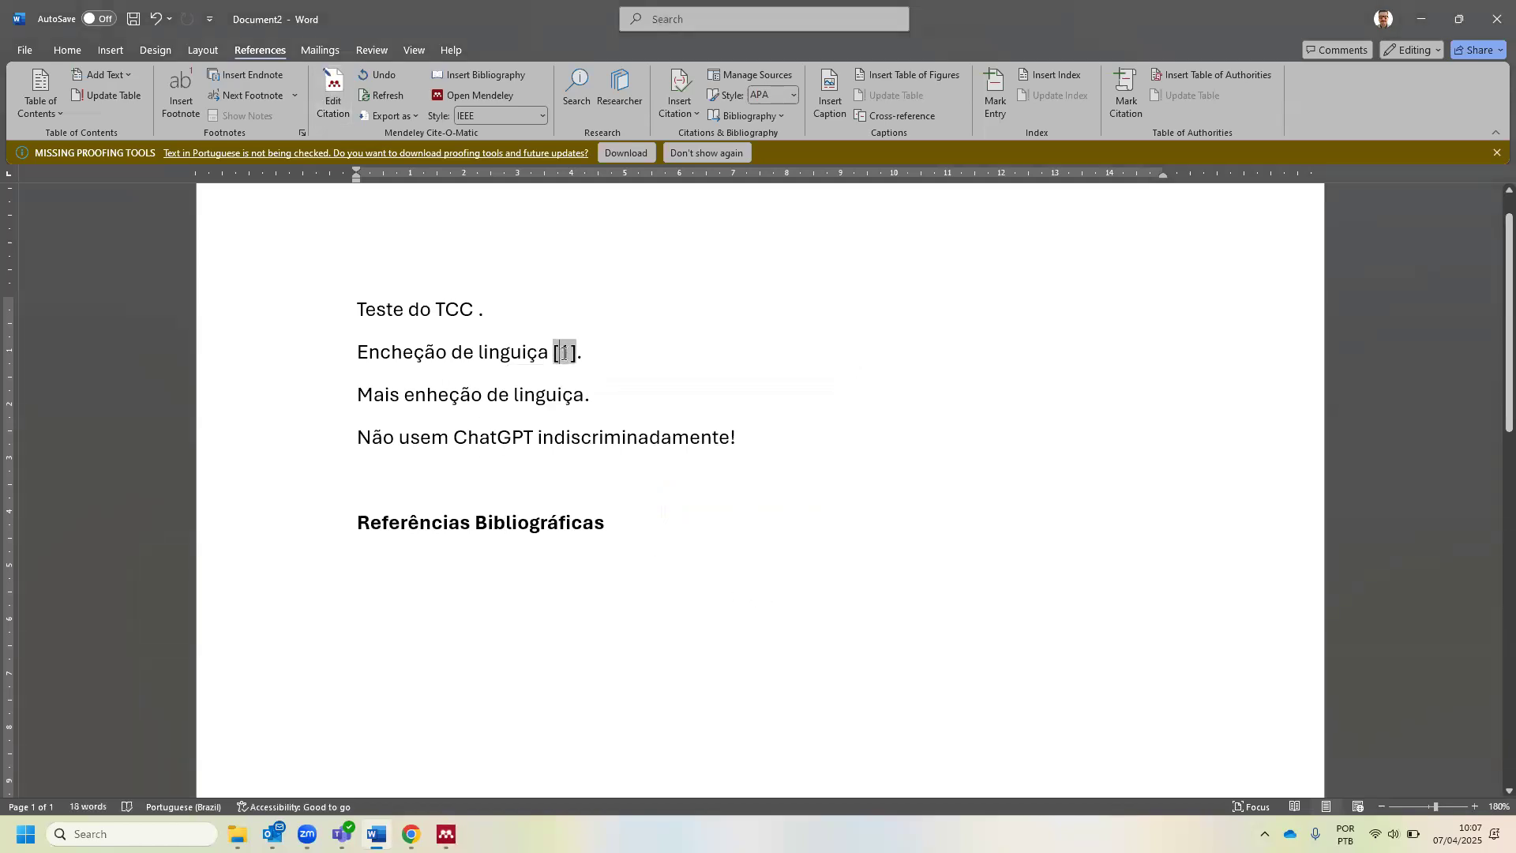
- Start a citation before the third line's period, search by author surname and add "Characterization and Simulation of High Temperature Process"
left_click(586, 397)
left_click(333, 95)
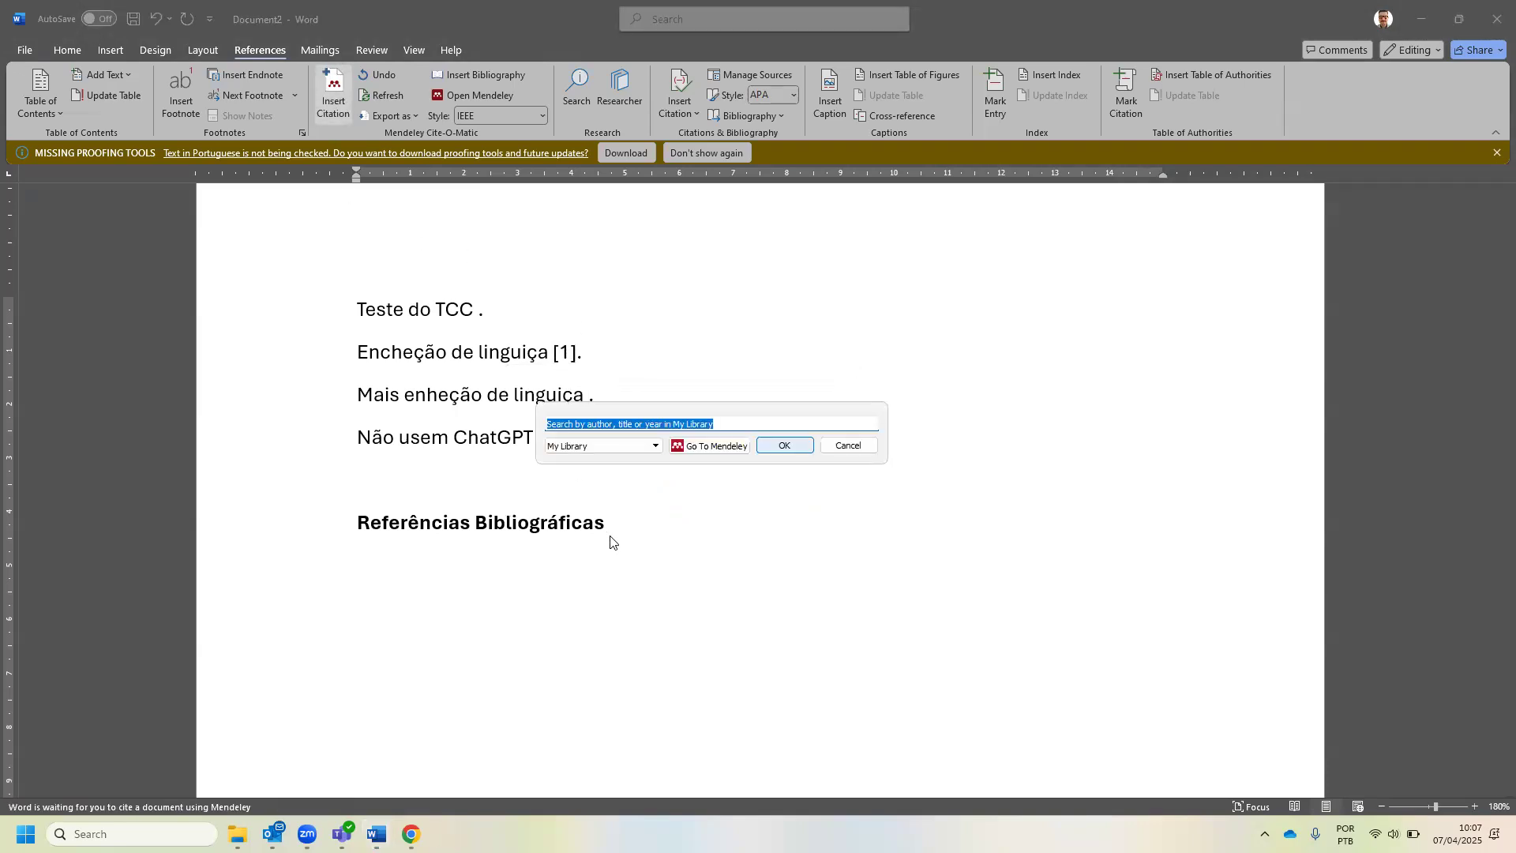
type("debroy")
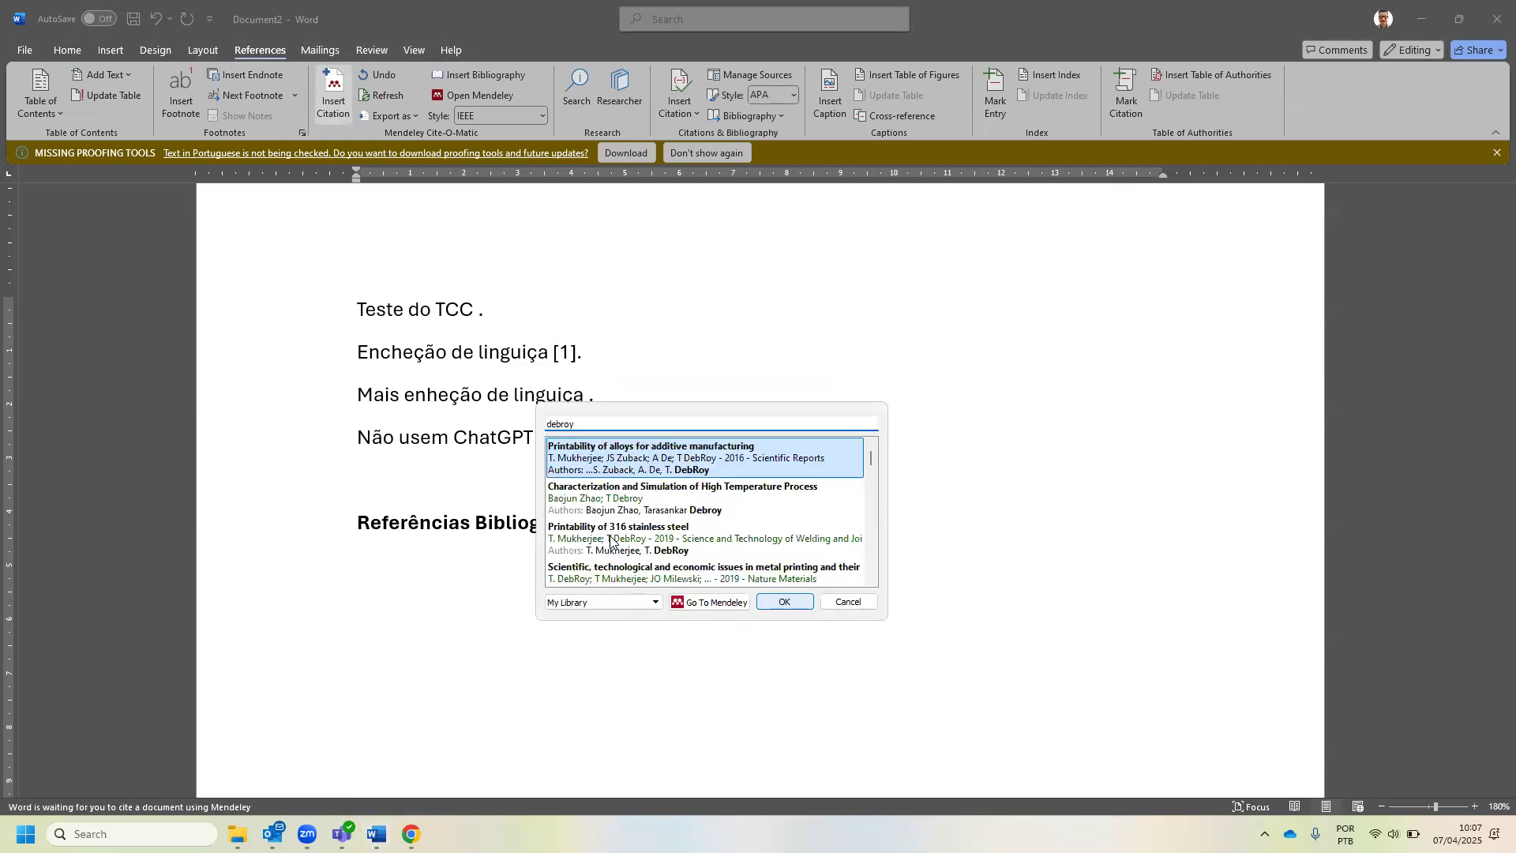
key("Down")
key("Return")
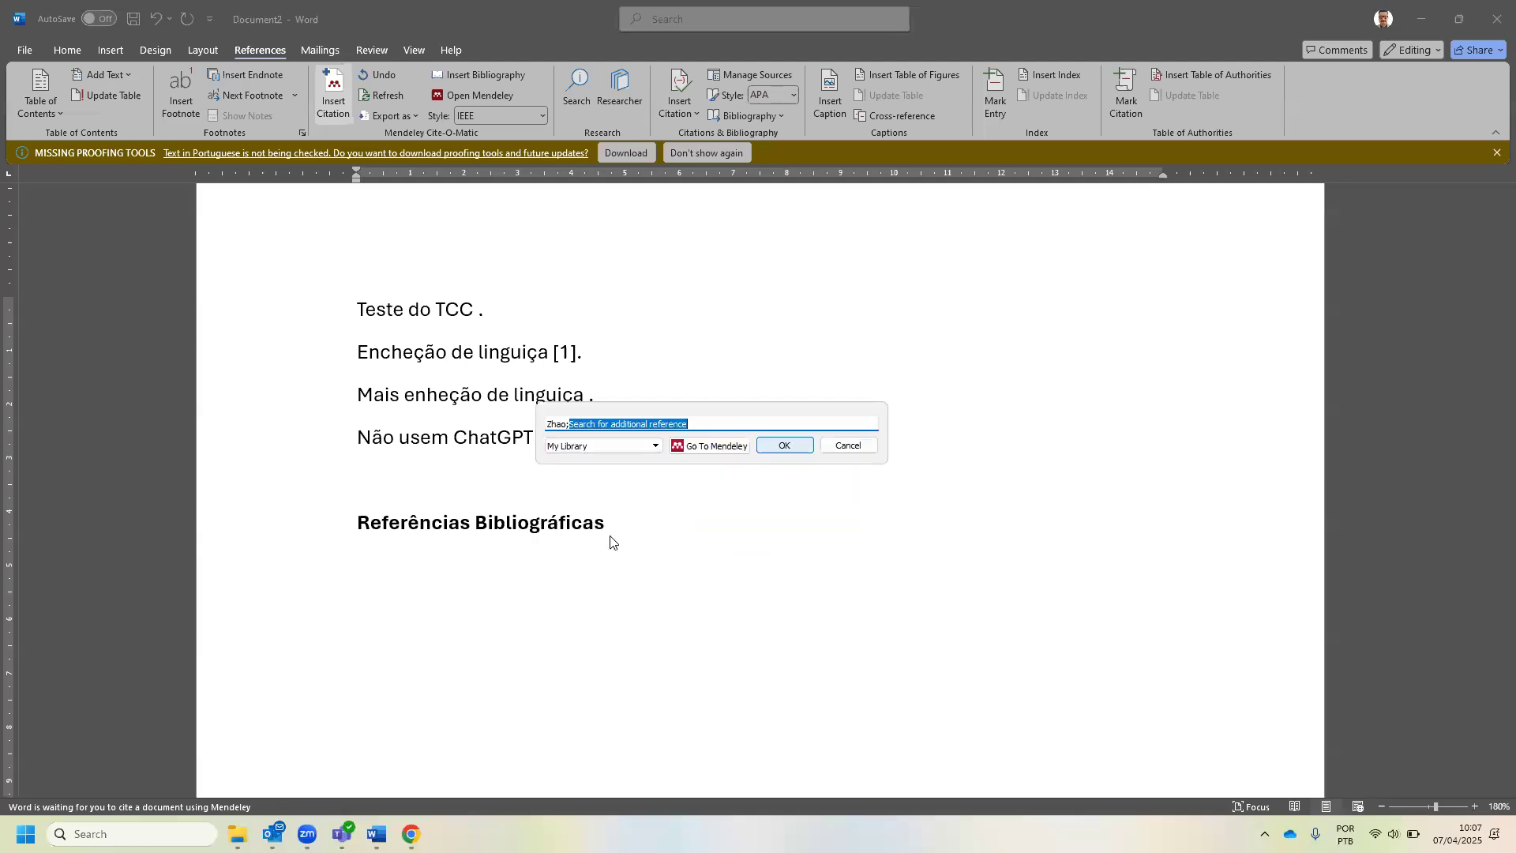
- Search My Library by a co-author's full name and add the 2024 article "Metal powder as feedstock for laser-based additive manufacturing" to the citation
type("pi")
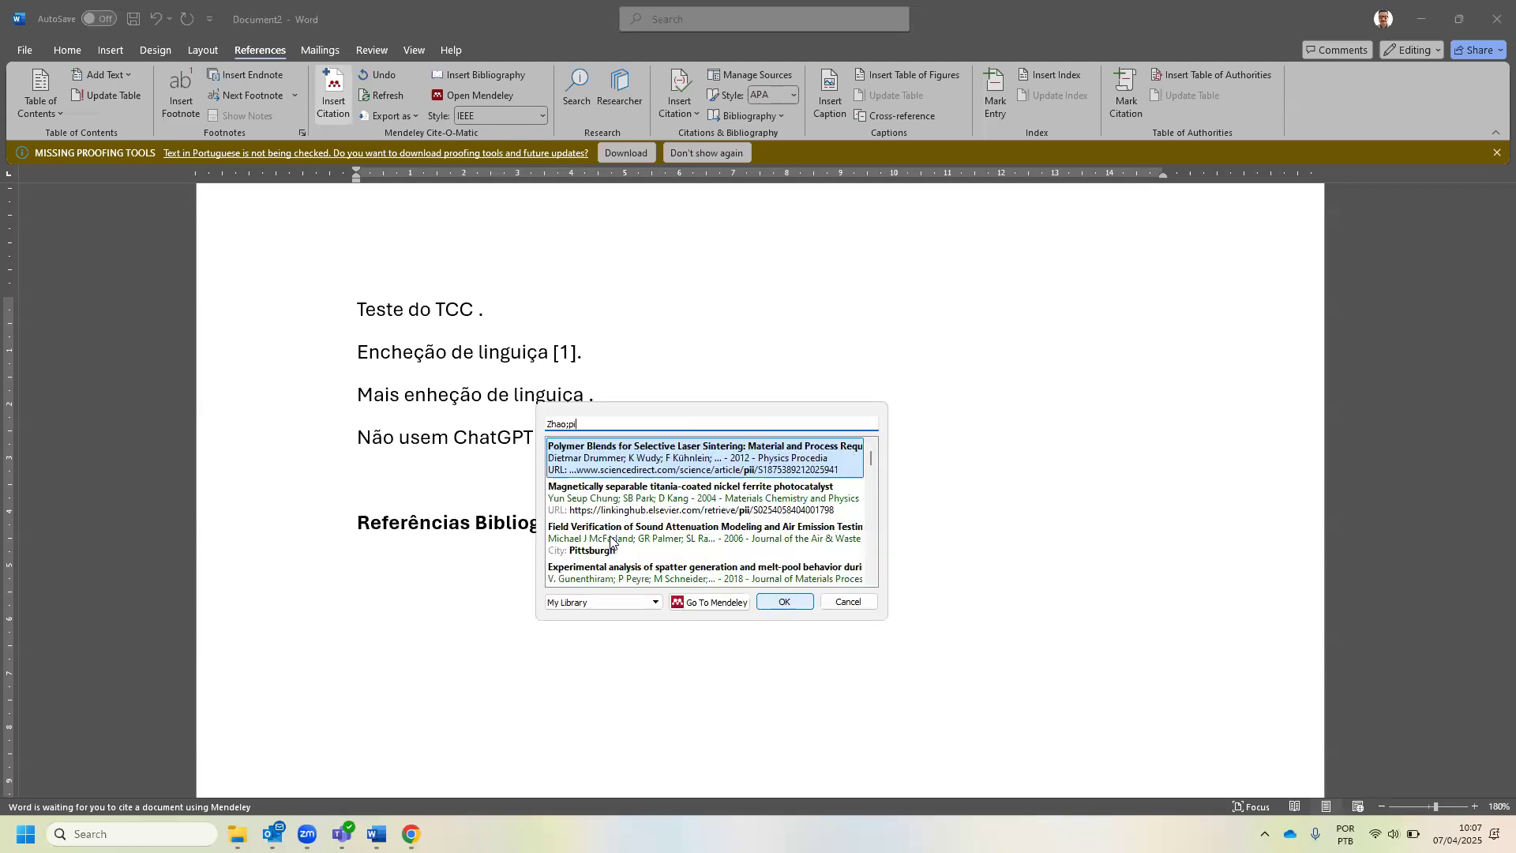
type("ter gar")
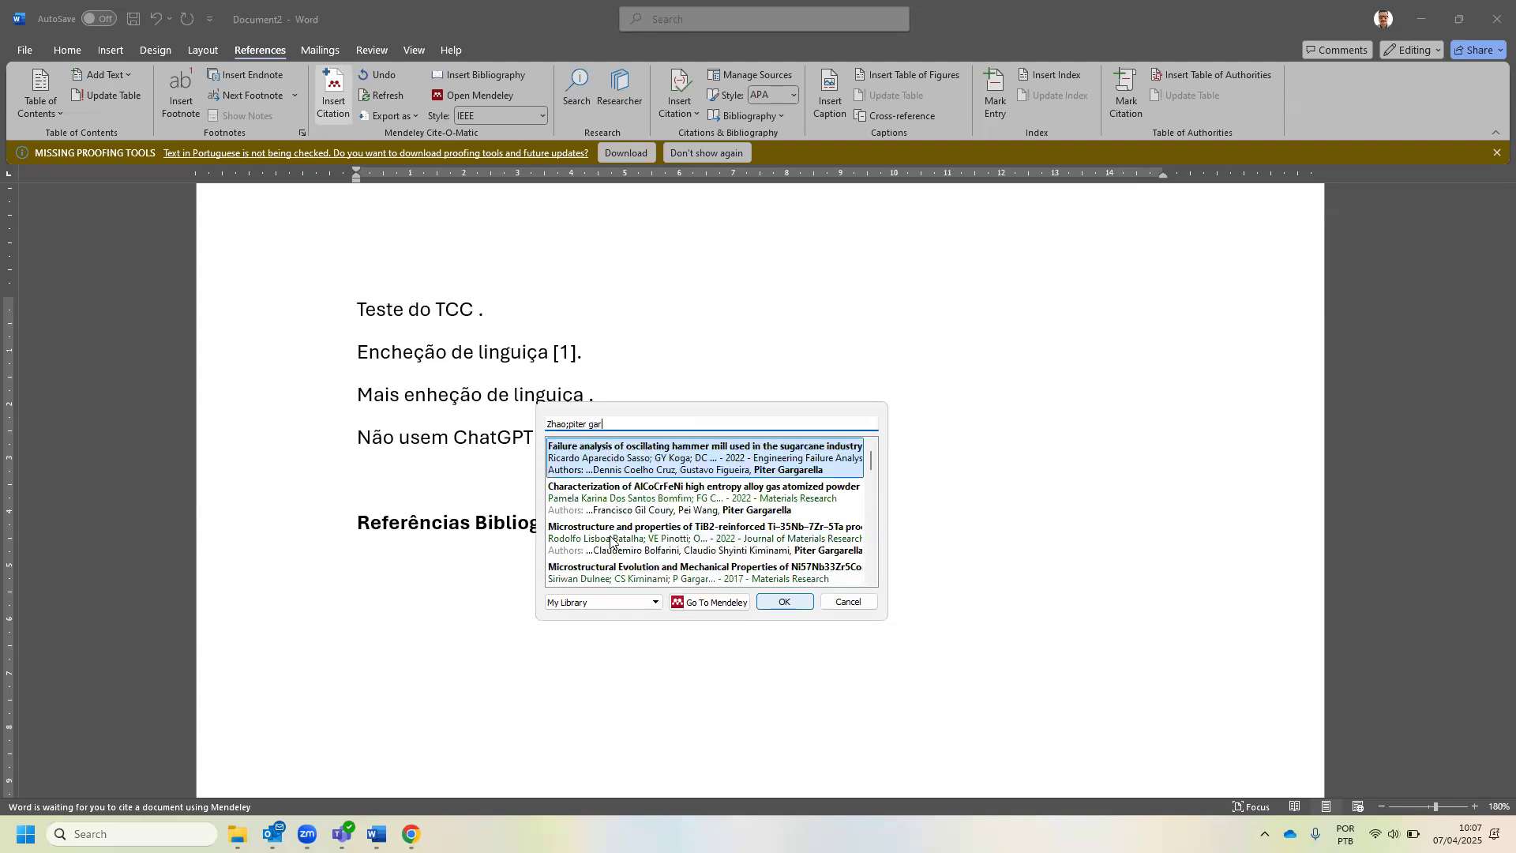
type("garella")
key("Down")
key("Down")
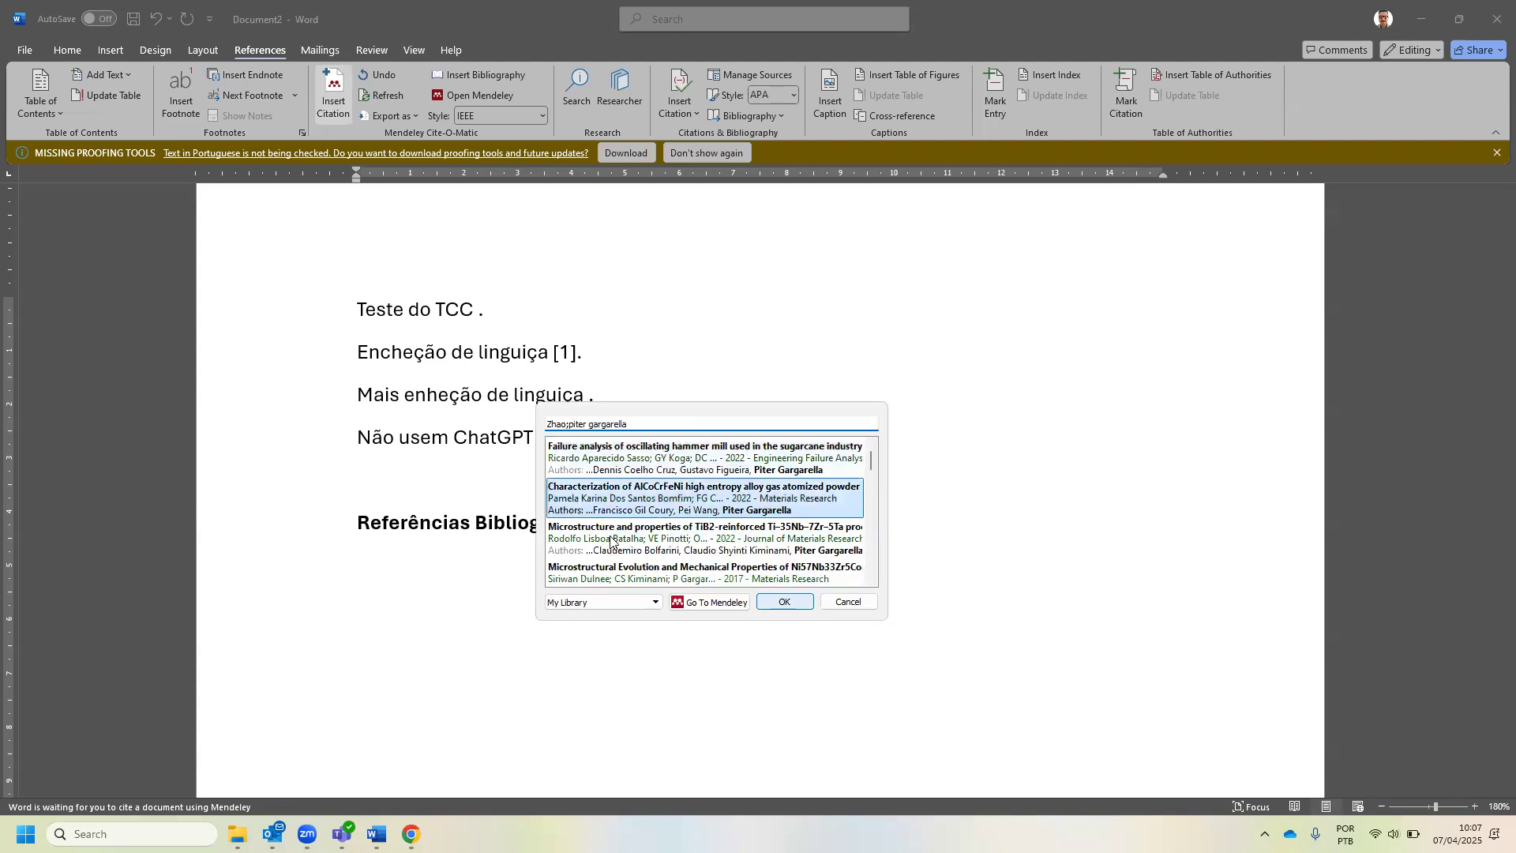
key("Down")
key("Down")
key("Down")
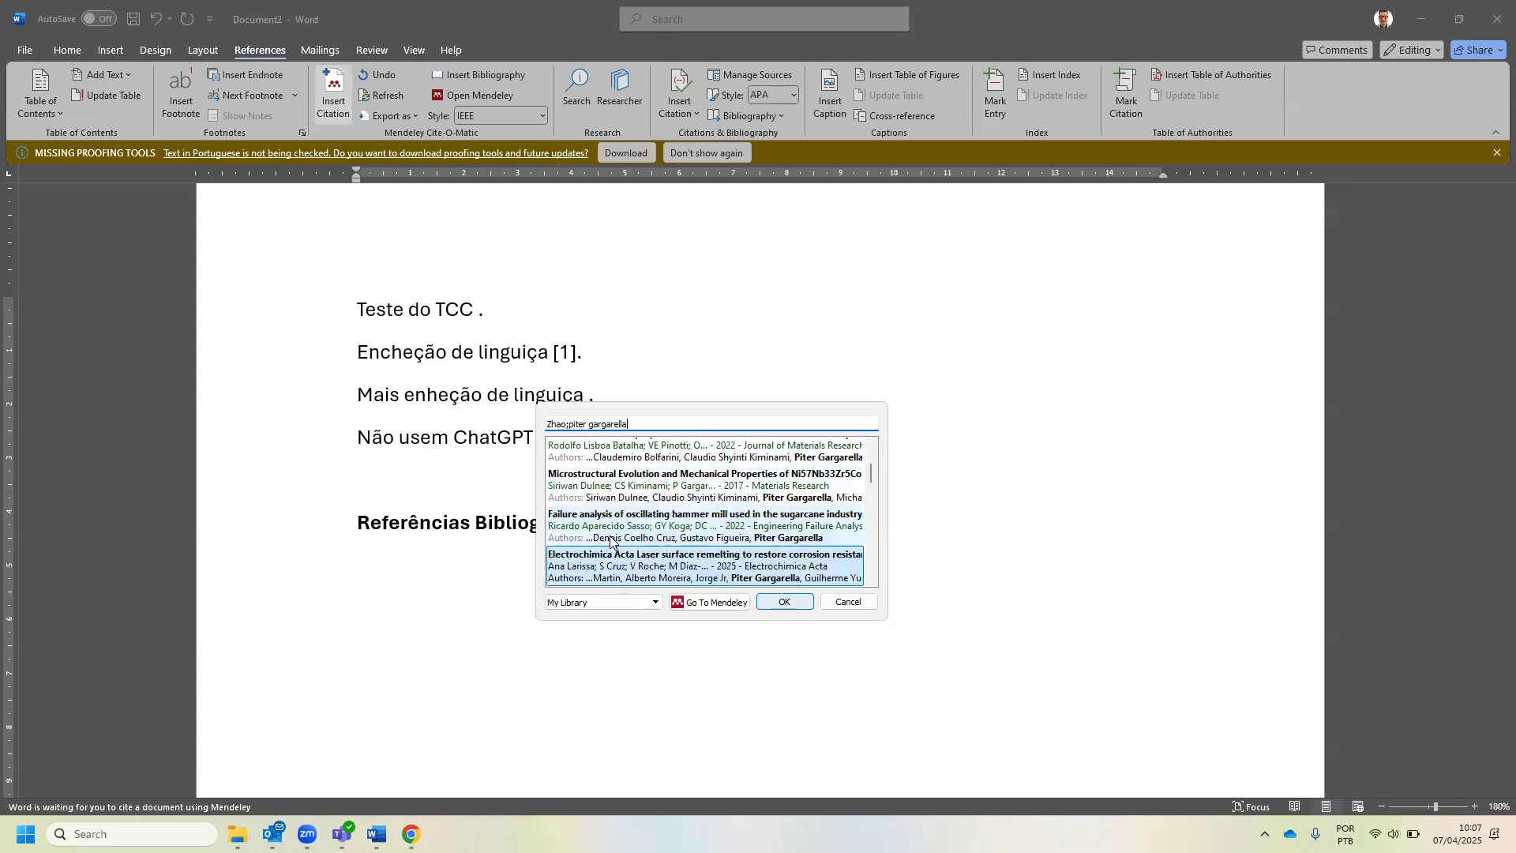
key("Down")
key("Down")
key("Down")
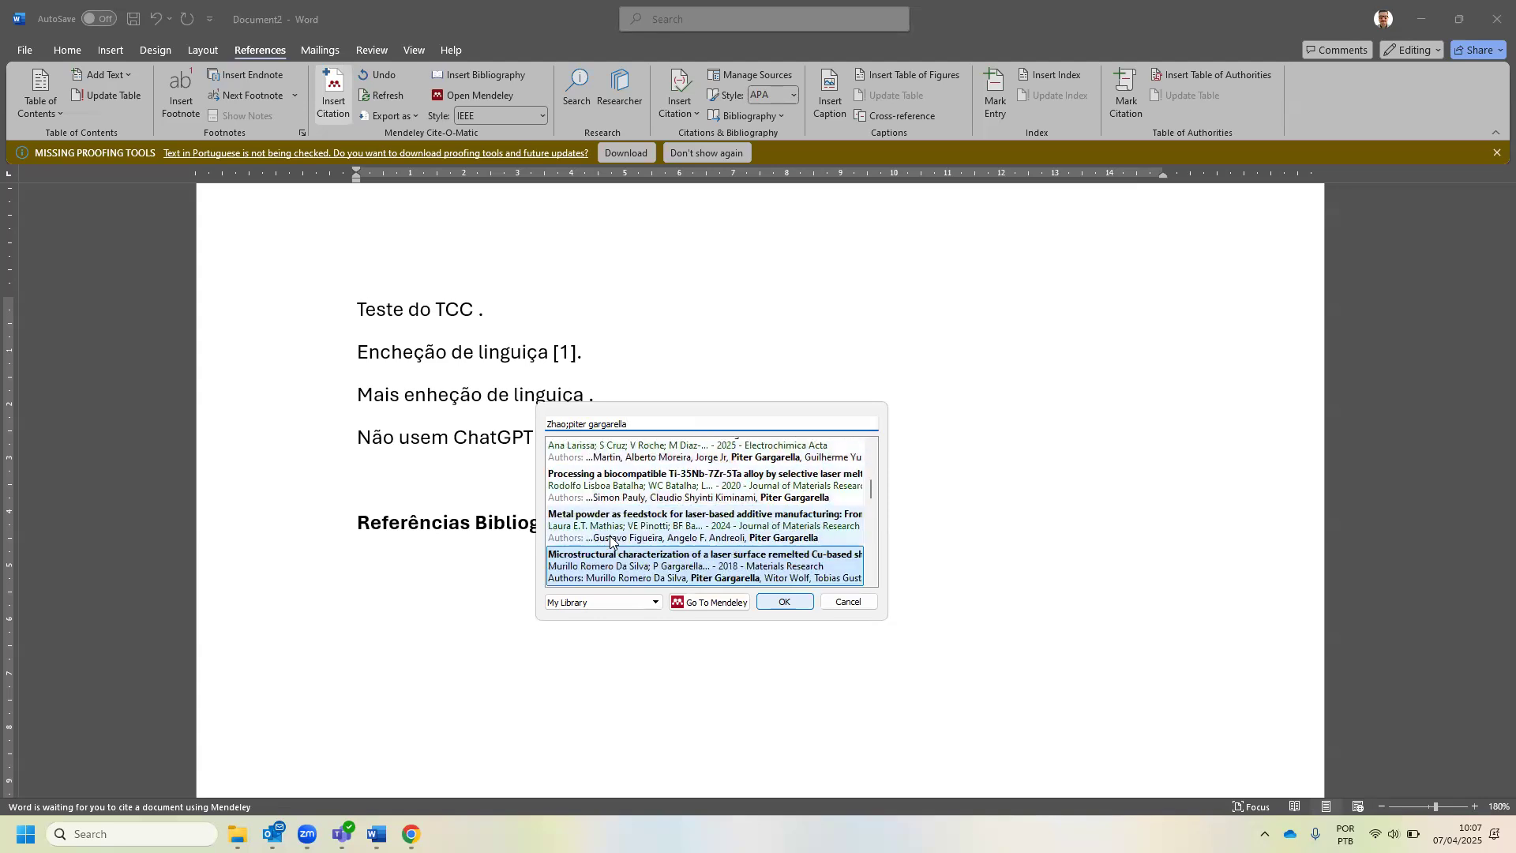
key("Up")
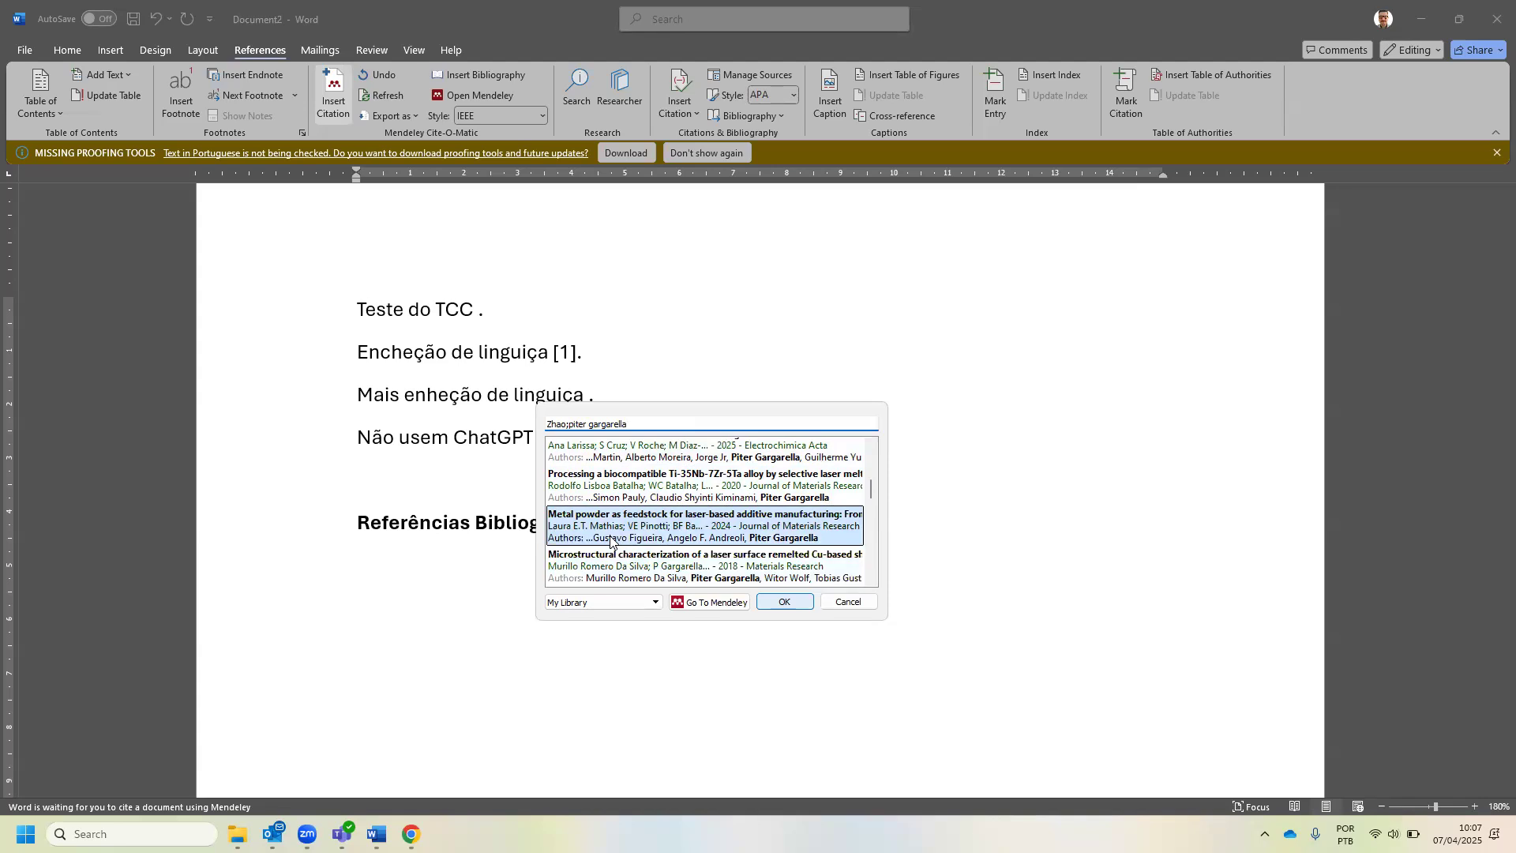
key("Return")
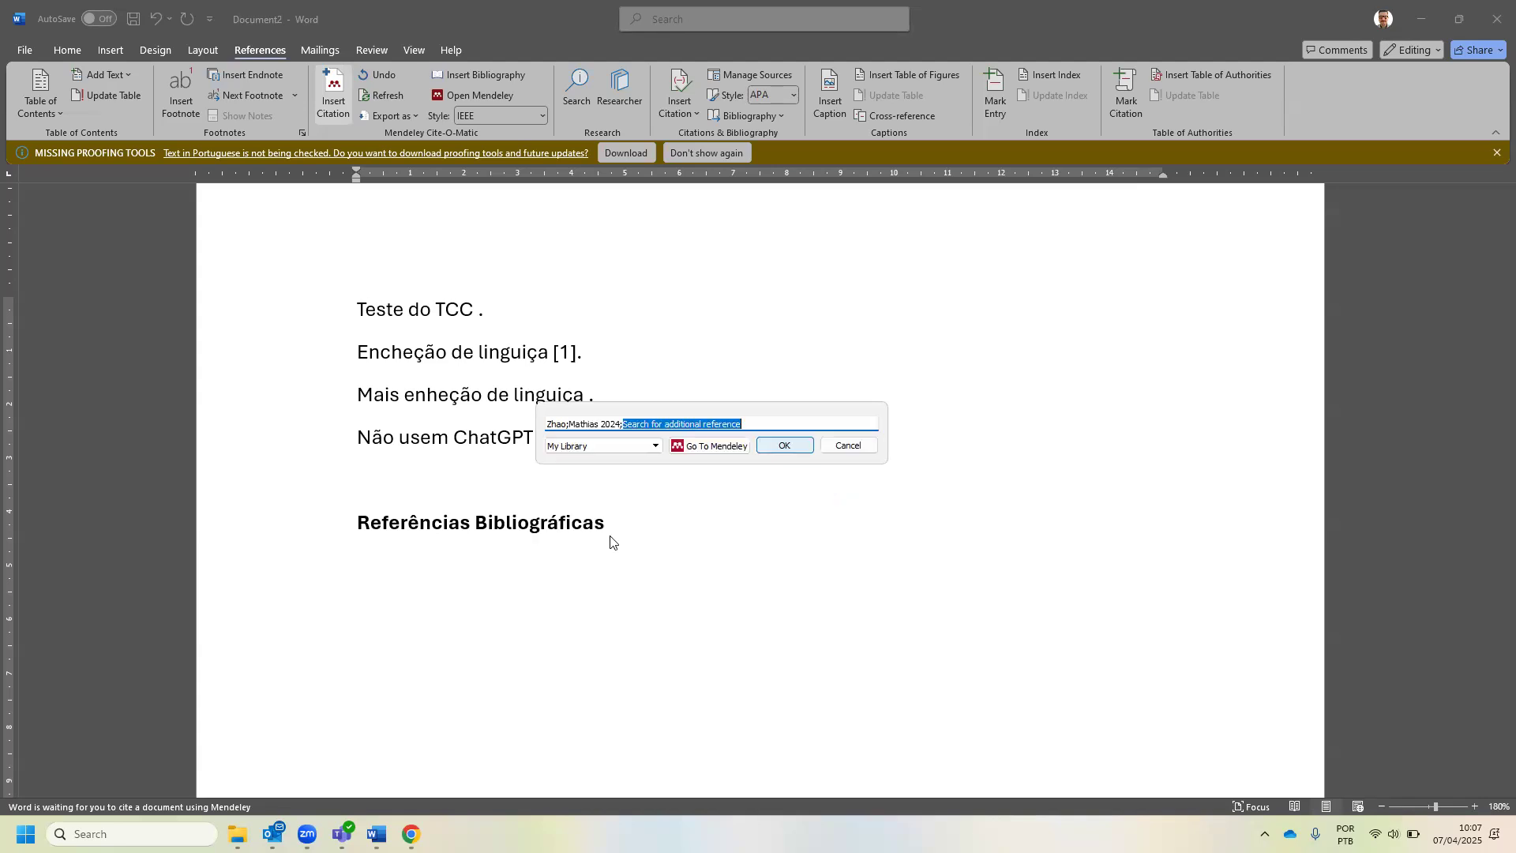
- Search My Library by the same author's surname for a third reference in this citation
type("gargeralla")
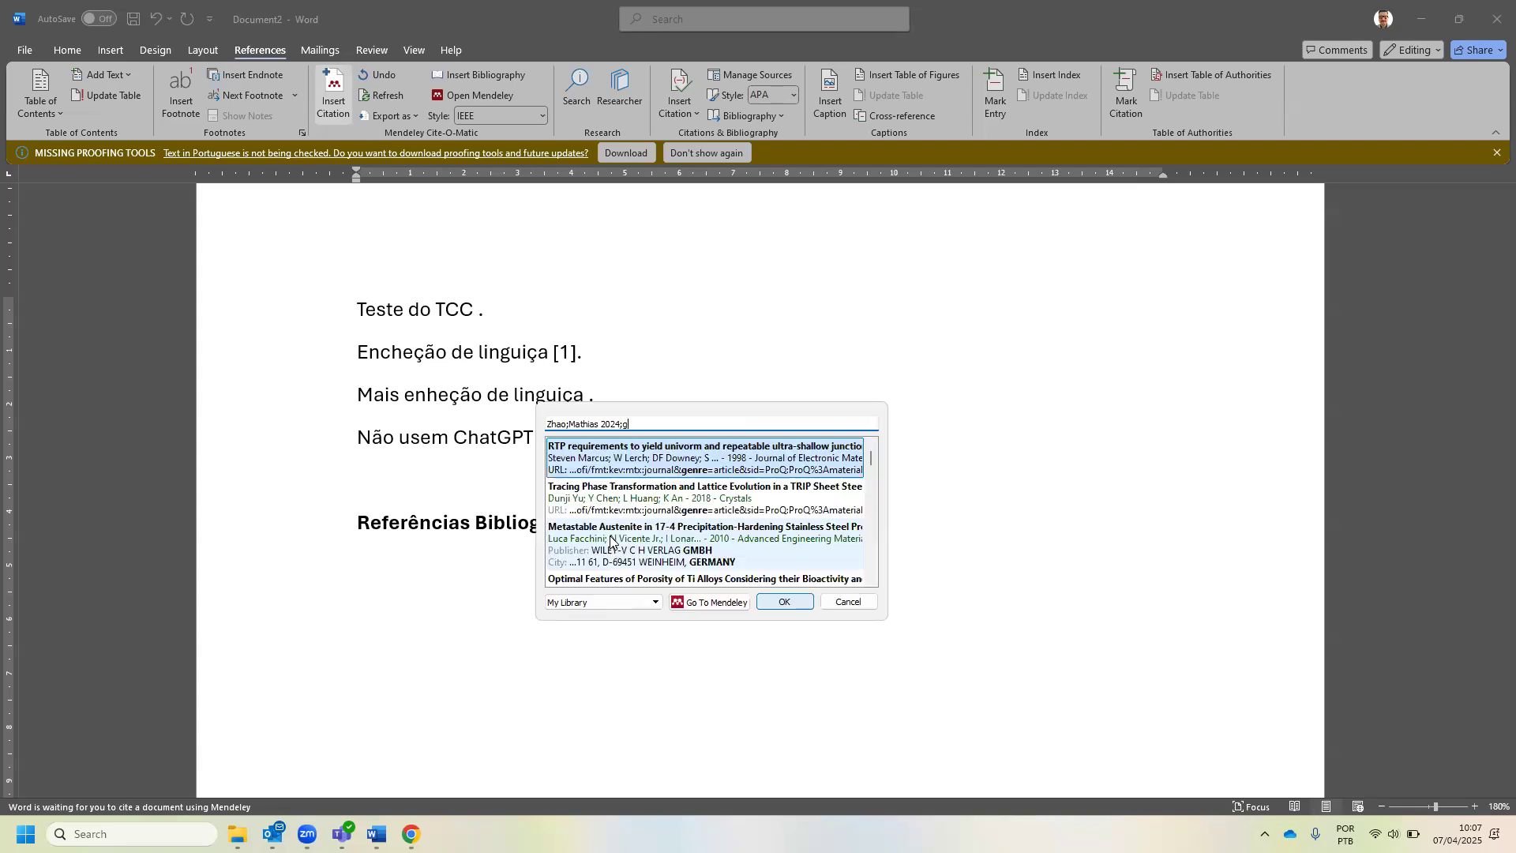
key("BackSpace")
key("BackSpace")
key("BackSpace")
key("BackSpace")
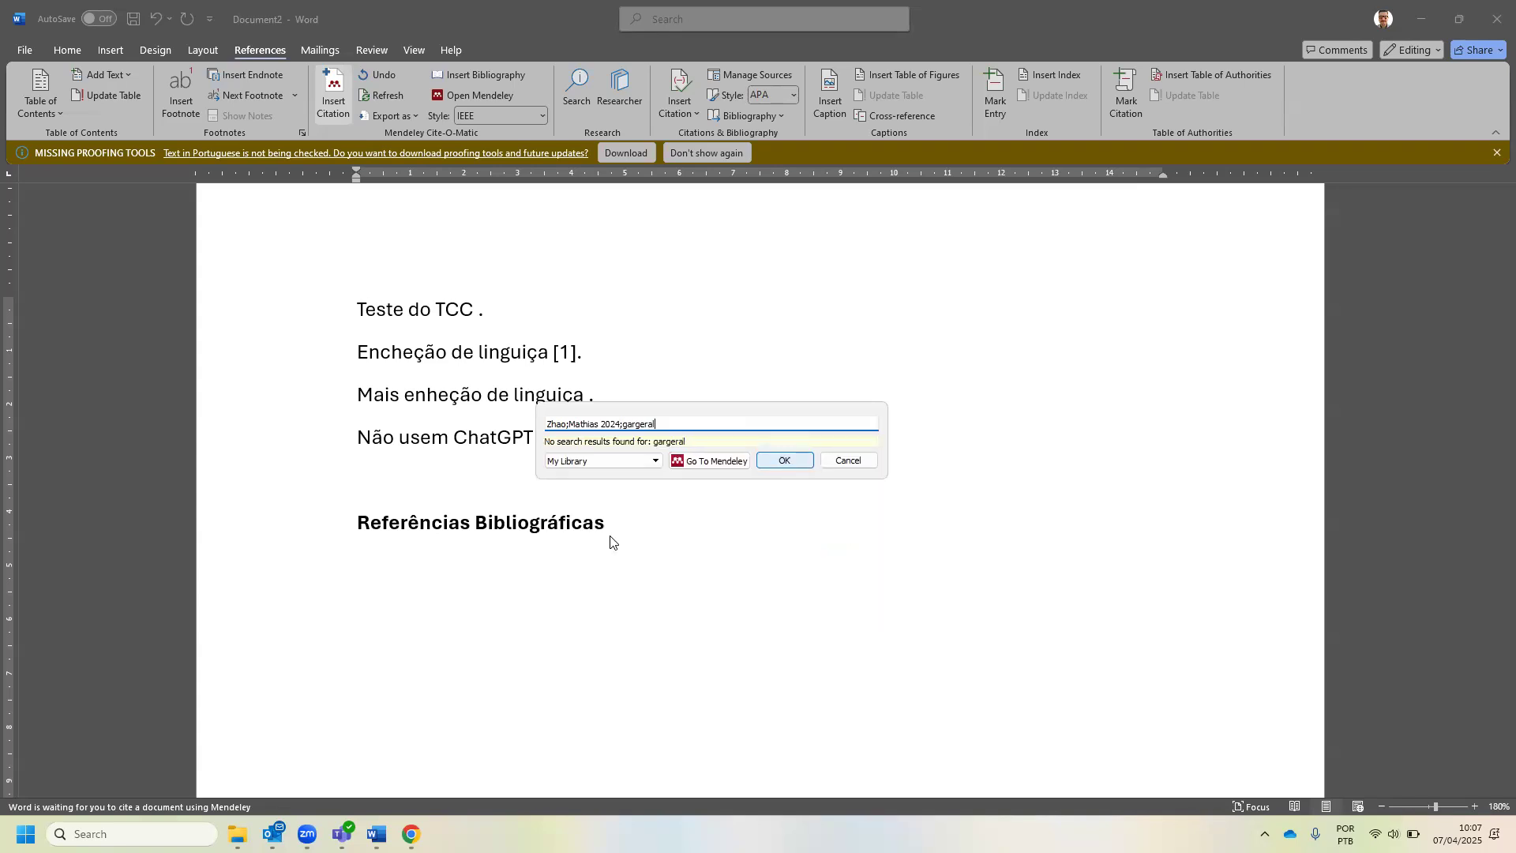
key("BackSpace")
key("BackSpace")
type("arella")
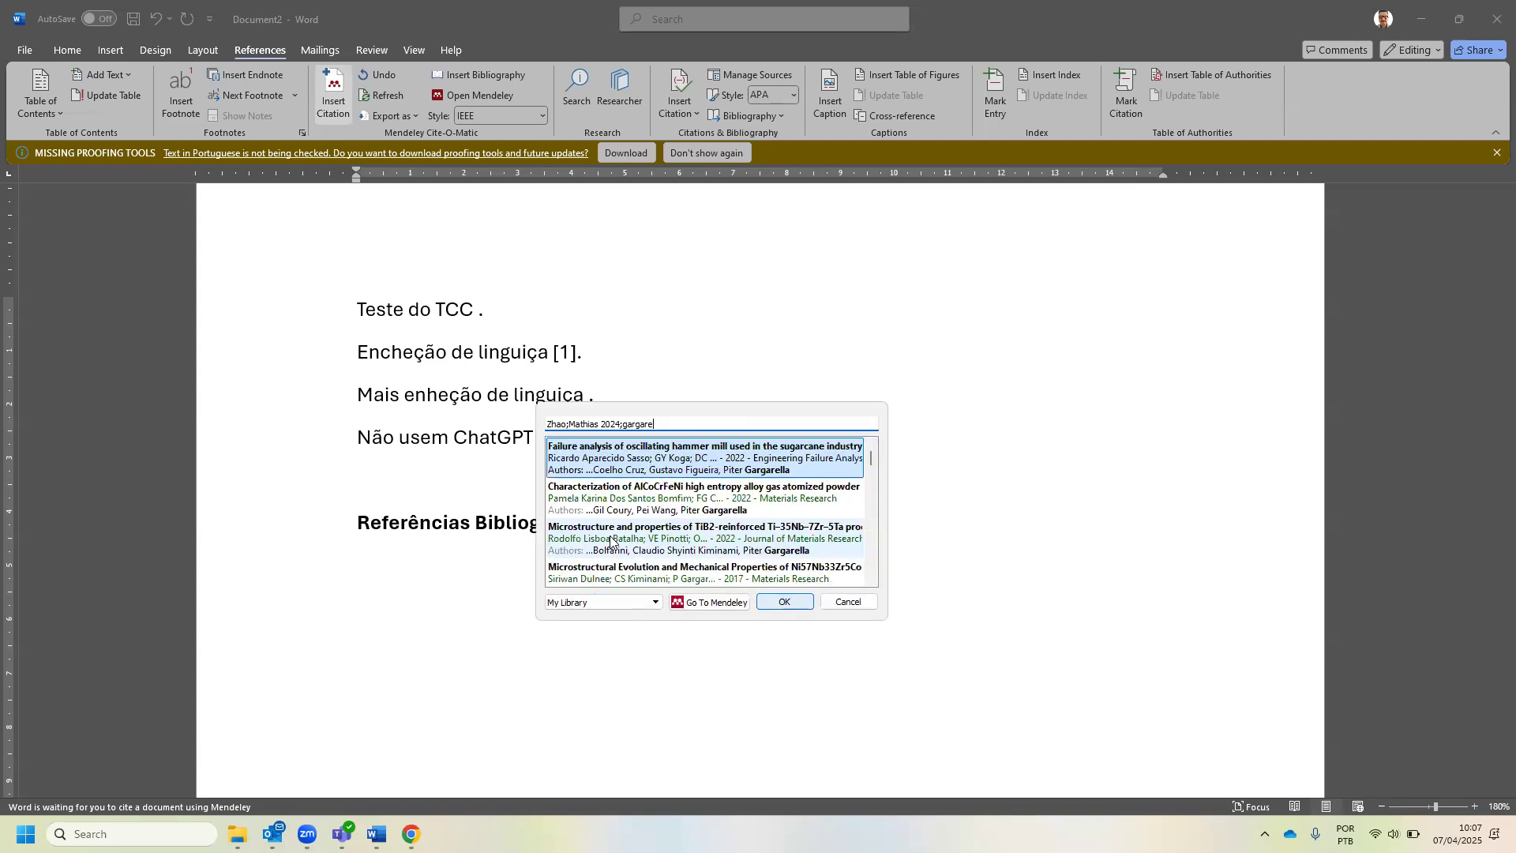
- Browse the matches and add the 2021 article "Additive manufacturing of a quasicrystal-forming Al95Fe2Cr2Ti1 alloy" to the citation
key("Down")
key("Down")
key("Down")
key("Down")
key("Down")
key("Down")
key("Down")
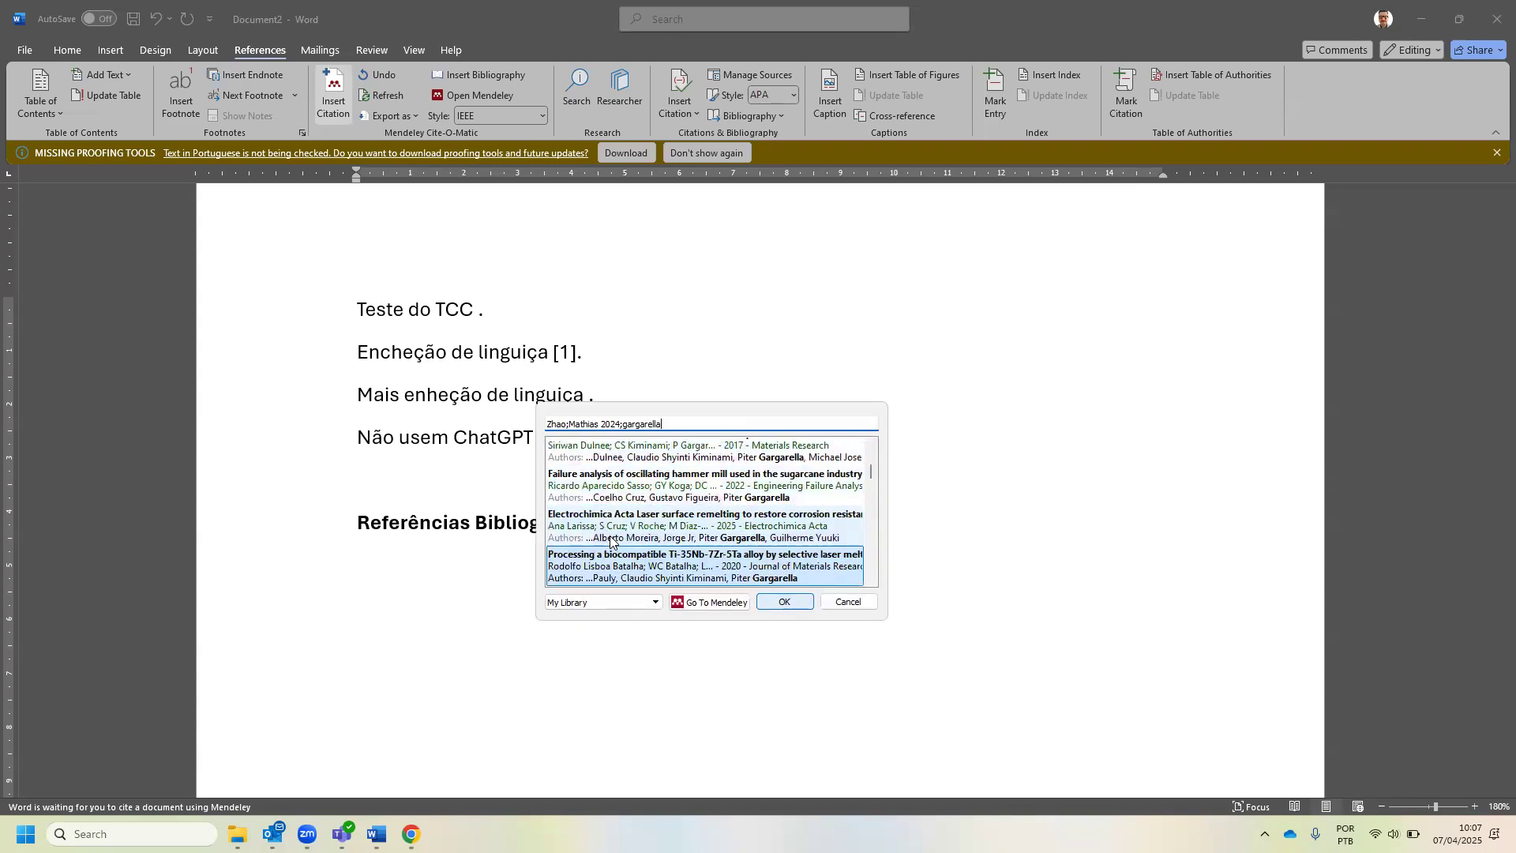
key("Down")
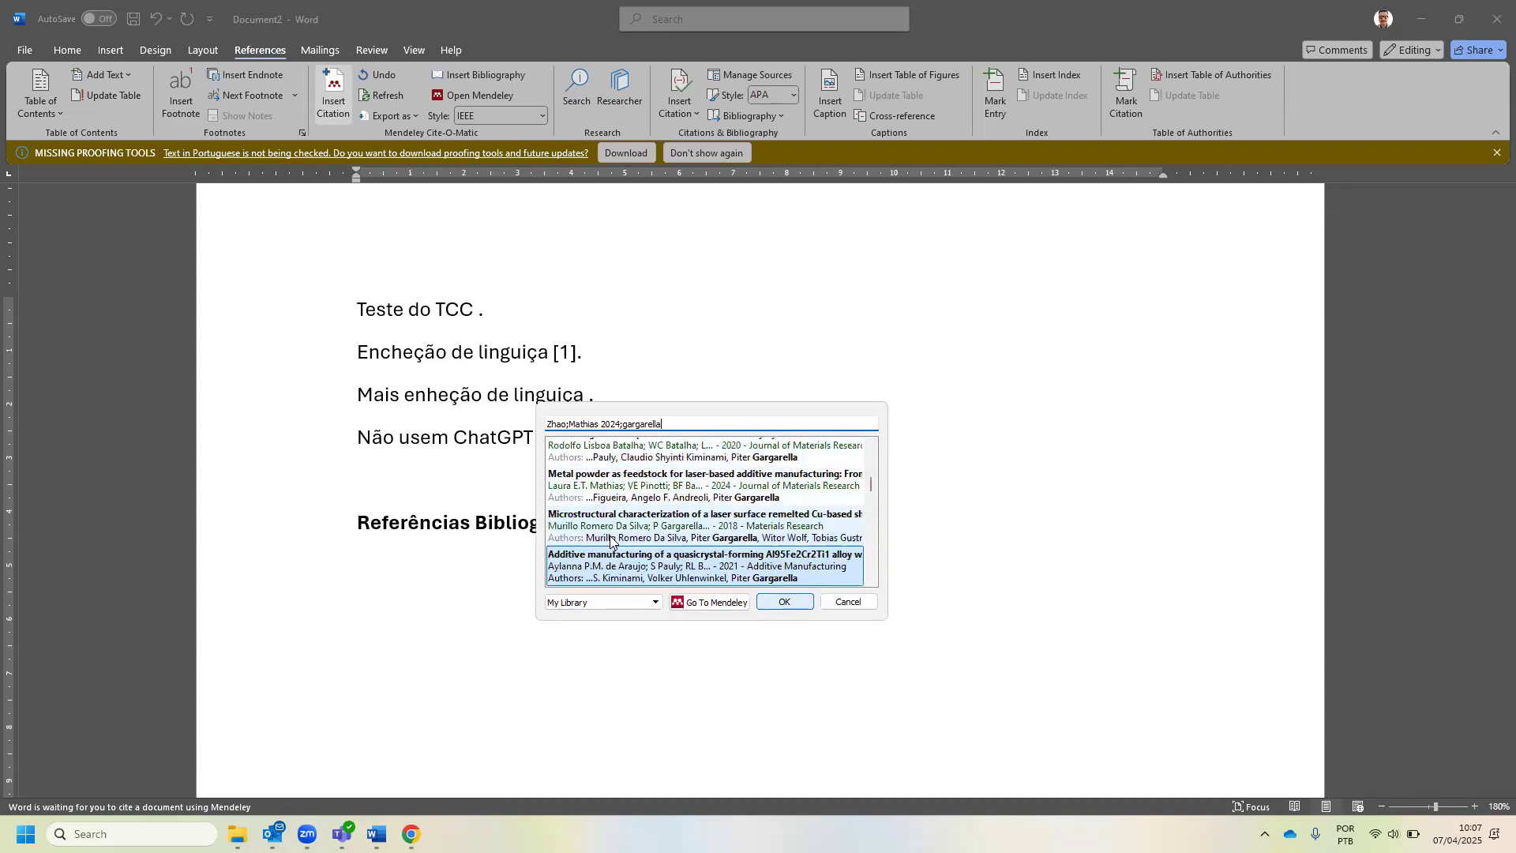
left_click(686, 564)
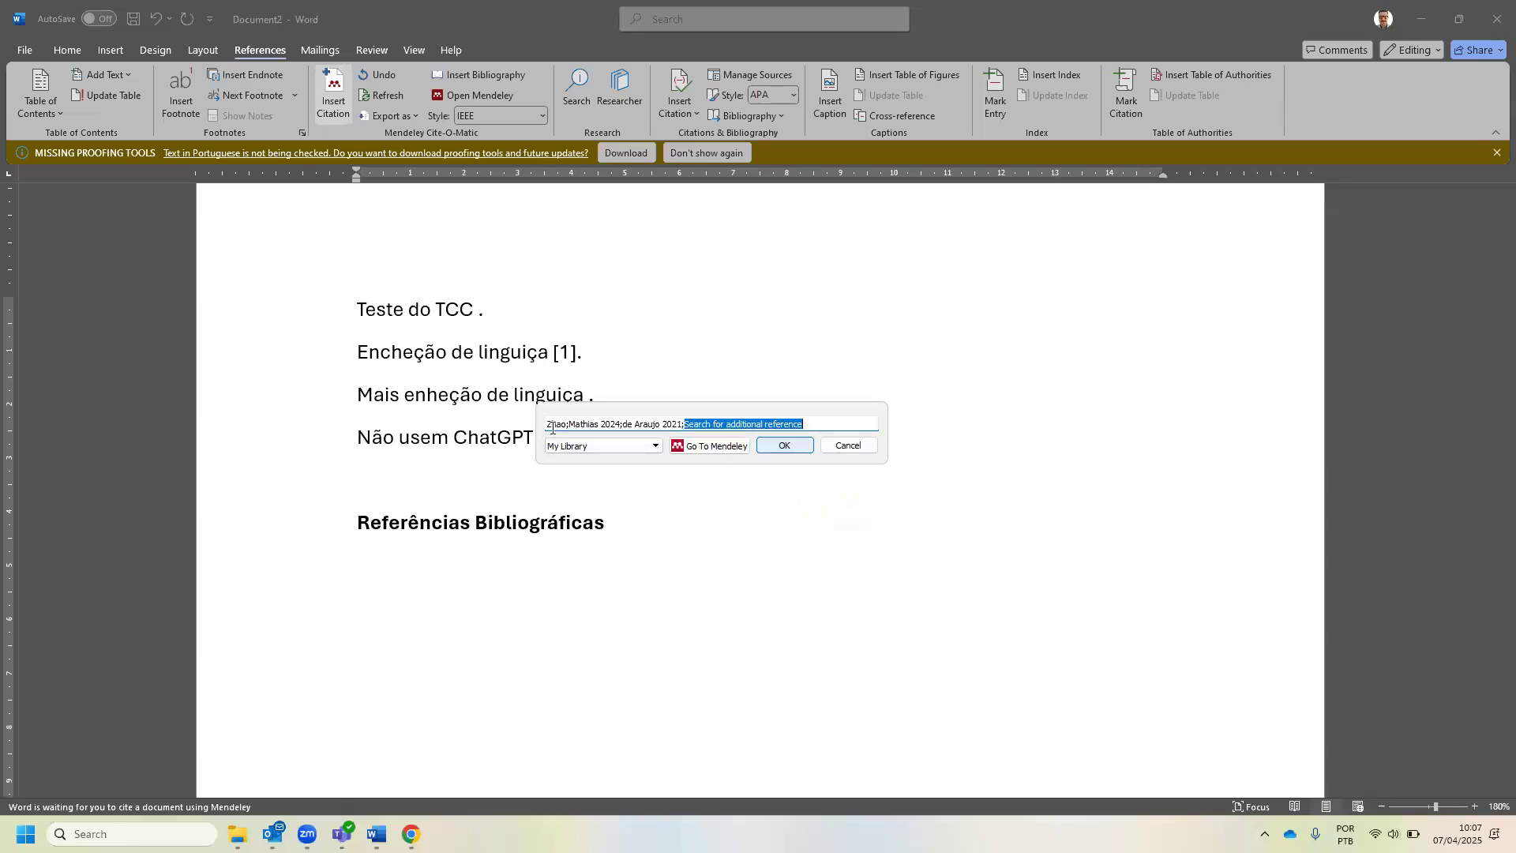
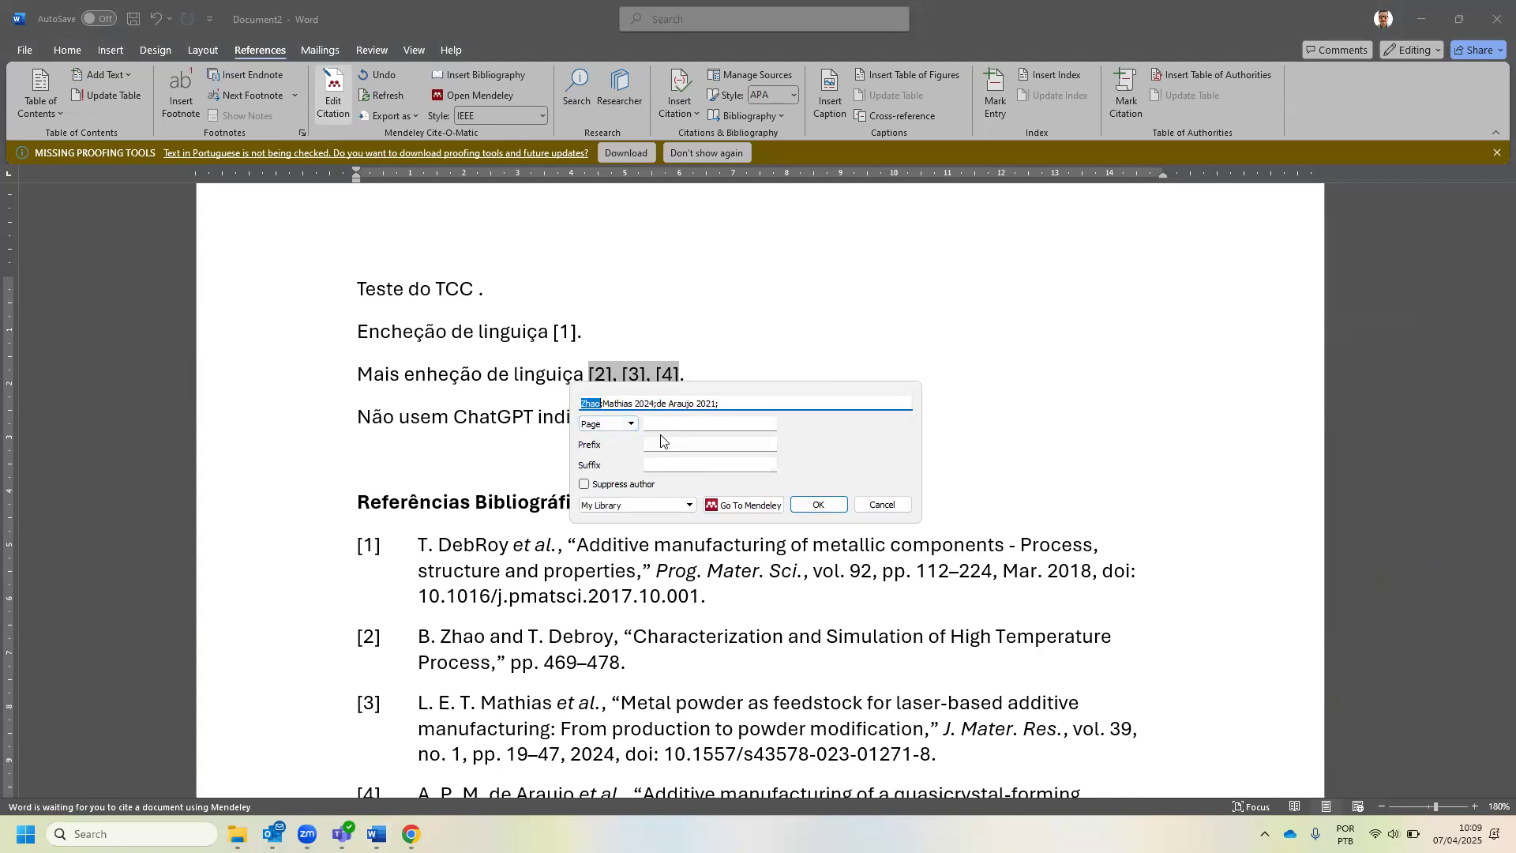
- Remove "Characterization and Simulation of High Temperature Process" from the third line's citation and apply the change
key("Delete")
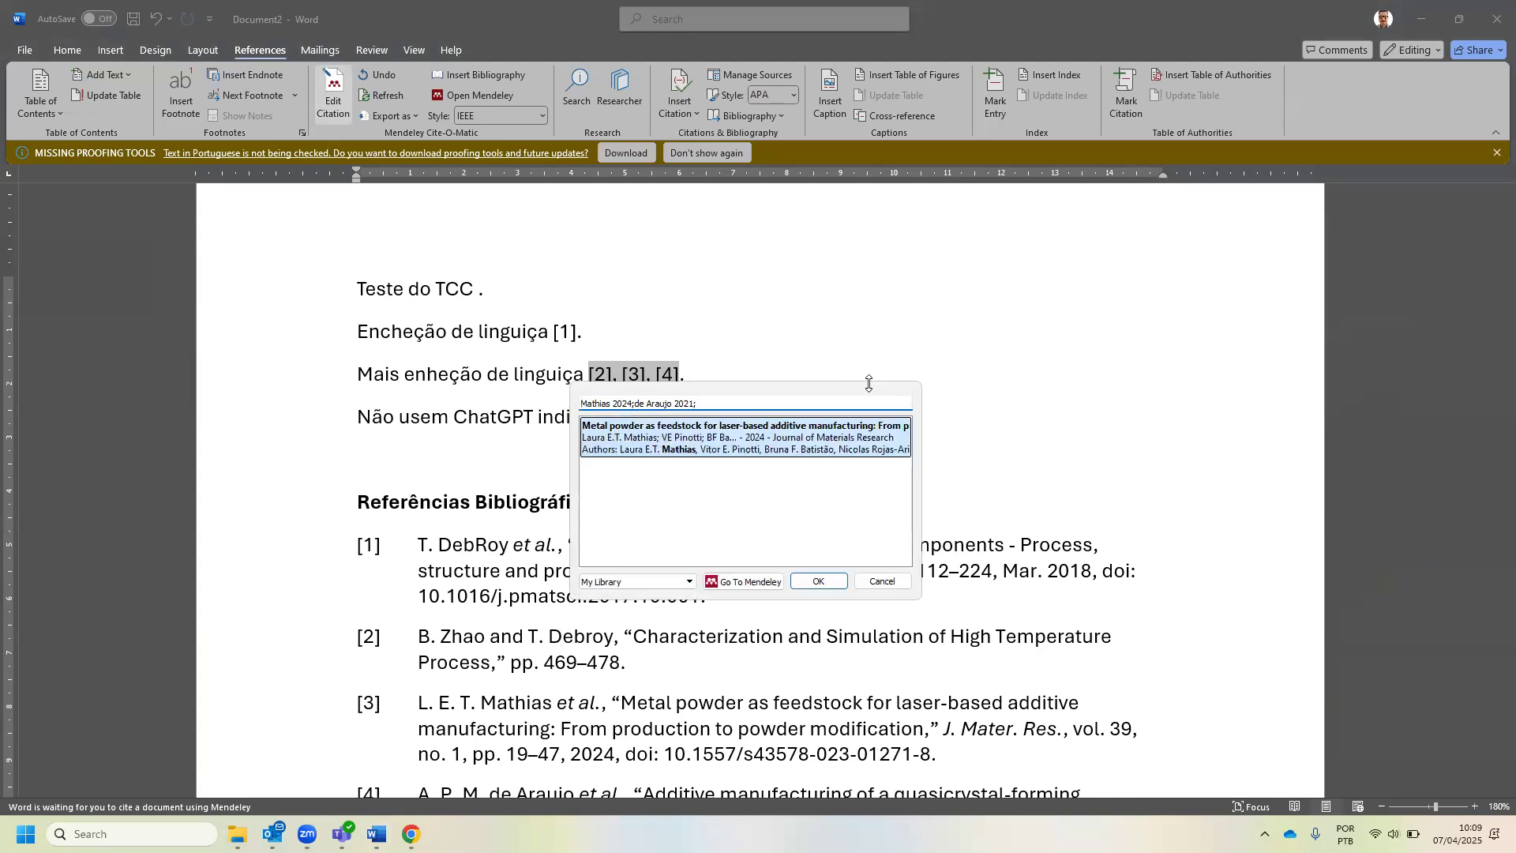
left_click(855, 407)
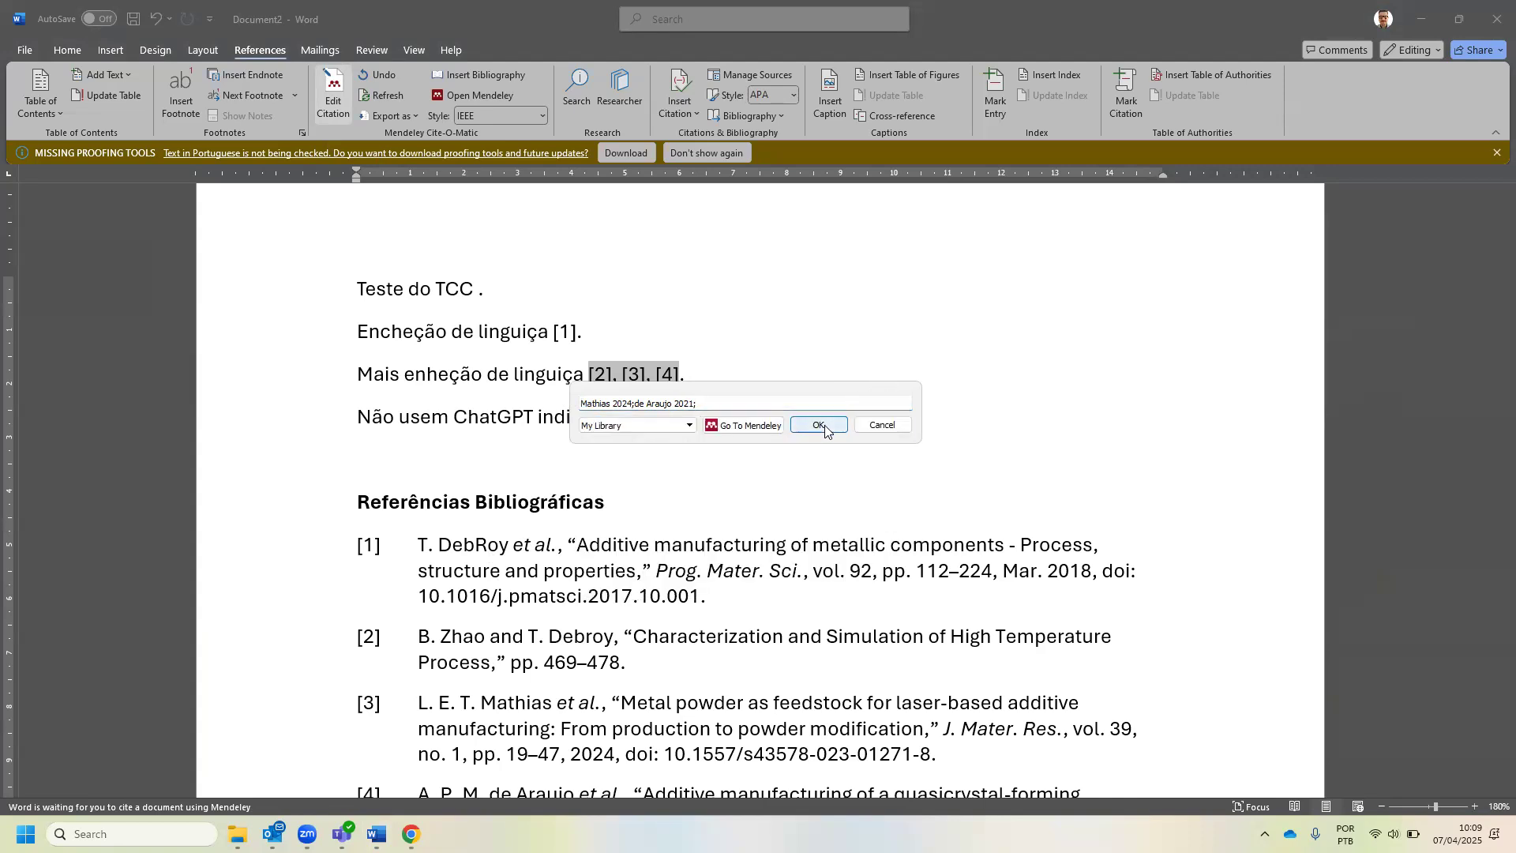
left_click(825, 426)
- Check the citation numbering in the text against the entries under "Referências Bibliográficas"
left_click_drag(592, 374, 515, 374)
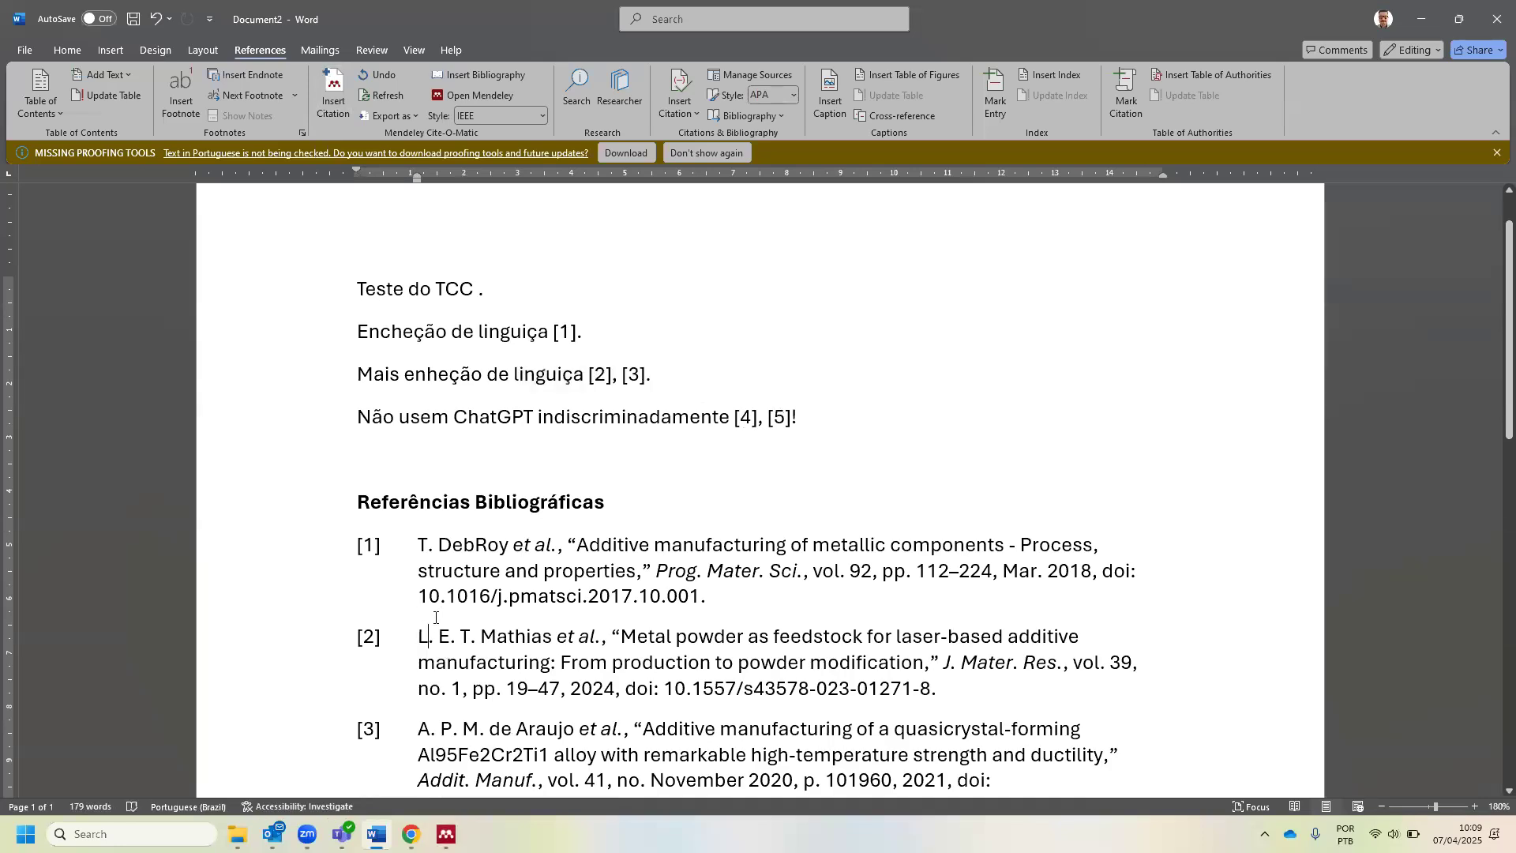
left_click_drag(359, 636, 553, 637)
left_click(980, 438)
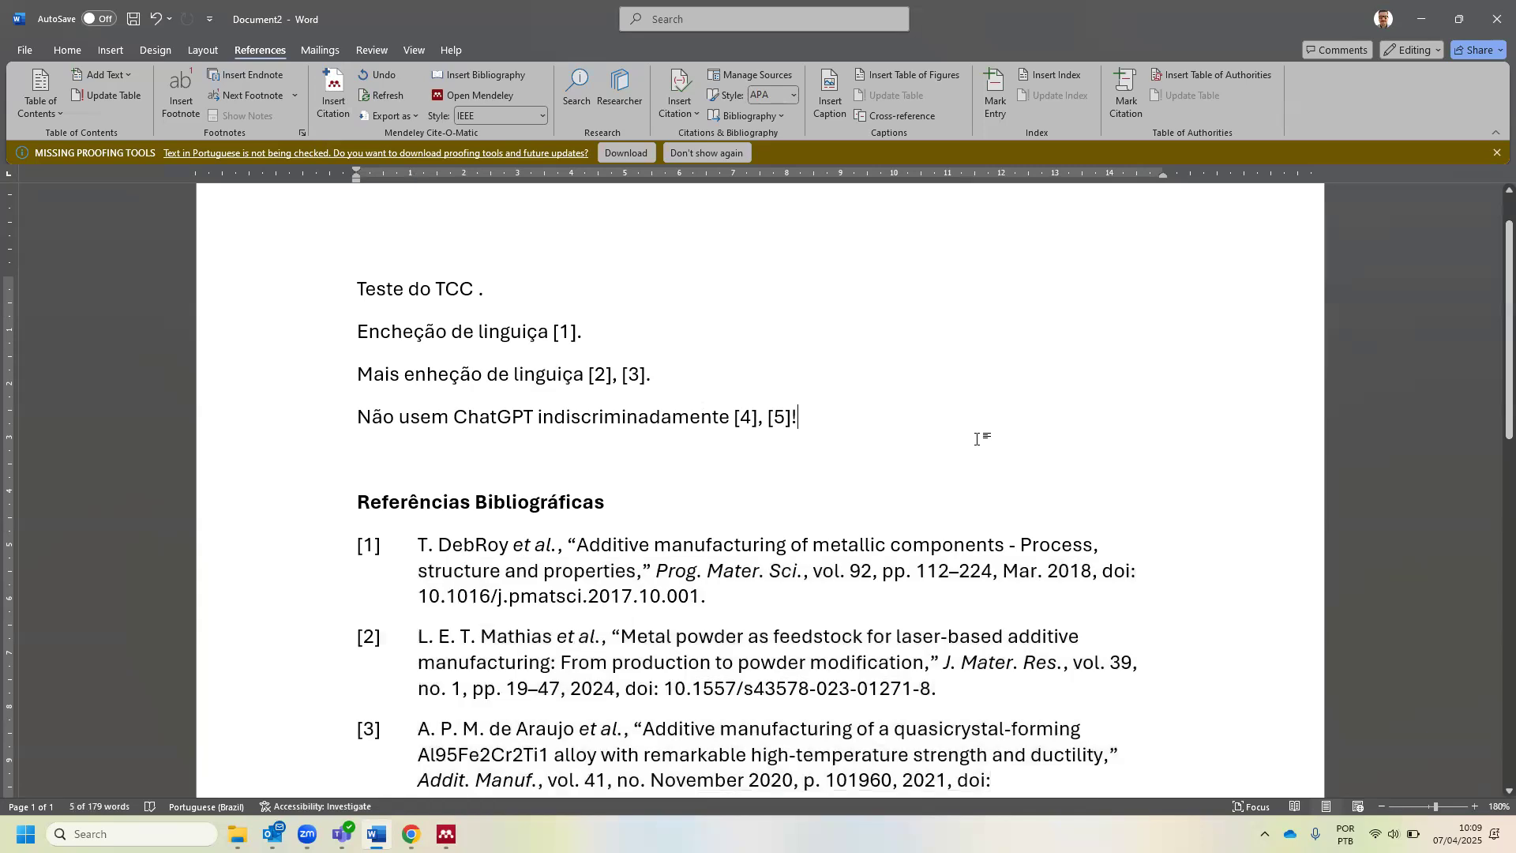
scroll(980, 438, "down", 3)
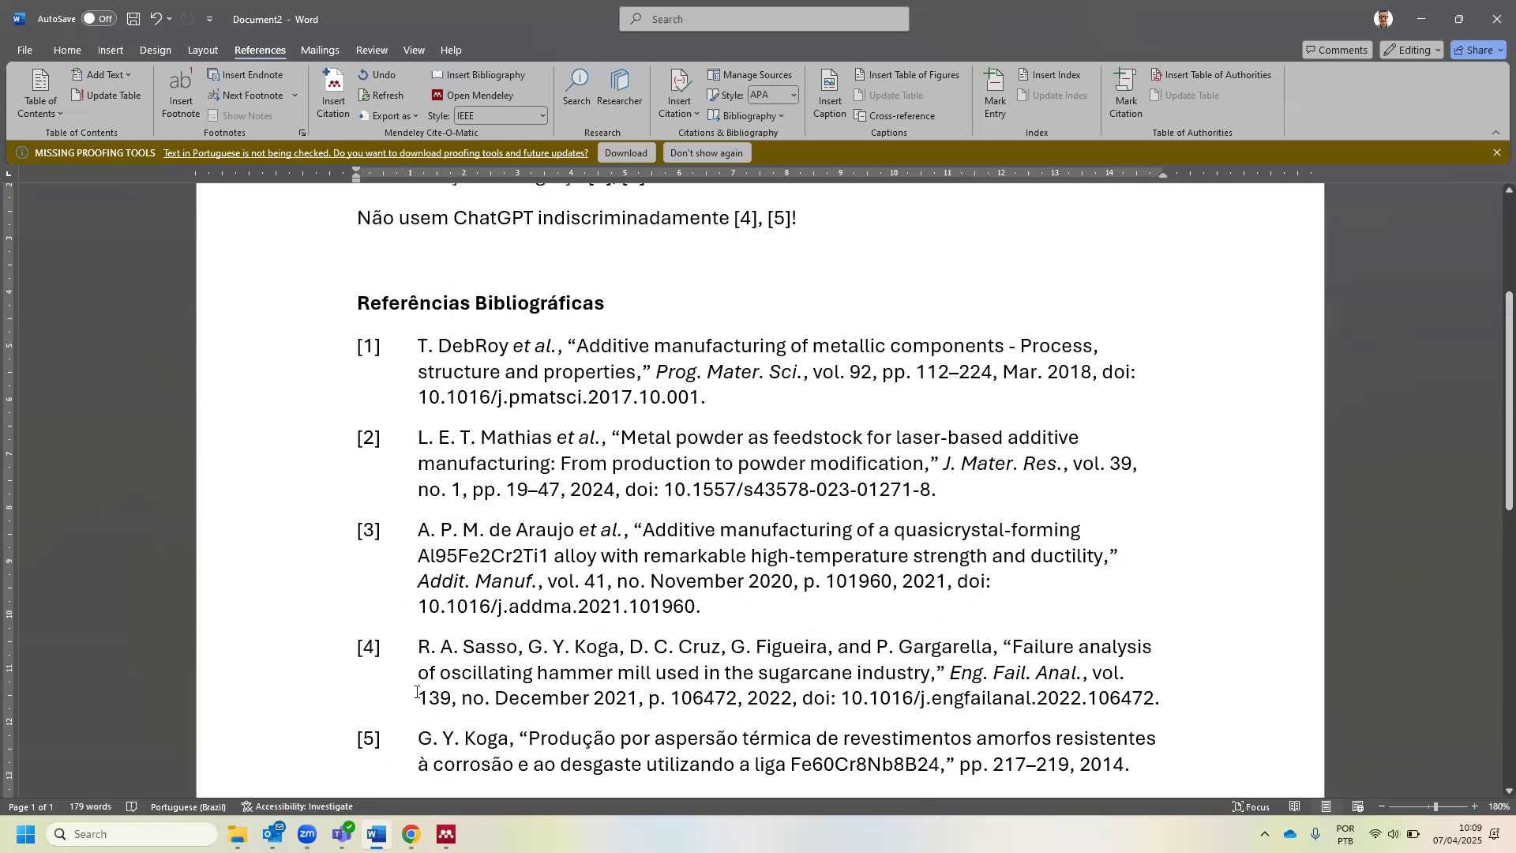
scroll(606, 523, "down", 3)
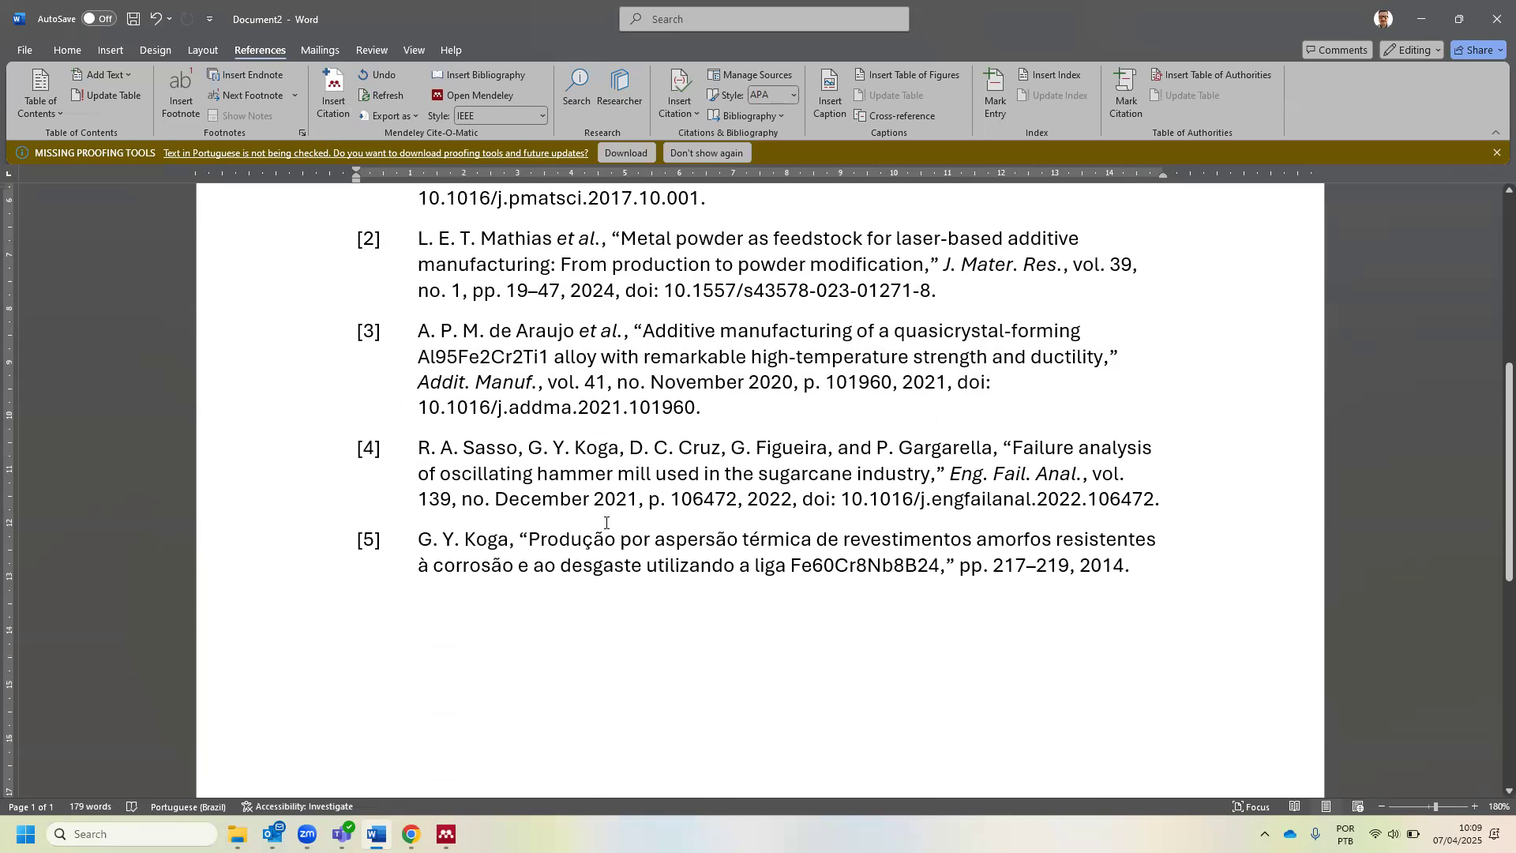
scroll(606, 522, "up", 2)
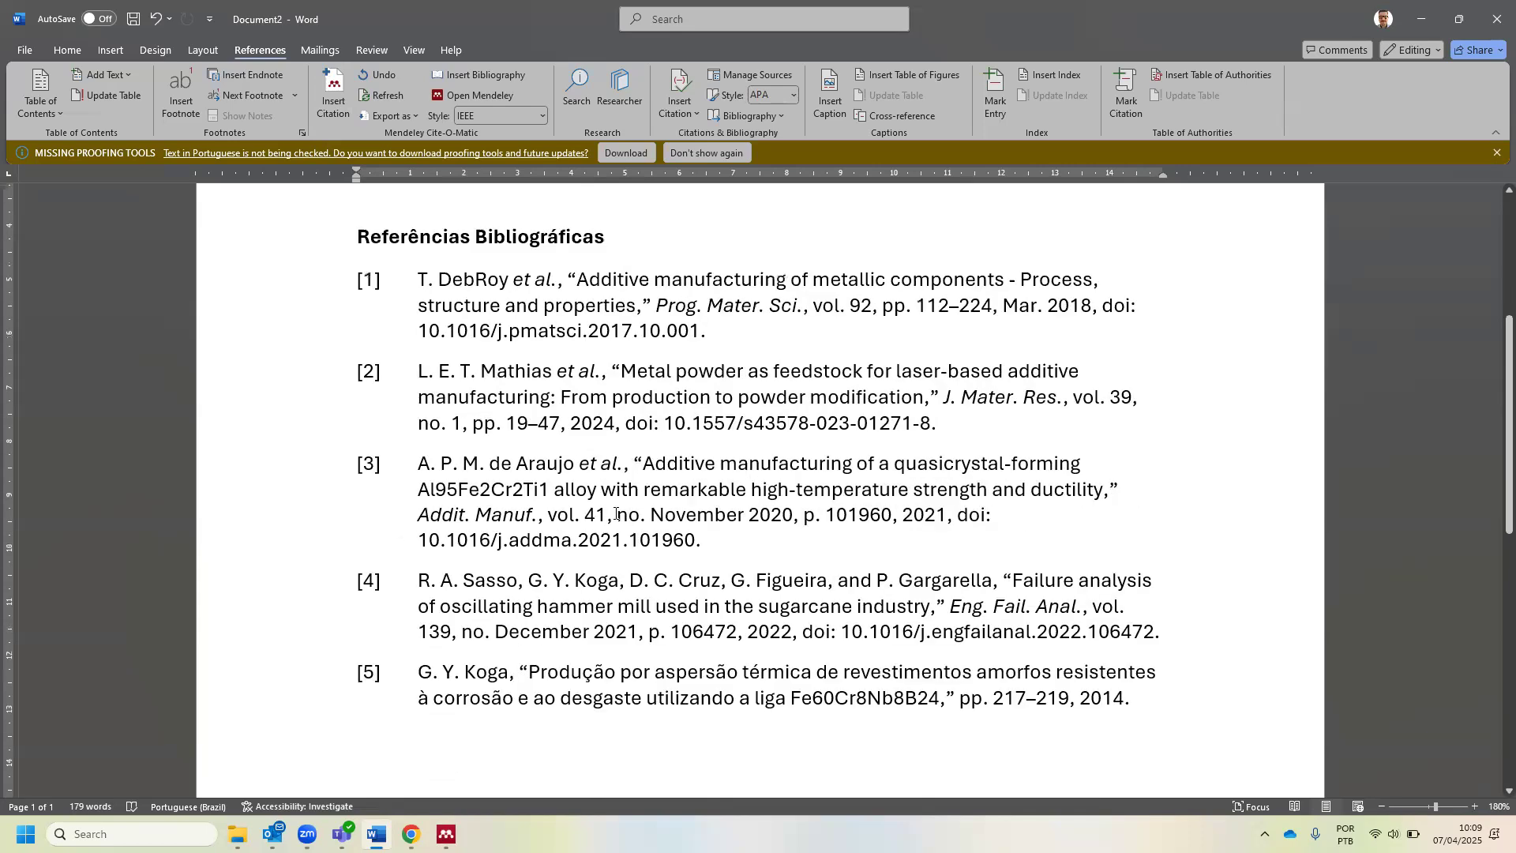
scroll(616, 514, "up", 2)
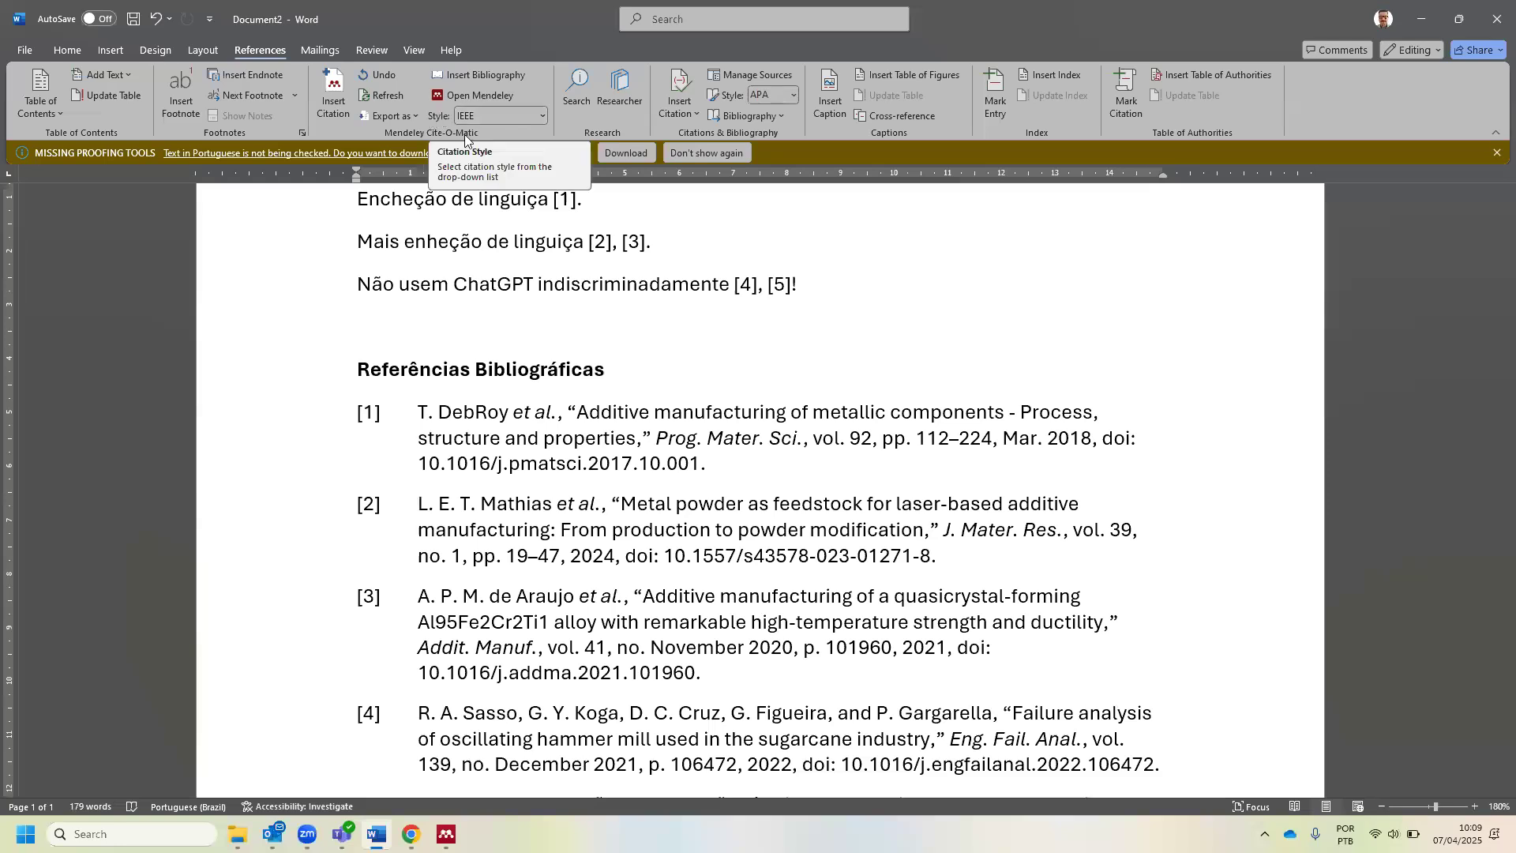
- Search Mendeley's additional citation styles for "instituto de pesquisa" and try to use Instituto de Pesquisa Econômica Aplicada - ABNT (Português - Brasil)
left_click(544, 113)
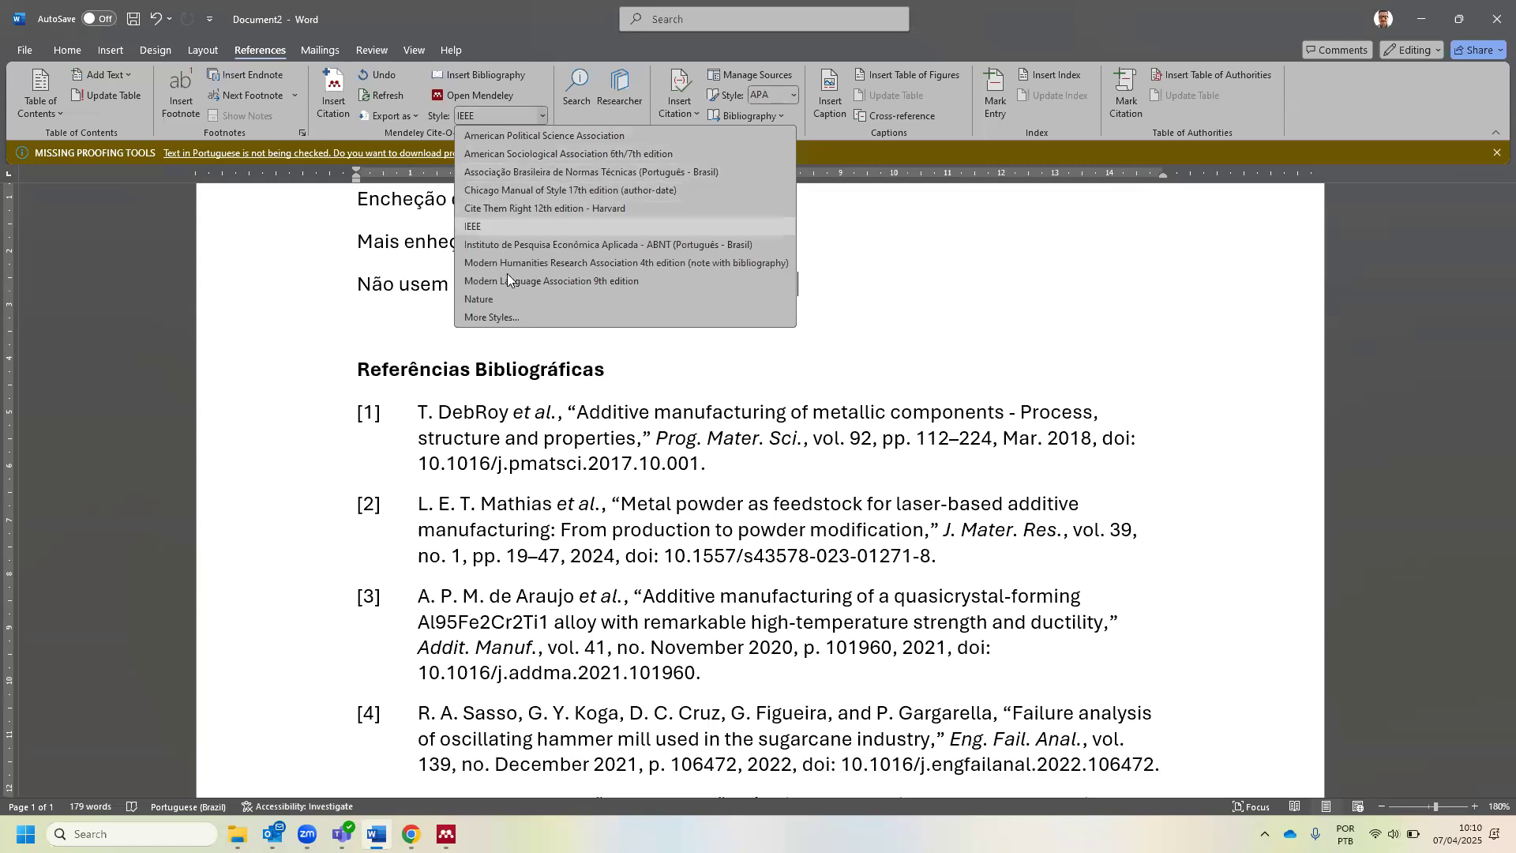
left_click(496, 319)
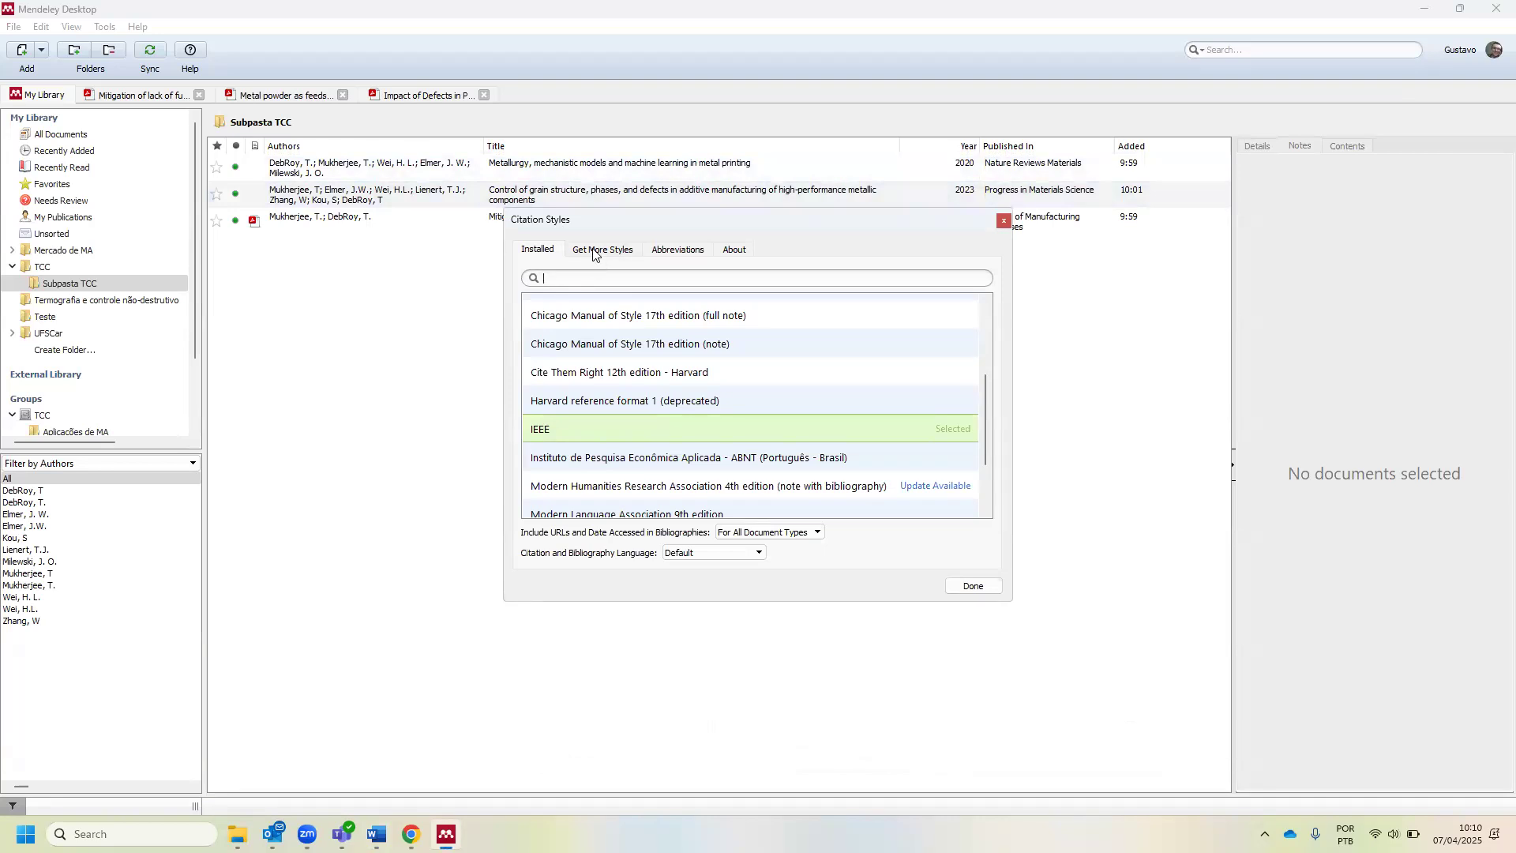
left_click(595, 252)
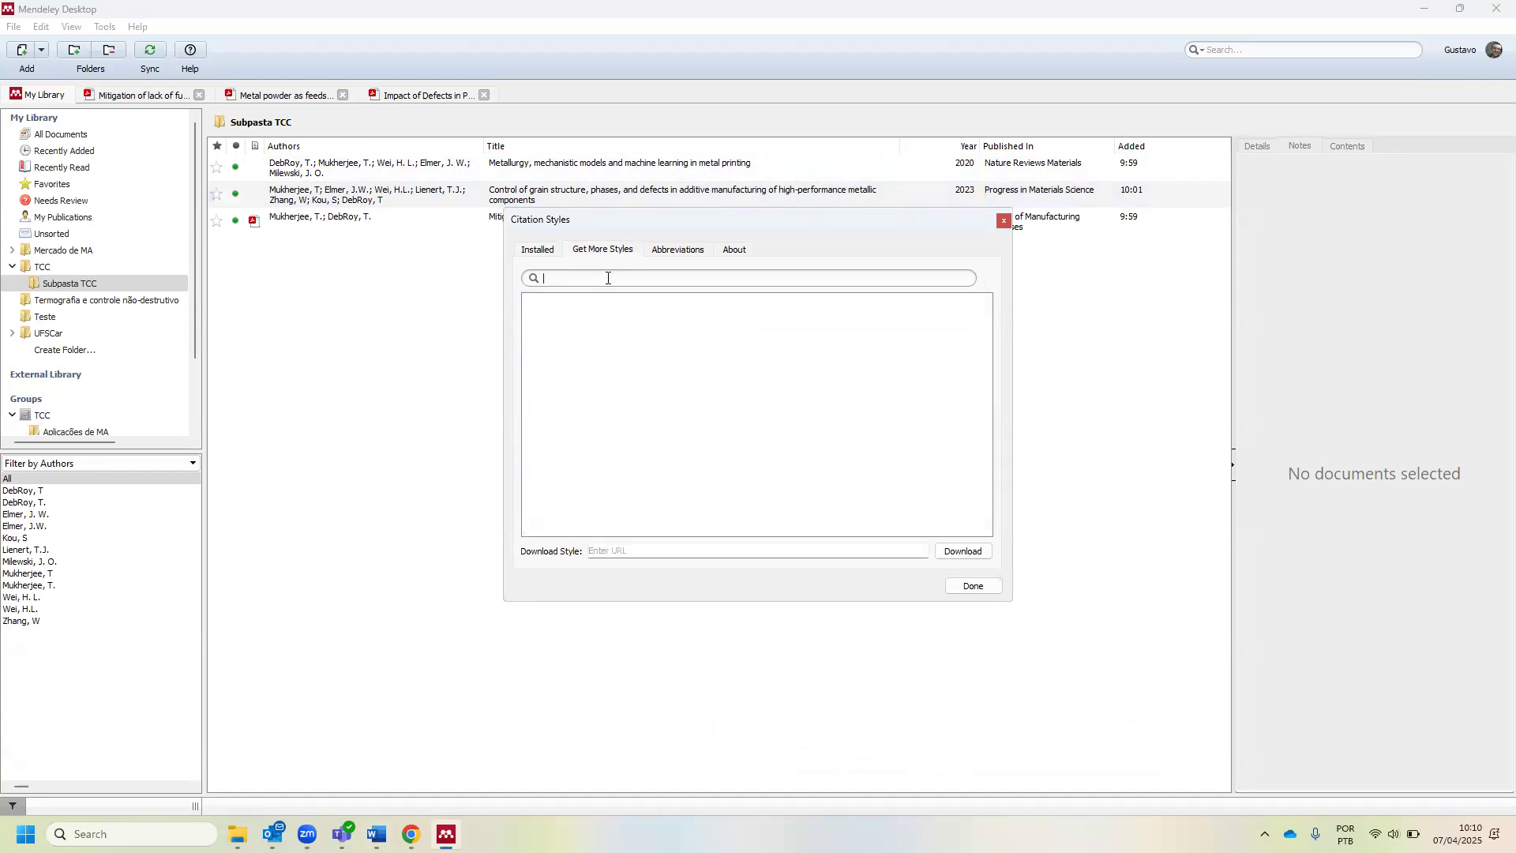
type("insti")
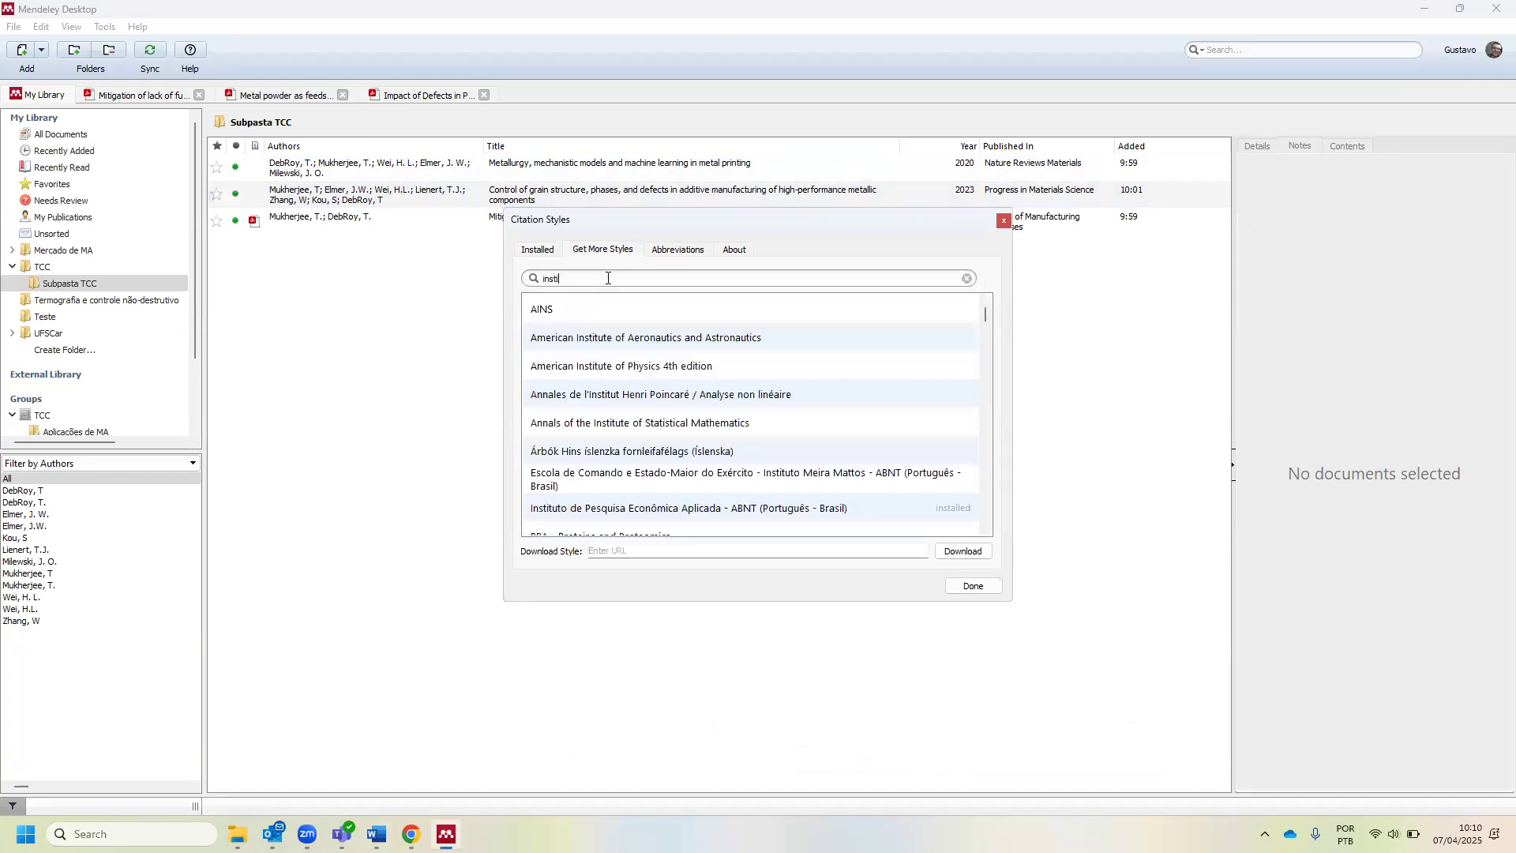
type("tuto de pesquisas")
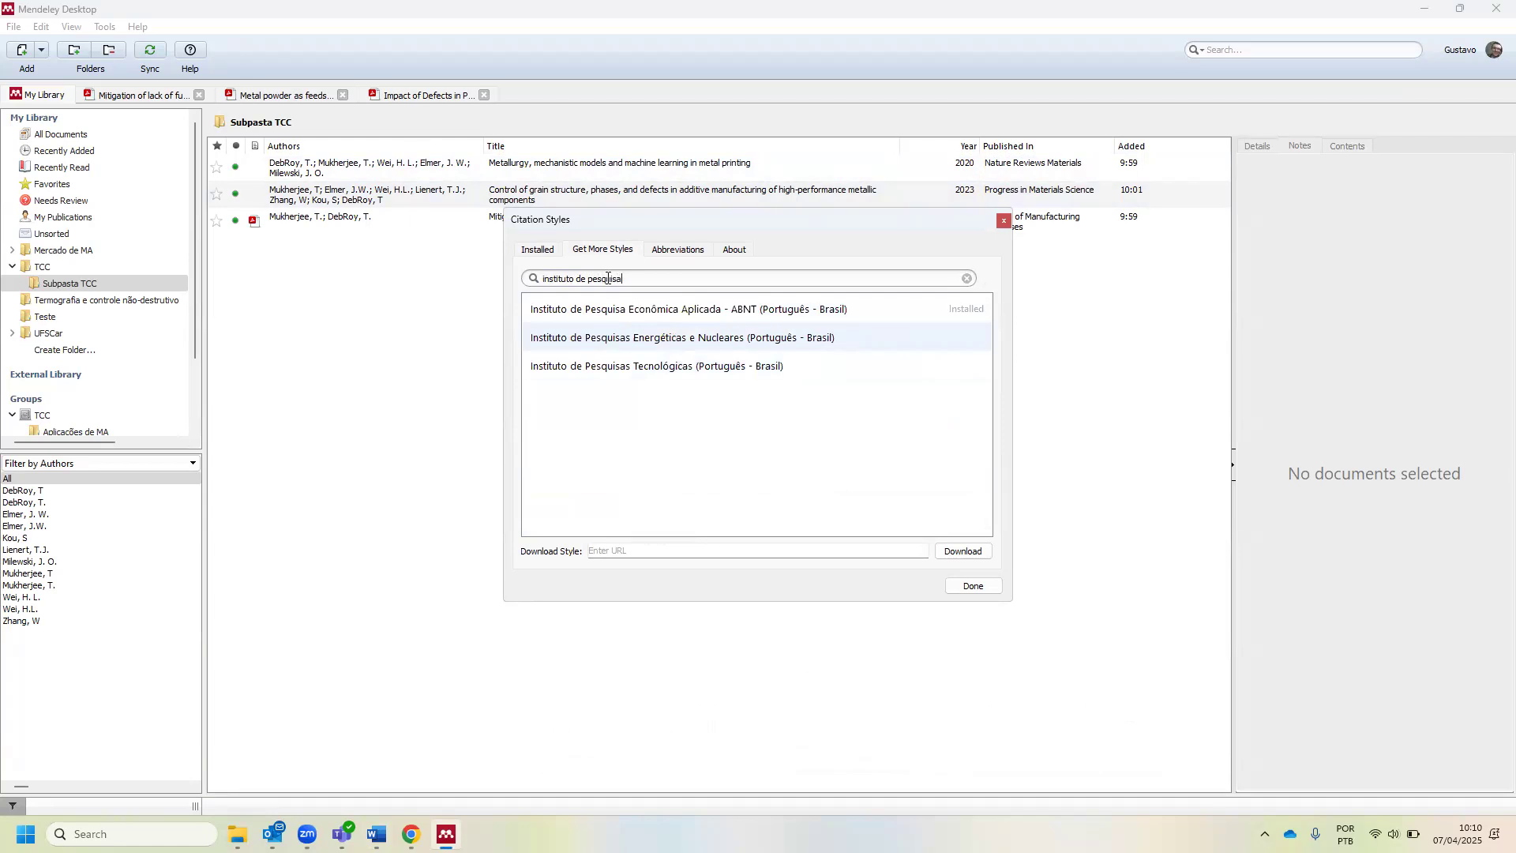
key("Return")
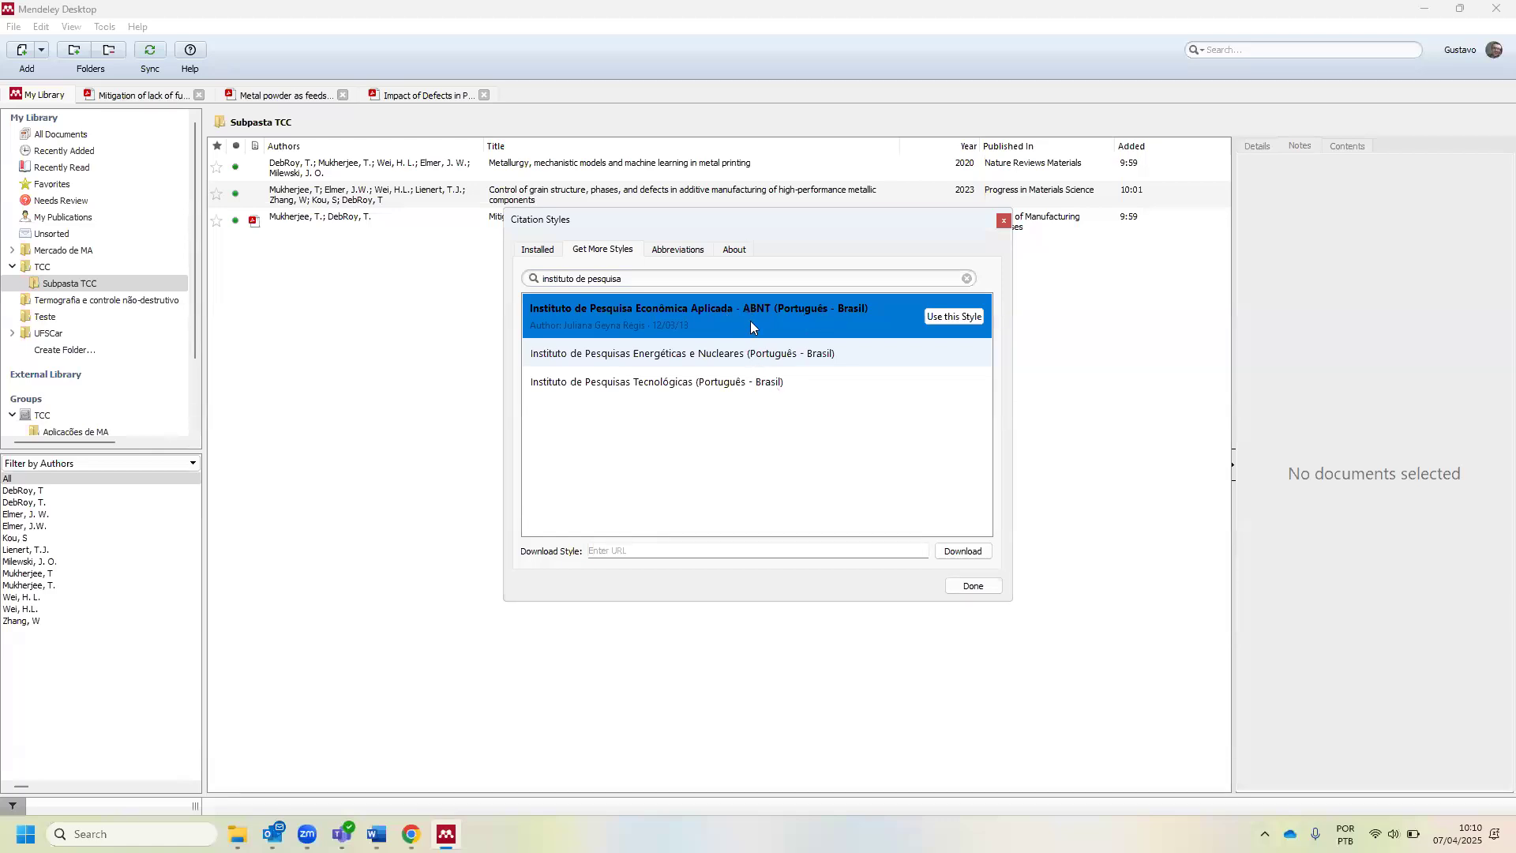
left_click(953, 317)
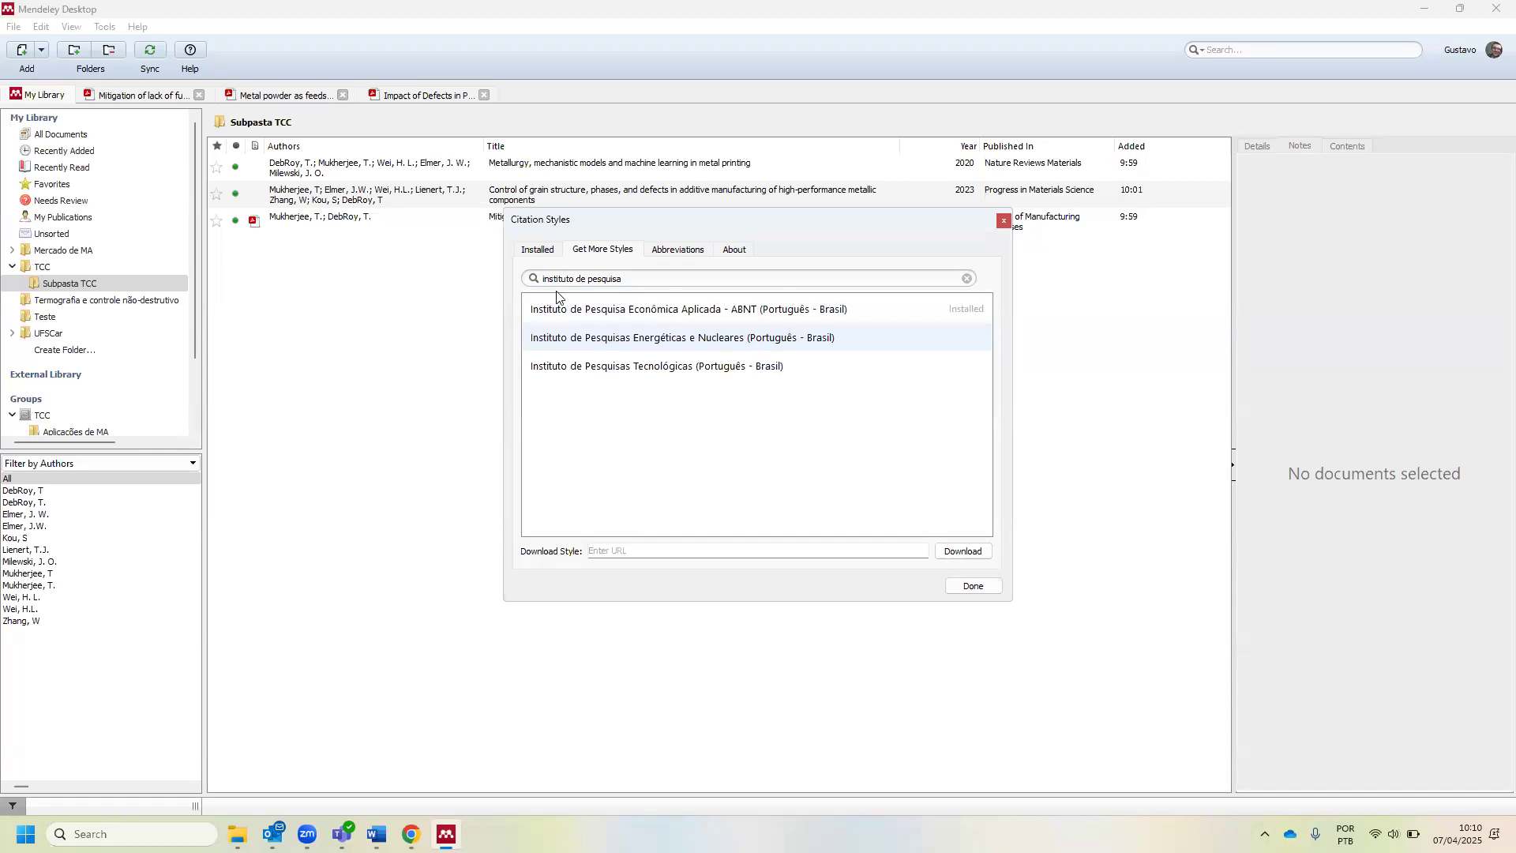
- Apply the installed style Instituto de Pesquisa Econômica Aplicada - ABNT (Português - Brasil) to the document's citations and reference list
left_click(540, 252)
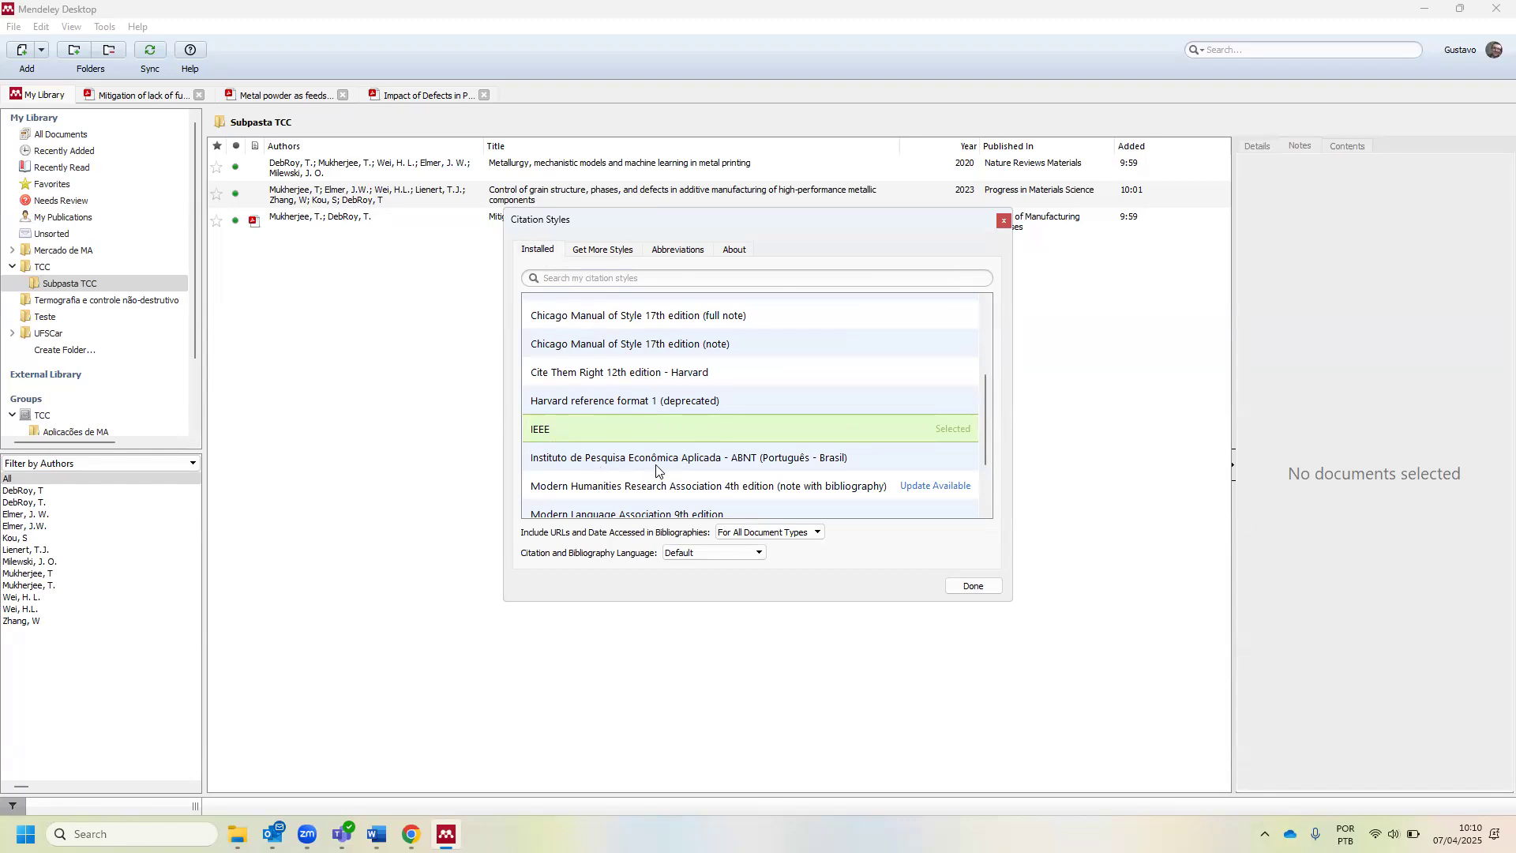
left_click(572, 467)
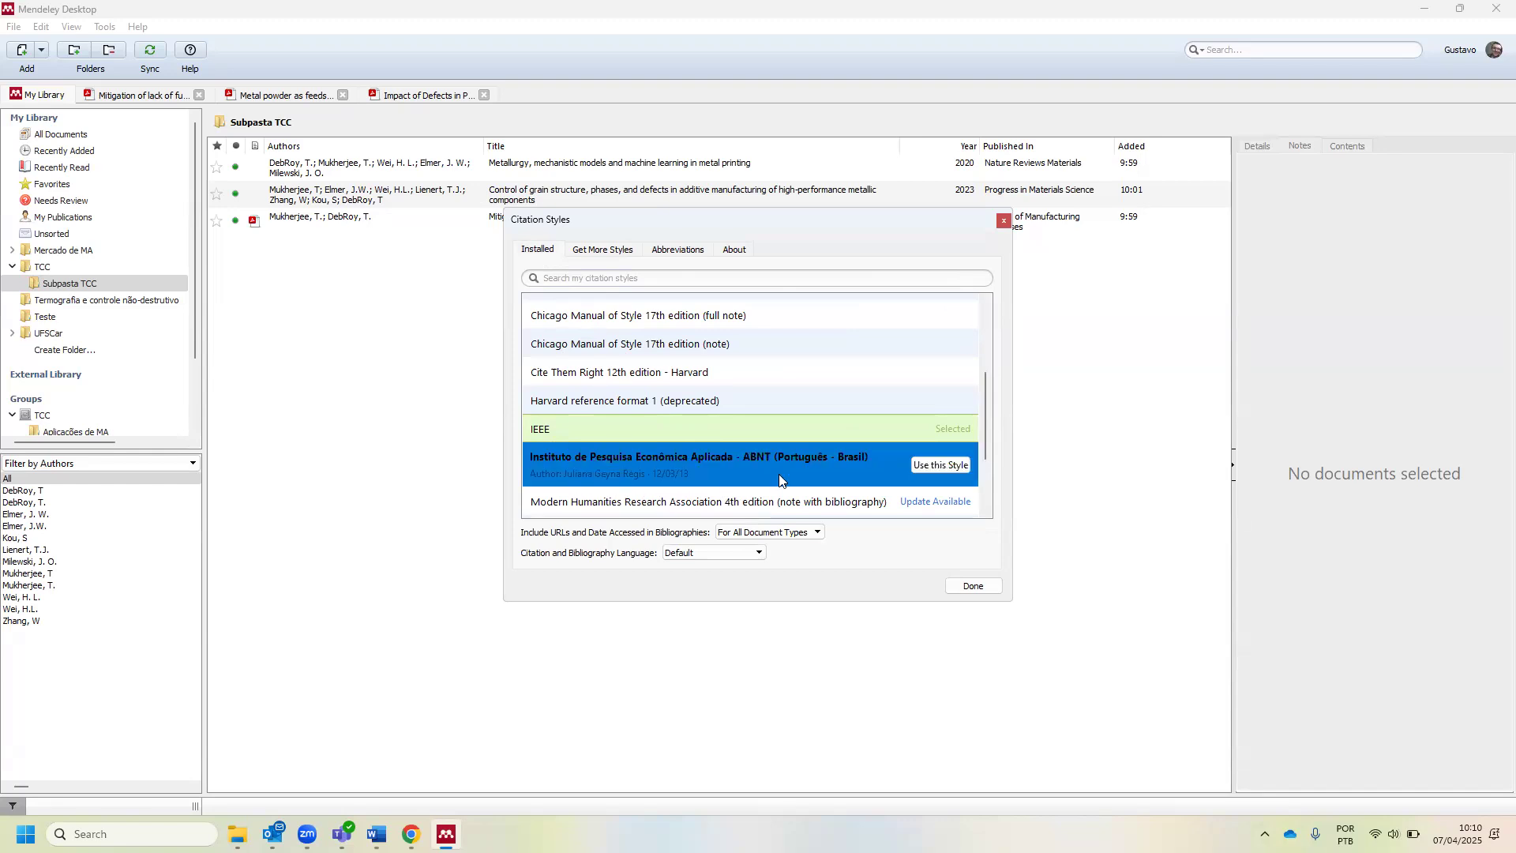
left_click(946, 466)
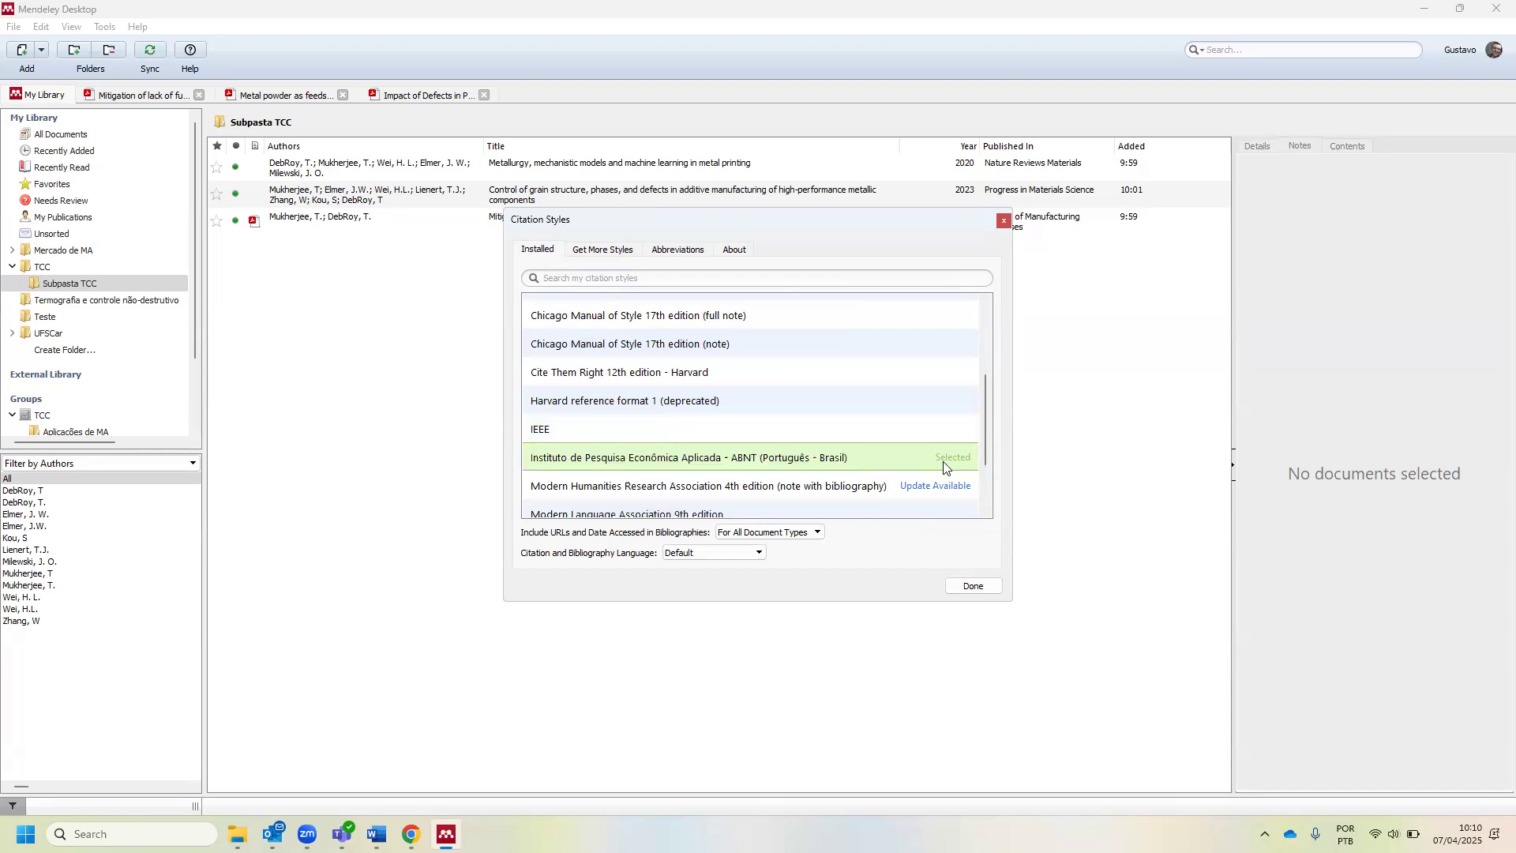
left_click(971, 586)
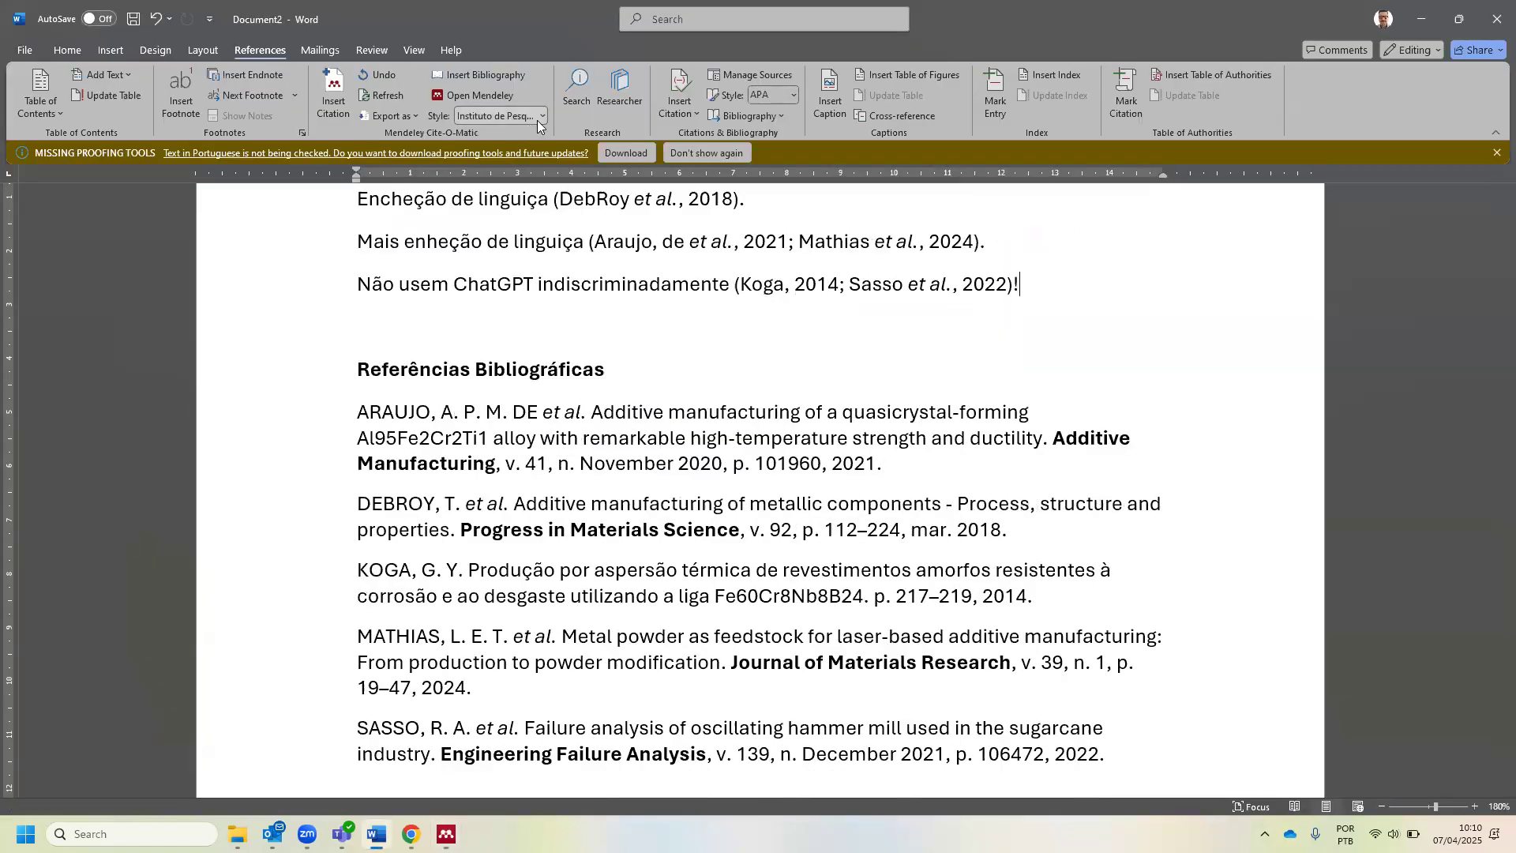
left_click(537, 119)
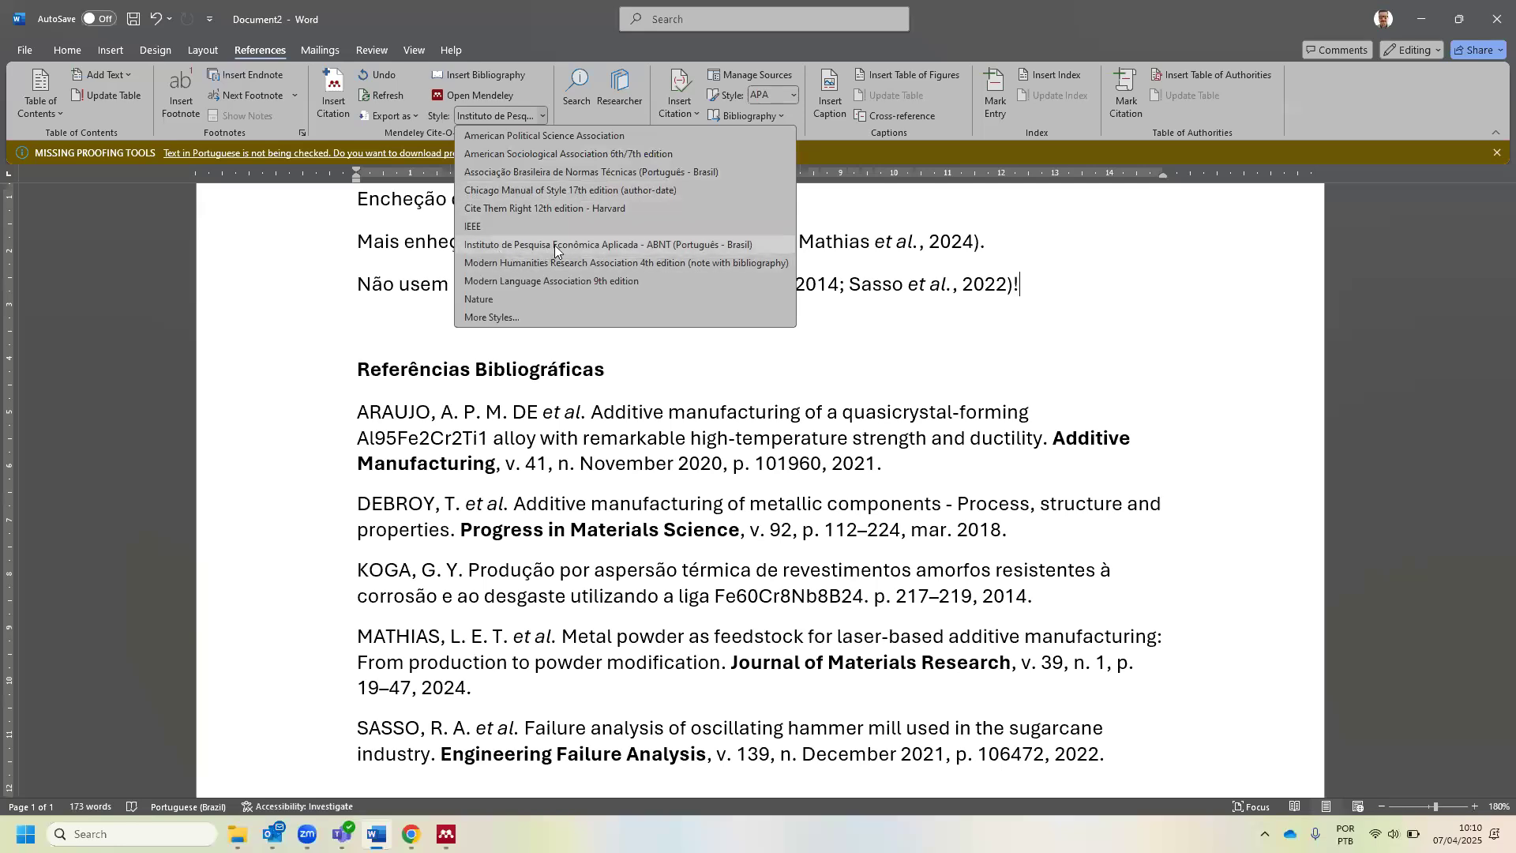
left_click(633, 245)
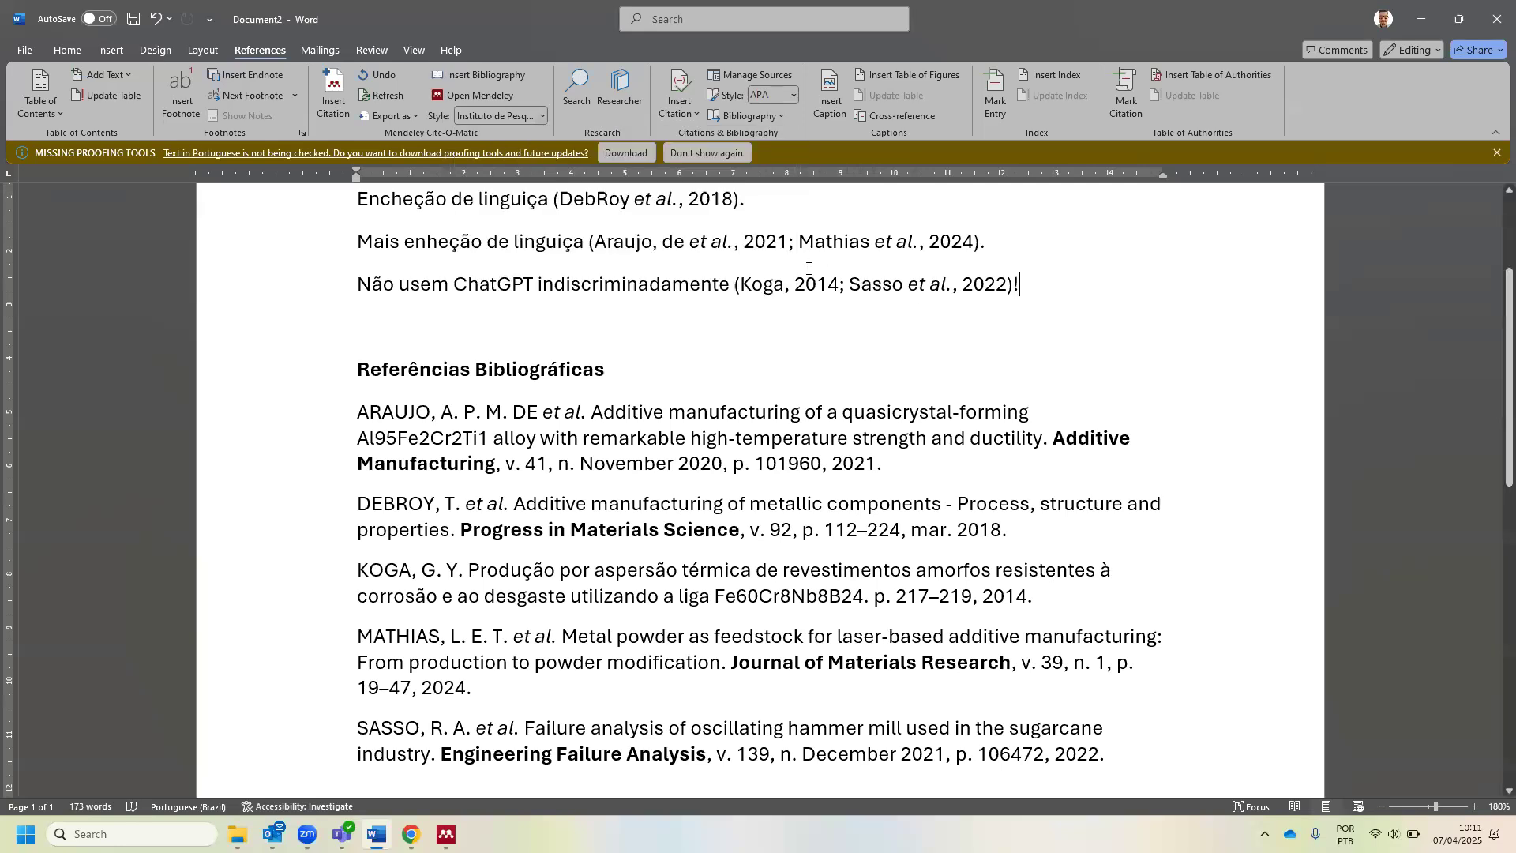
- Examine the author-year citations in the three text lines and the ABNT-formatted entries under "Referências Bibliográficas"
scroll(662, 306, "up", 1)
scroll(662, 305, "up", 1)
left_click_drag(546, 332, 662, 332)
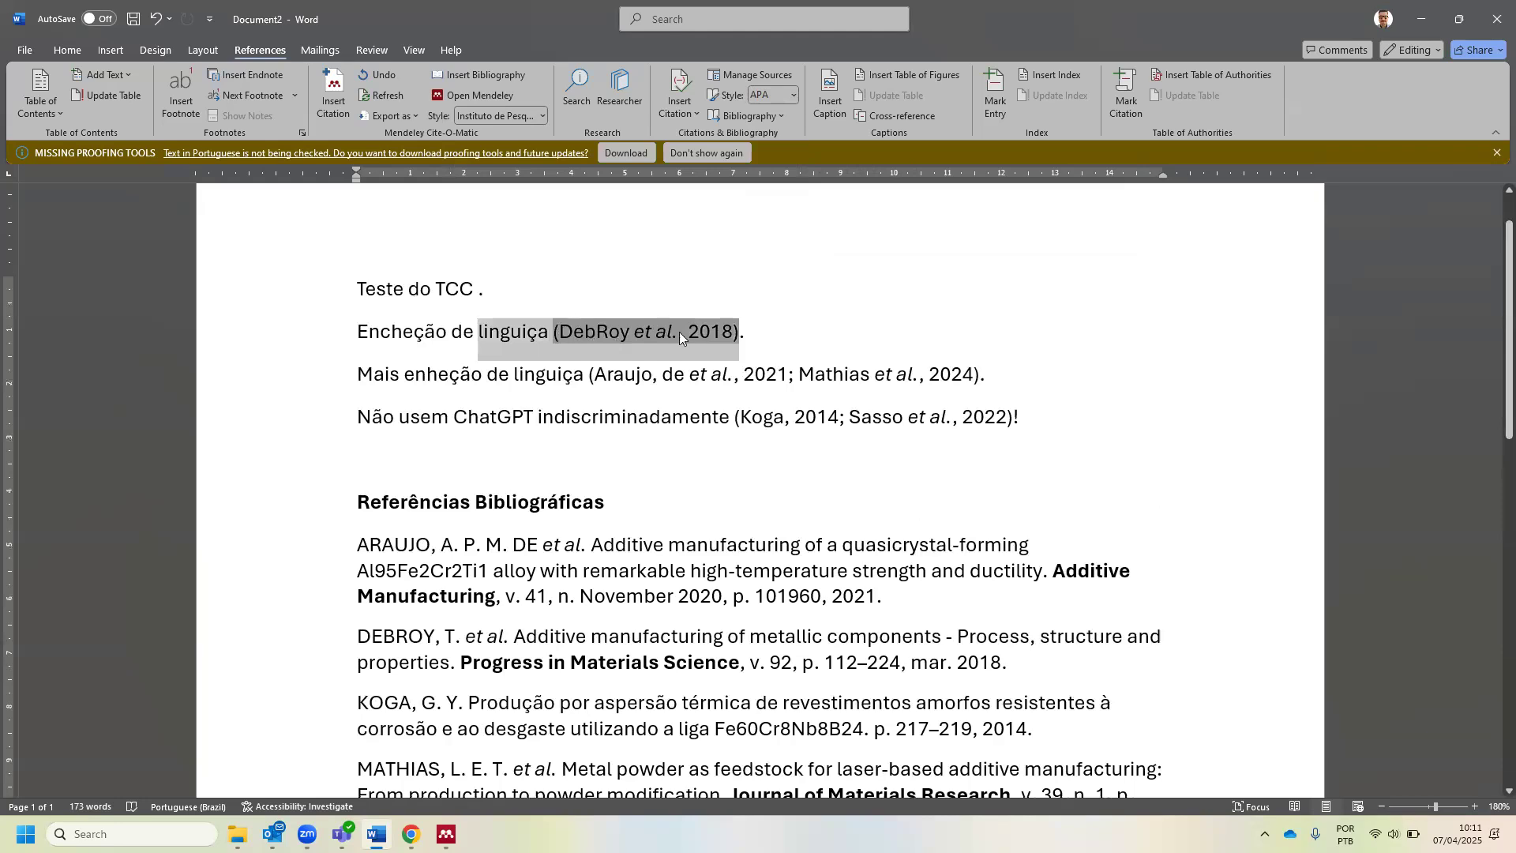
left_click(756, 371)
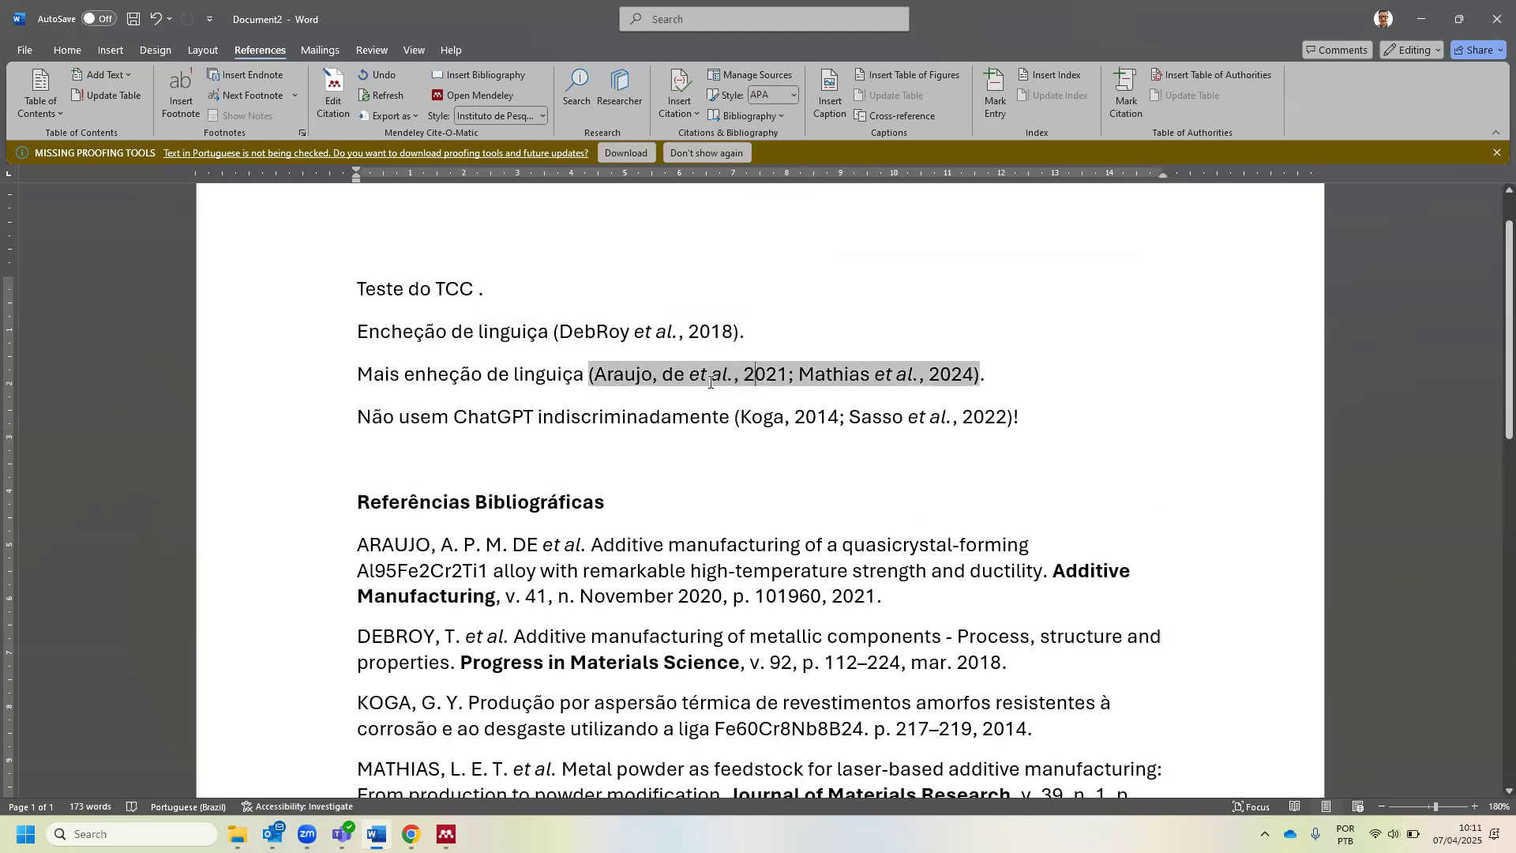
scroll(778, 347, "down", 1)
left_click(778, 348)
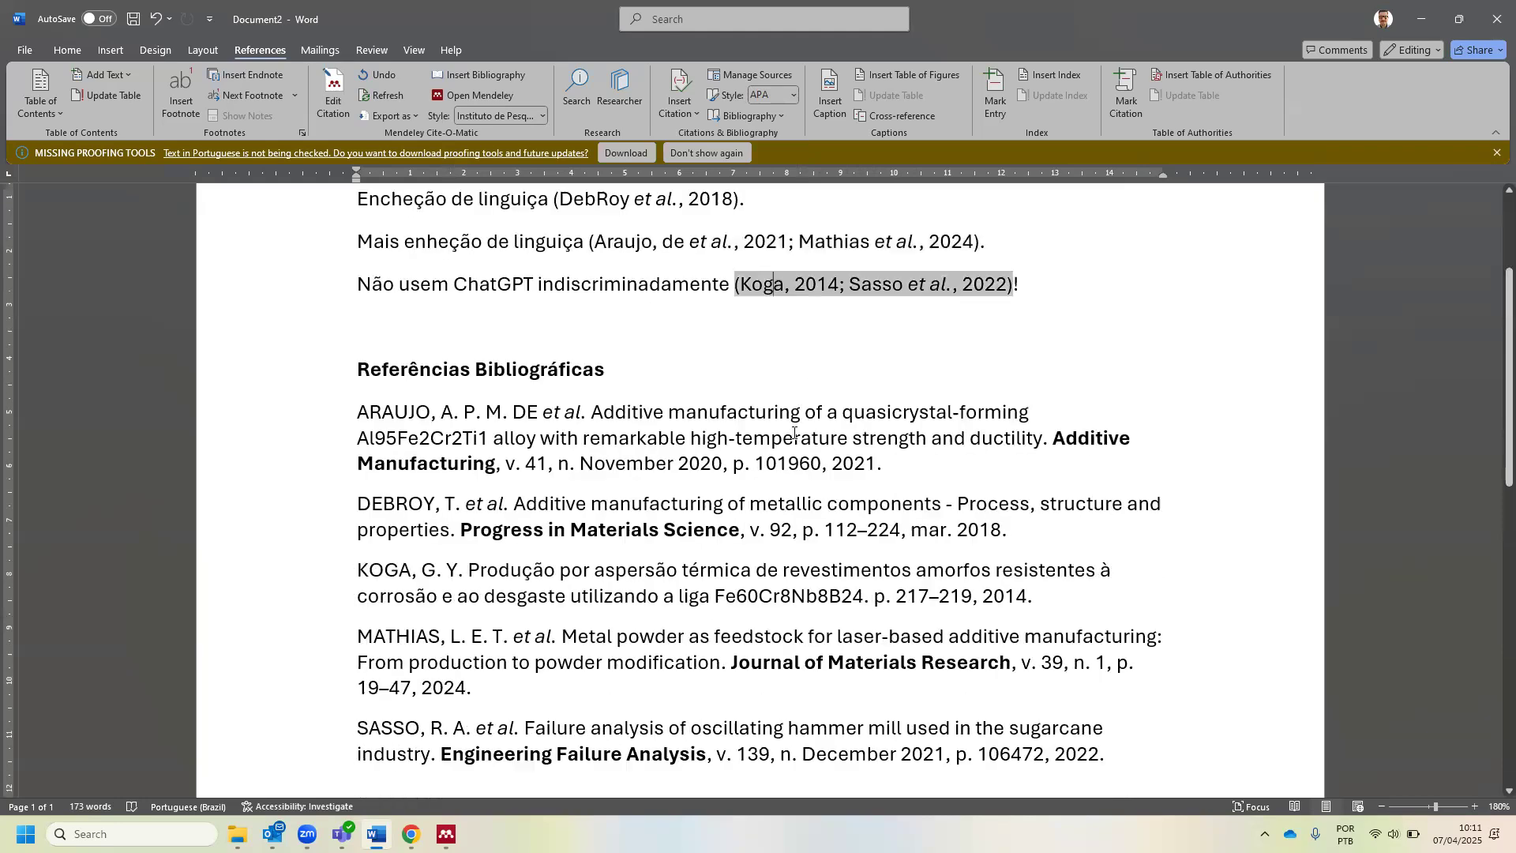
scroll(790, 430, "down", 2)
mouse_move(392, 345)
left_mouse_down()
mouse_move(885, 405)
mouse_move(909, 470)
mouse_move(800, 629)
mouse_move(1015, 675)
left_mouse_up()
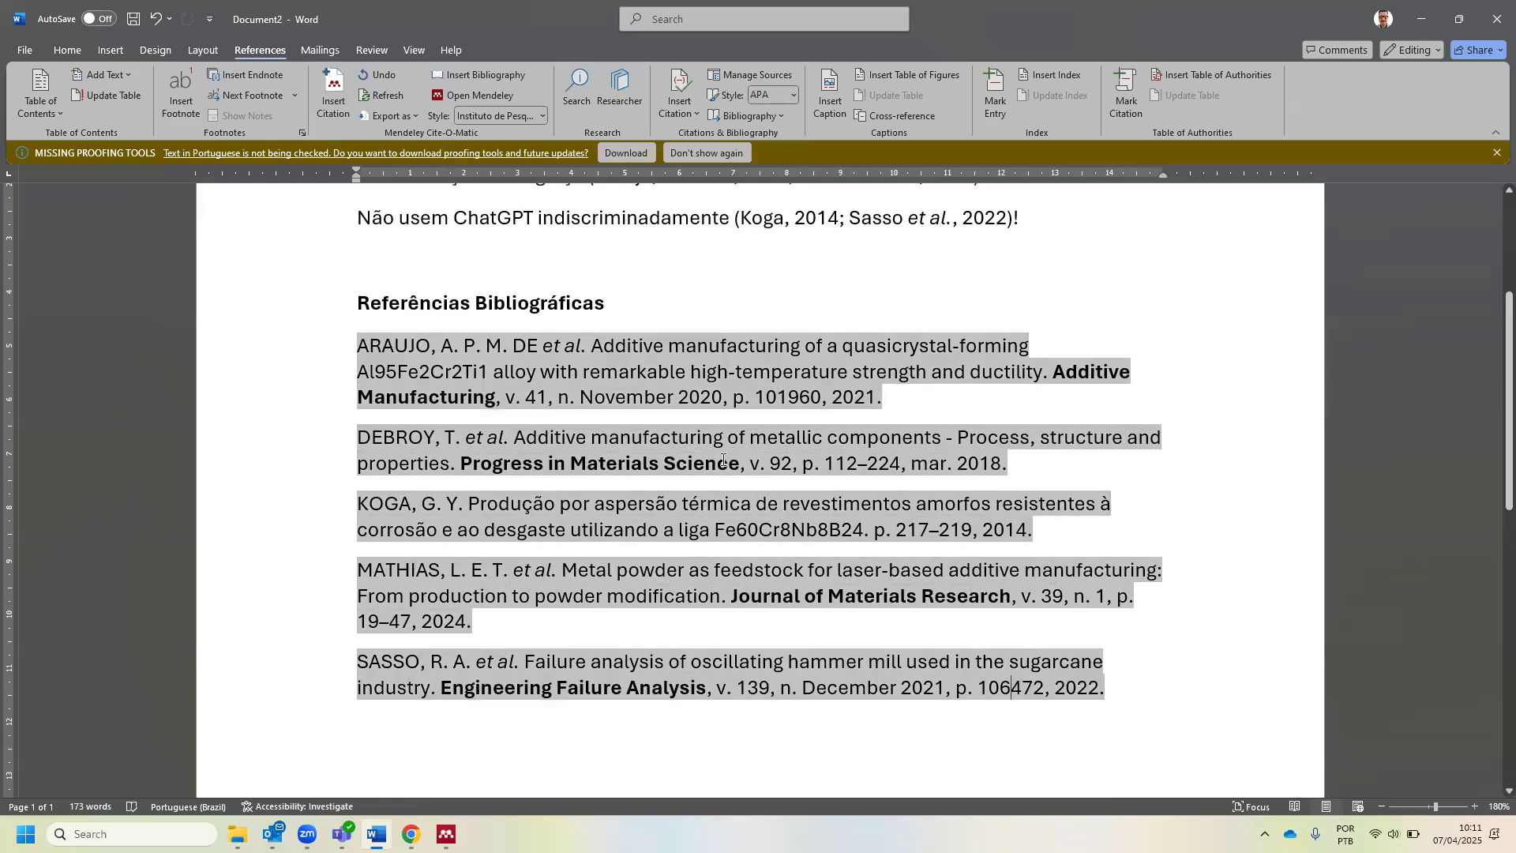
- Compare the order of the citations in the text with the order of the entries in the reference list
scroll(551, 383, "up", 3)
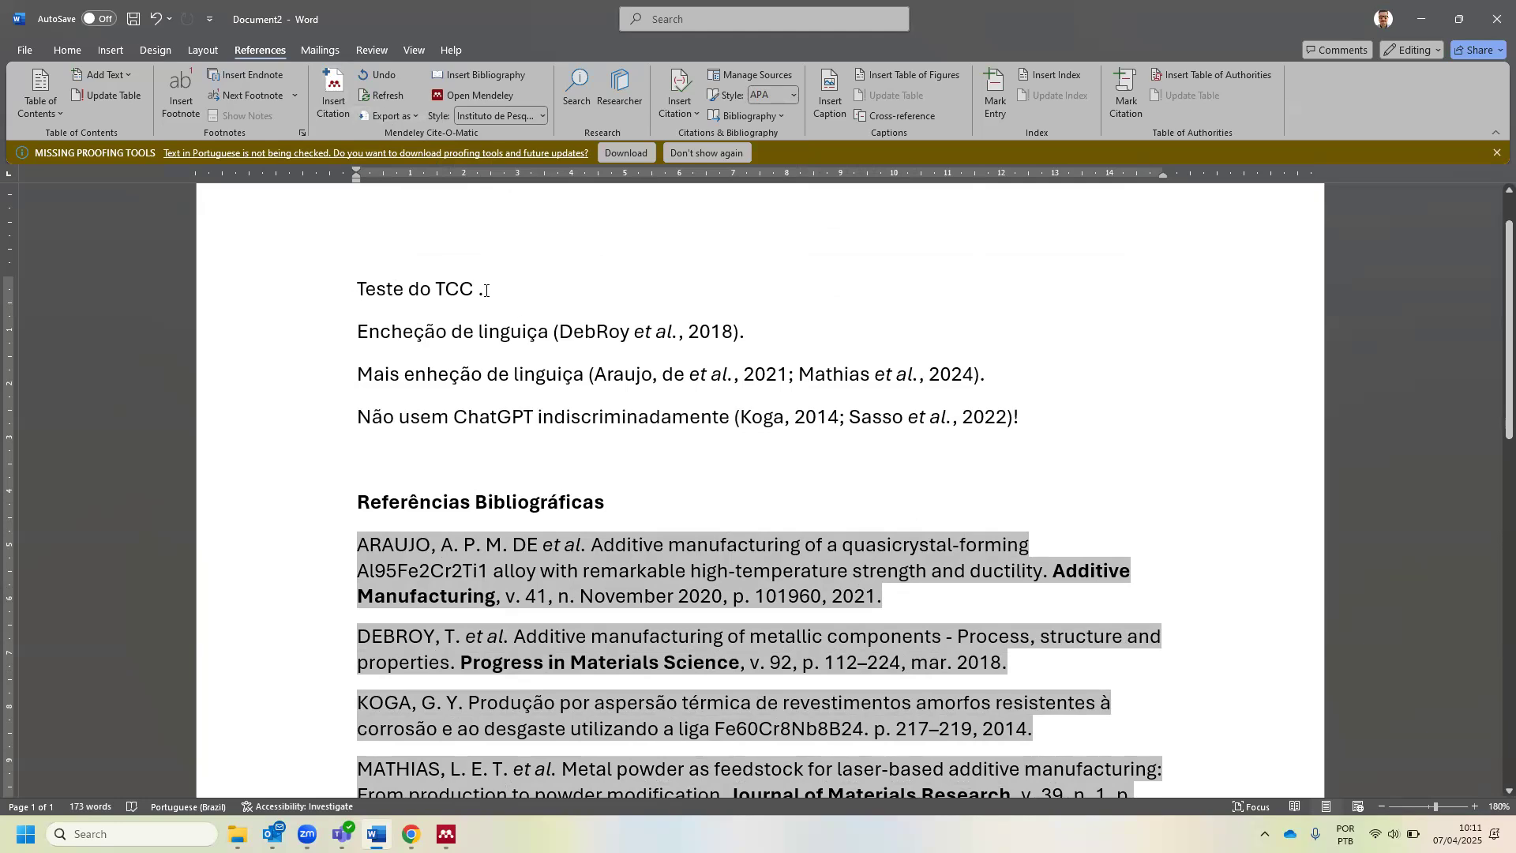
scroll(560, 332, "down", 6)
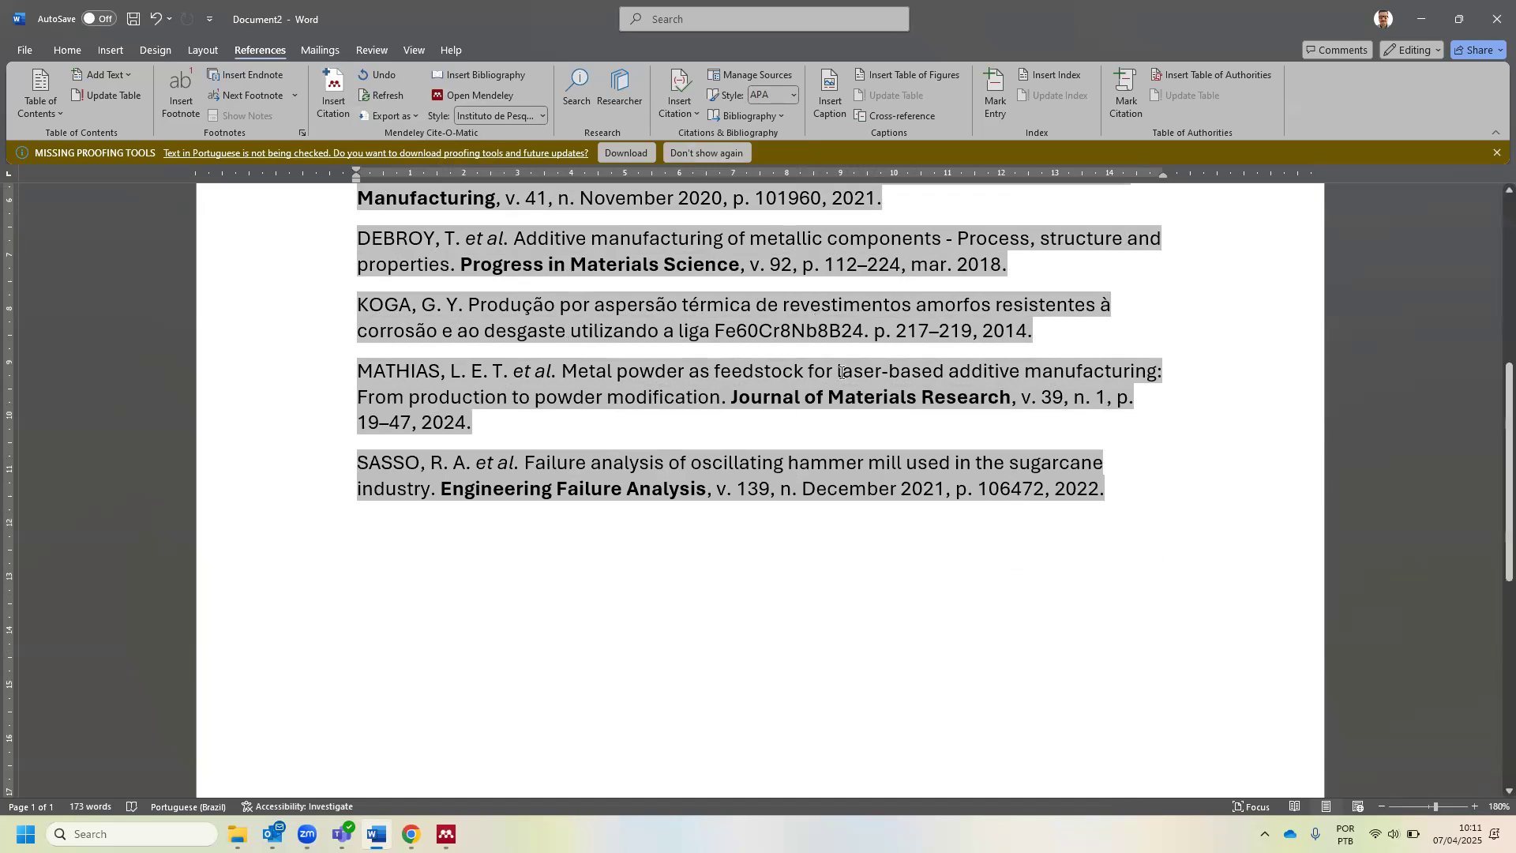
scroll(619, 240, "up", 6)
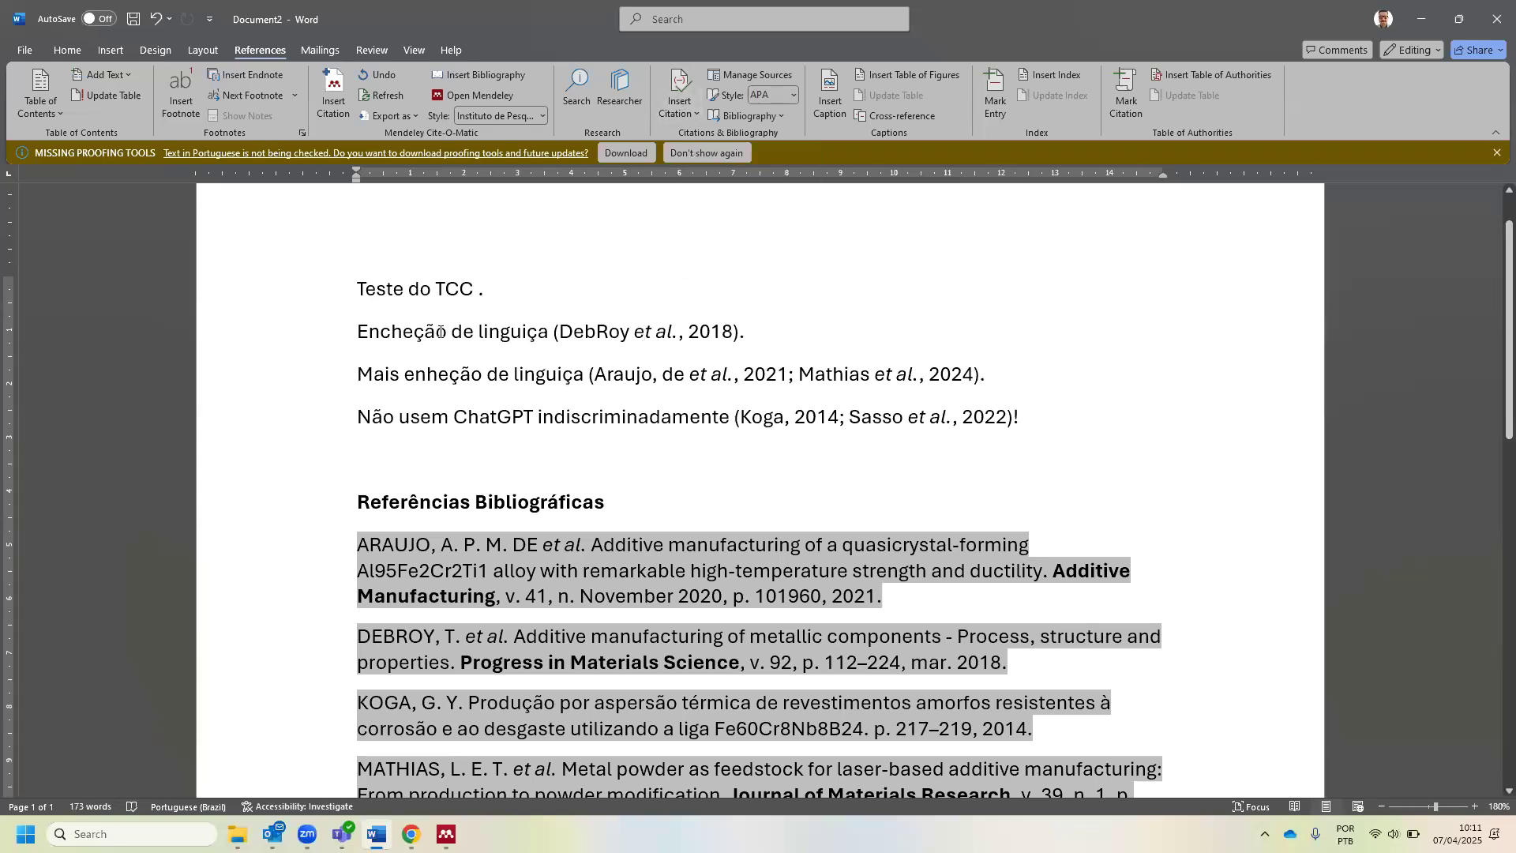
scroll(428, 351, "down", 3)
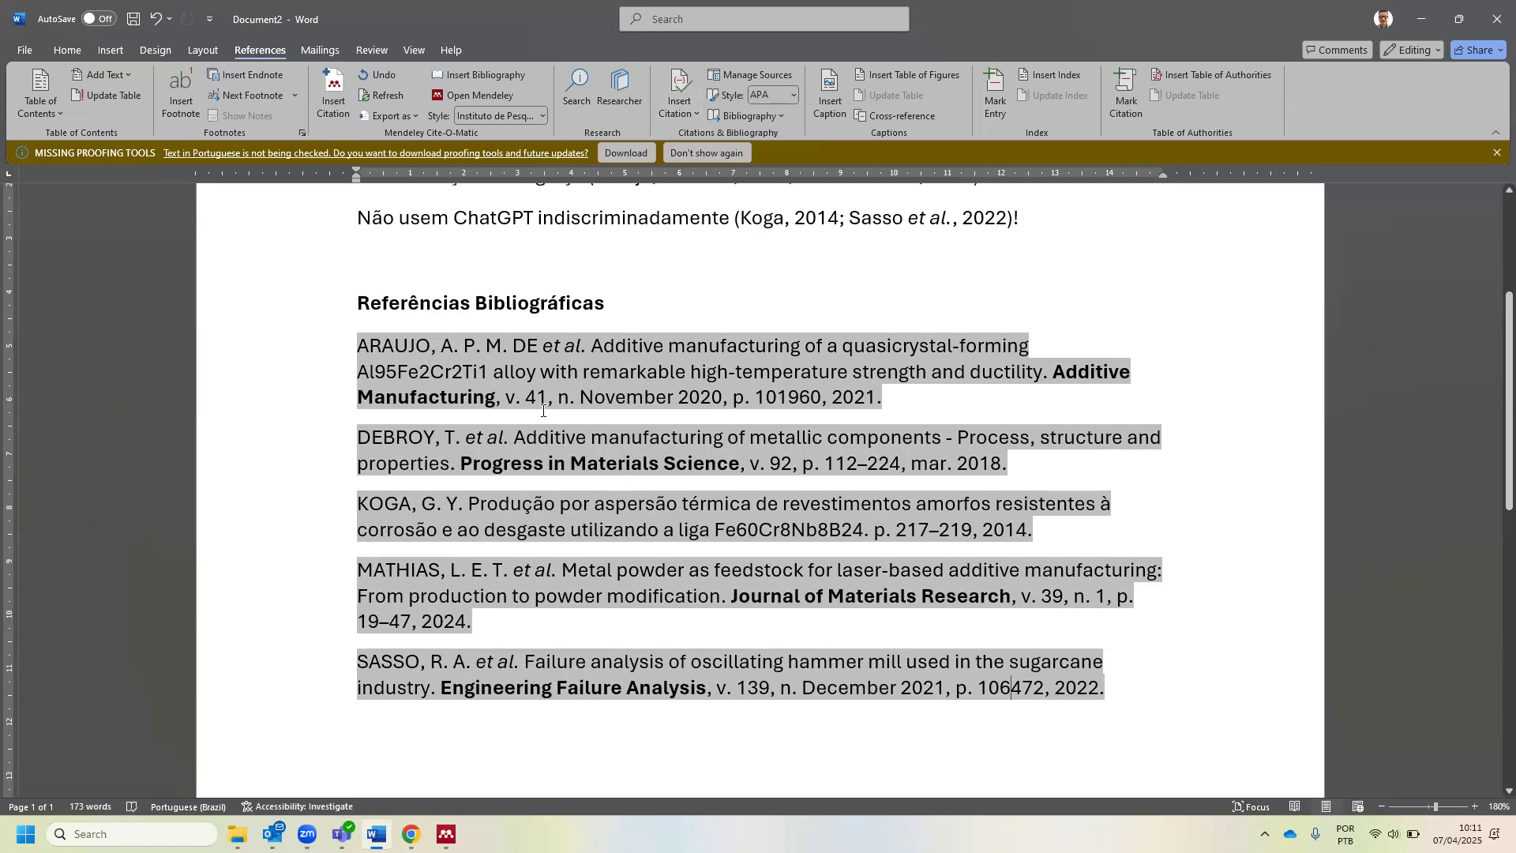
scroll(594, 421, "up", 2)
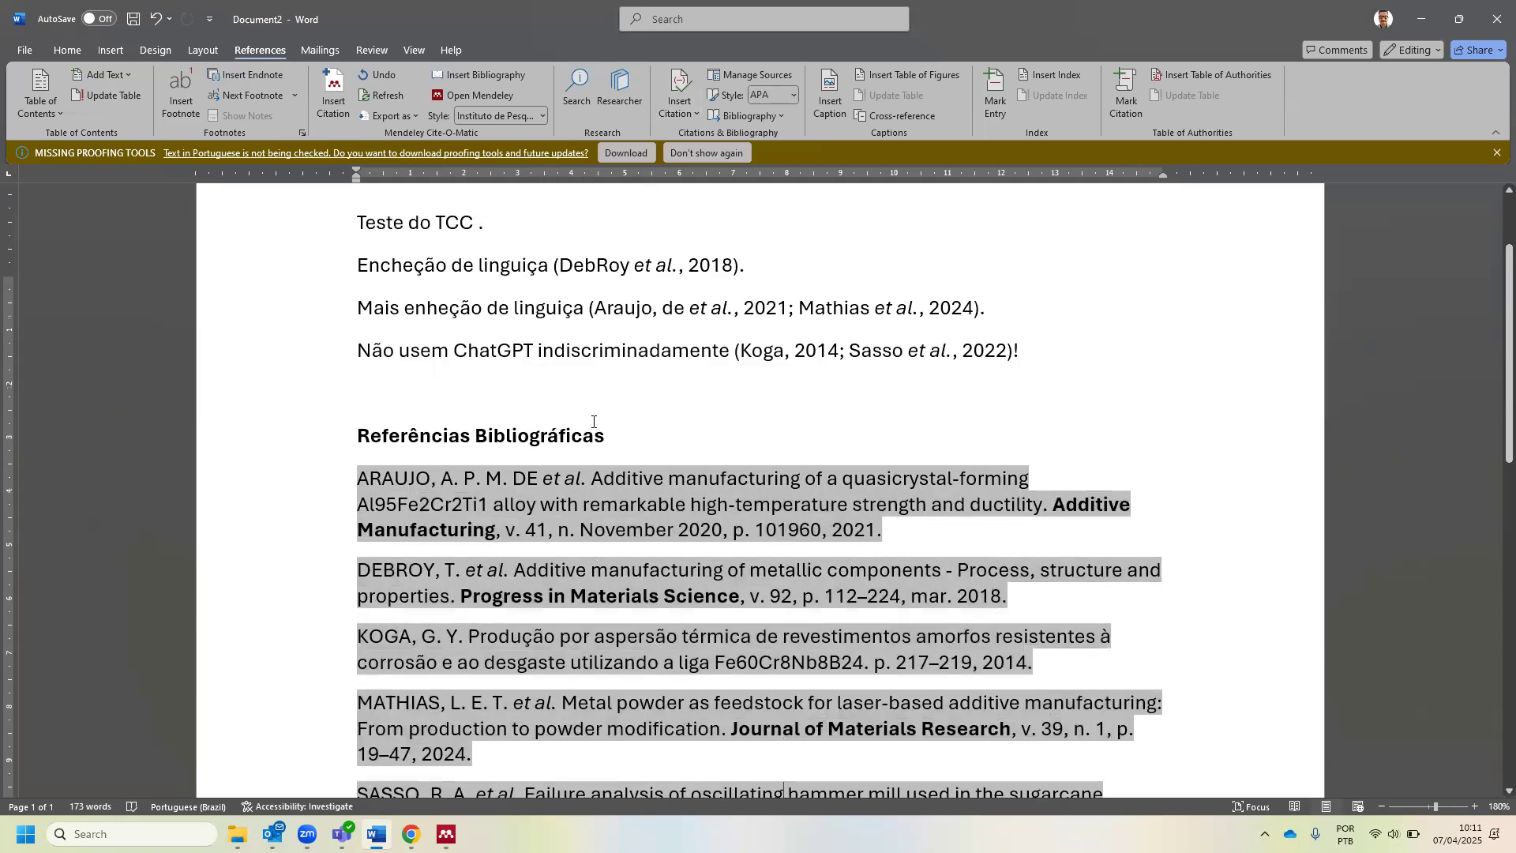
scroll(594, 421, "up", 2)
mouse_move(360, 356)
left_mouse_down()
mouse_move(542, 408)
mouse_move(751, 438)
left_mouse_up()
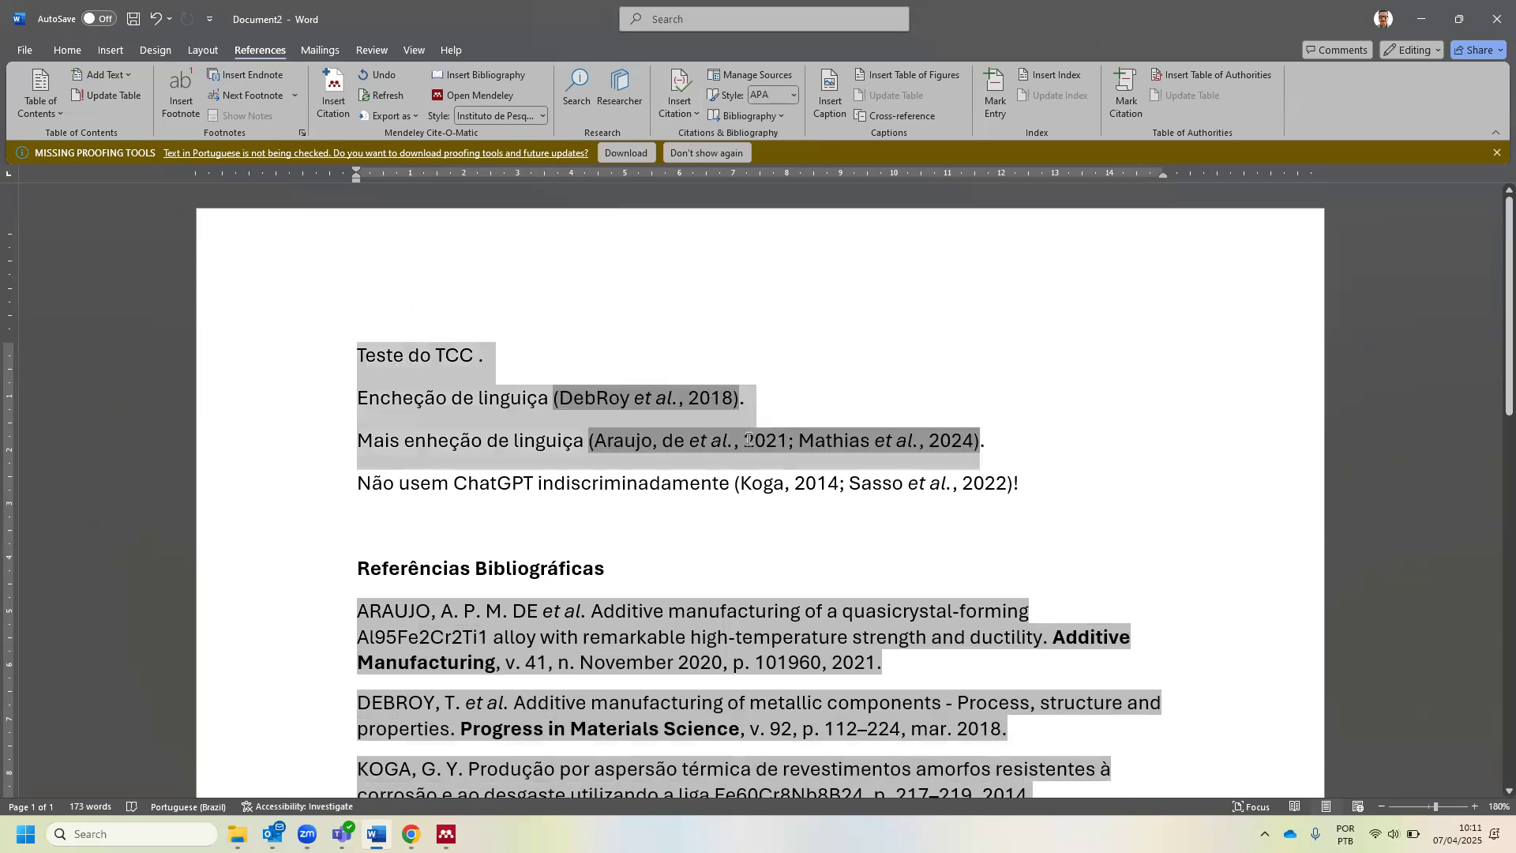
left_click(749, 439)
left_click(583, 399)
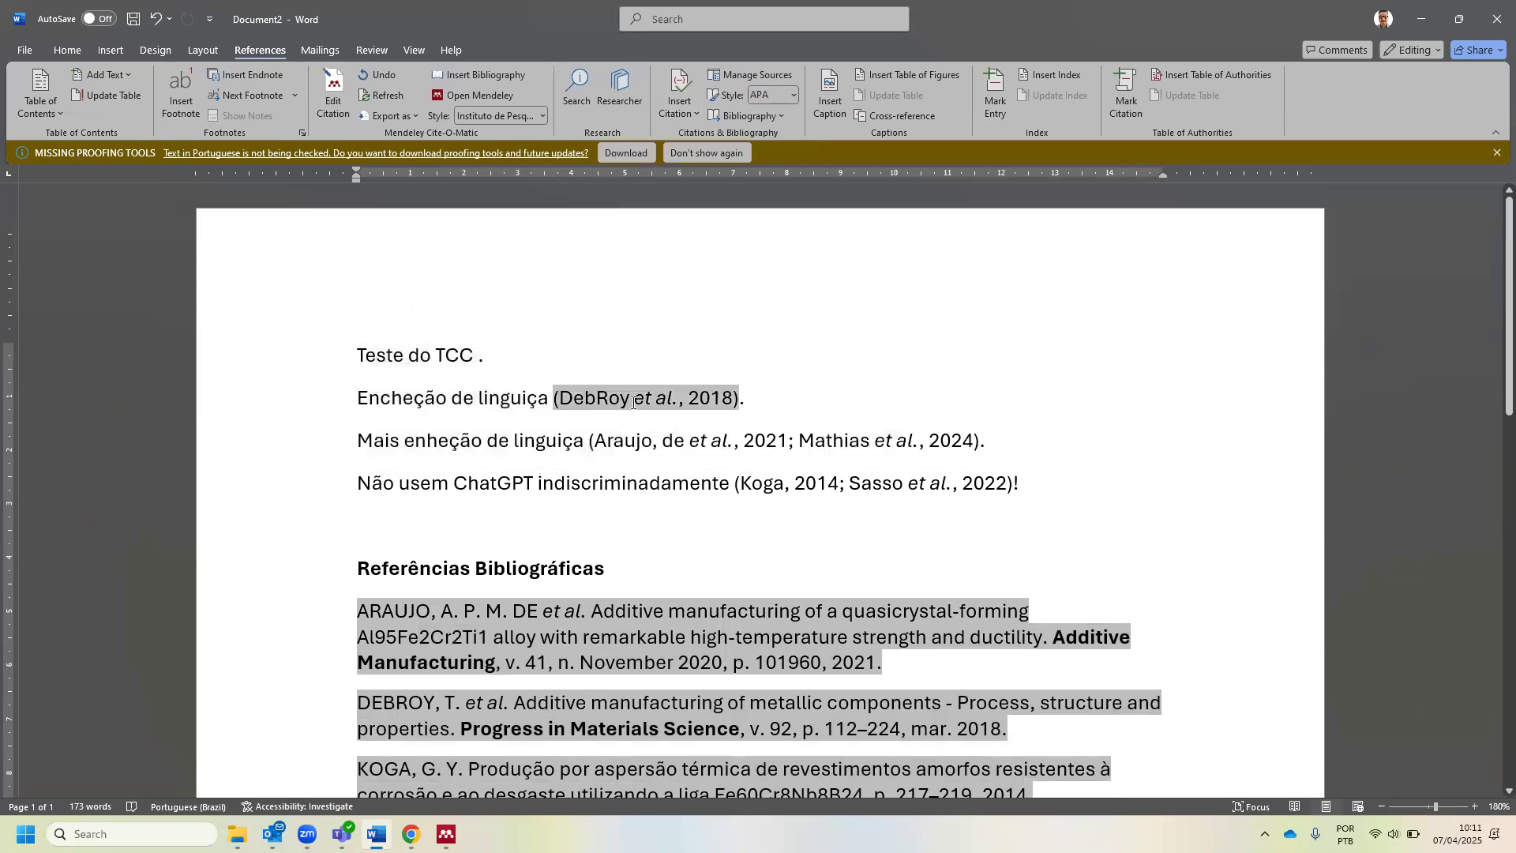
scroll(961, 527, "down", 3)
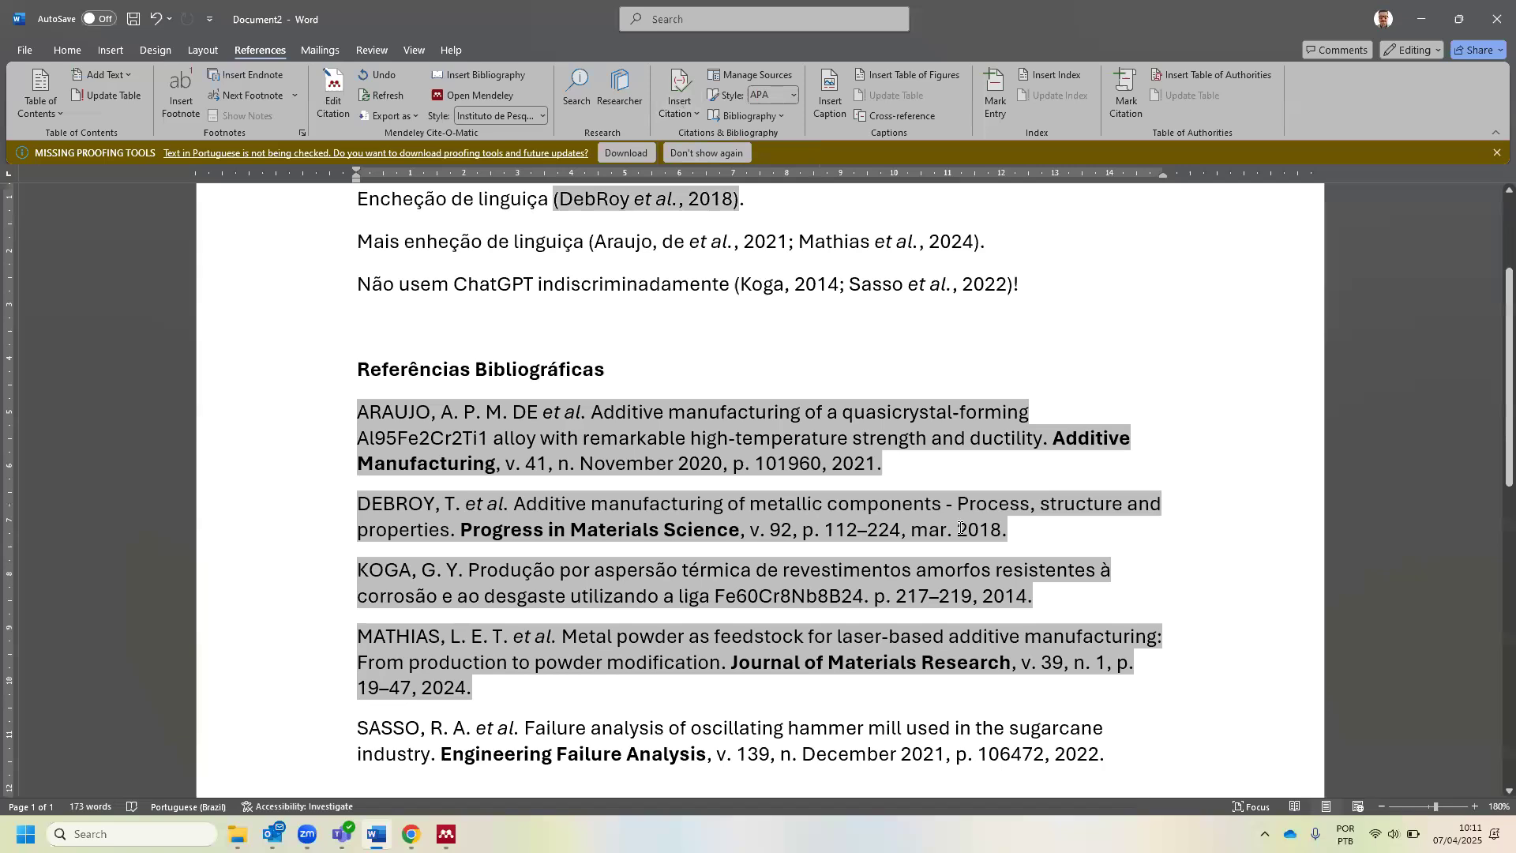
scroll(950, 543, "down", 5)
scroll(940, 556, "up", 4)
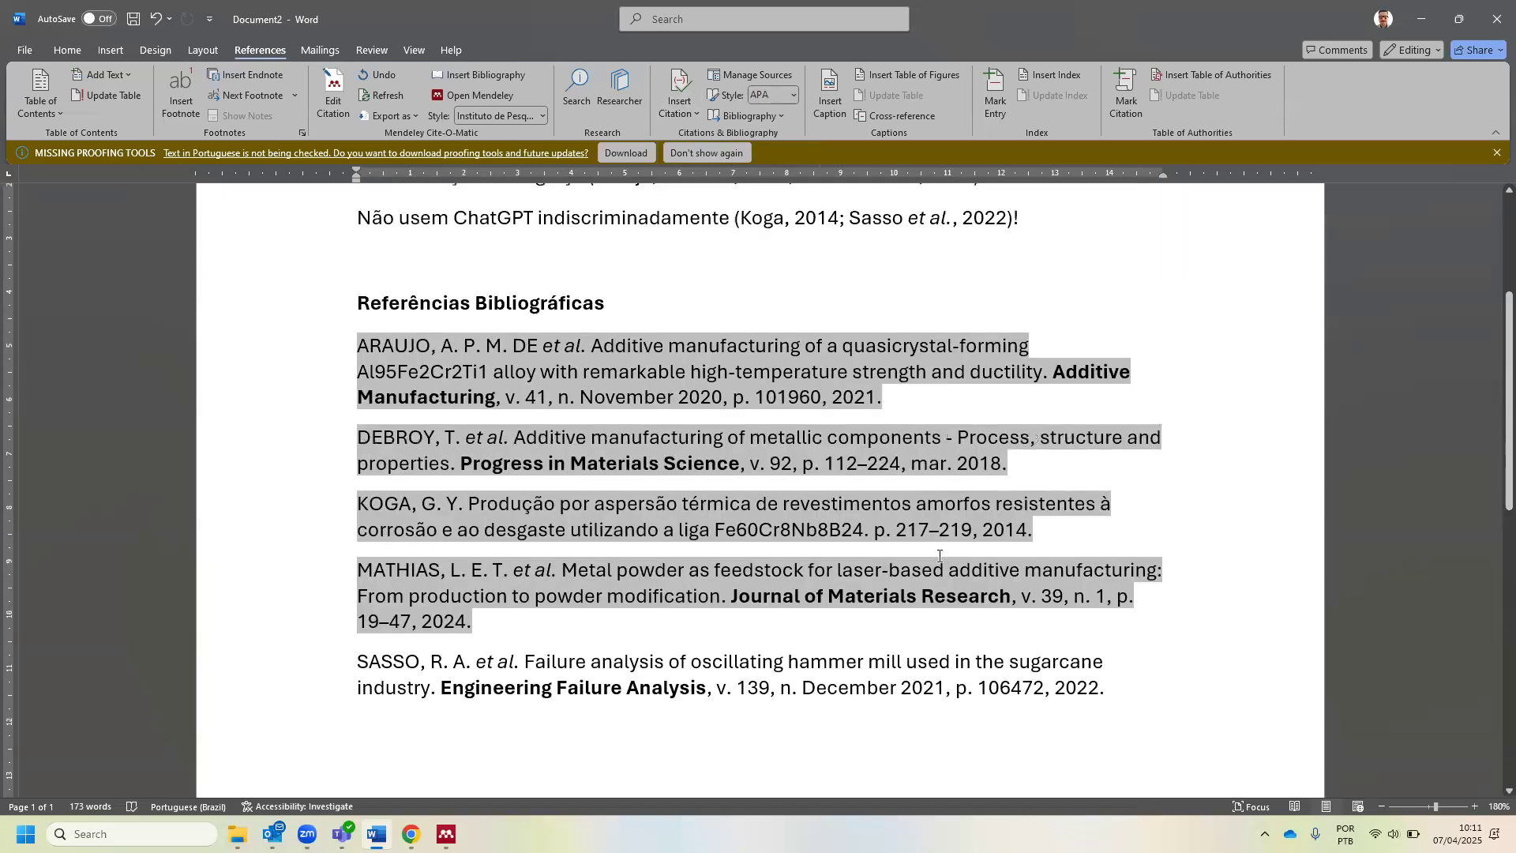
- Switch to Mendeley Desktop to view the Subpasta TCC folder, and return to the Word document to review the references
left_click(446, 834)
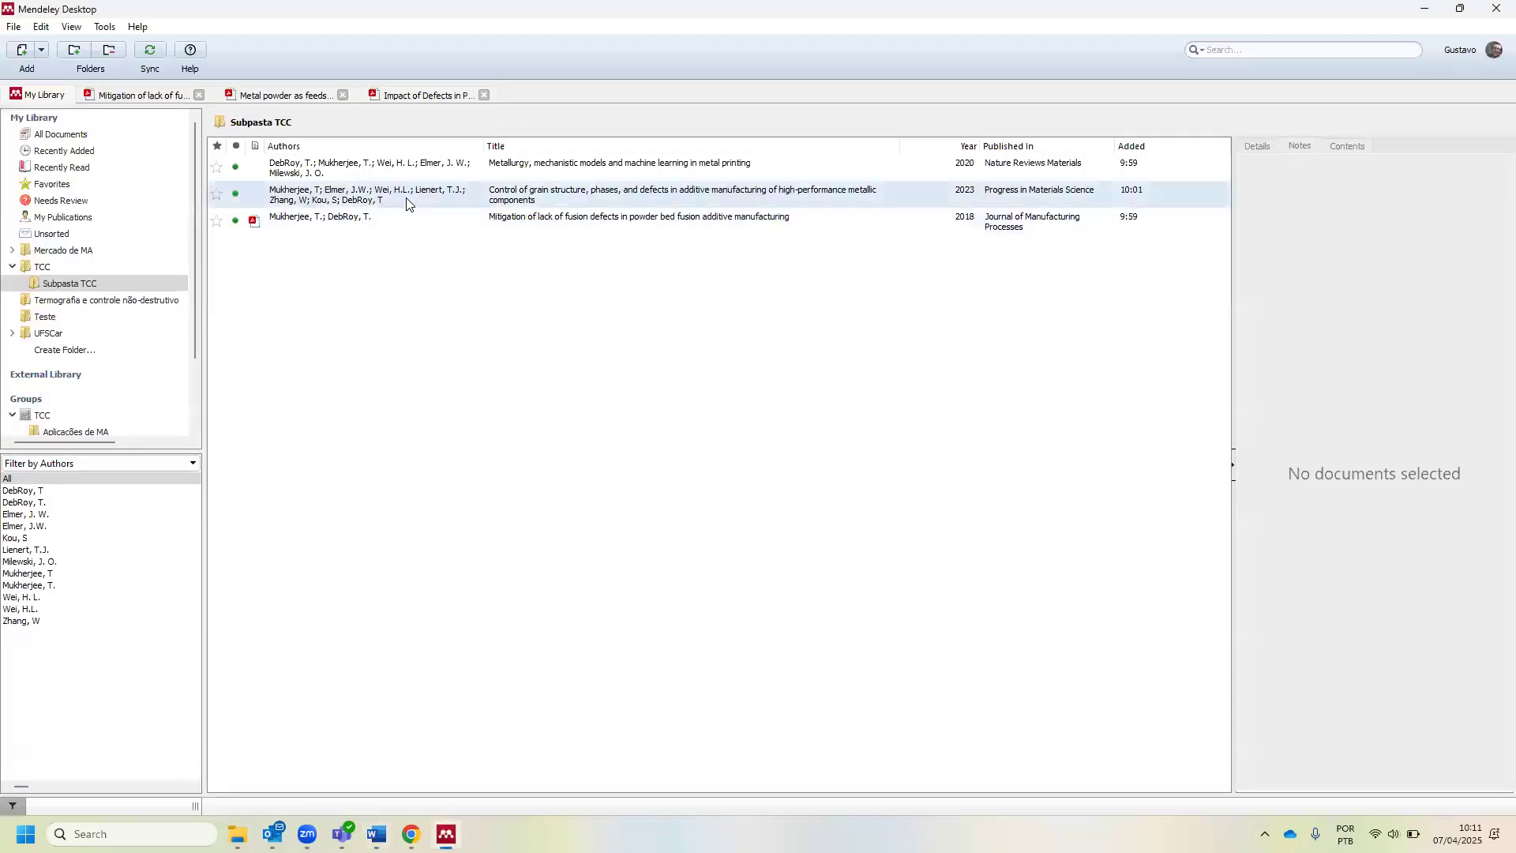
left_click(337, 348)
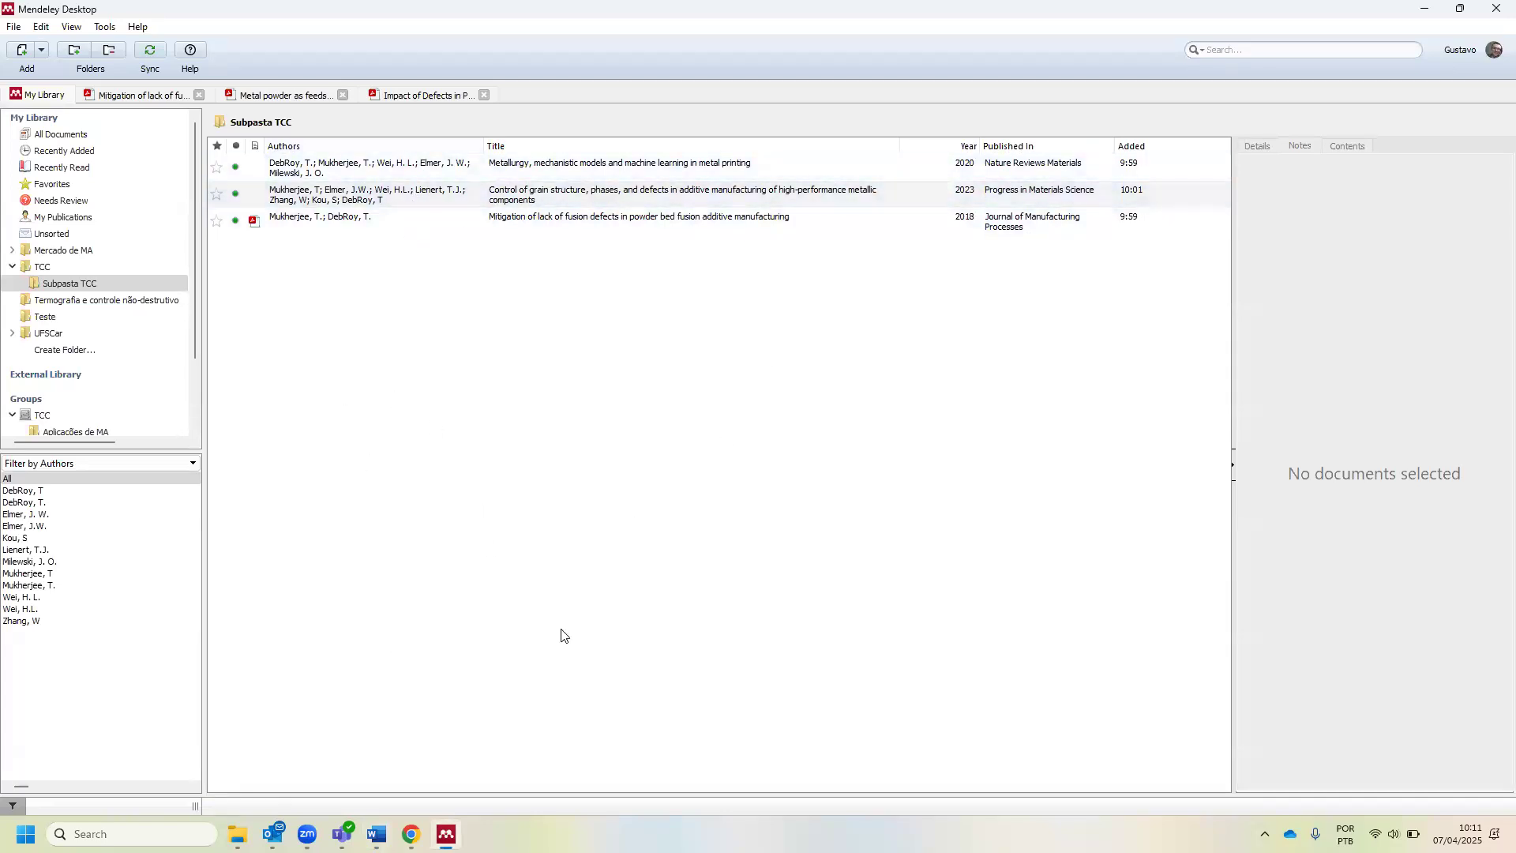
key("alt+Tab")
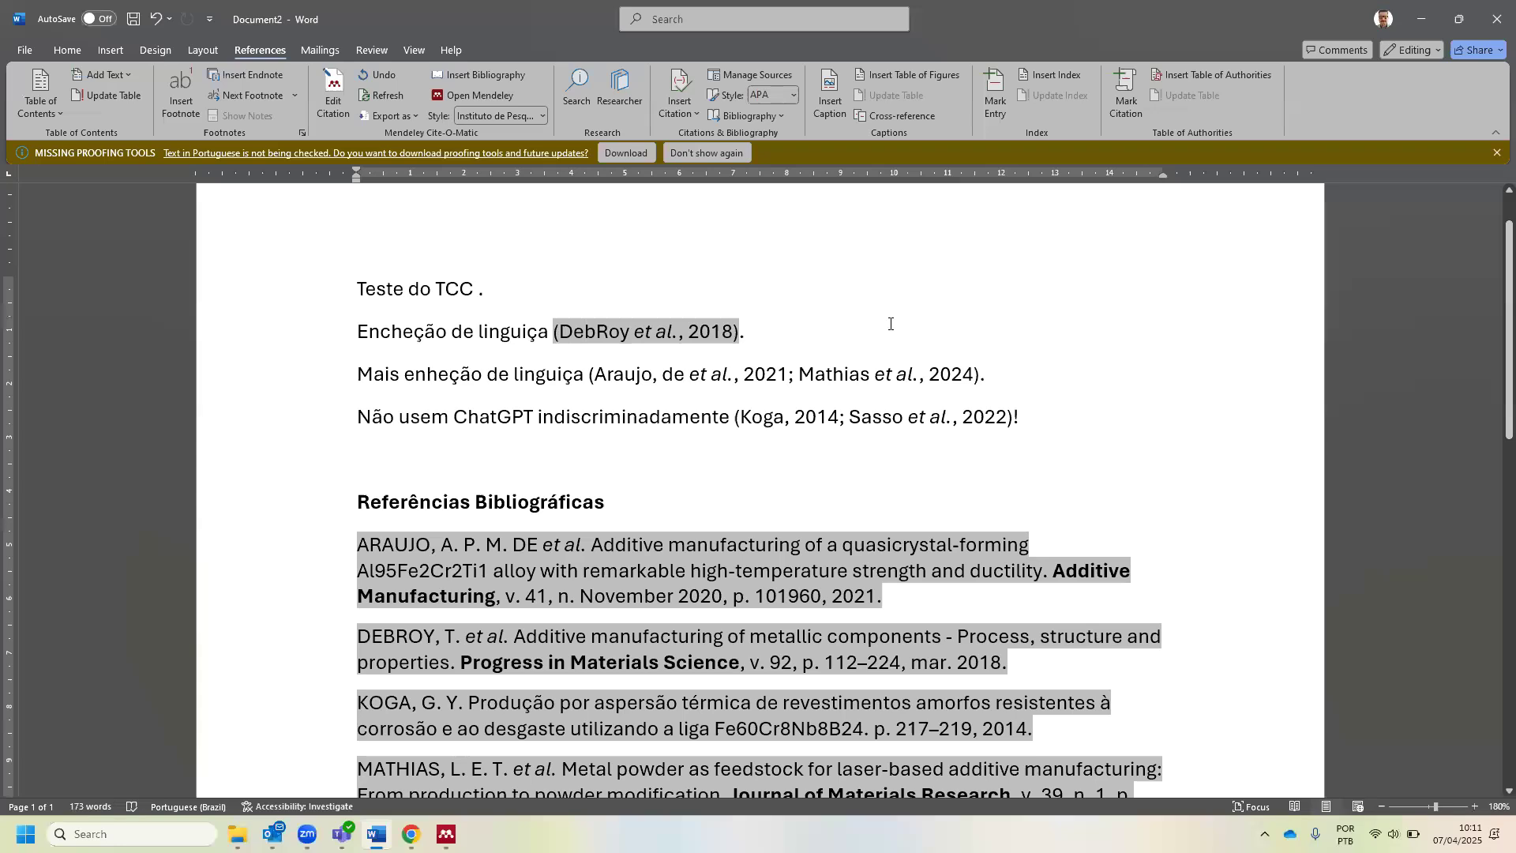
scroll(751, 369, "down", 6)
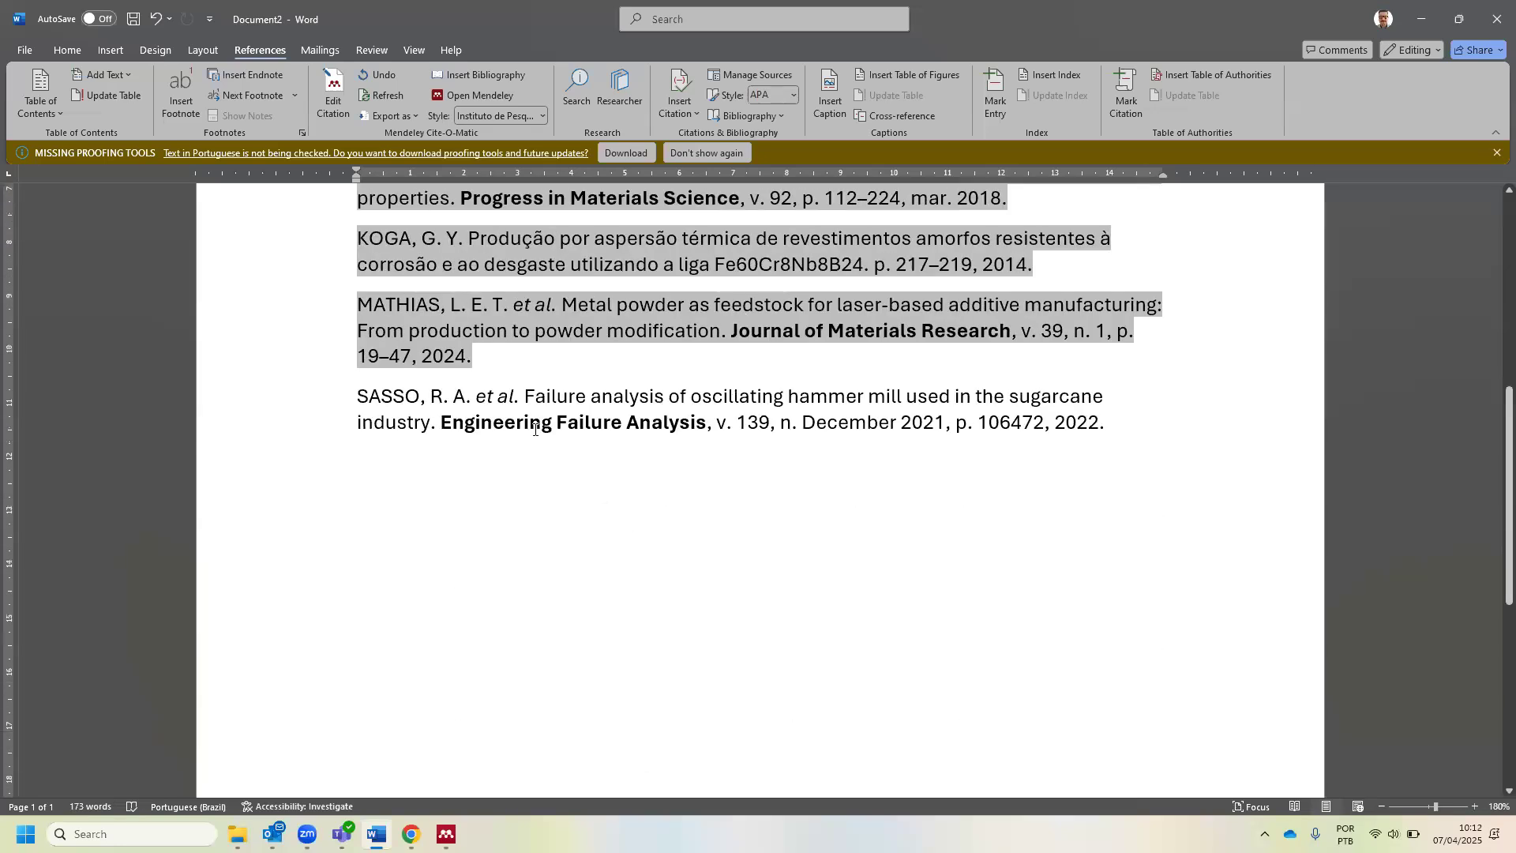
scroll(500, 272, "up", 2)
scroll(529, 366, "up", 2)
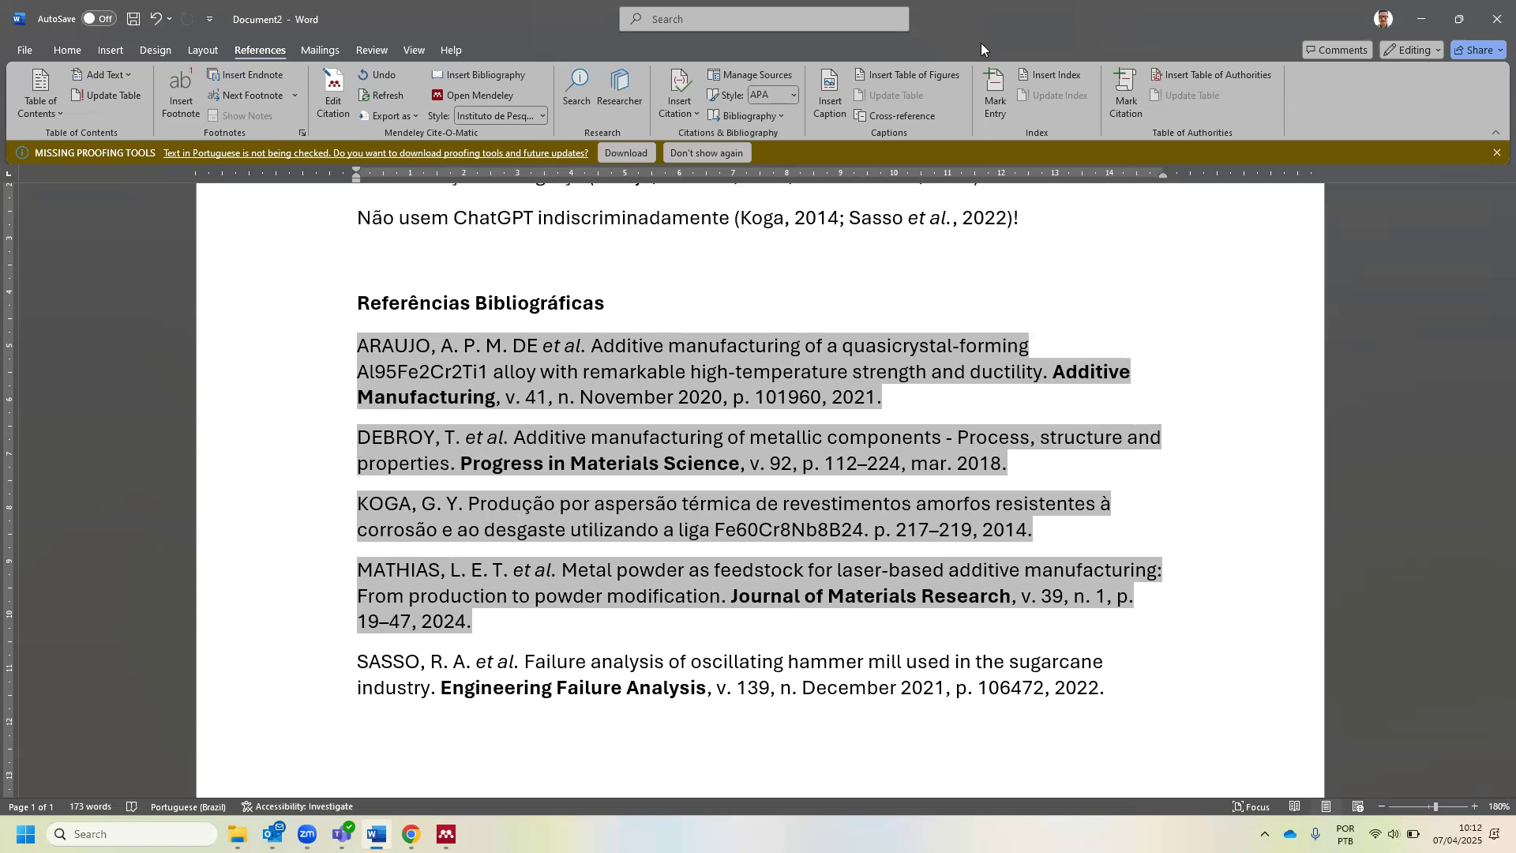
scroll(585, 364, "up", 4)
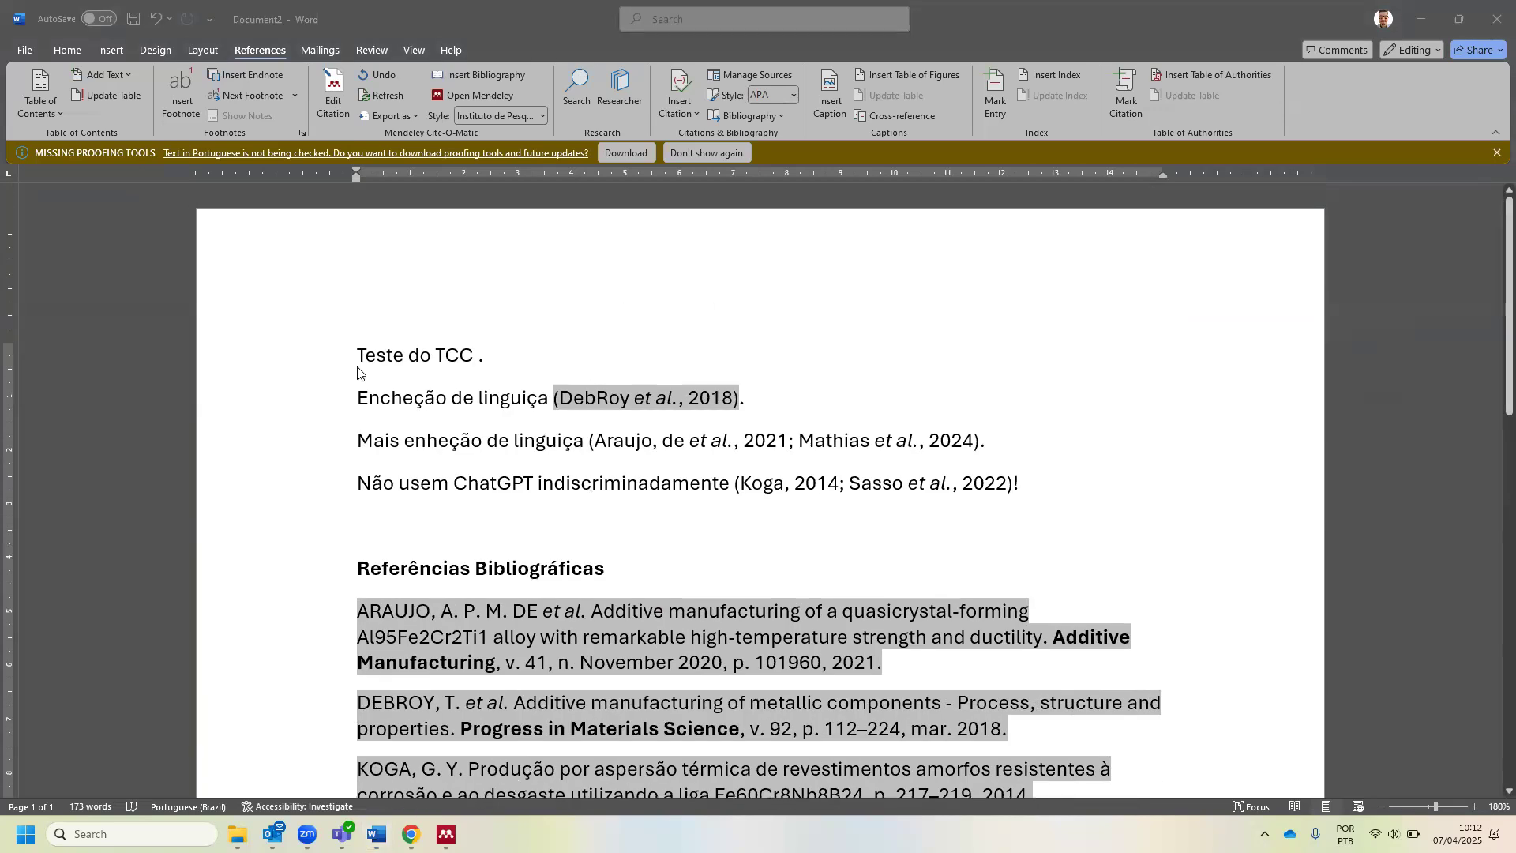
- Move the "Mais enheção de linguiça" line with its citation directly below "Teste do TCC ." and remove the extra blank line
left_click(980, 369)
scroll(999, 368, "down", 3)
scroll(999, 368, "up", 2)
left_click_drag(988, 372, 250, 382)
key("ctrl+c")
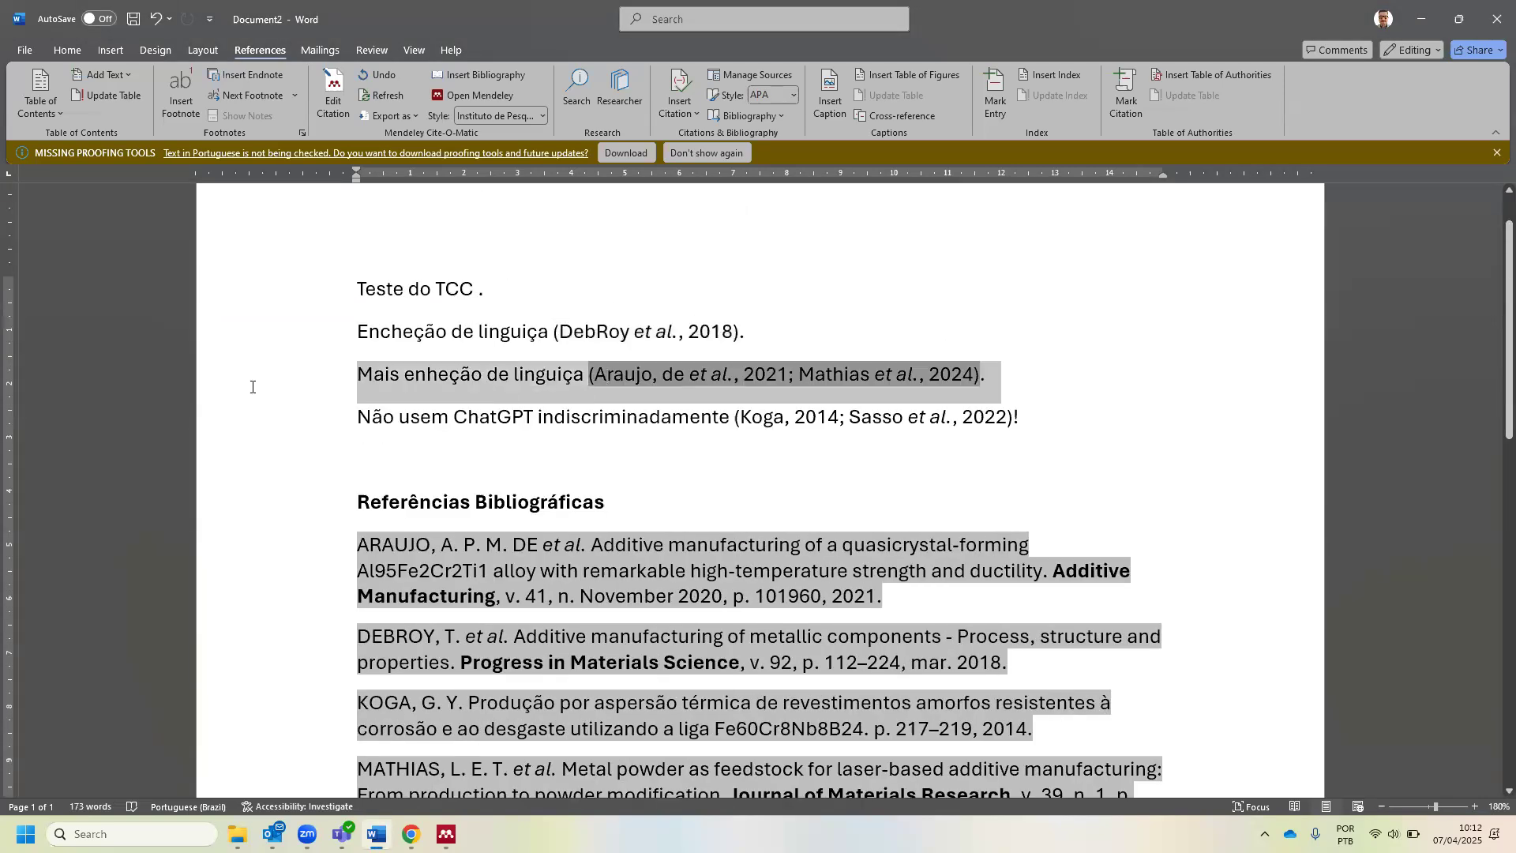
key("Delete")
key("End")
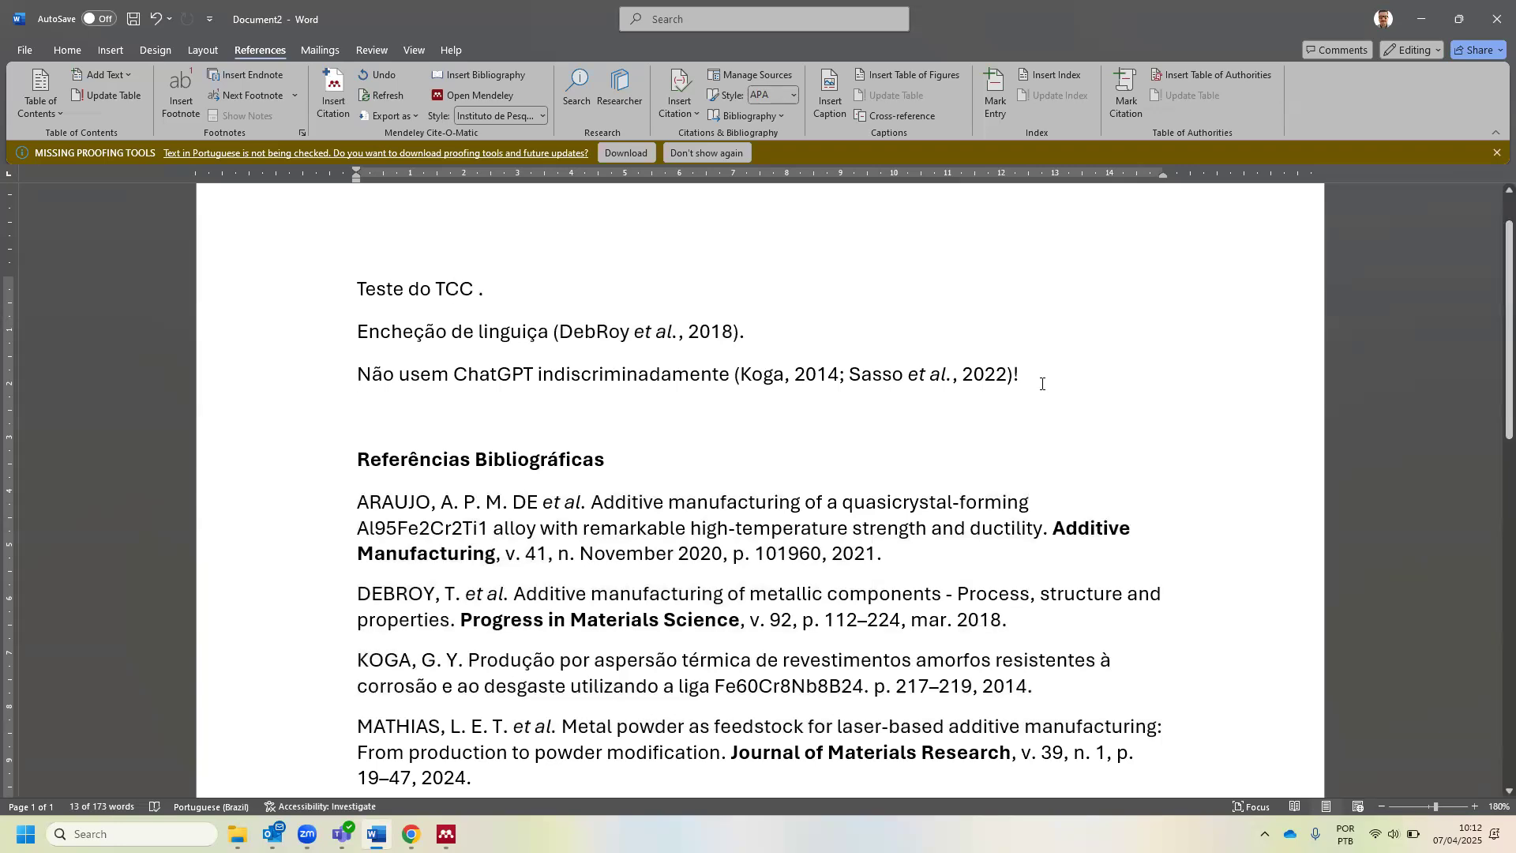
left_click(641, 286)
key("Return")
key("ctrl+v")
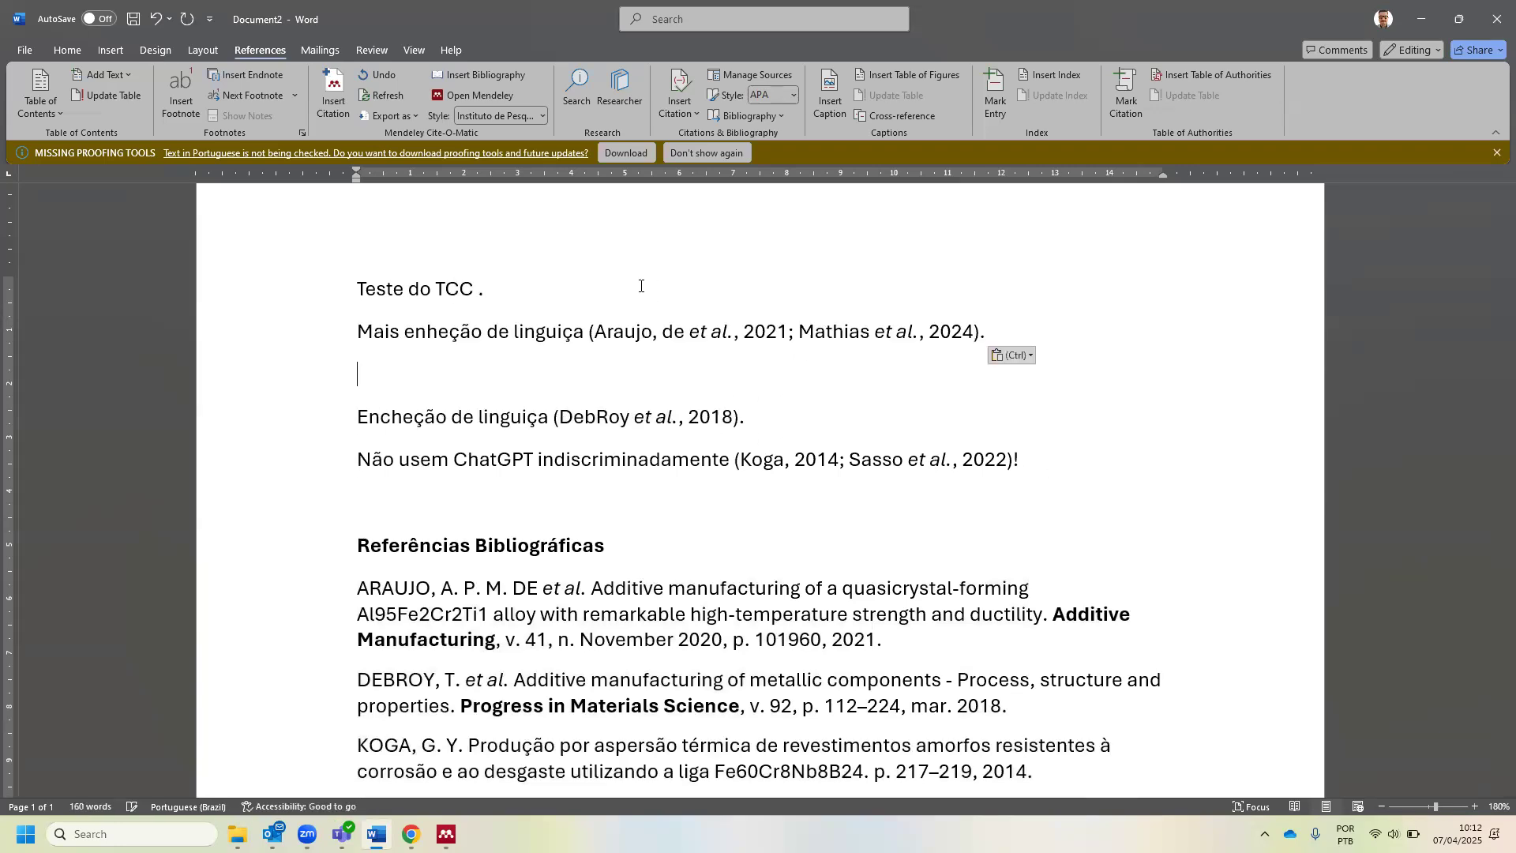
key("Delete")
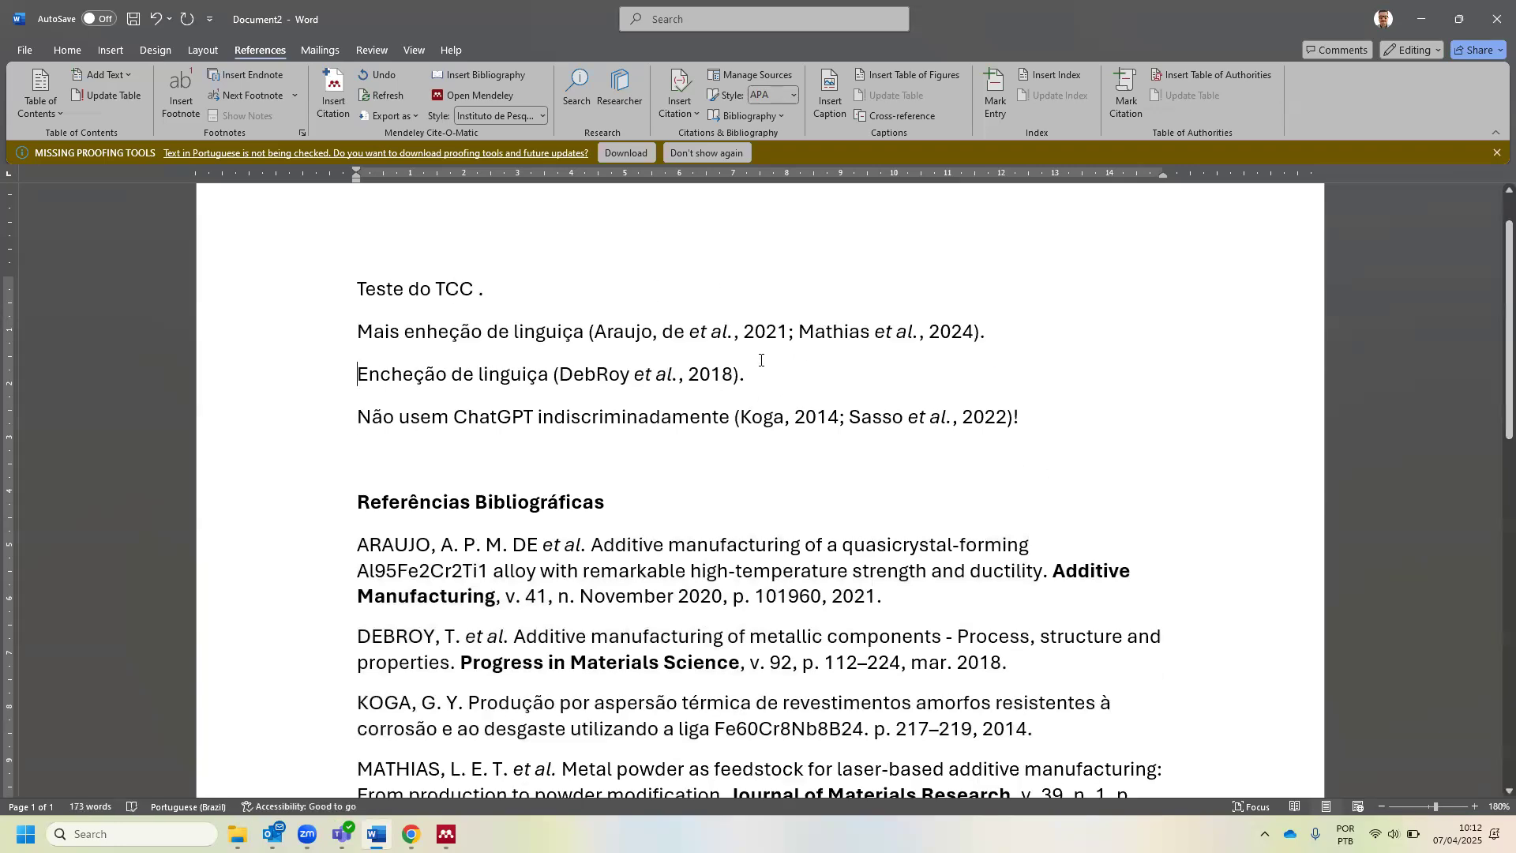
- Refresh the Mendeley citations and check the moved line's citation against the reference list
left_click(400, 92)
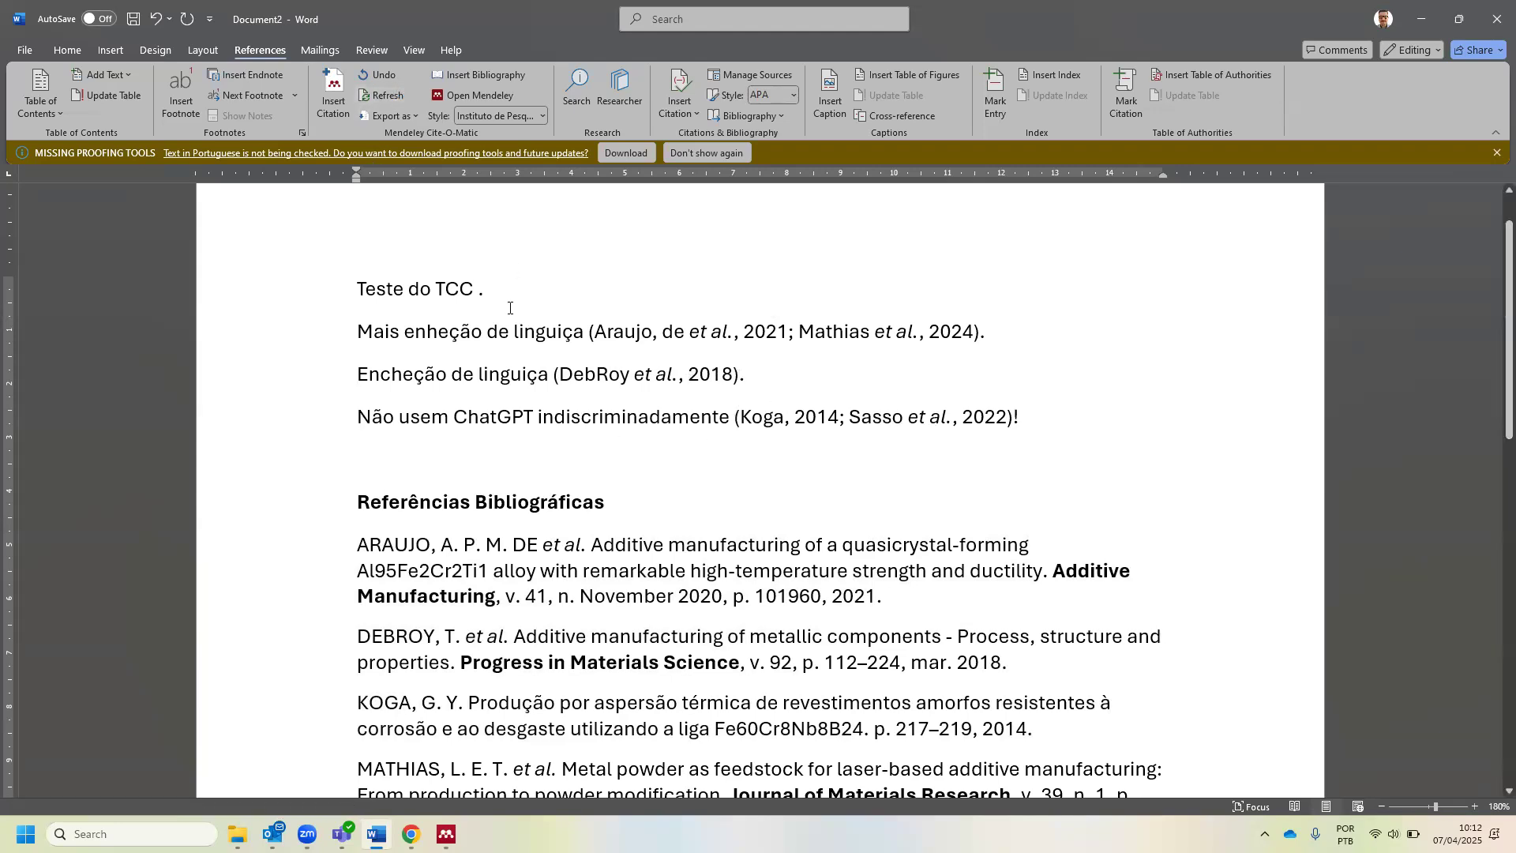
scroll(568, 534, "down", 3)
scroll(568, 534, "up", 3)
left_click(645, 330)
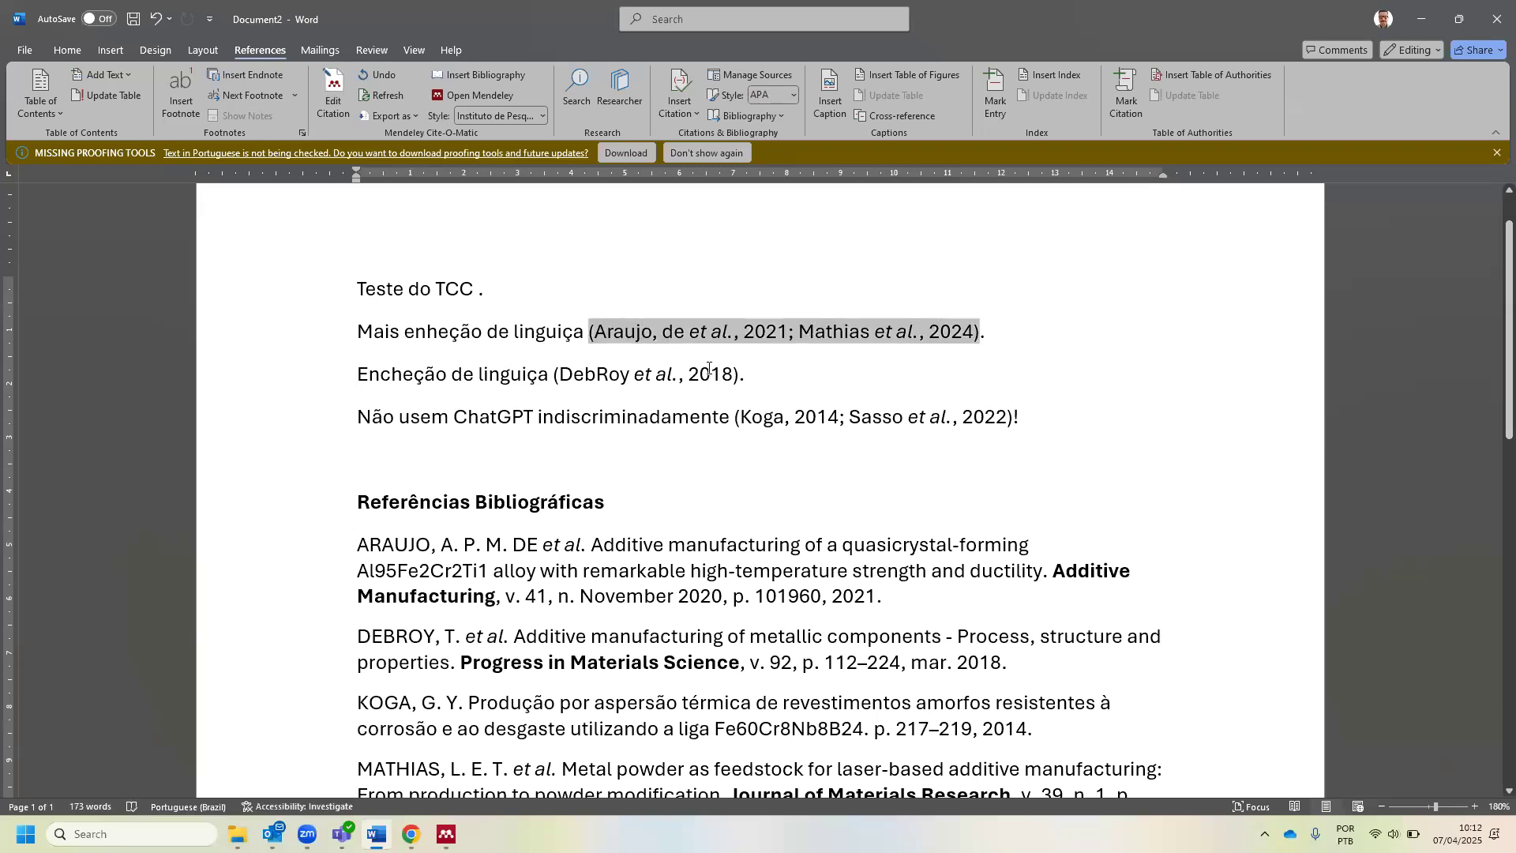
scroll(600, 496, "down", 2)
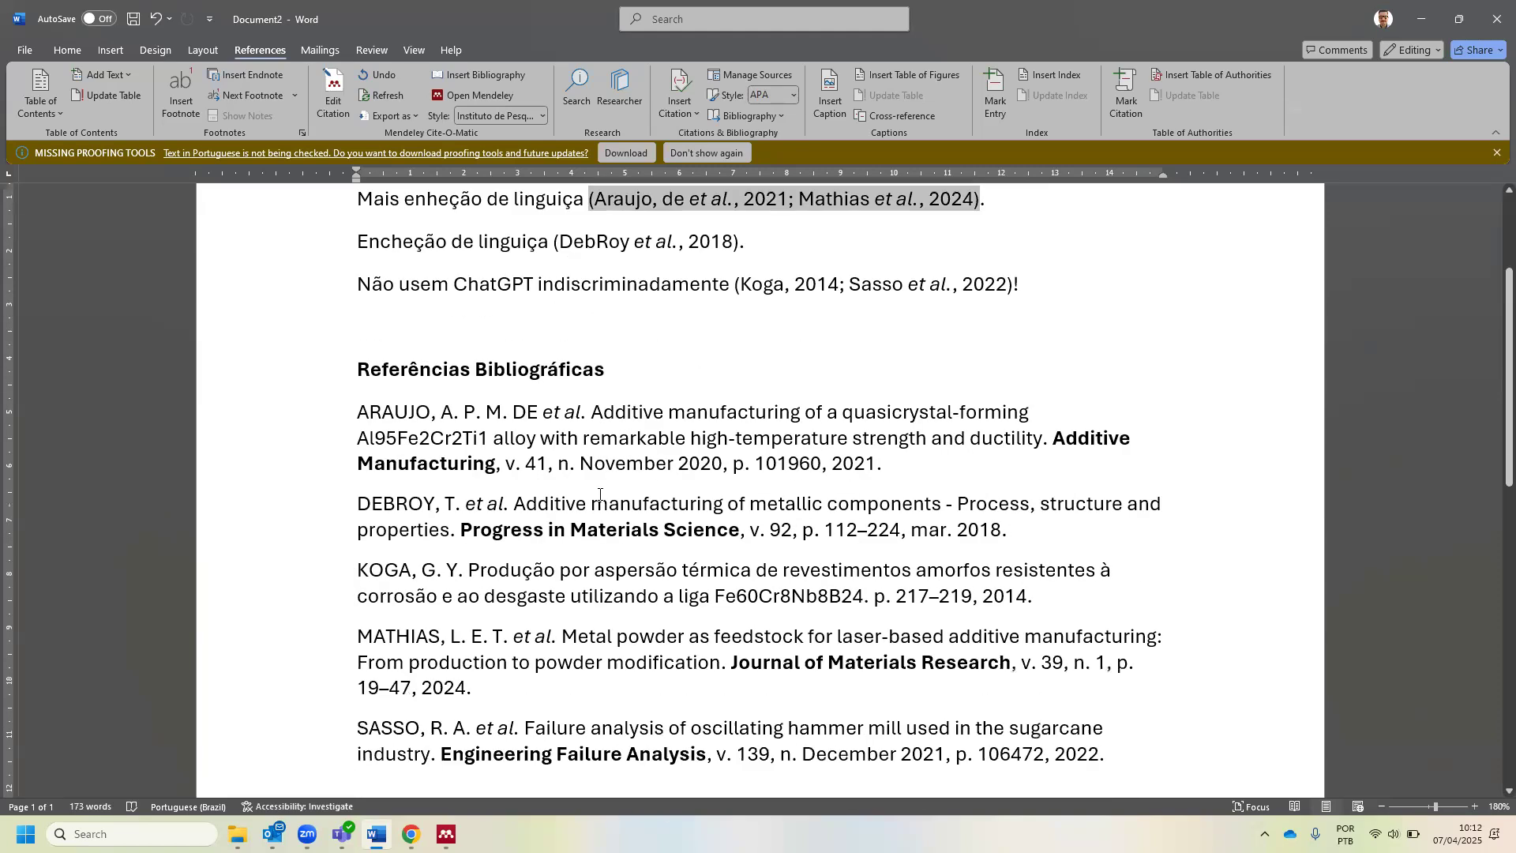